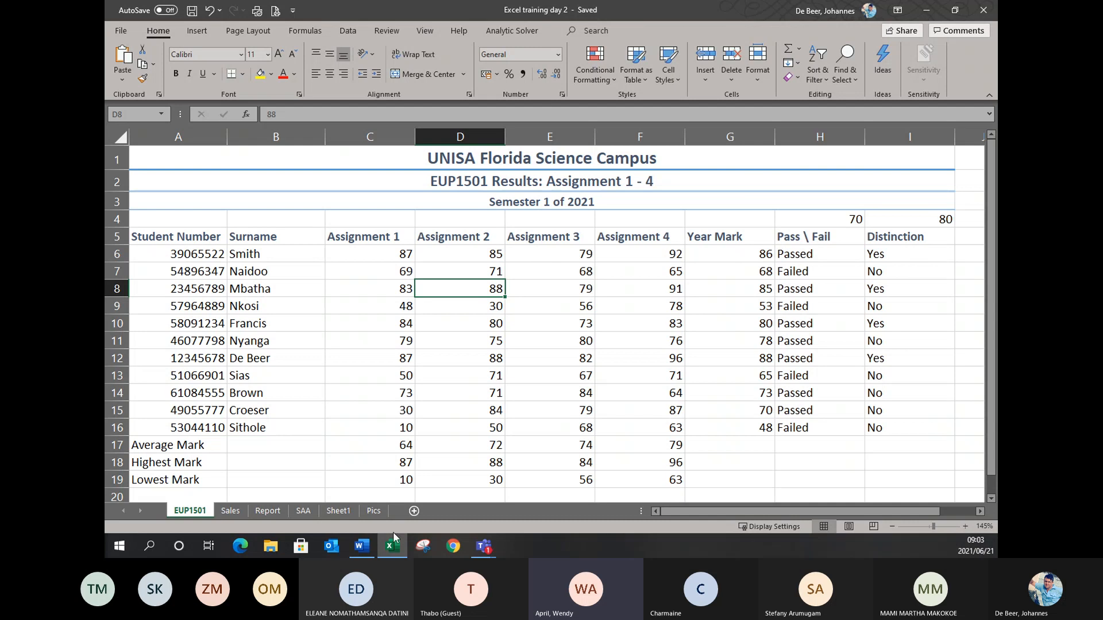
Switch to the Word welcome document, highlight the Florida website link for the recordings, and return to the Excel workbook.
left_click(367, 546)
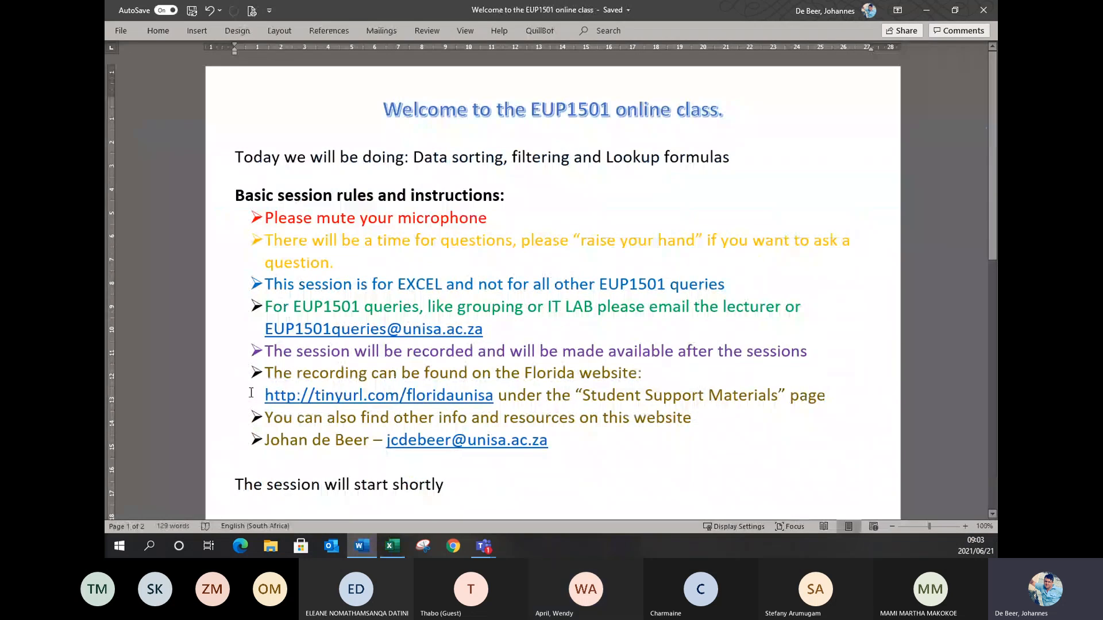
left_click_drag(501, 396, 265, 397)
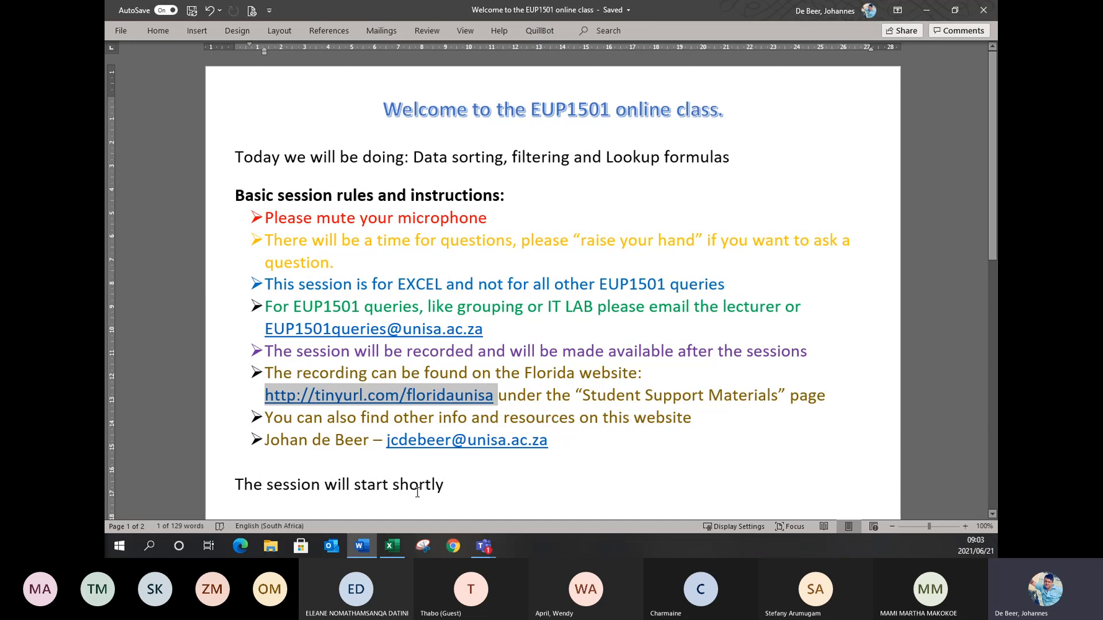
left_click(390, 549)
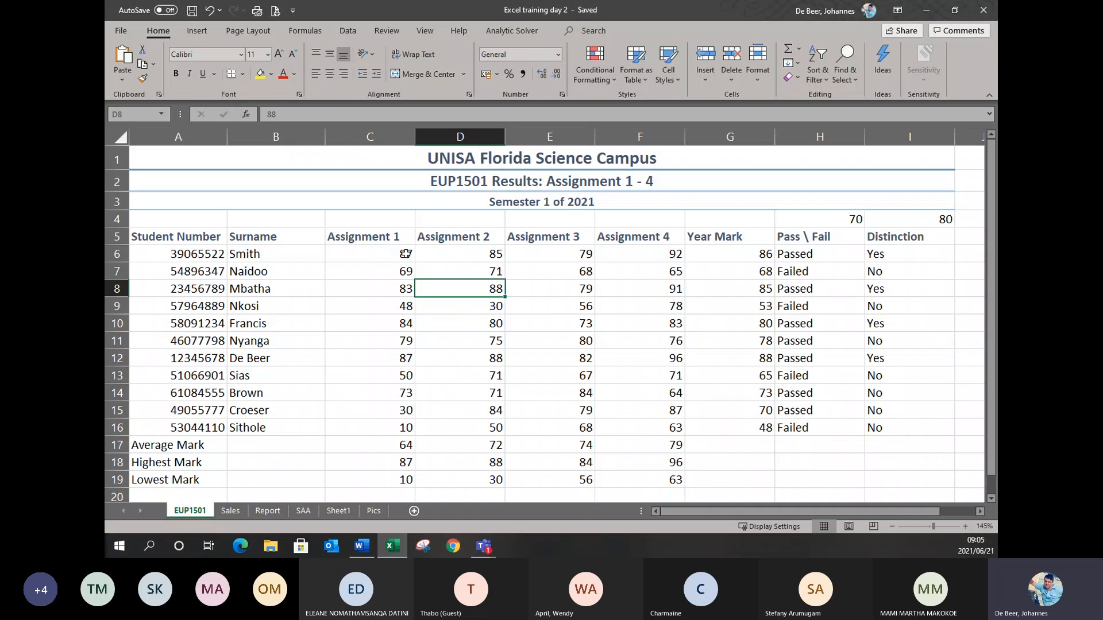
Highlight the student numbers in A6:A16 to examine the order they are listed in.
left_click_drag(223, 255, 189, 428)
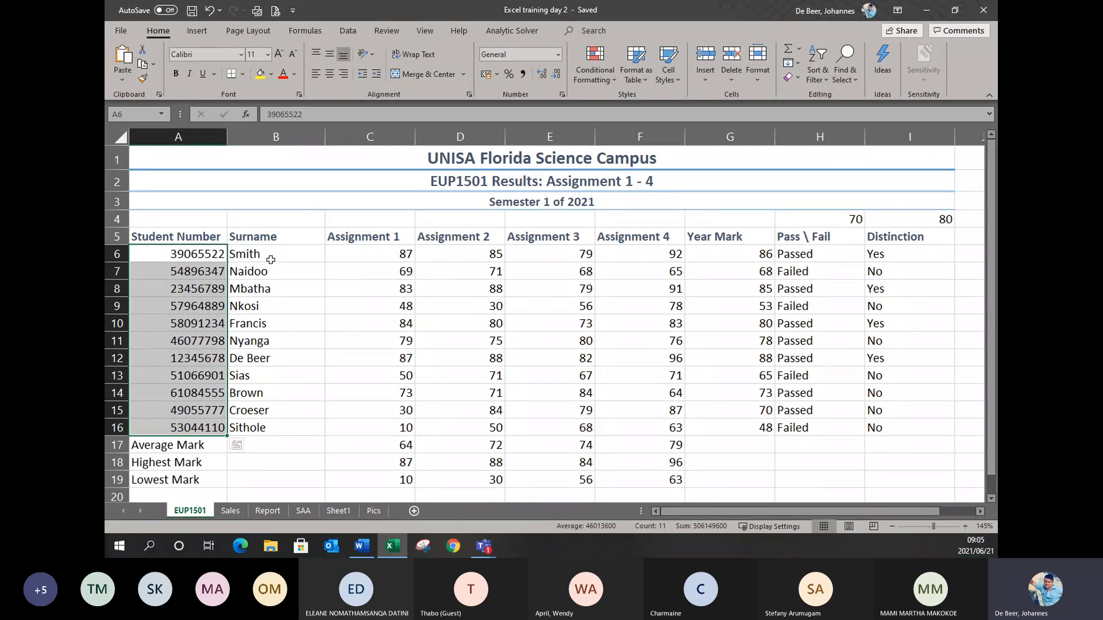
left_click(315, 286)
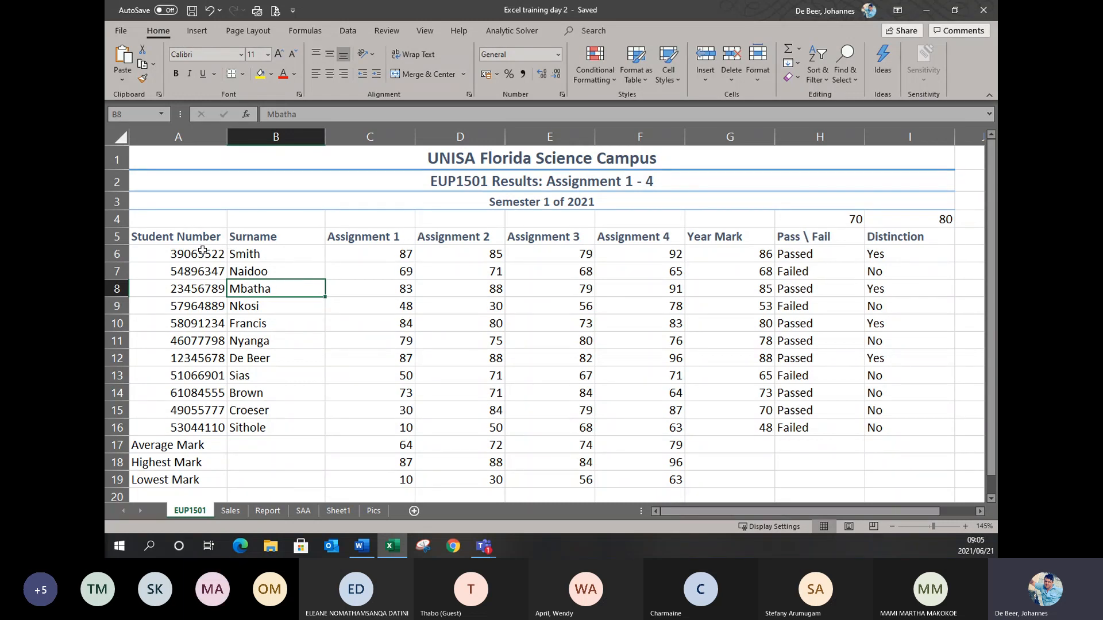
left_click_drag(201, 253, 175, 426)
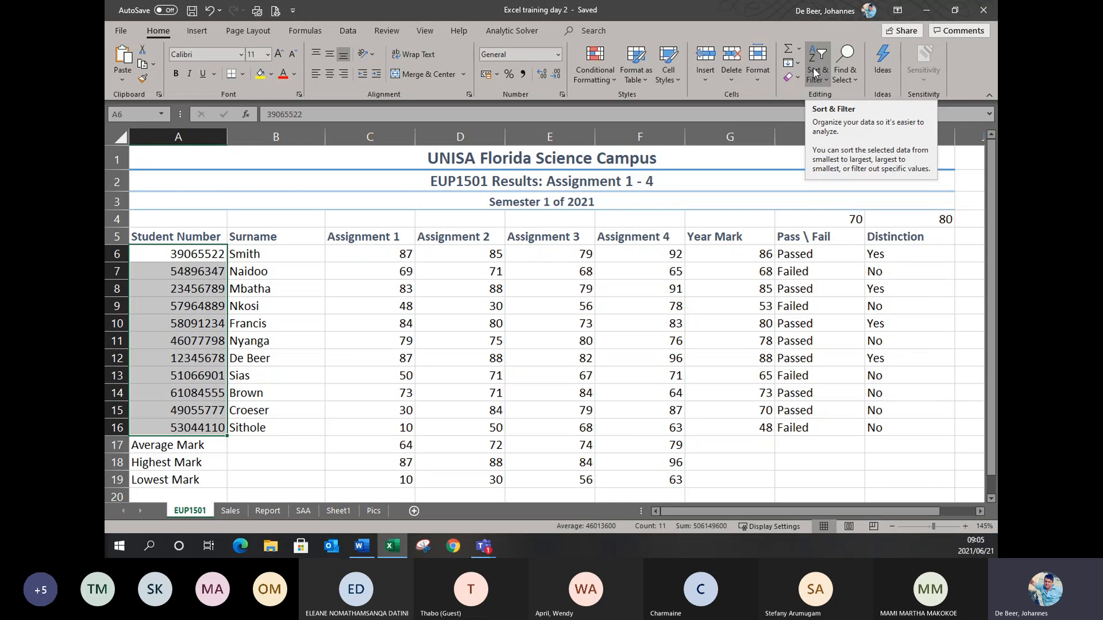
left_click(352, 322)
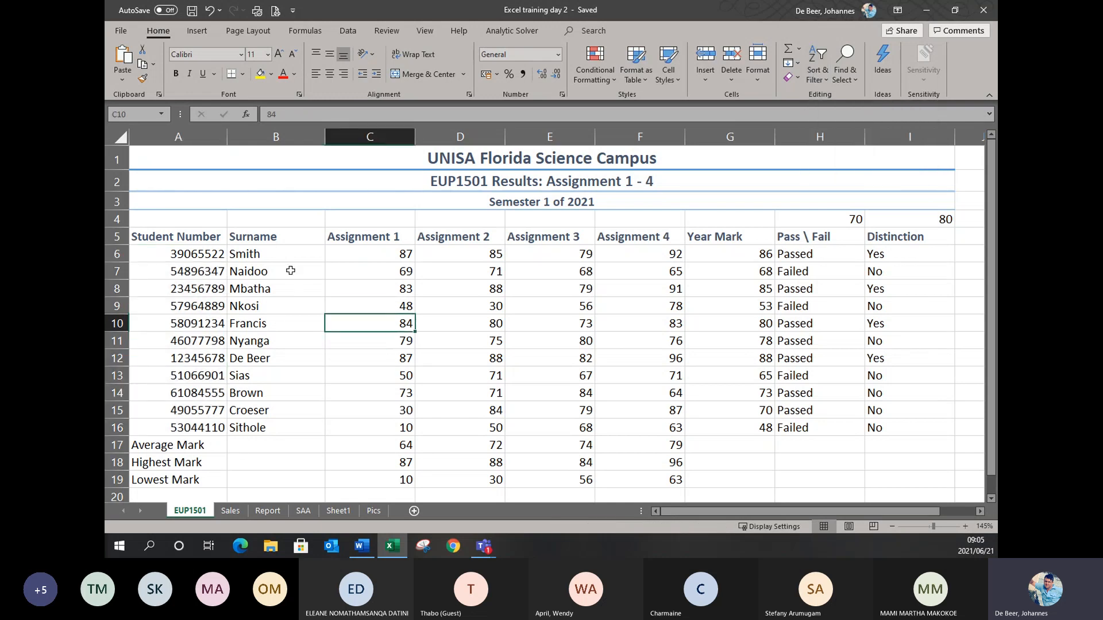
left_click_drag(217, 254, 180, 425)
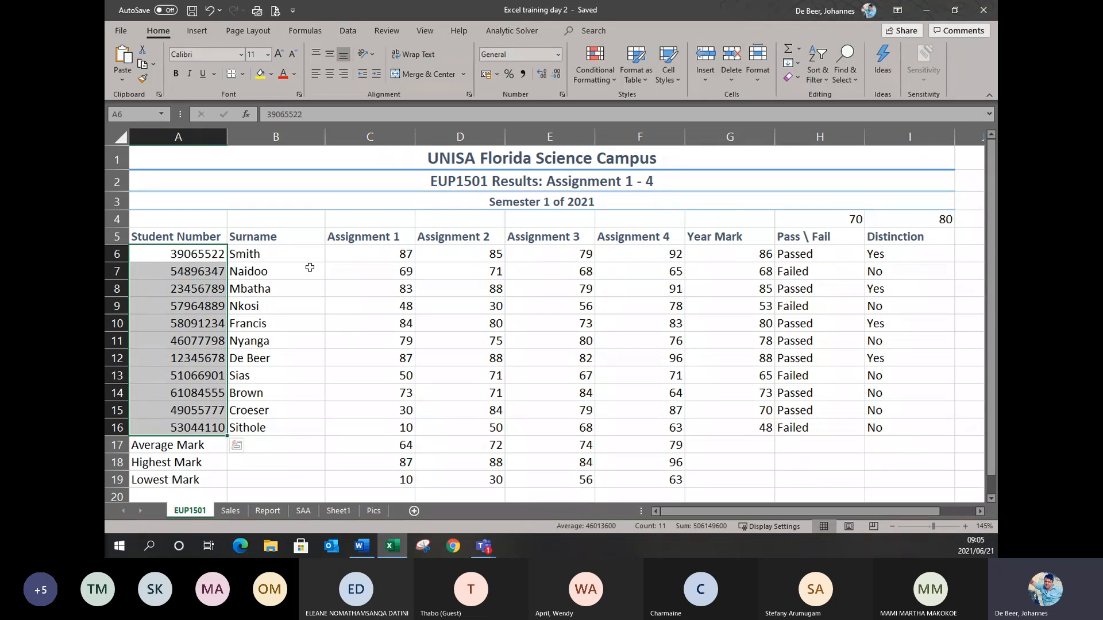
left_click(335, 274)
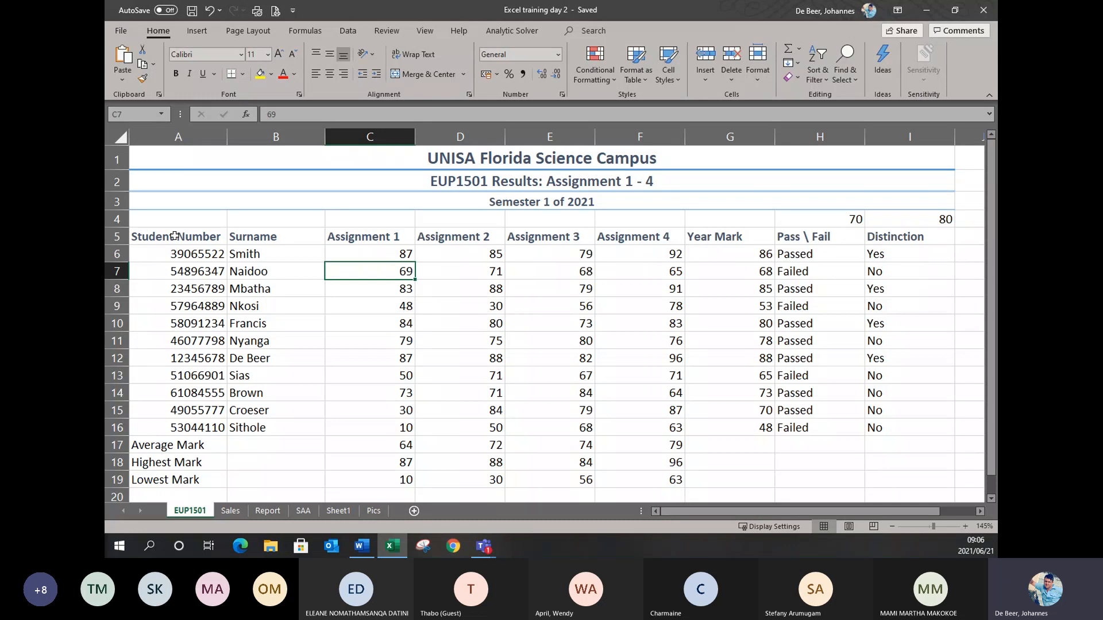
Select header row 5 and inspect which cell style it uses, leaving the style gallery without a choice.
left_click(120, 236)
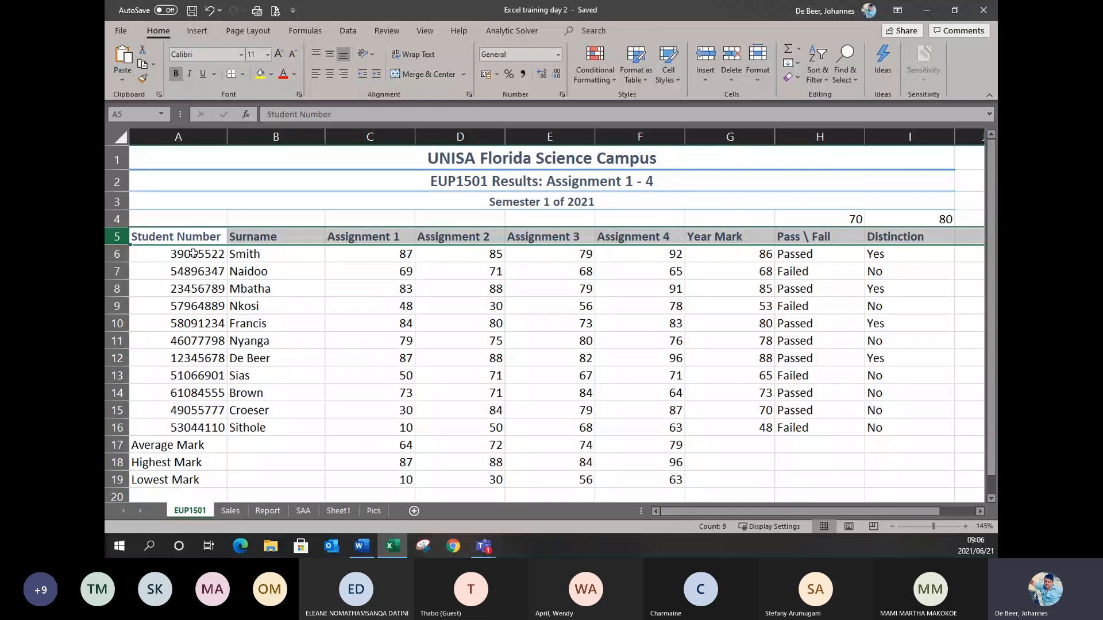
left_click(668, 81)
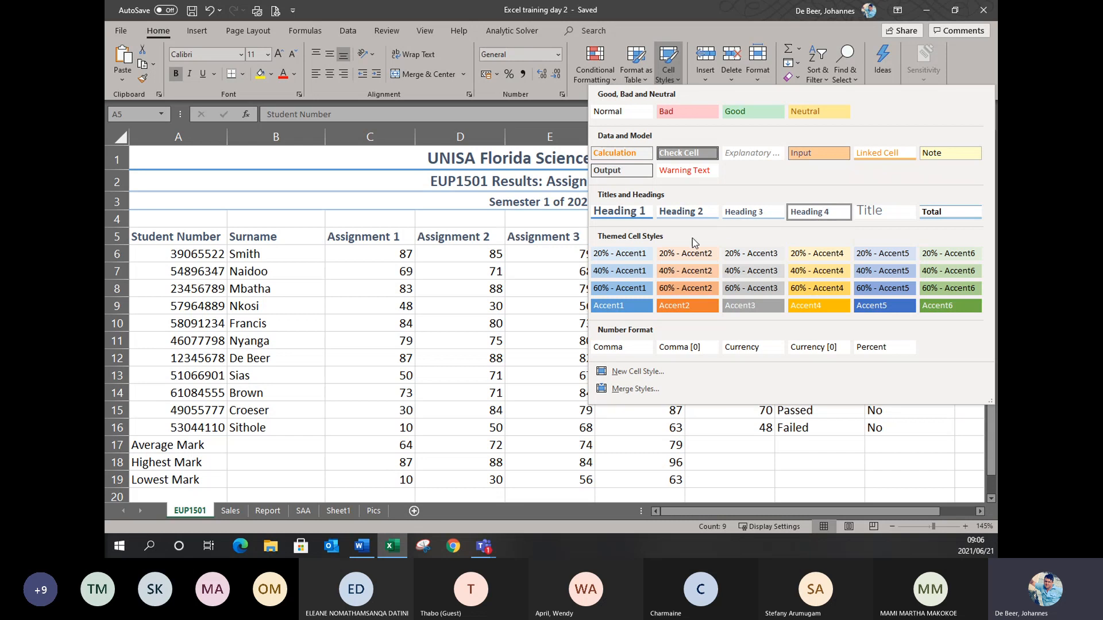
left_click(344, 427)
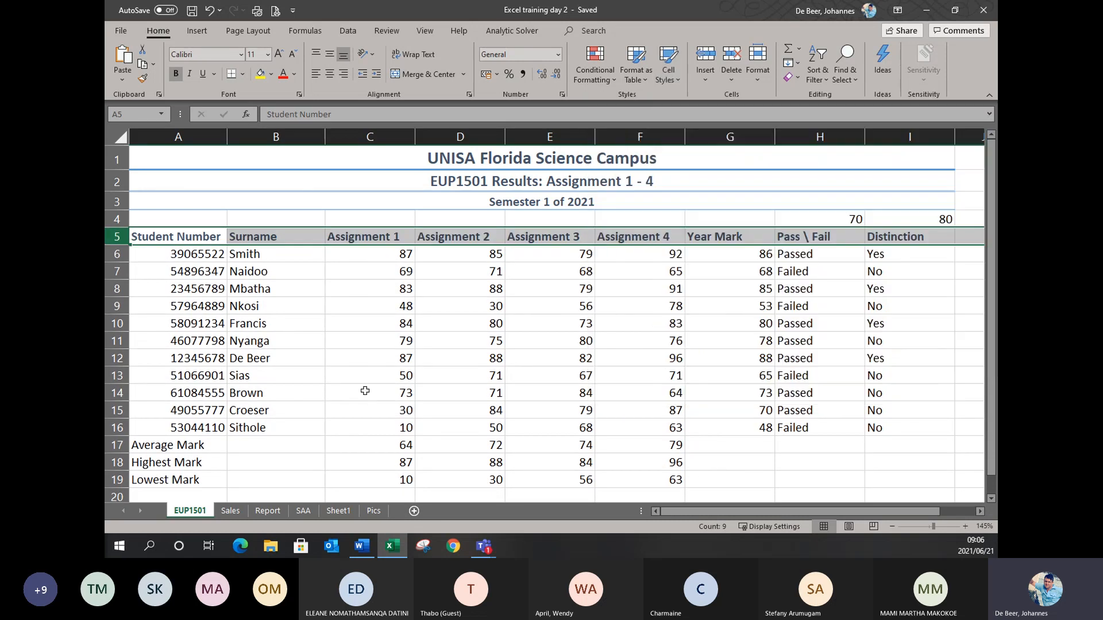
left_click(326, 336)
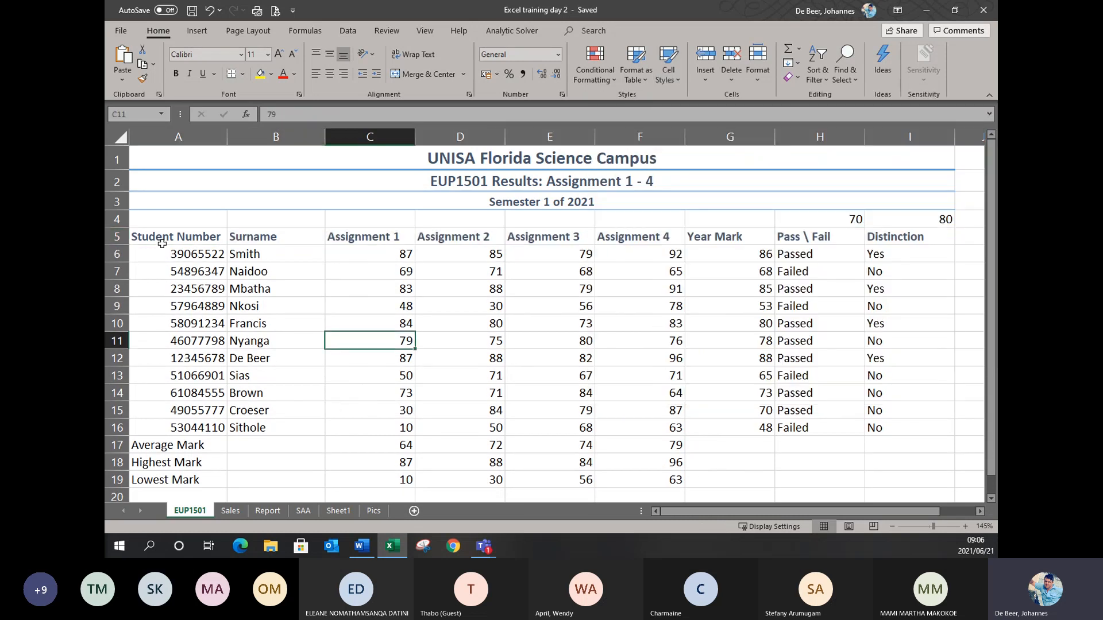
Sort the results table A5:I16, with headers, by Student Number on cell values from smallest to largest.
left_click_drag(171, 236, 913, 427)
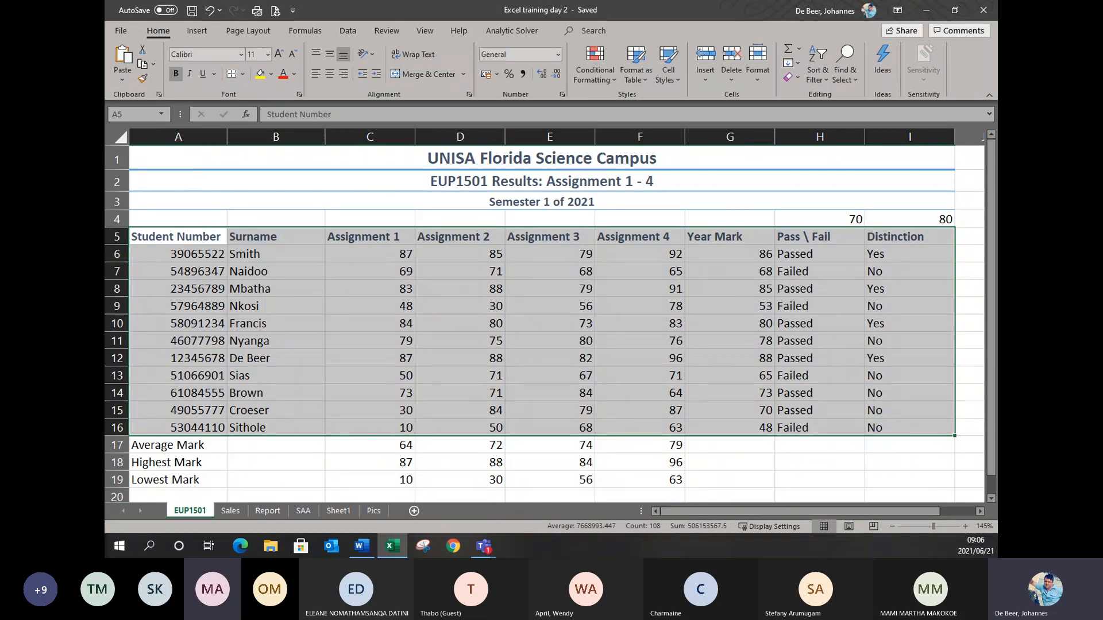
key("alt+Tab")
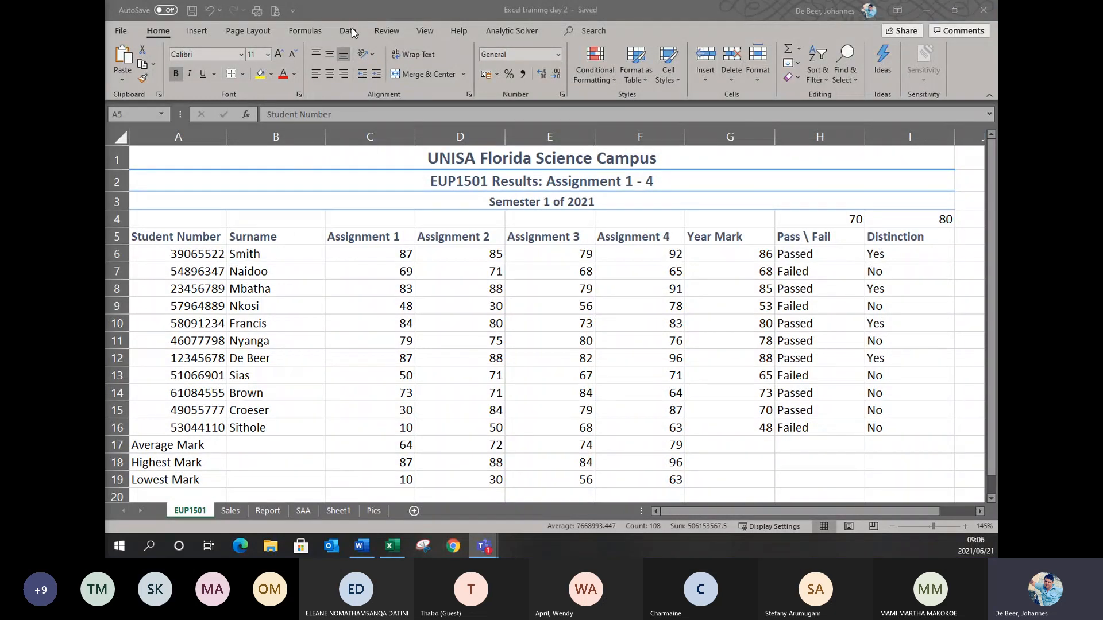
key("alt+Tab")
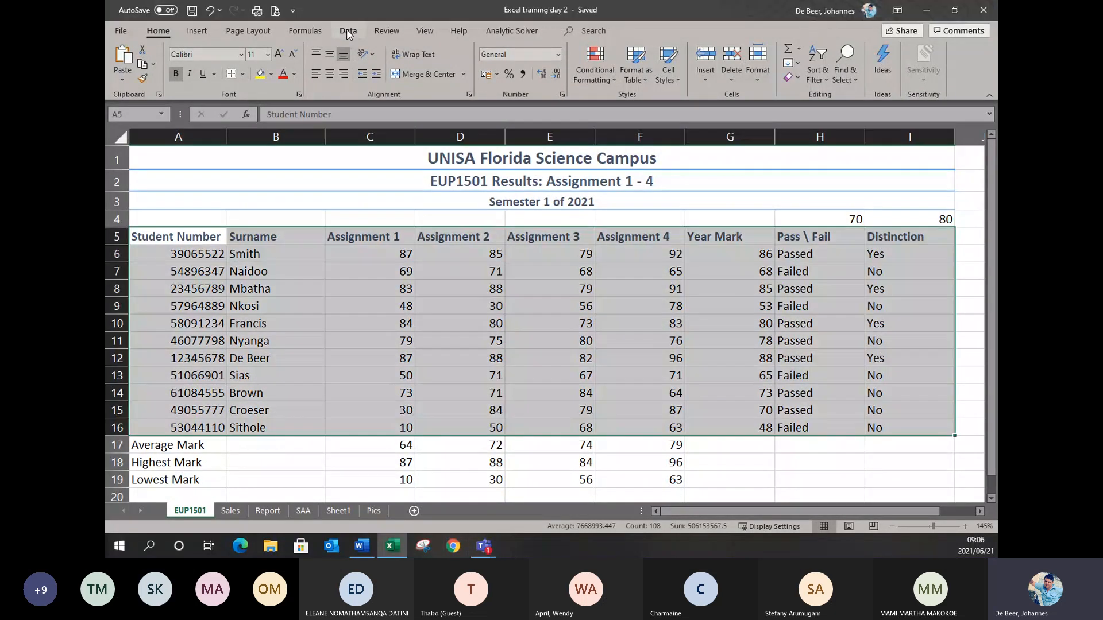
left_click(348, 32)
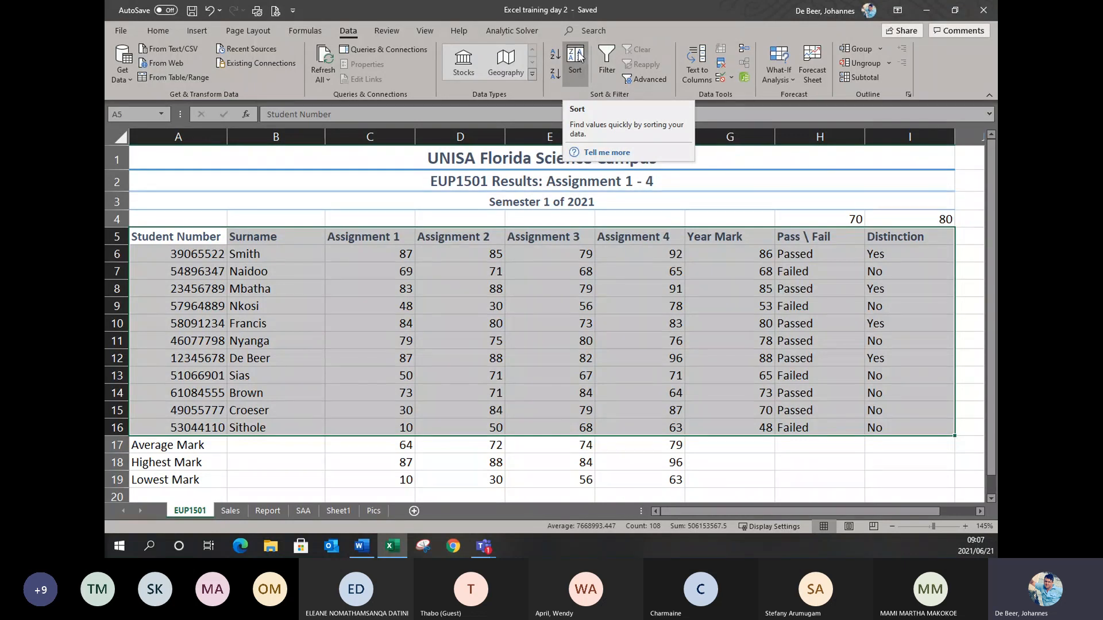
left_click(575, 58)
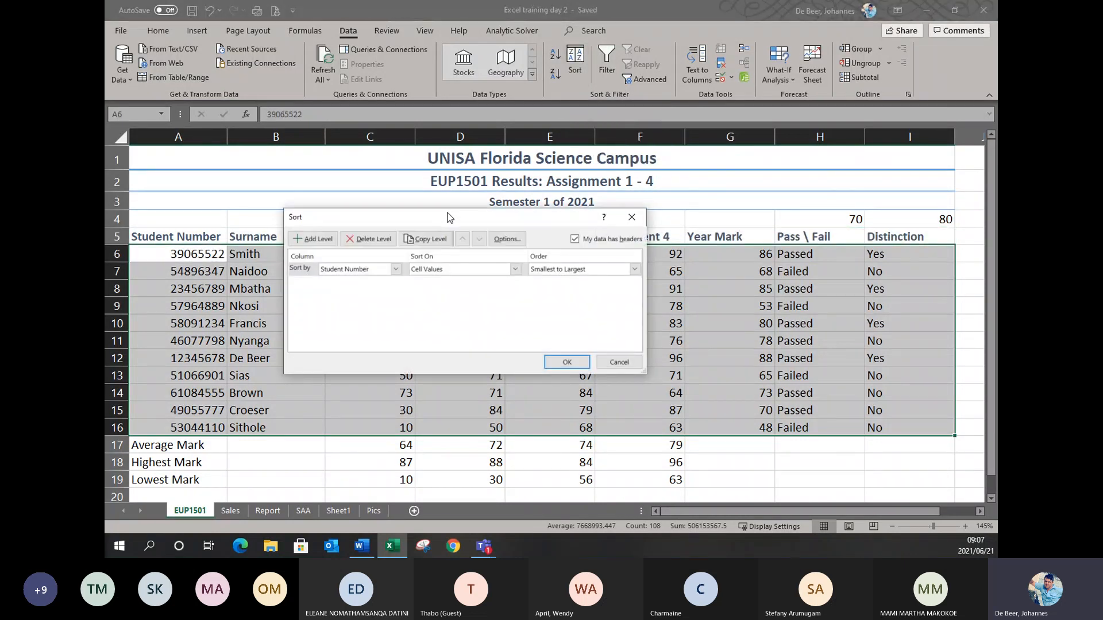
left_click_drag(447, 215, 404, 170)
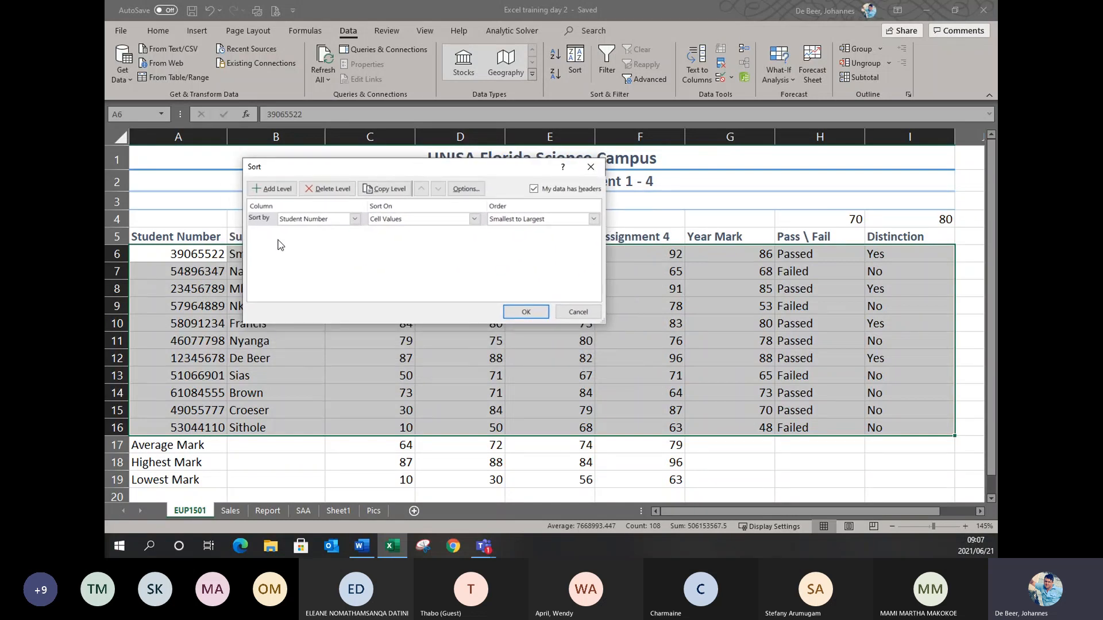
left_click_drag(356, 168, 458, 288)
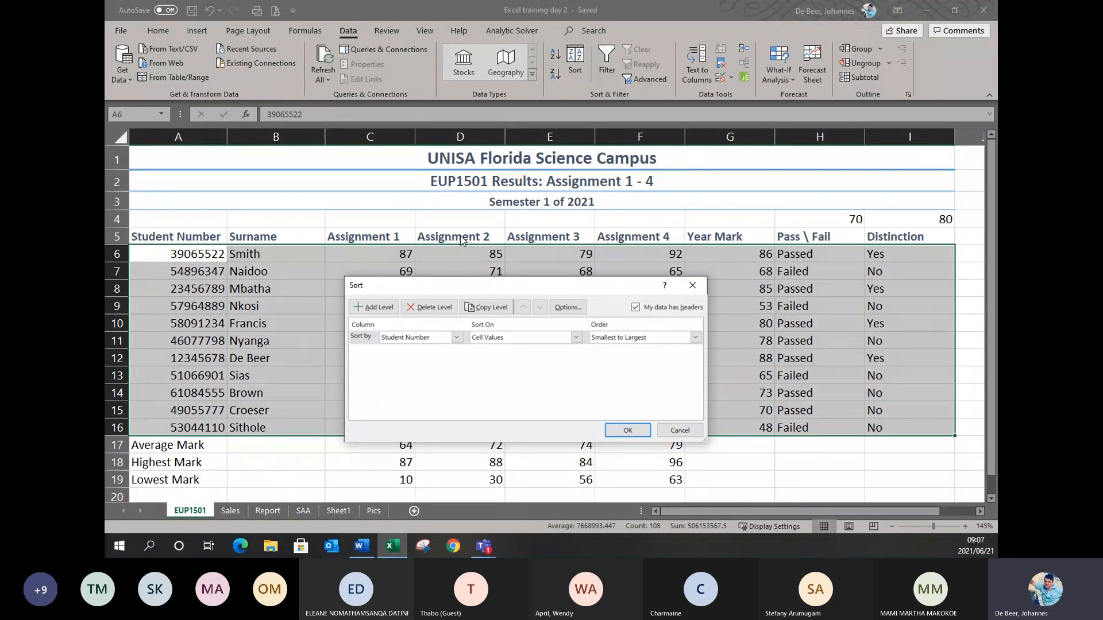
left_click_drag(494, 287, 492, 274)
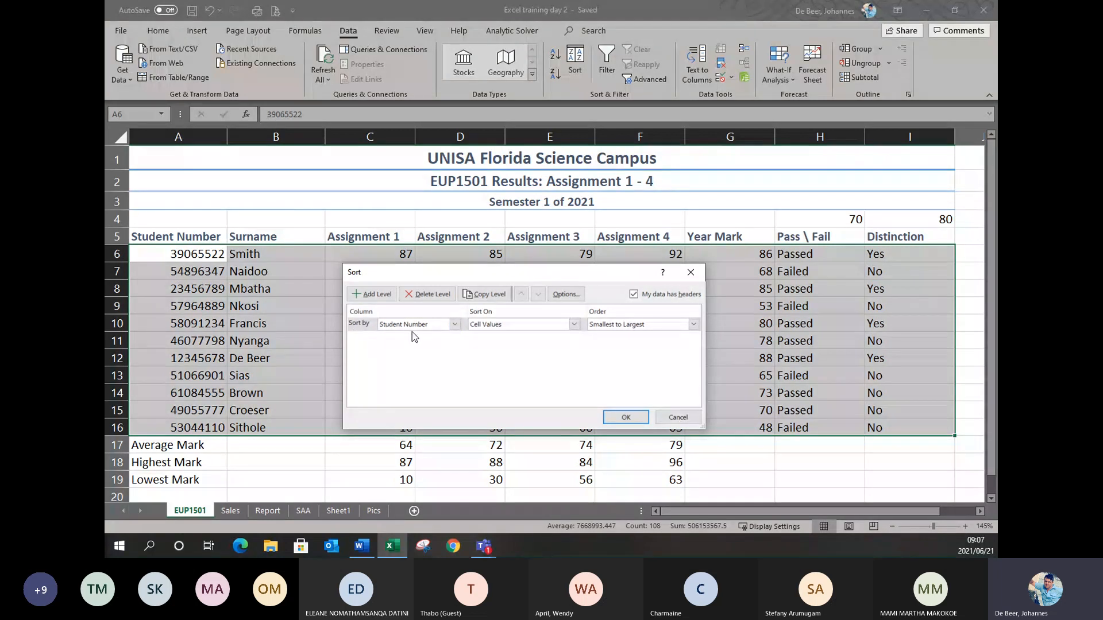
left_click(455, 325)
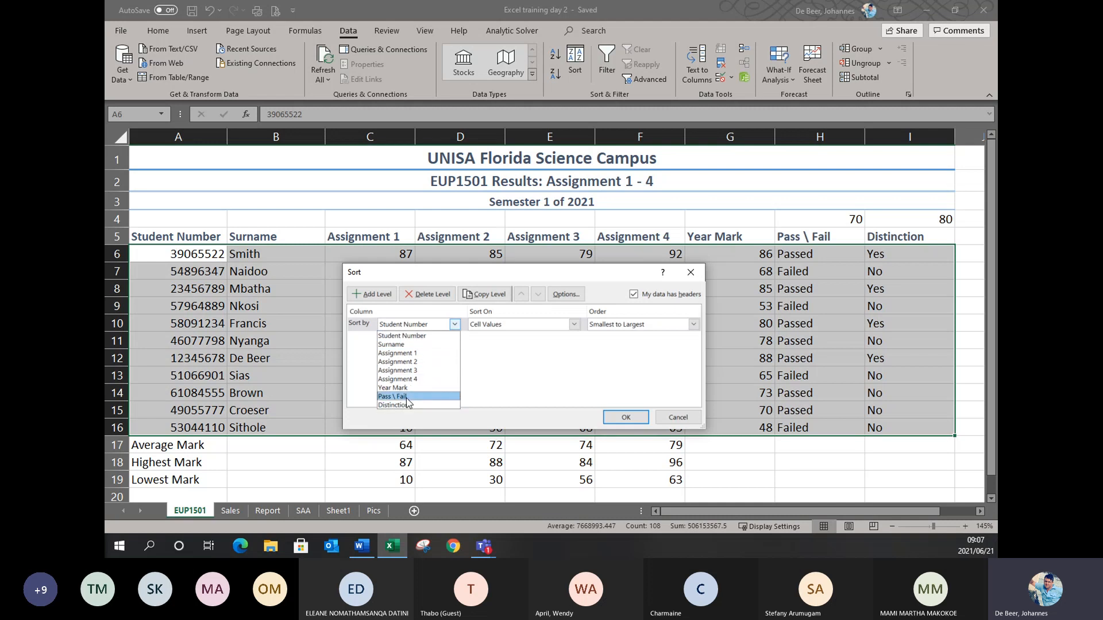
left_click(409, 338)
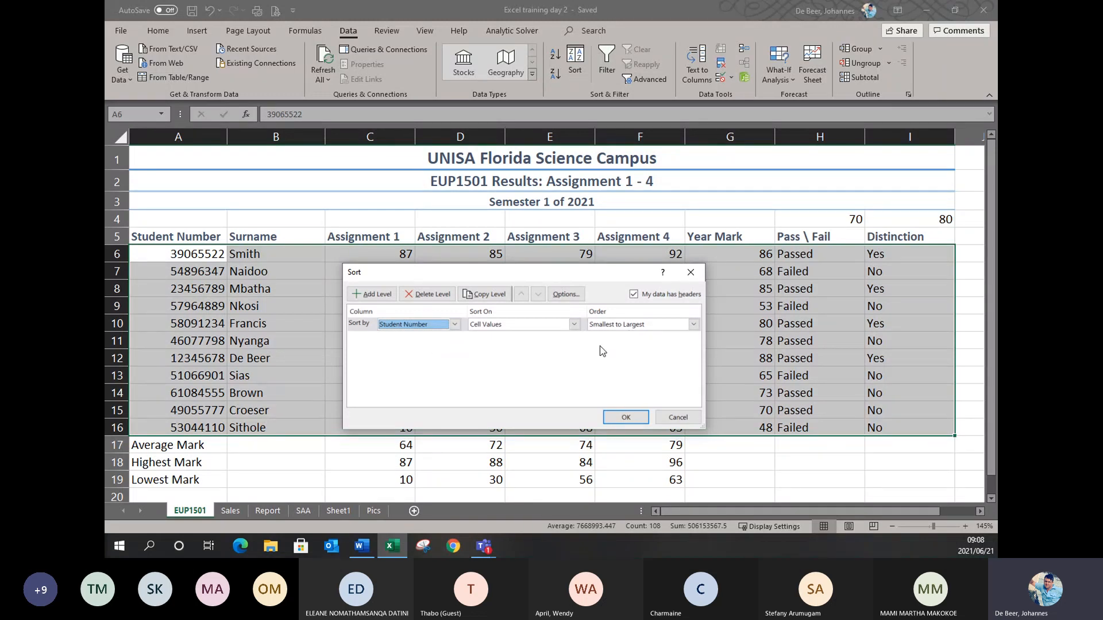
left_click(626, 419)
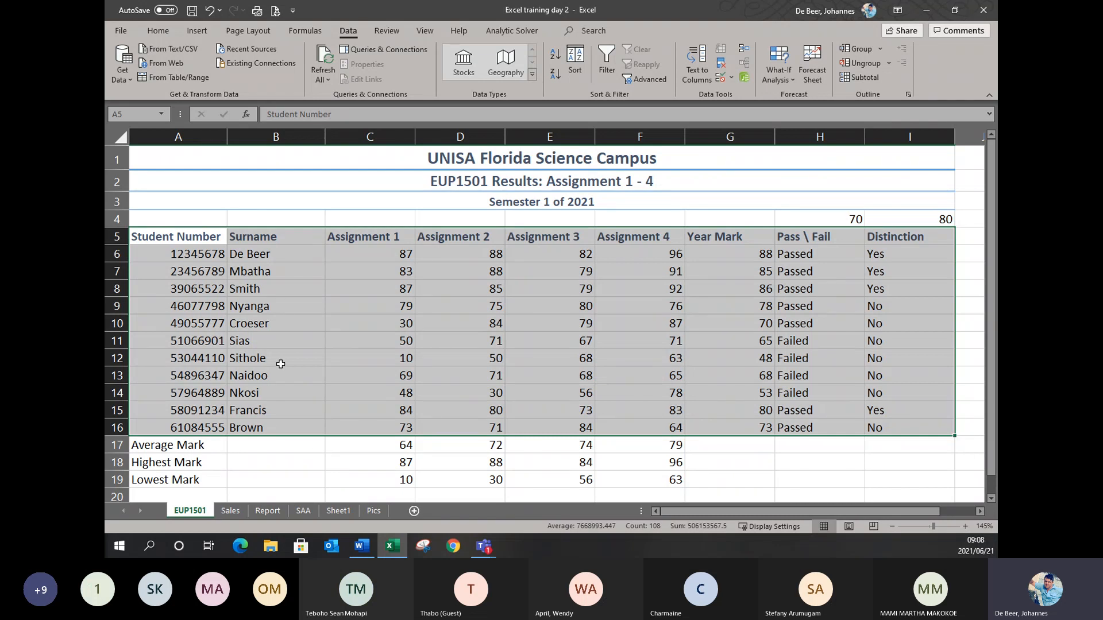
left_click(200, 252)
left_click(256, 284)
left_click(360, 305)
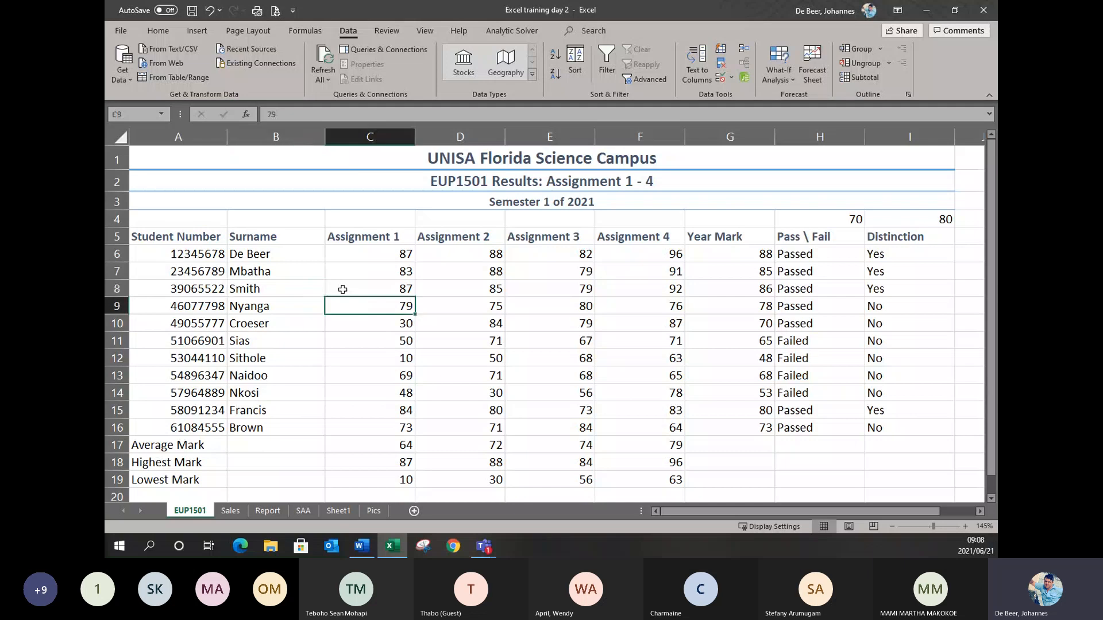
left_click(127, 114)
left_click(316, 254)
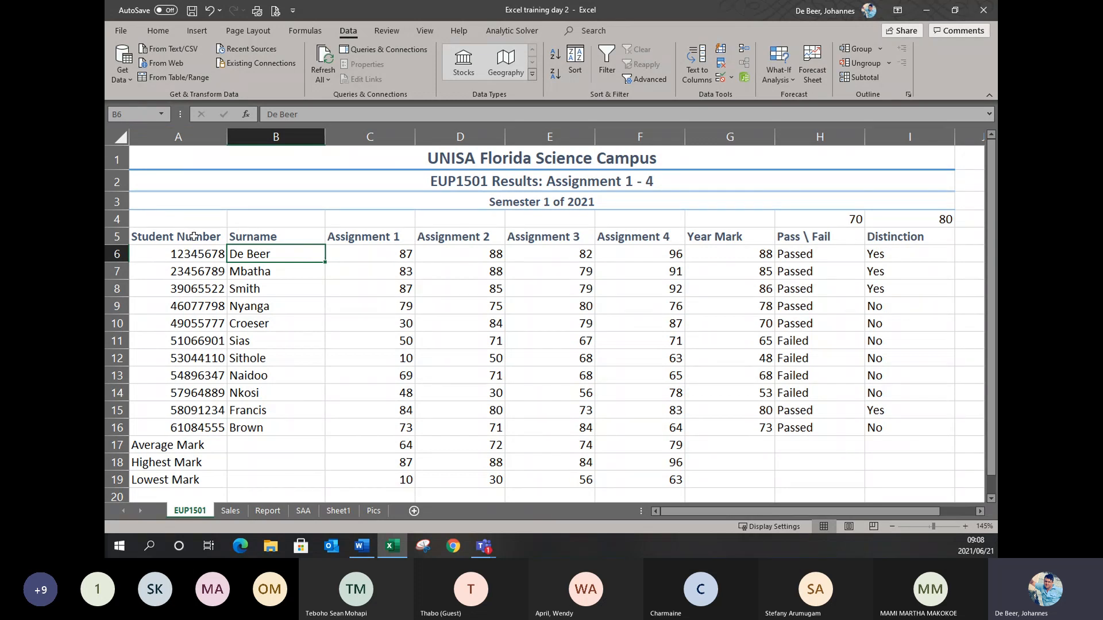
Assign the range name Results to the table A5:I16, including its header row.
left_click_drag(193, 236, 881, 425)
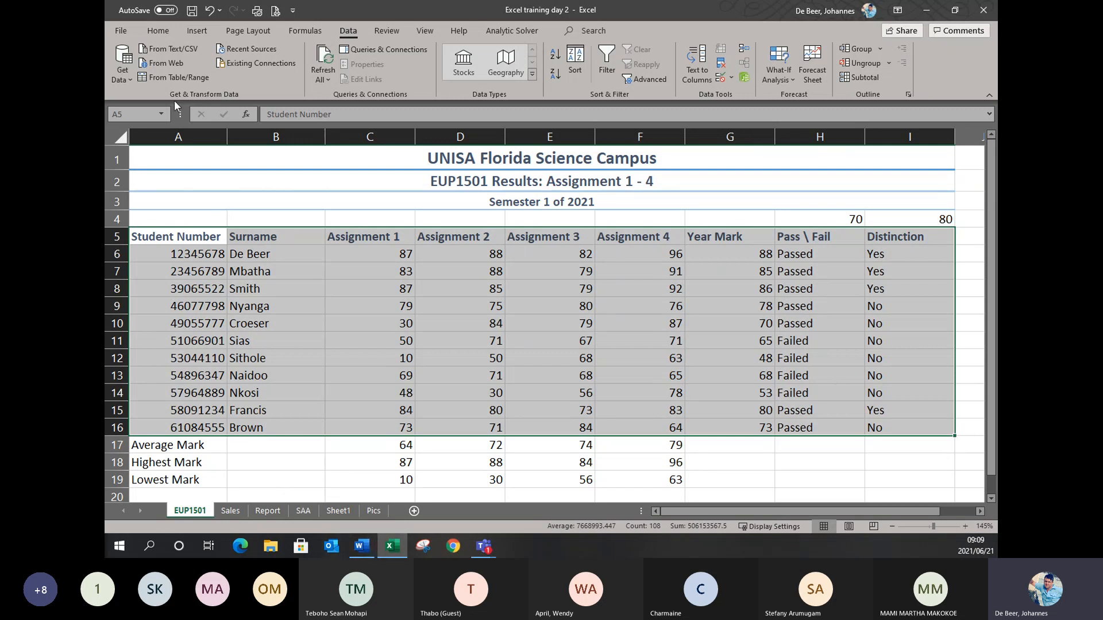
left_click(135, 115)
key("BackSpace")
key("Return")
left_click(332, 325)
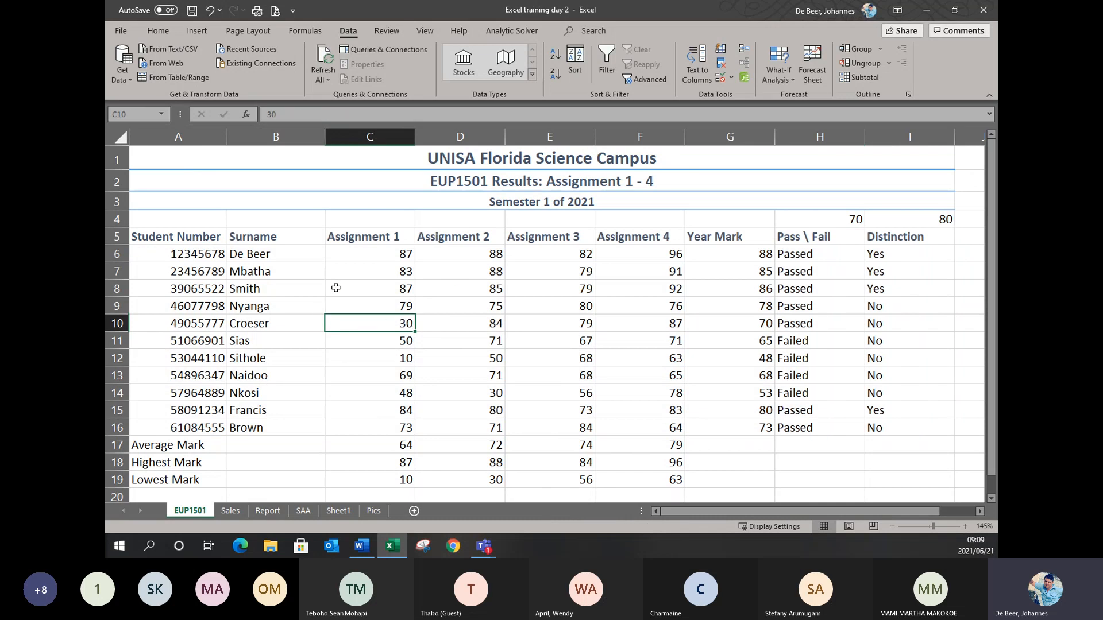
Compare how single cells, the partial range A7:E13, the whole table A5:I16 and the surname column B5:B16 are referenced when selected.
left_click(222, 260)
left_click(212, 322)
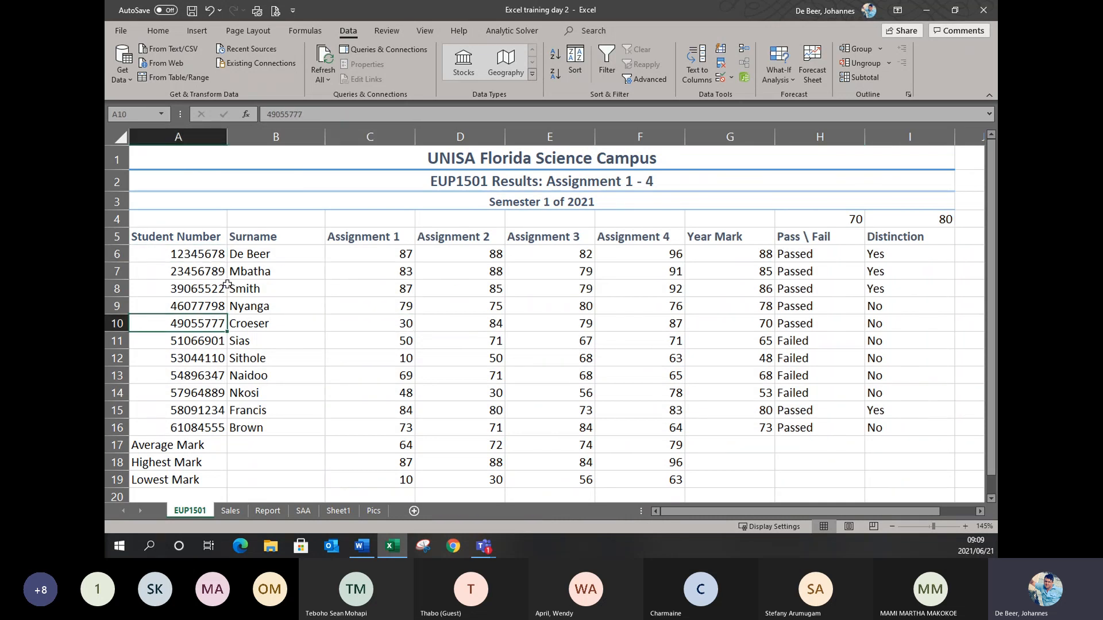
left_click_drag(221, 271, 575, 376)
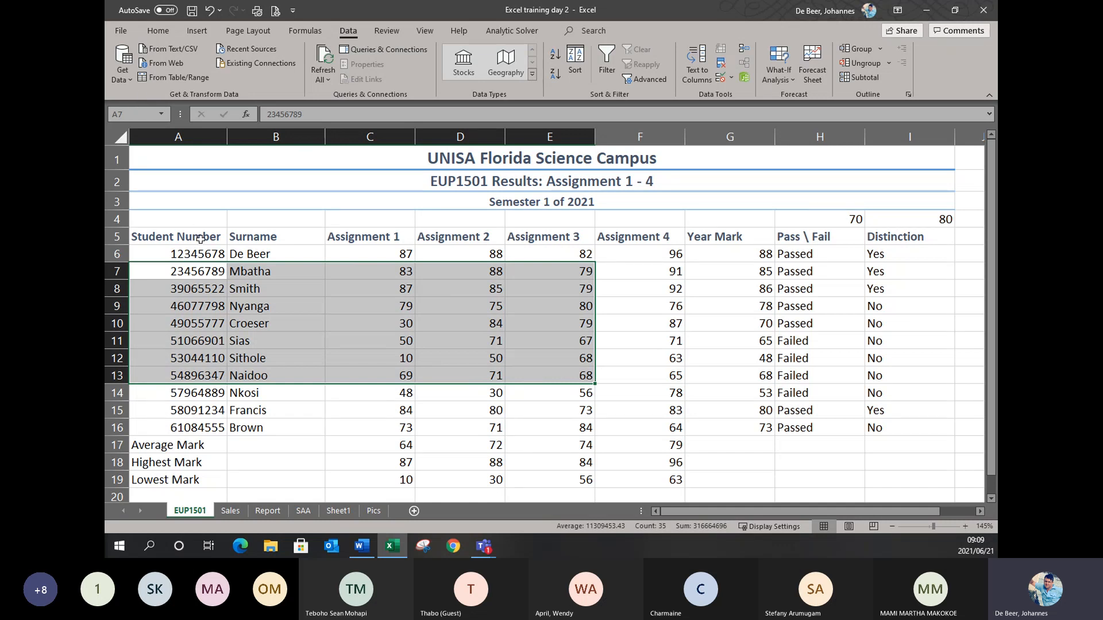
left_click_drag(200, 239, 919, 428)
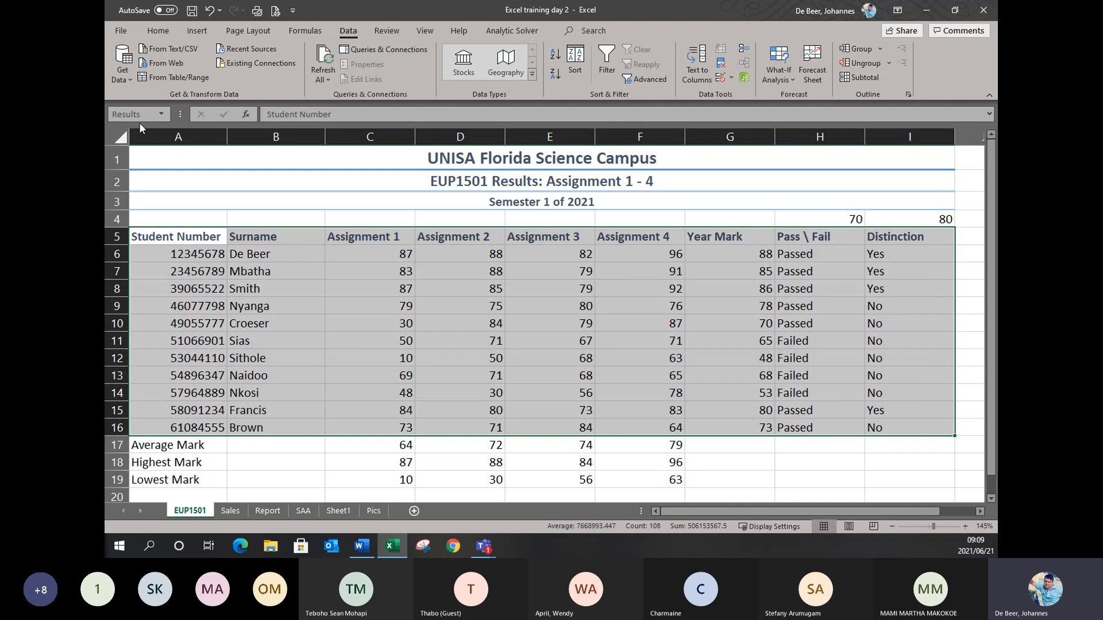
left_click(229, 249)
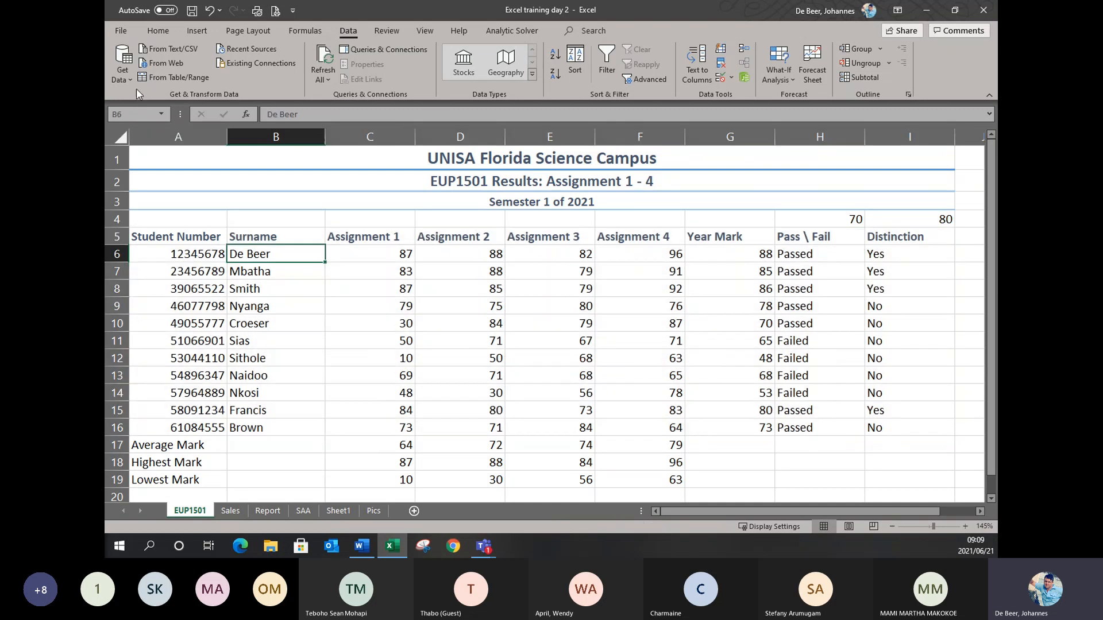
left_click(128, 114)
left_click_drag(291, 239, 291, 428)
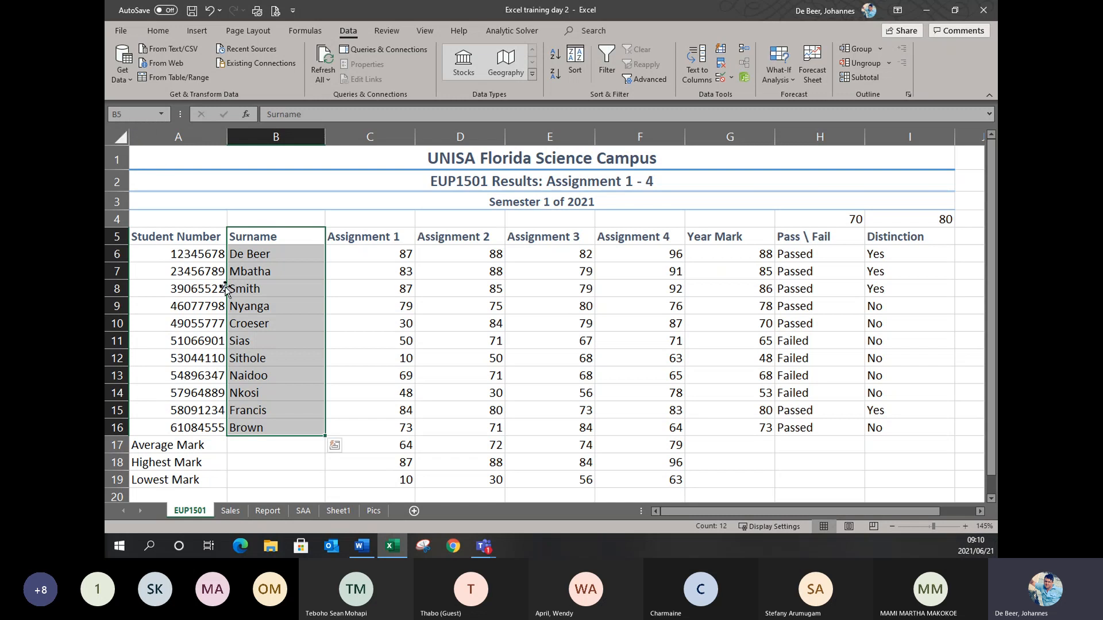
left_click(402, 303)
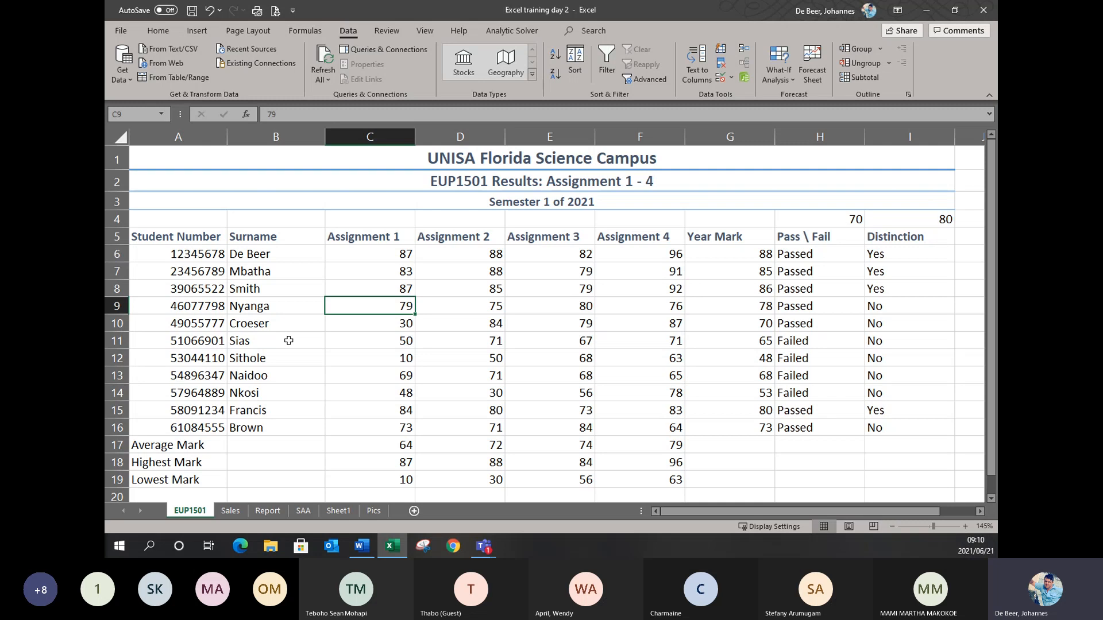
left_click(458, 372)
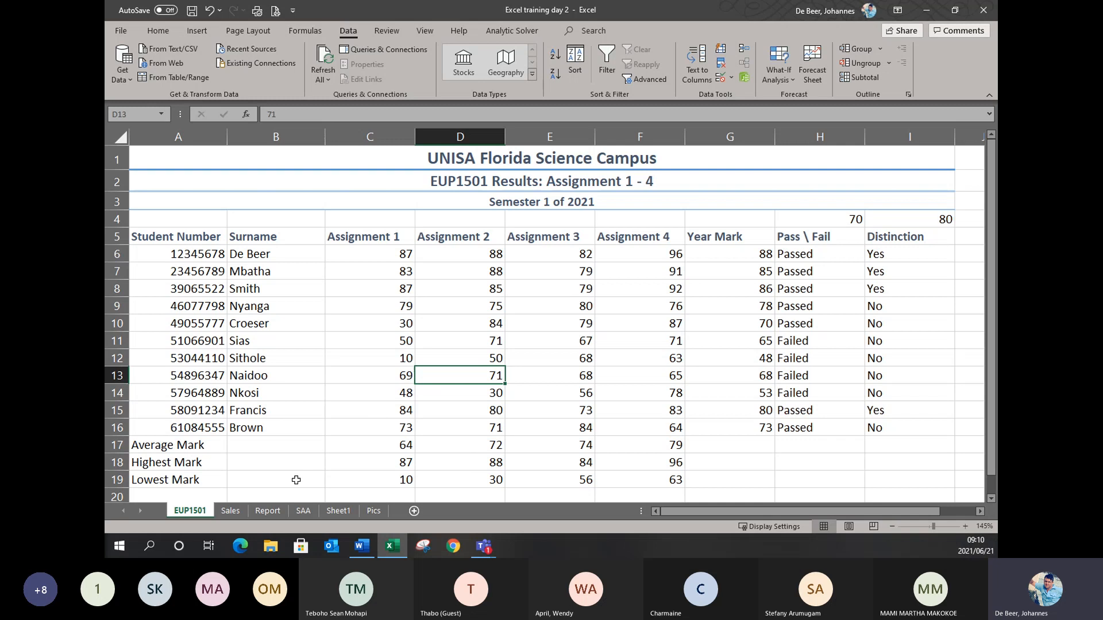
On the SAA sheet, apply the Heading 1 cell style to the "South African Airways" title in row 1.
left_click(299, 511)
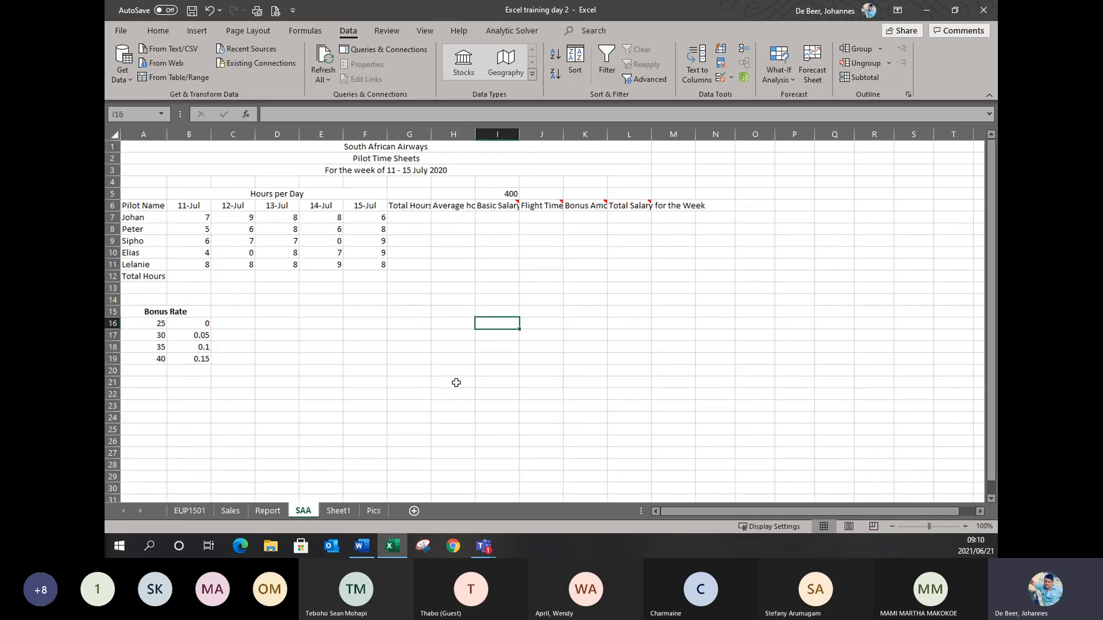
scroll(456, 382, "up", 3)
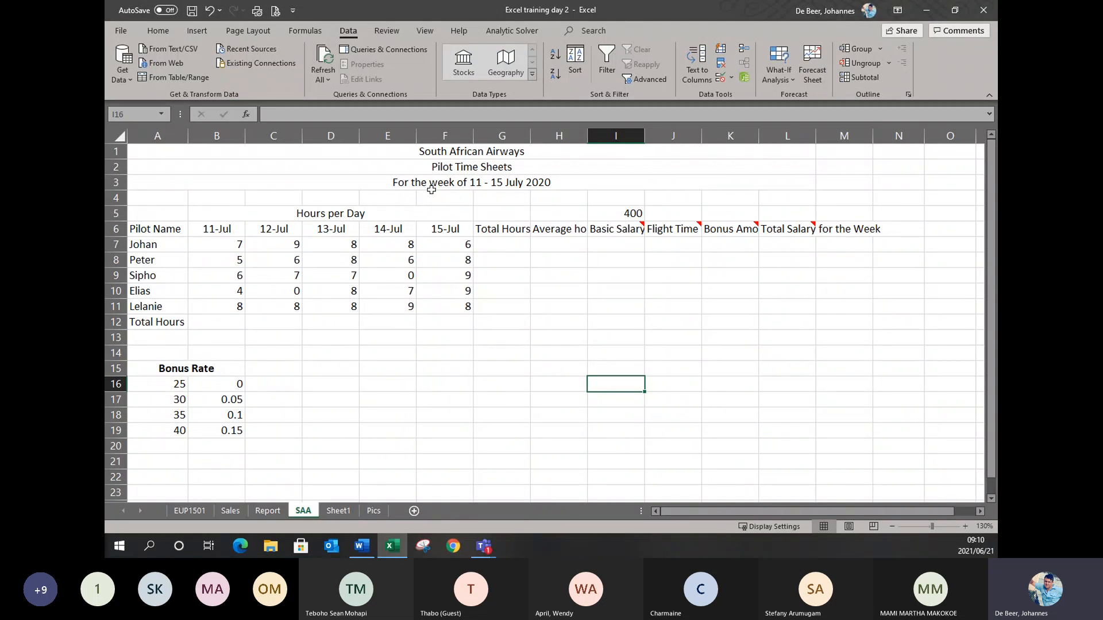
left_click(442, 151)
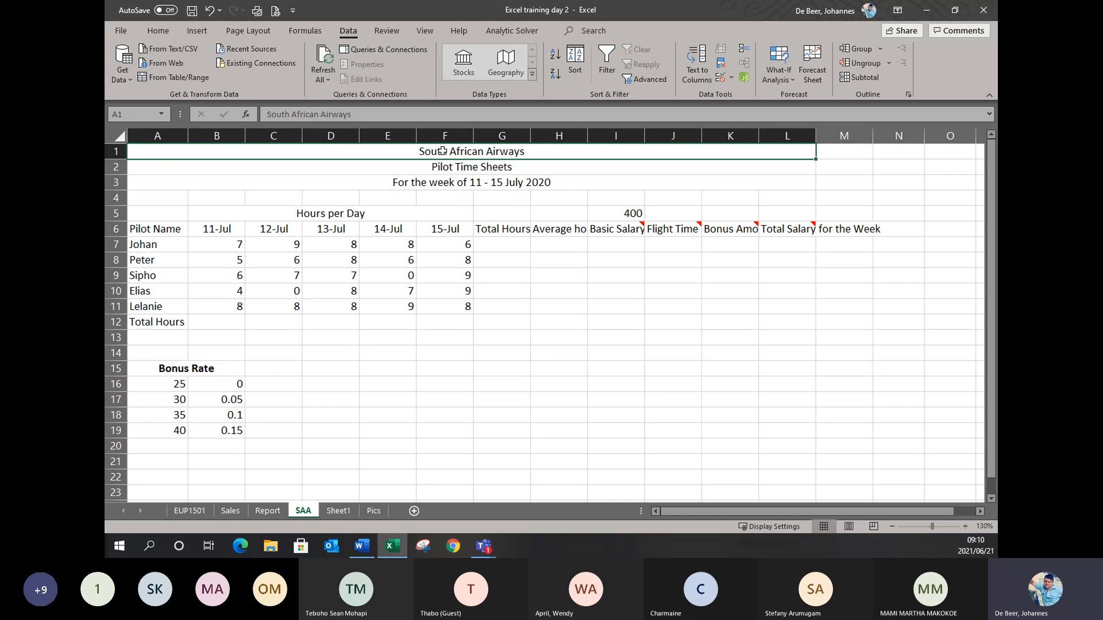
left_click(158, 30)
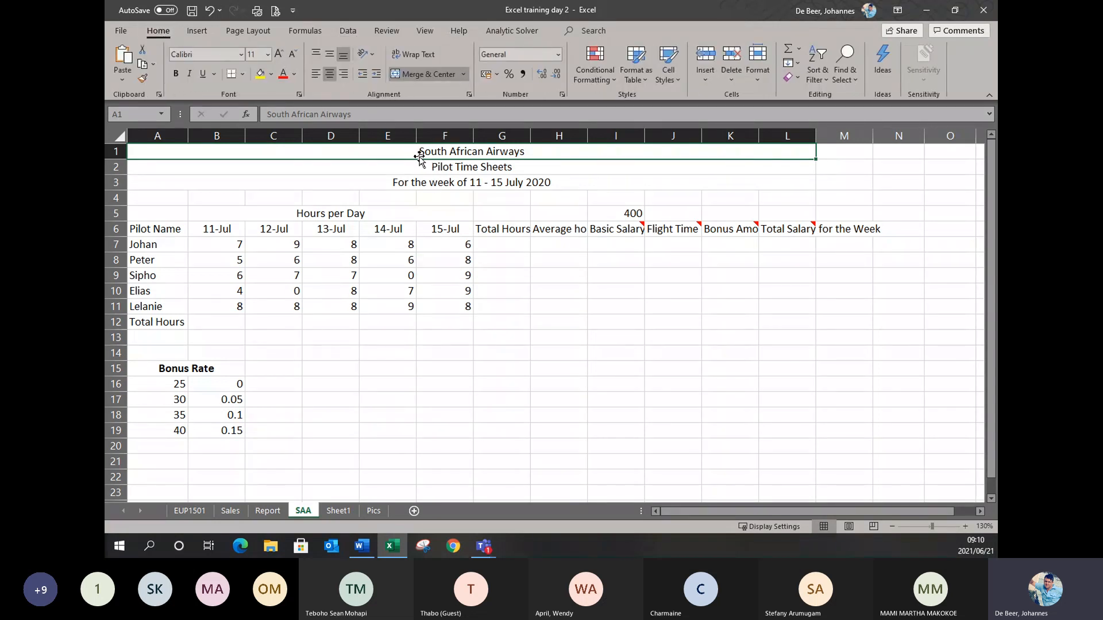
left_click(671, 78)
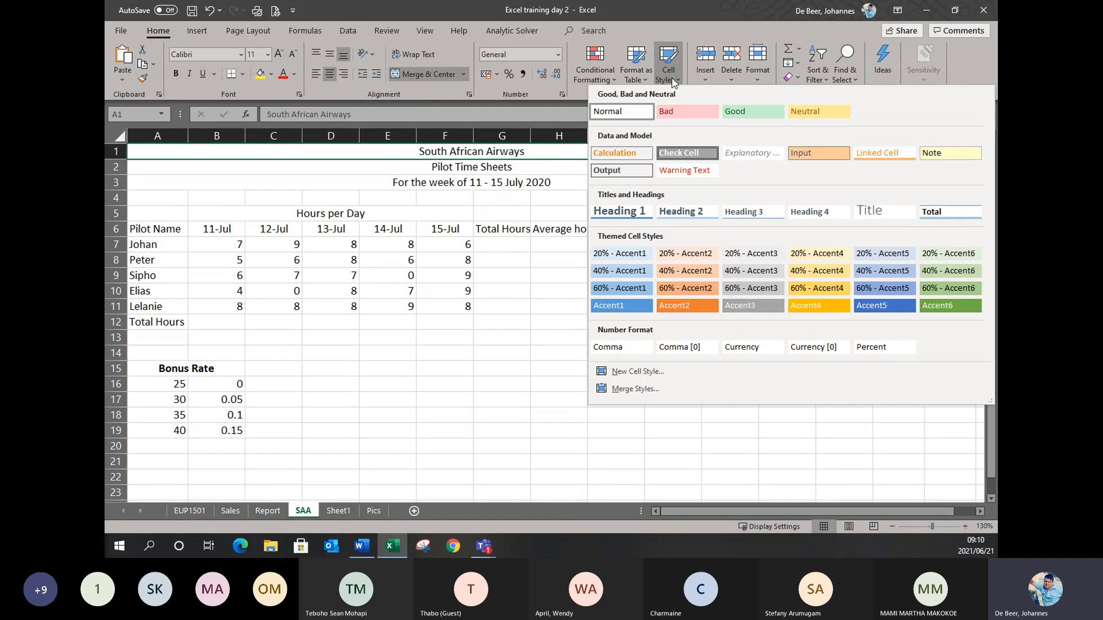
left_click(619, 212)
Style "Pilot Time Sheets" in row 2 as Heading 2 and the week line in row 3 as Heading 3.
left_click(538, 174)
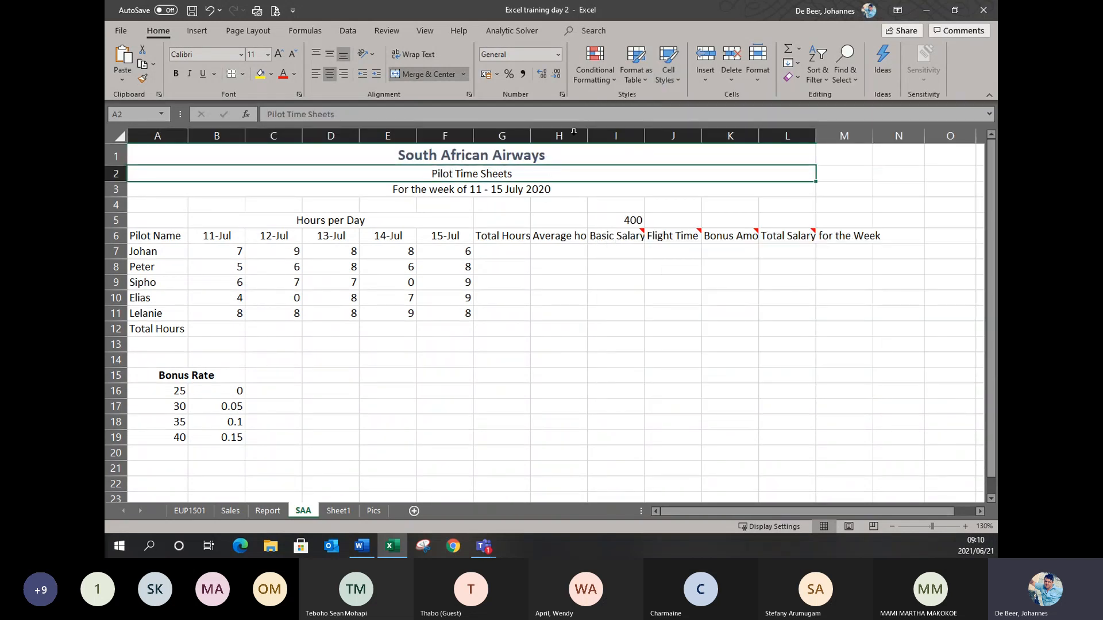
left_click(668, 72)
left_click(665, 212)
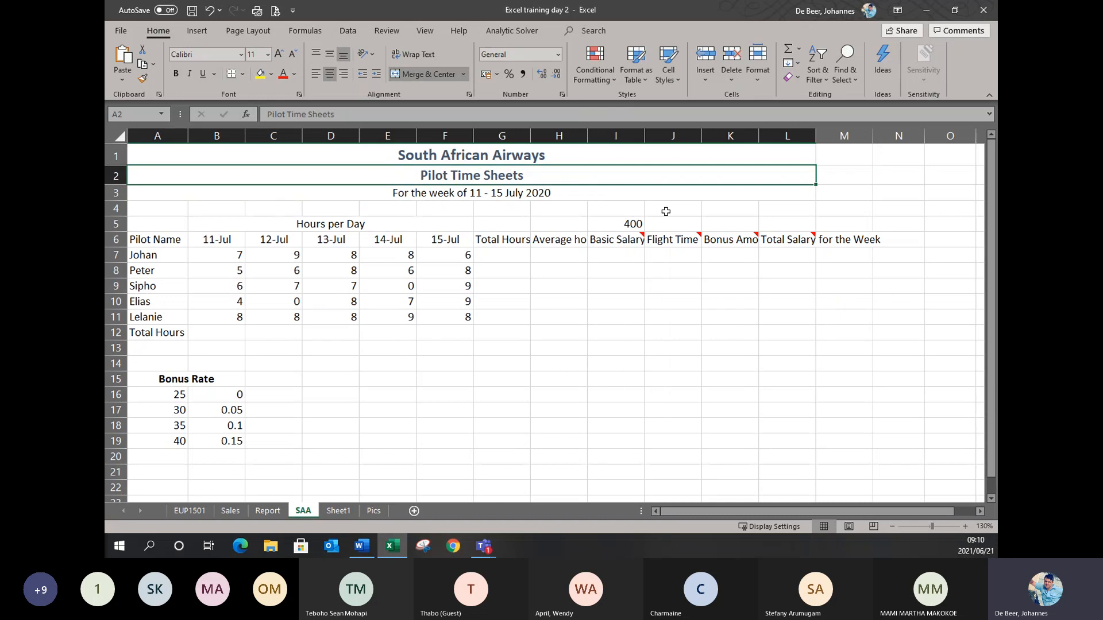
left_click(565, 196)
left_click(668, 72)
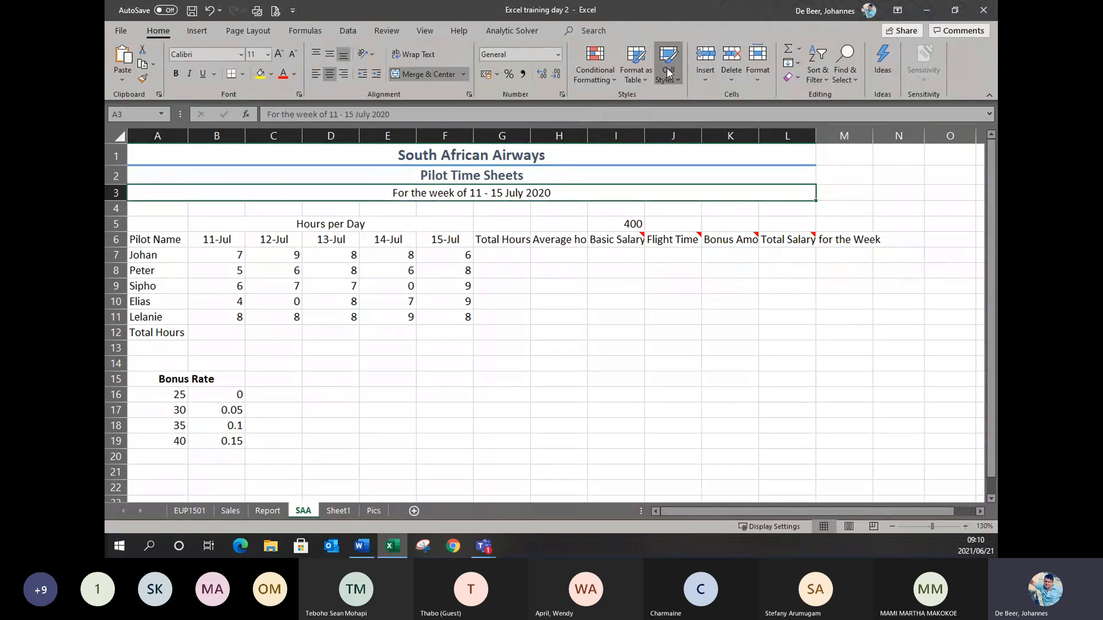
left_click(742, 212)
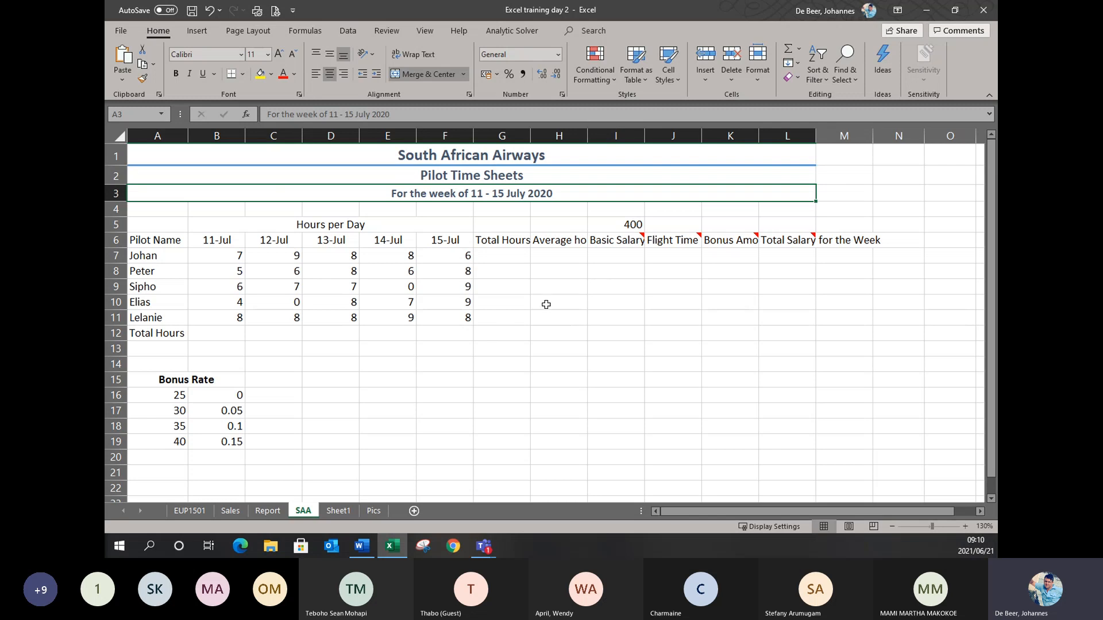
left_click(546, 305)
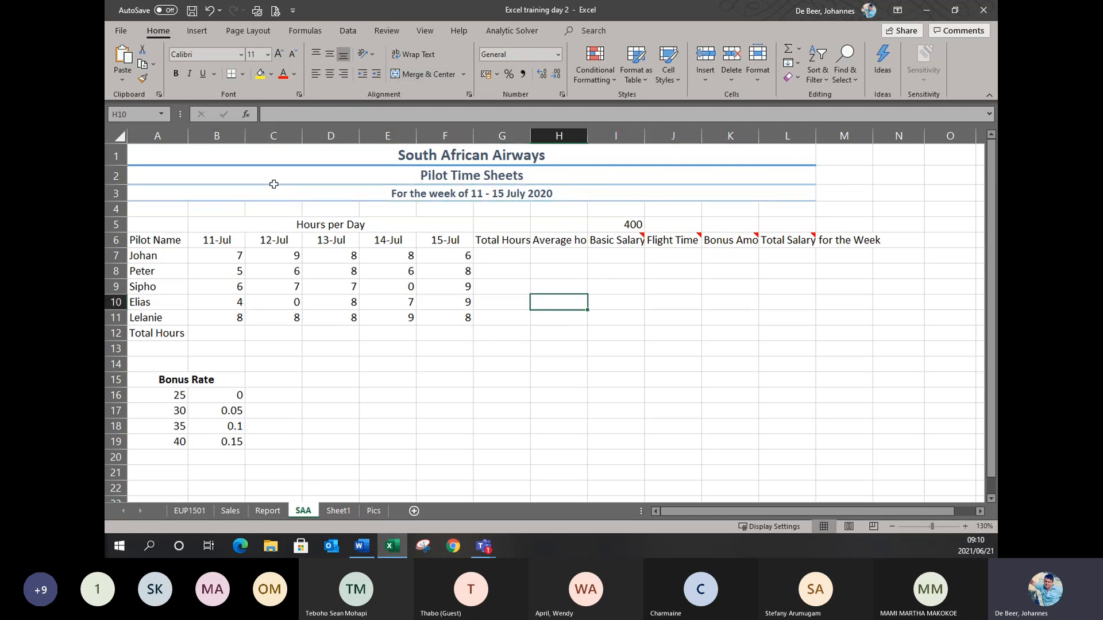
Apply the Heading 4 cell style to rows 5 and 6, which hold the table's column headings.
mouse_move(122, 224)
left_mouse_down()
mouse_move(120, 258)
mouse_move(120, 240)
left_mouse_up()
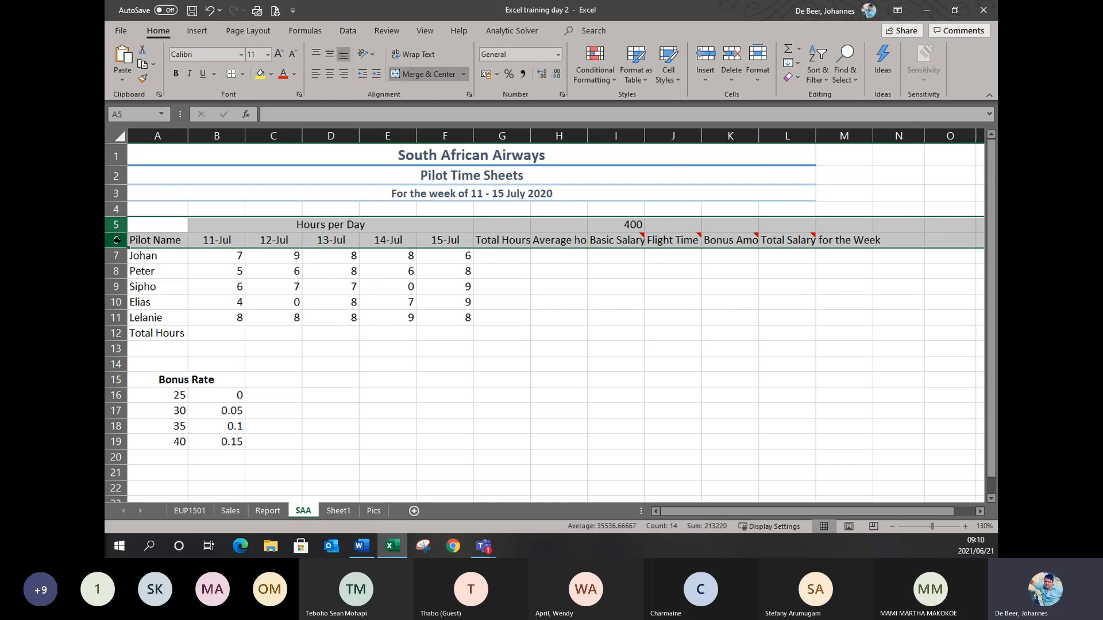
left_click(668, 67)
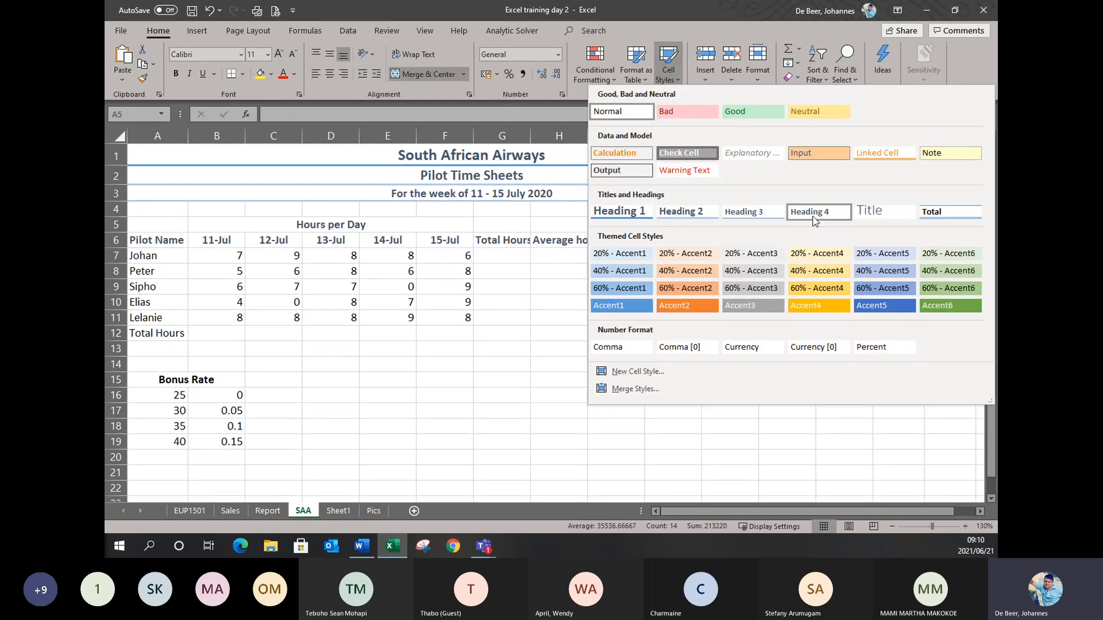
left_click(799, 220)
left_click(626, 332)
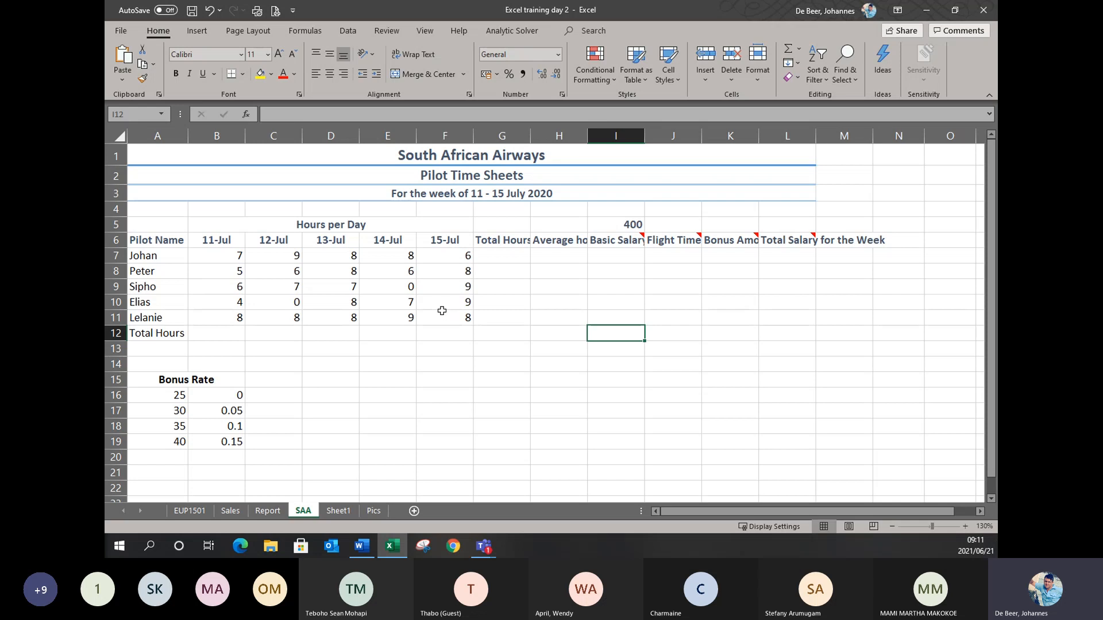
left_click(225, 253)
left_click(270, 256)
left_click(328, 254)
left_click(367, 253)
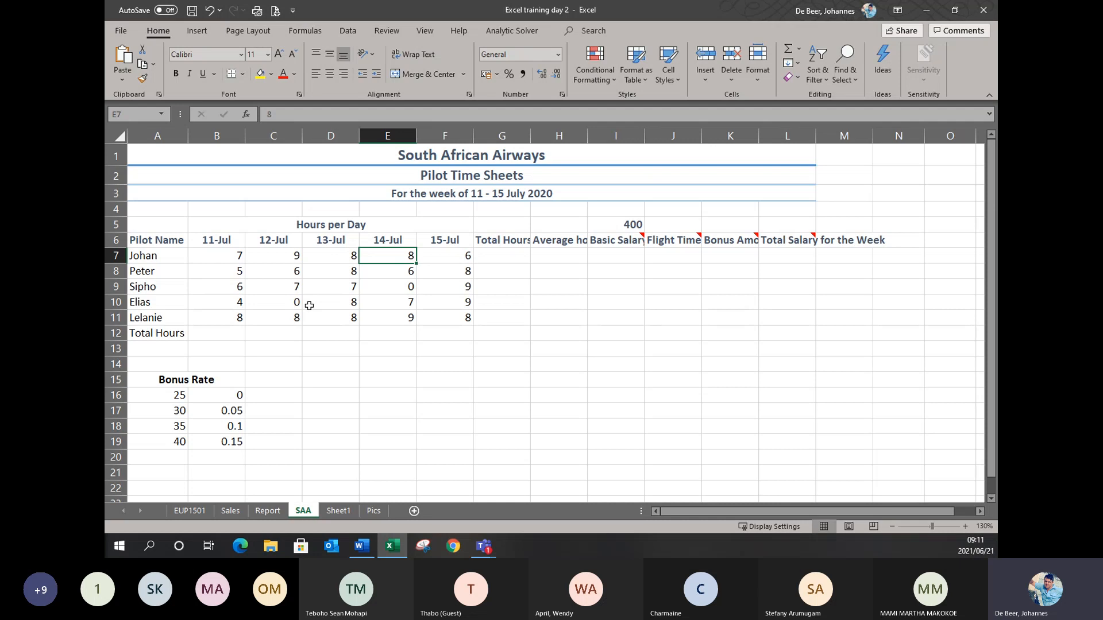
Wrap the text of the headings in G6:L6, from Total Hours for the Week to Total Salary for the Week.
left_click(516, 242)
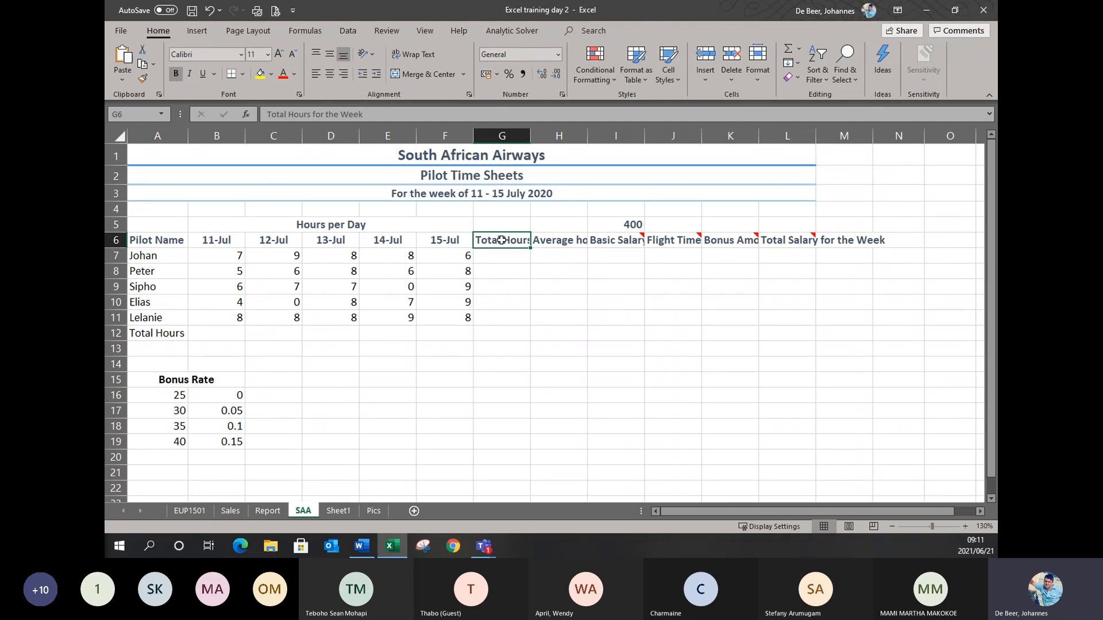
left_click_drag(502, 240, 788, 242)
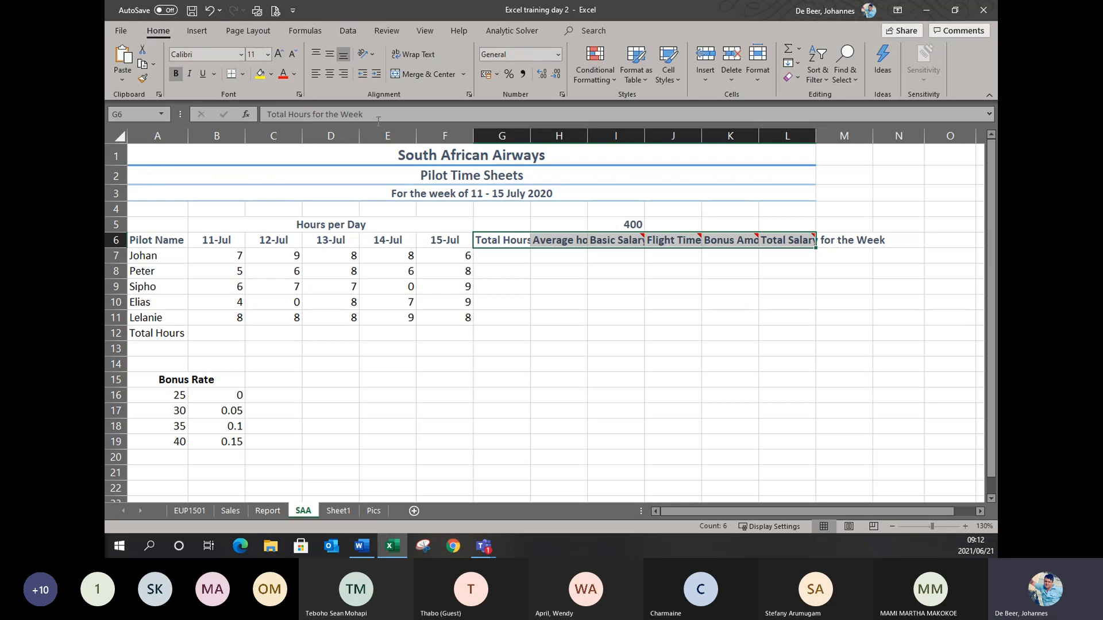
left_click(418, 53)
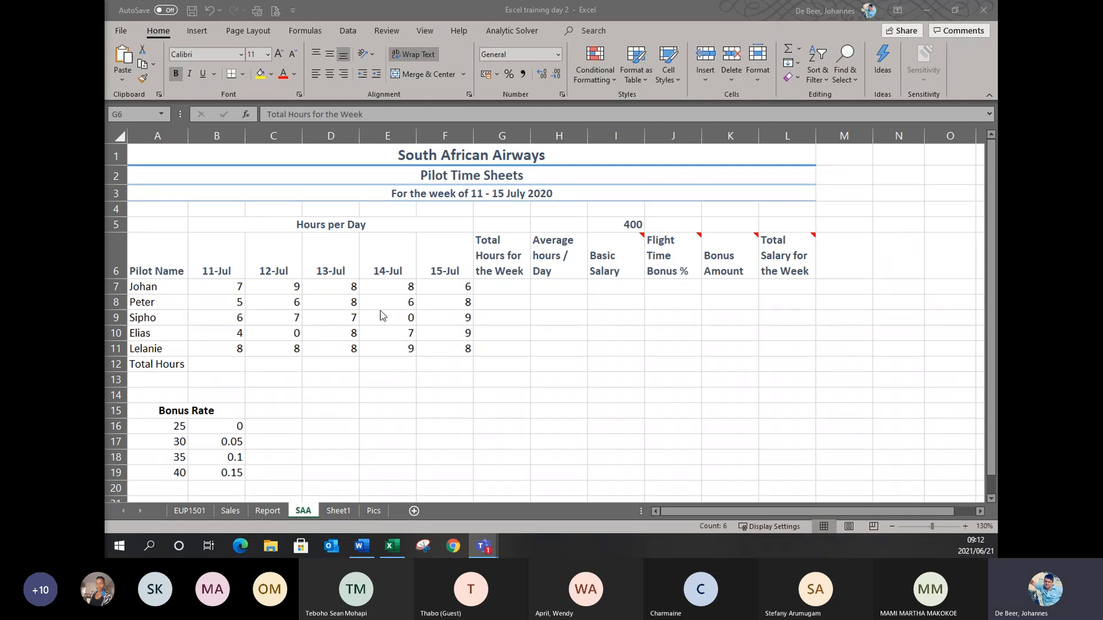
left_click(542, 298)
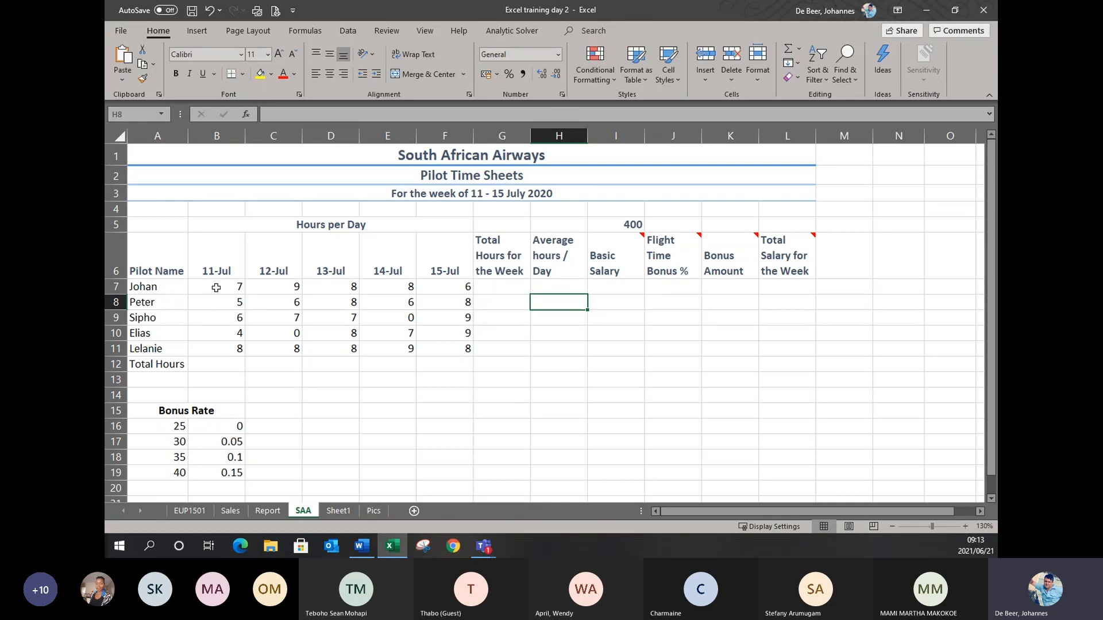
Use Quick Analysis on the daily hours B7:F11 to add column sums to the Total Hours row.
left_click_drag(216, 287, 430, 353)
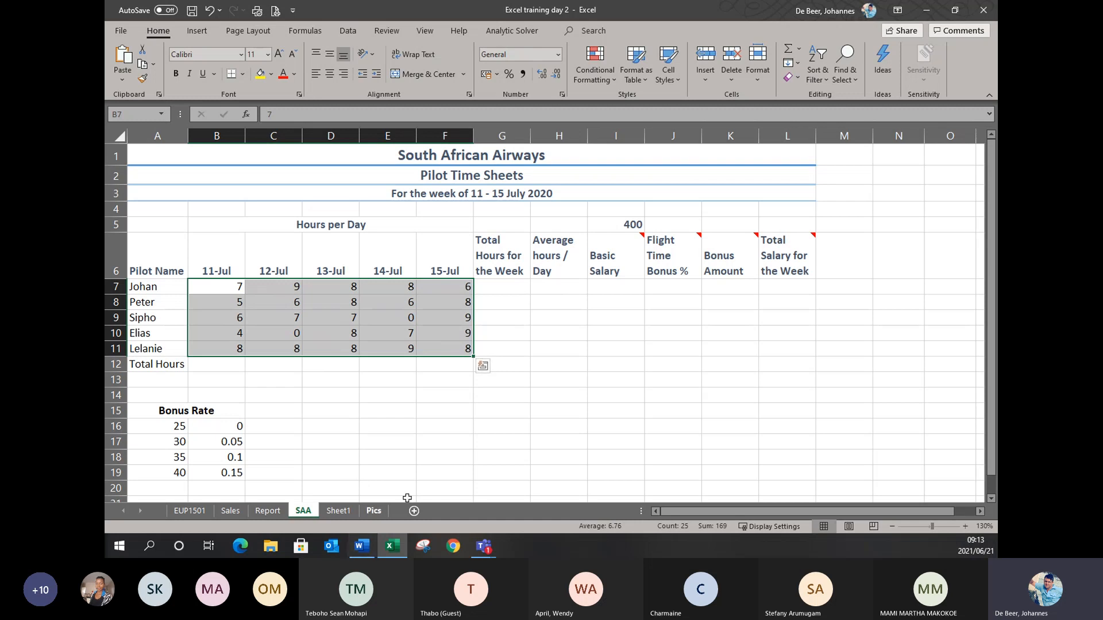
left_click(481, 367)
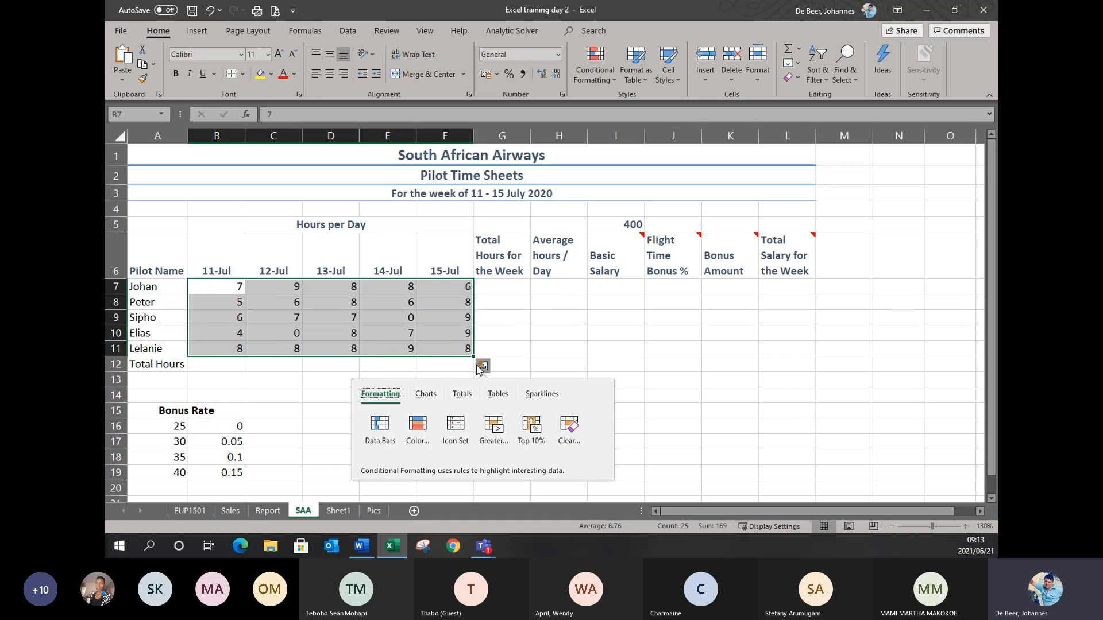
left_click(461, 395)
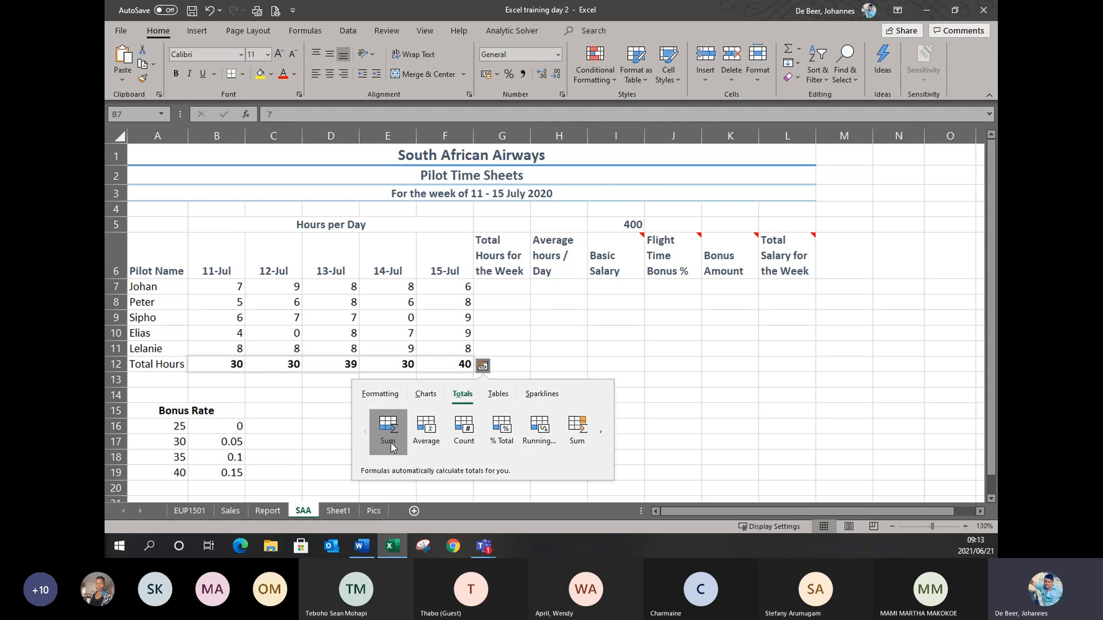
left_click(388, 432)
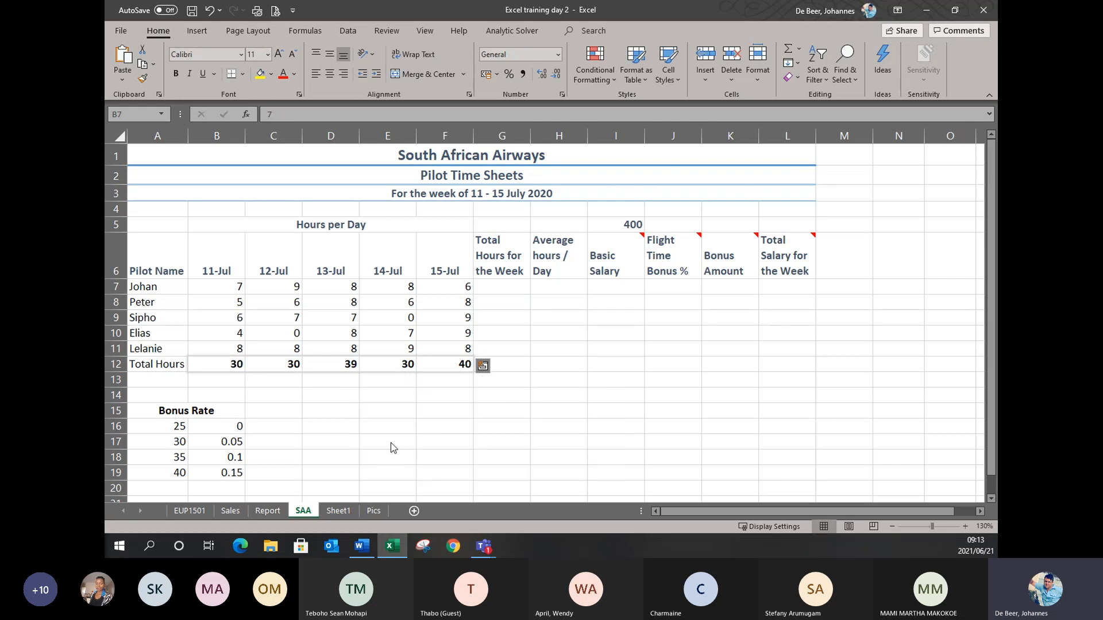
Add row sums of the same daily hours to the Total Hours for the Week column with Quick Analysis.
left_click(484, 368)
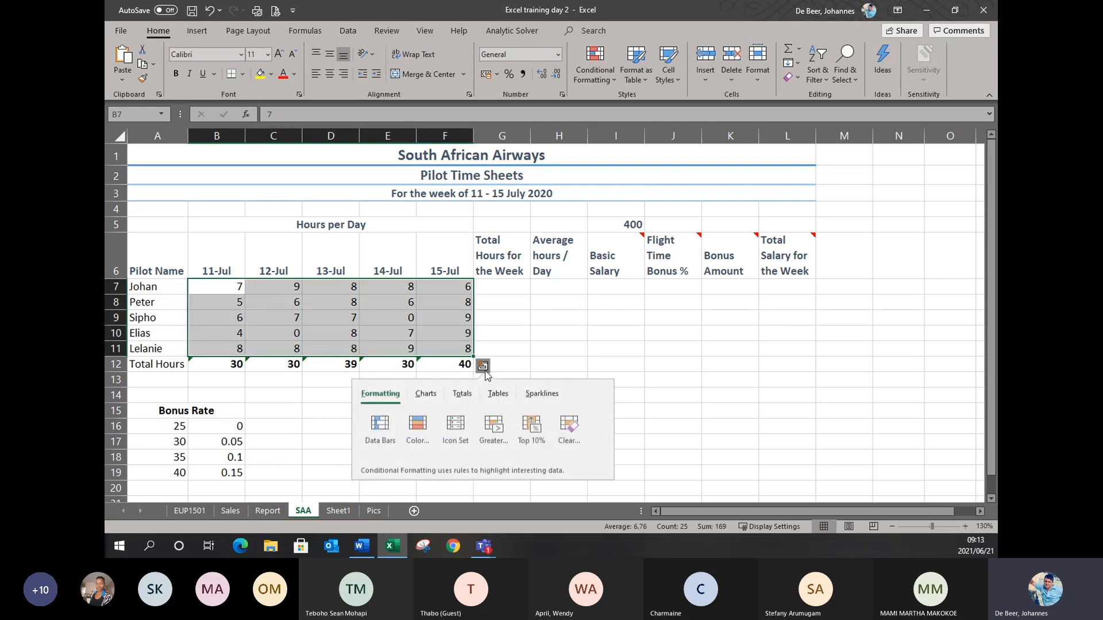
left_click(463, 396)
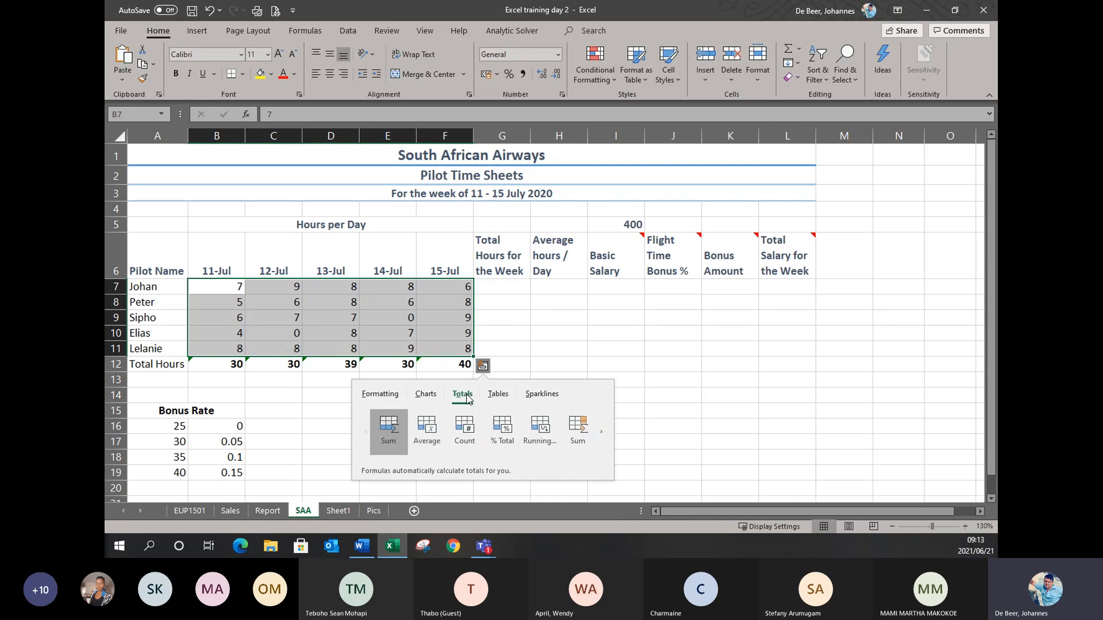
left_click(579, 428)
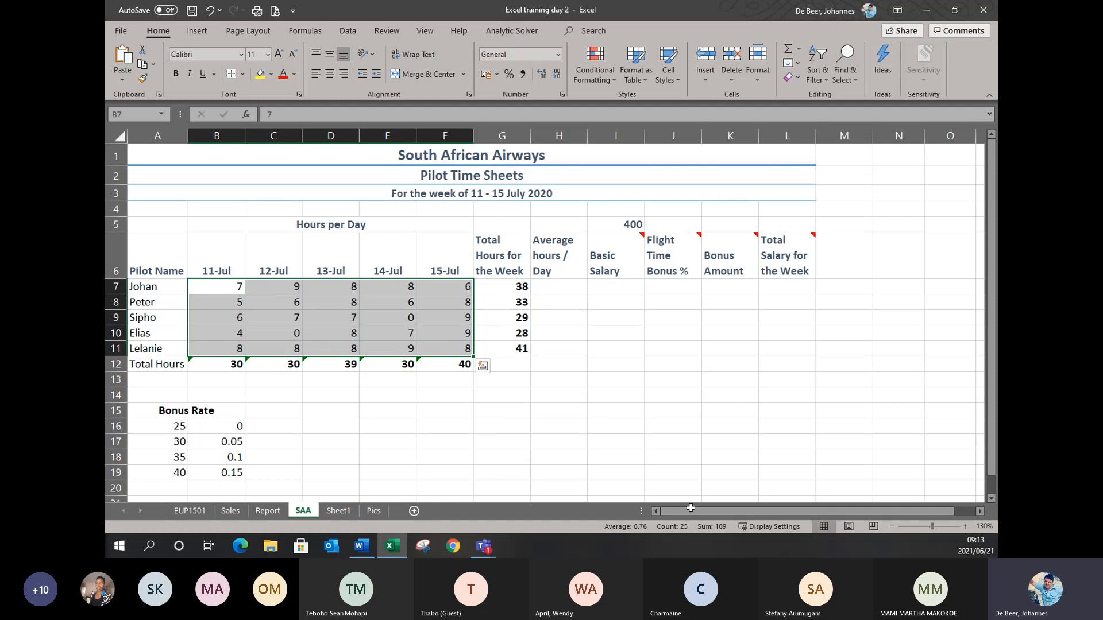
Enter the formula =AVERAGE(B7:F7) in H7 to get the first pilot's average hours per day.
left_click(560, 291)
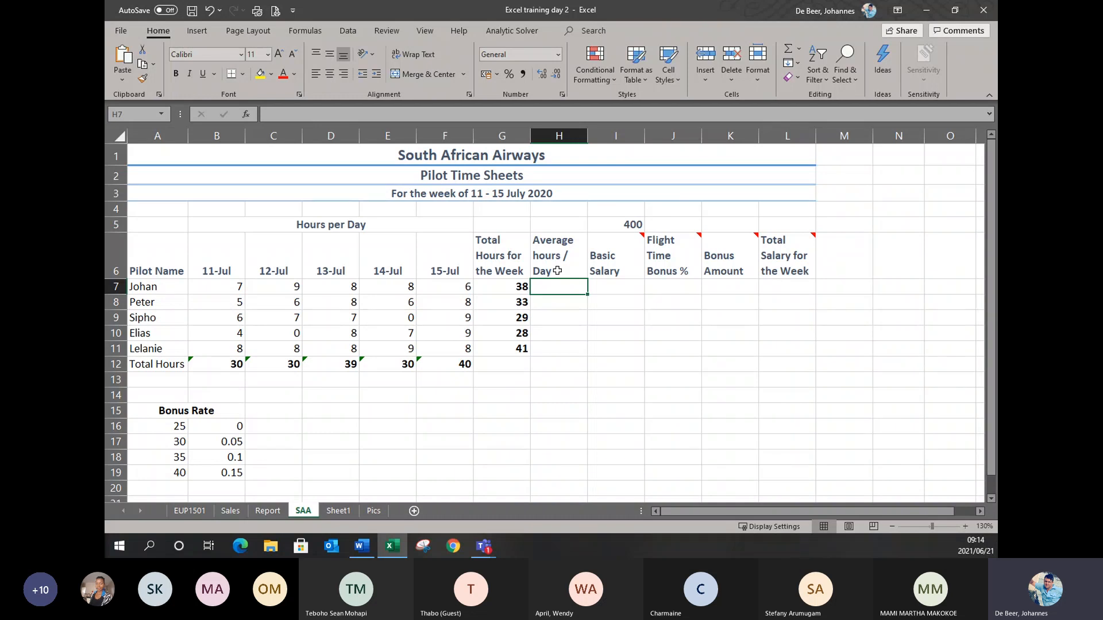
type("=")
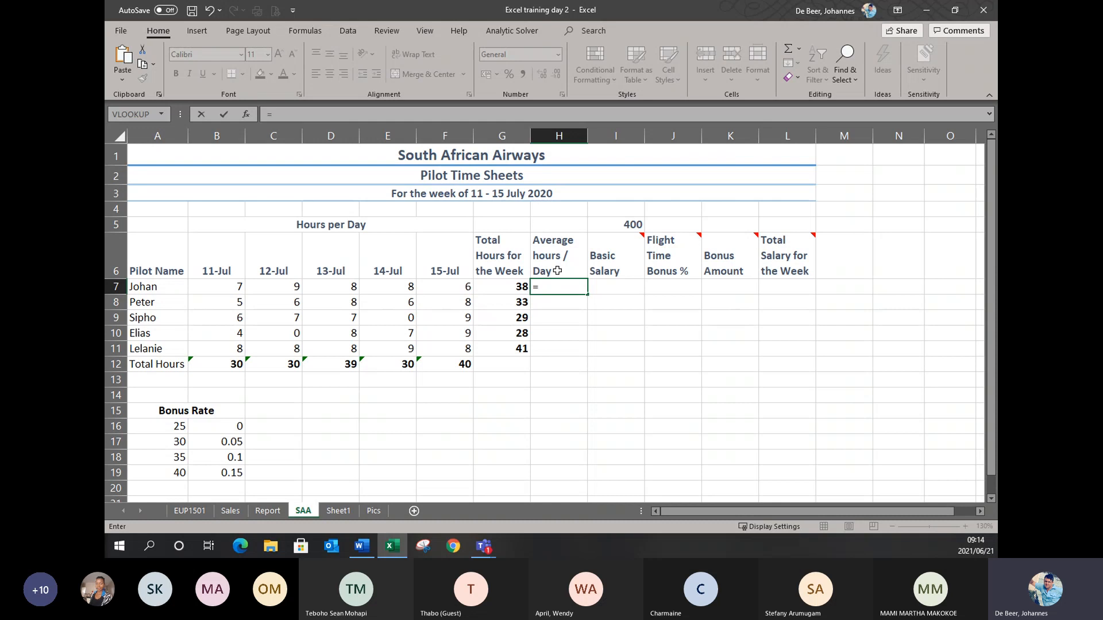
type("average")
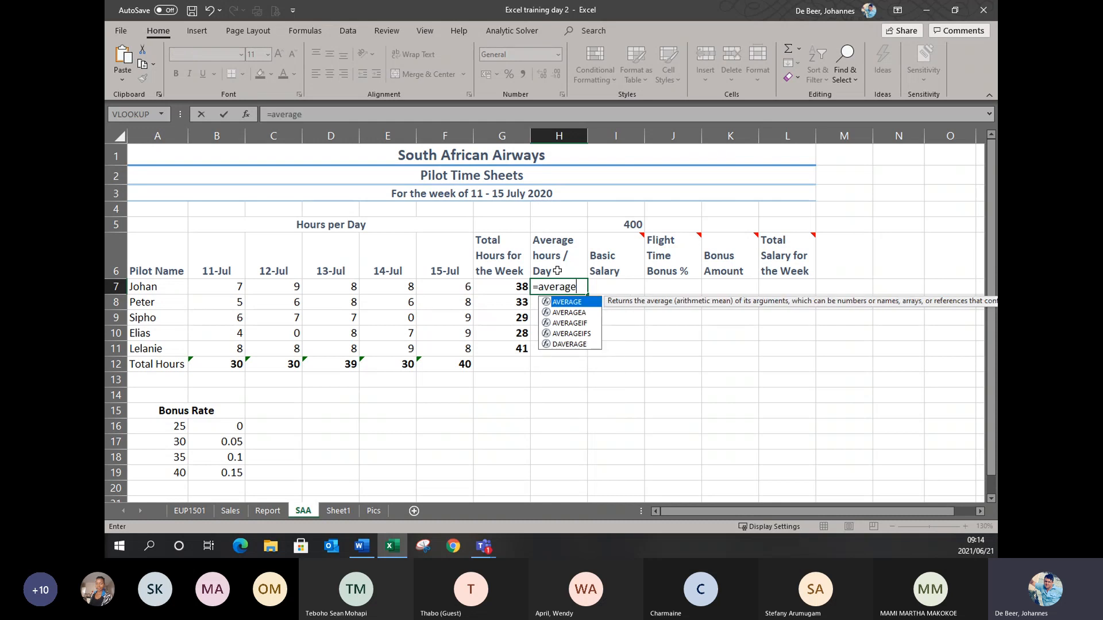
type("(")
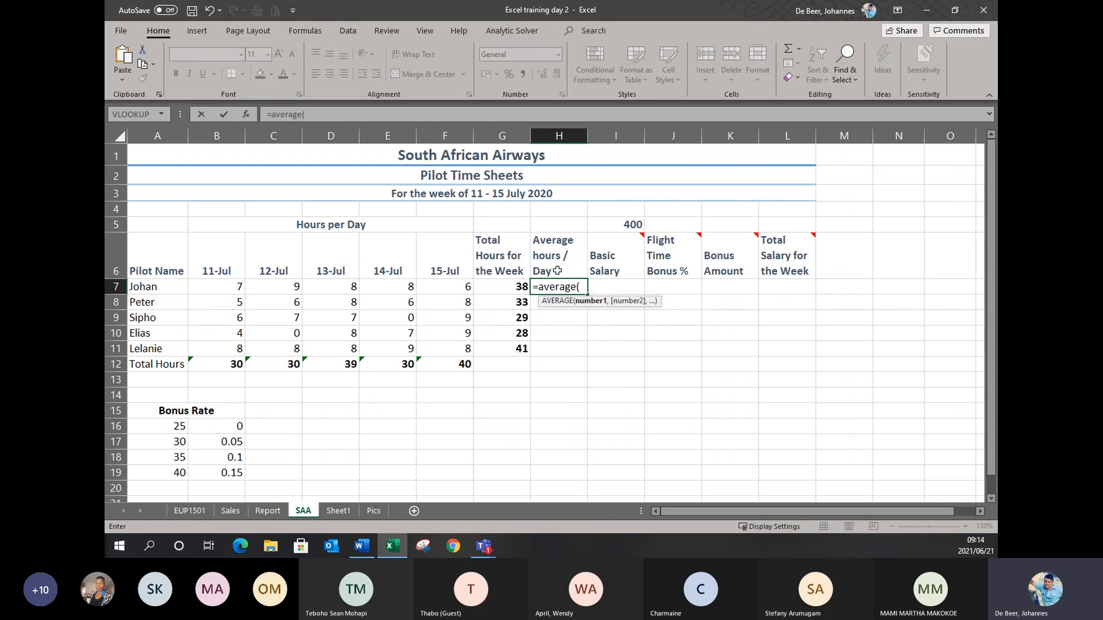
left_click(217, 288)
left_click_drag(217, 288, 454, 288)
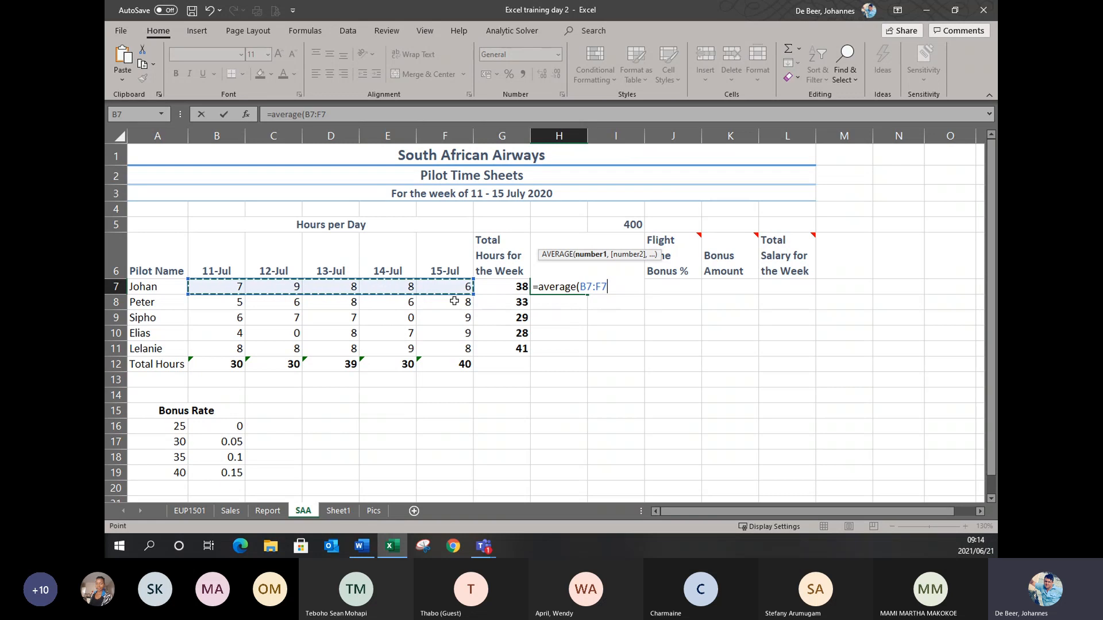
type(")")
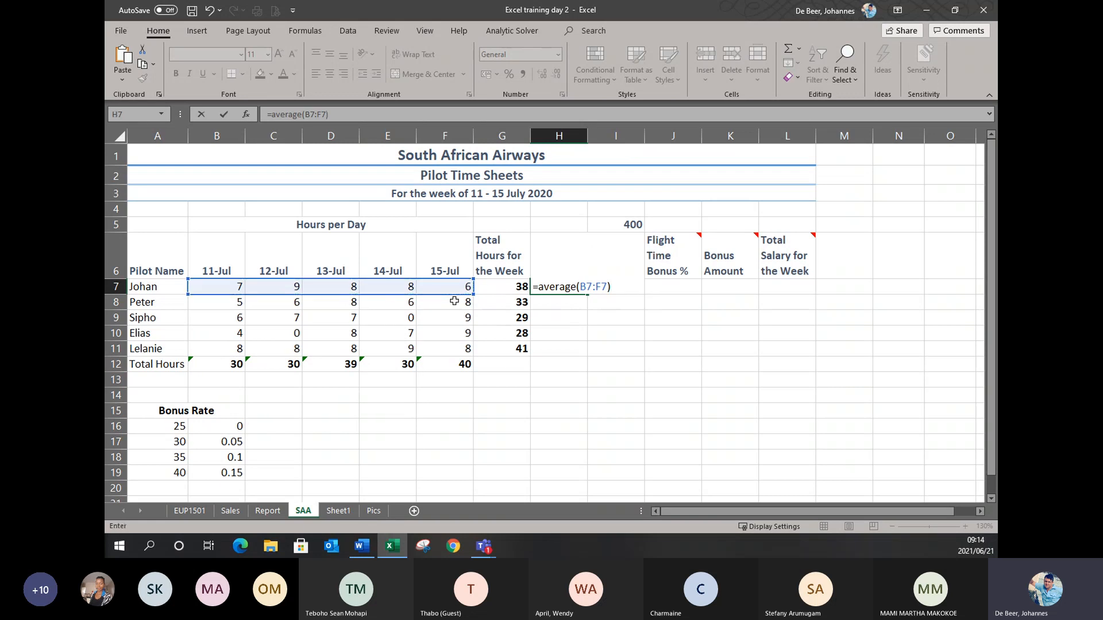
key("Return")
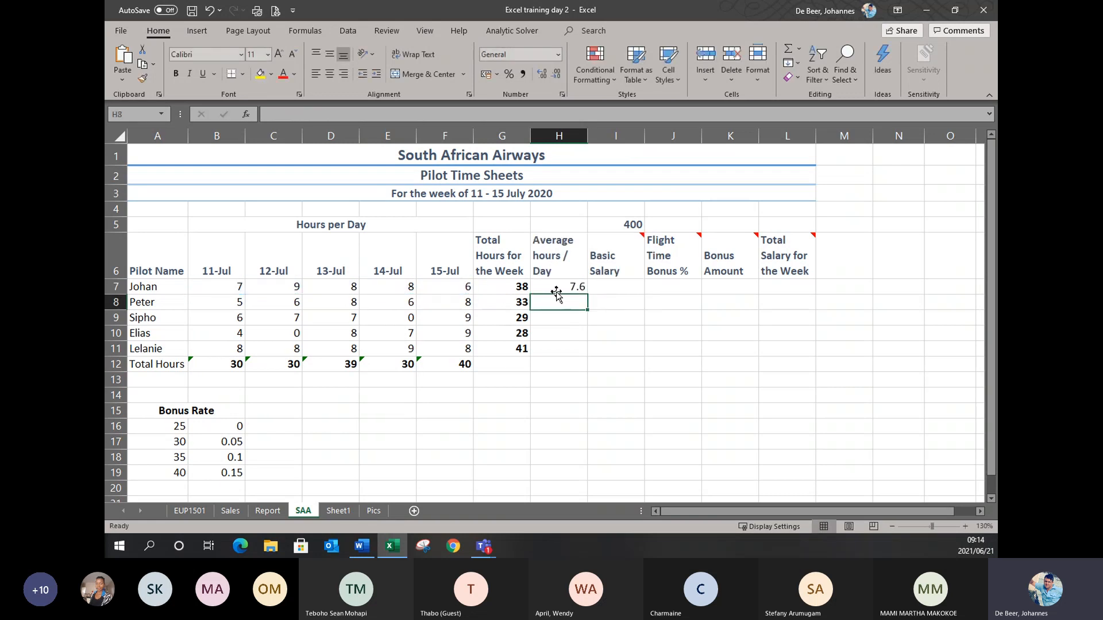
Fill the average formula from H7 down through H11 for the remaining pilots.
left_click(552, 287)
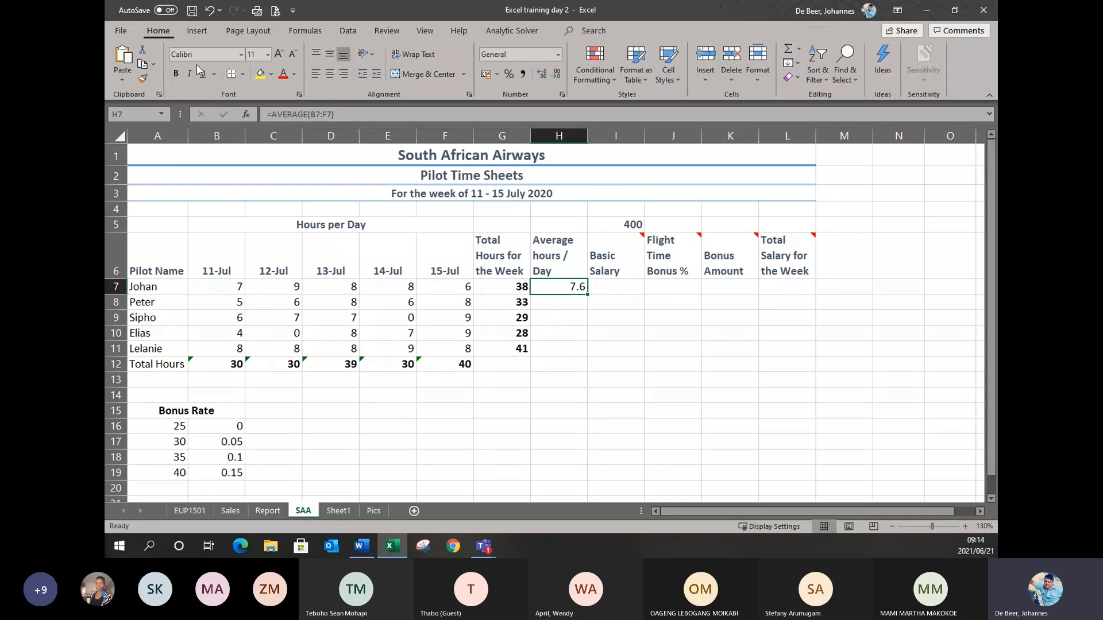
left_click(625, 305)
left_click(562, 286)
left_click_drag(586, 292, 580, 354)
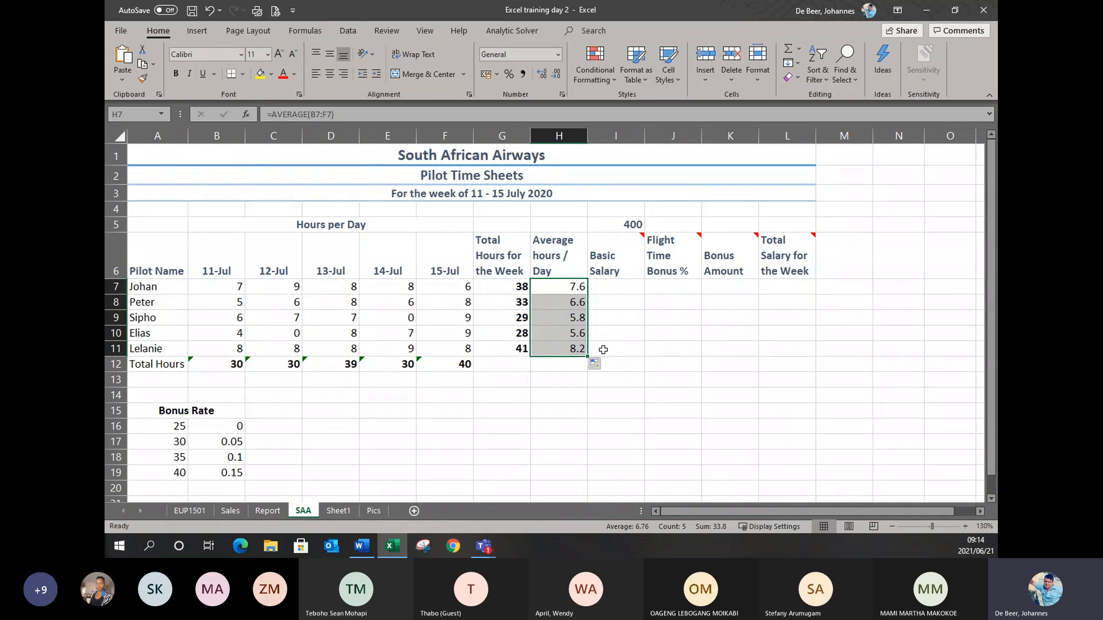
Read the note on the Basic Salary heading in I6 to see how the salary is calculated.
left_click(626, 272)
mouse_move(625, 272)
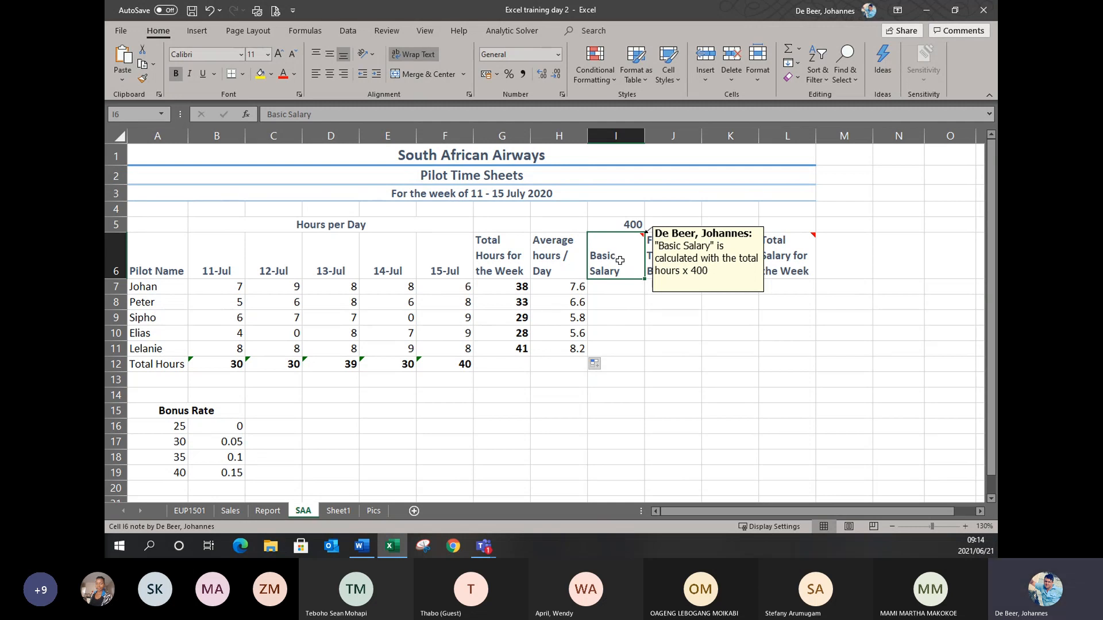
Format the hourly rate in I5 as rand currency with two decimals using the accounting number format.
left_click(620, 224)
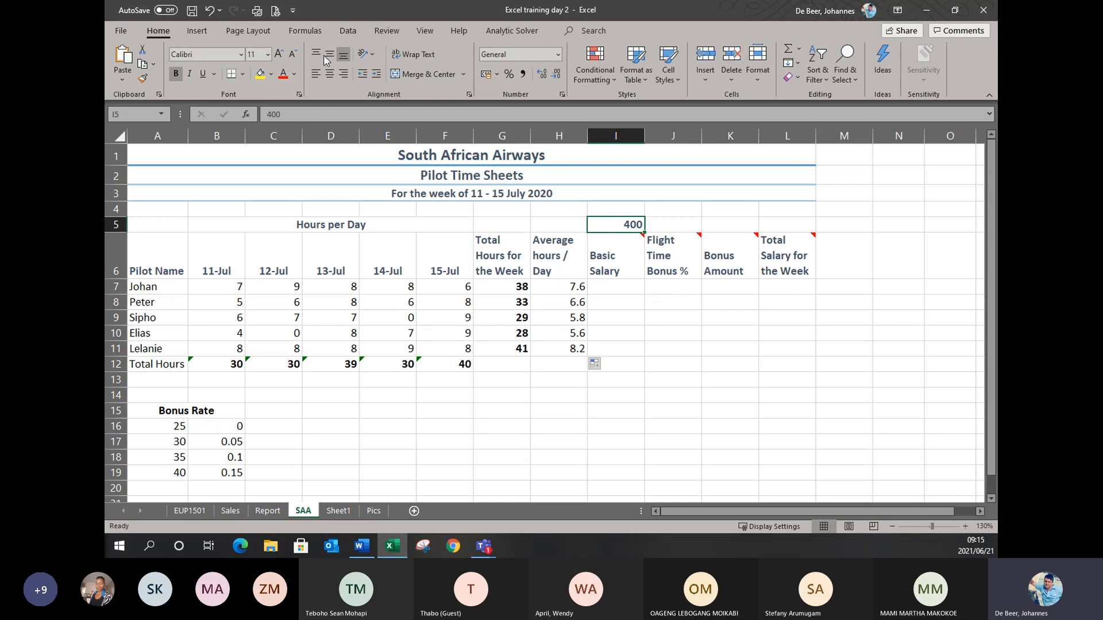
left_click(486, 76)
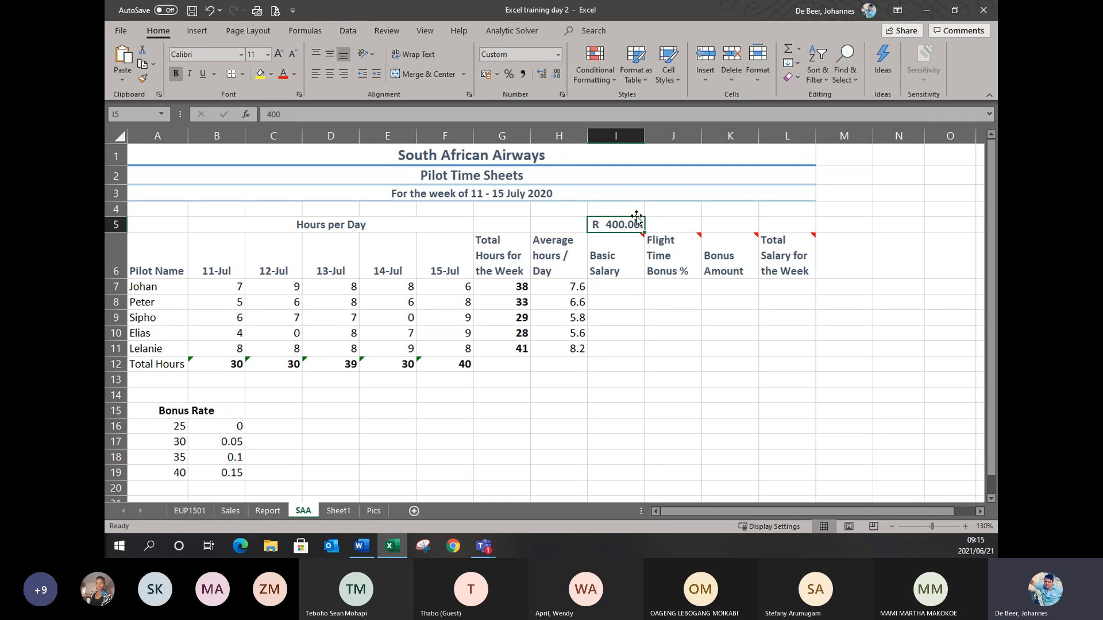
mouse_move(649, 256)
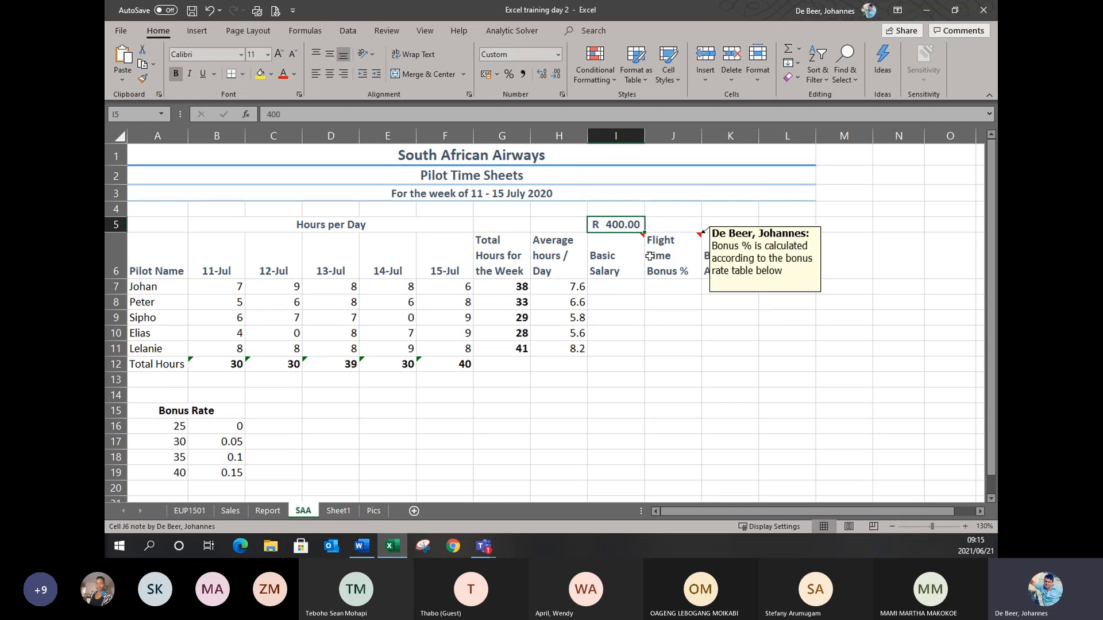
Enter the formula =G7*$I$5 in I7 to calculate the first pilot's basic salary with an absolute reference to the rate.
left_click(618, 285)
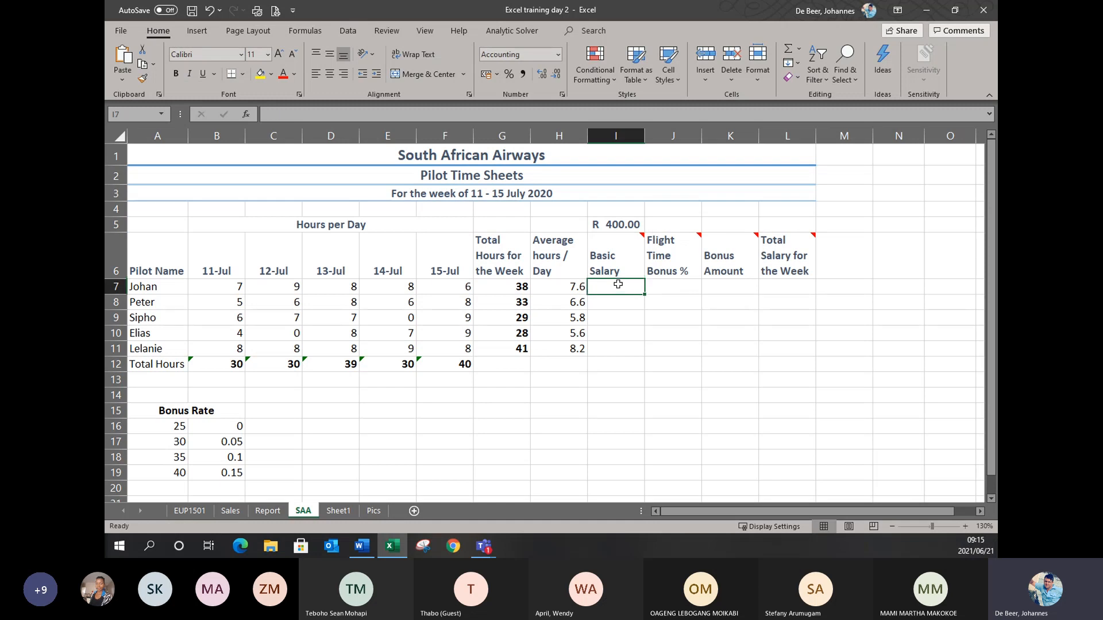
left_click(507, 286)
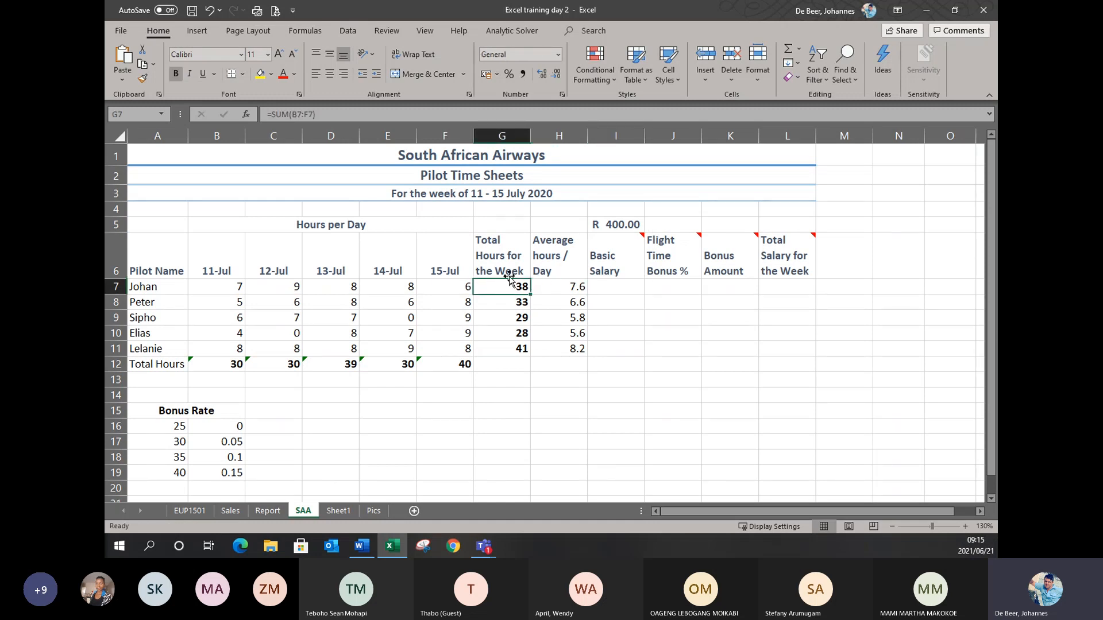
left_click(609, 221)
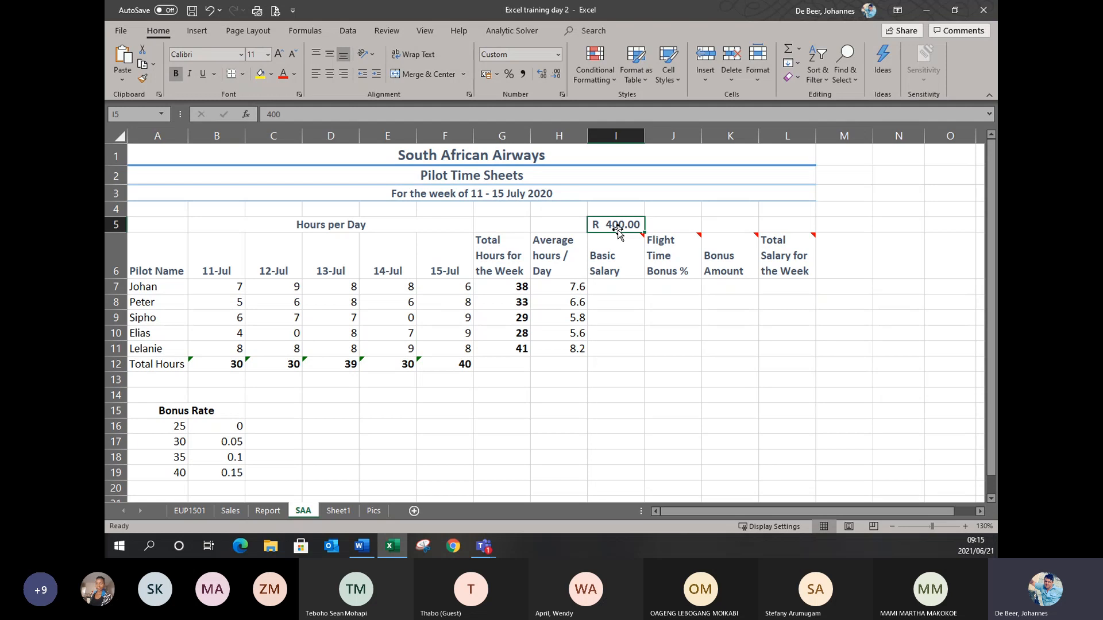
left_click(623, 286)
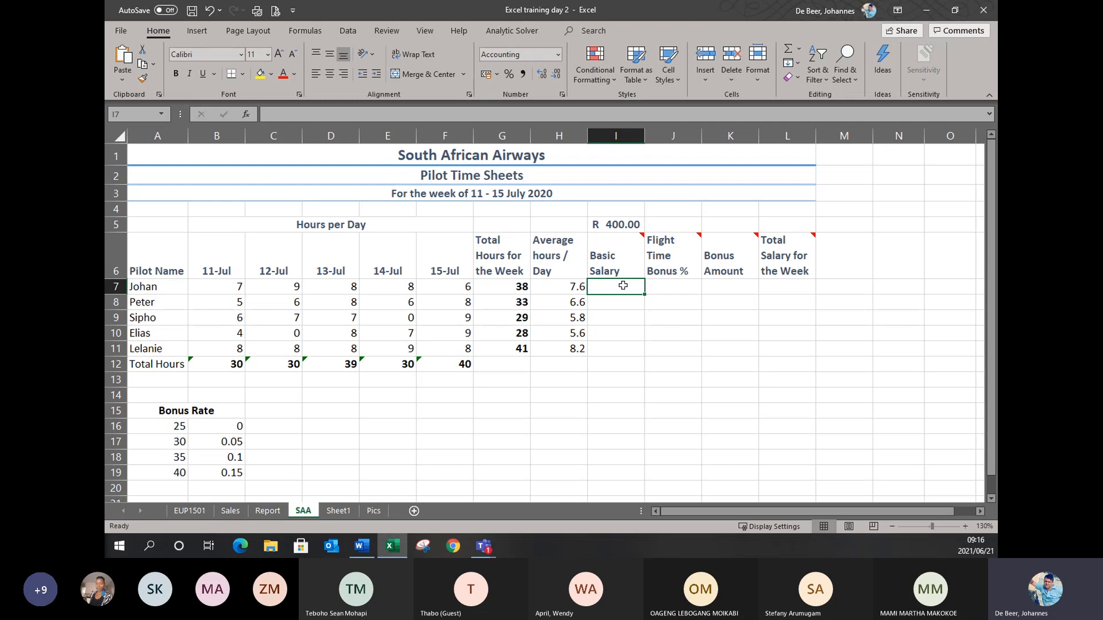
type("=")
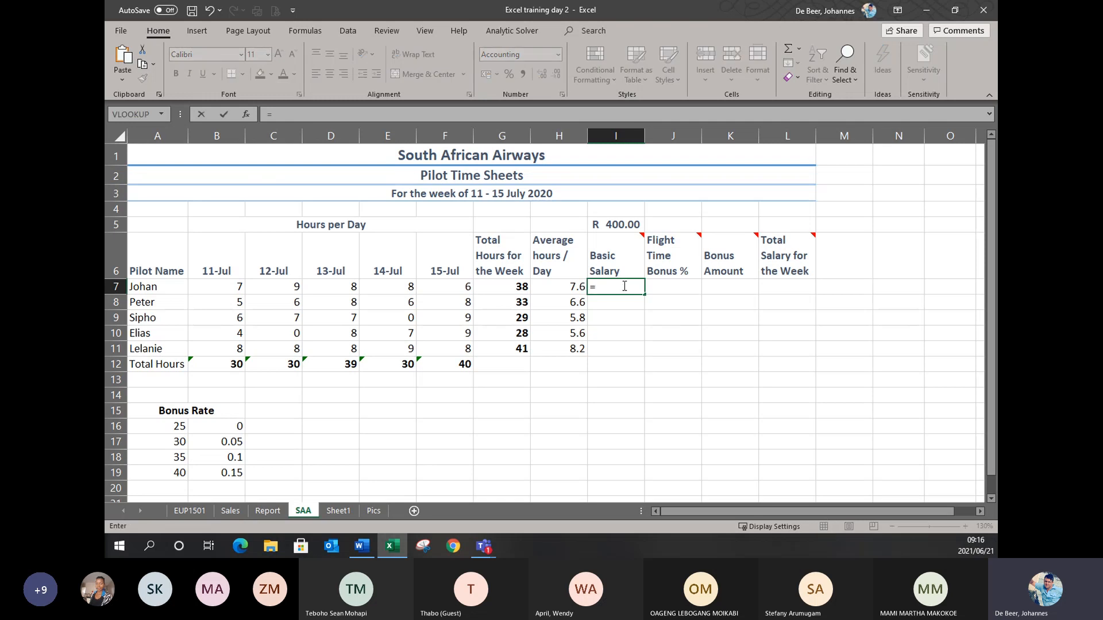
left_click(510, 289)
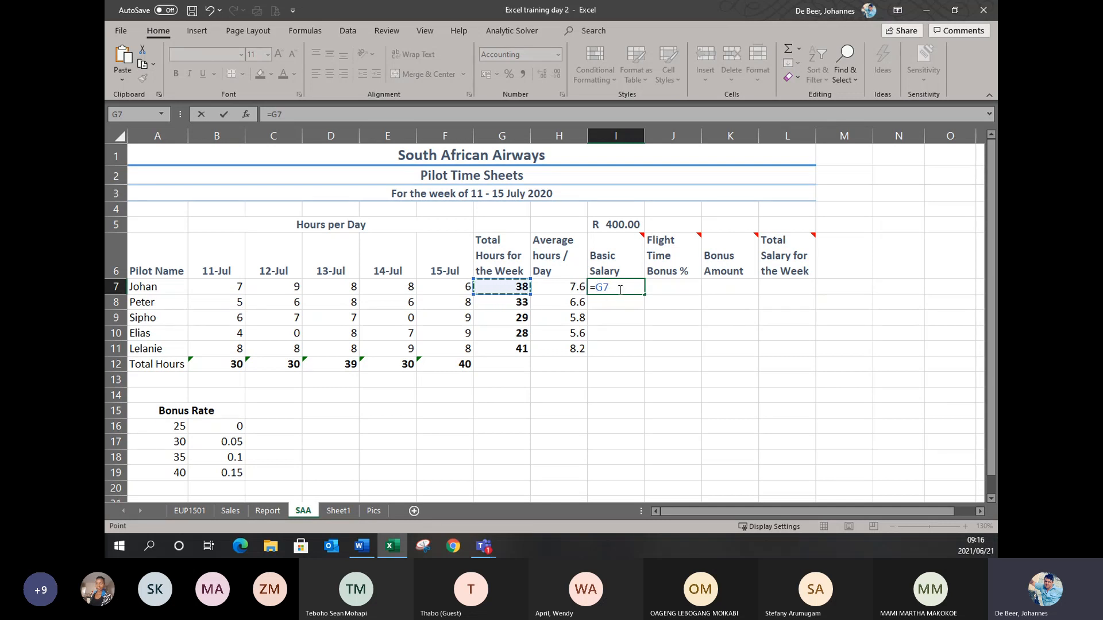
type("*")
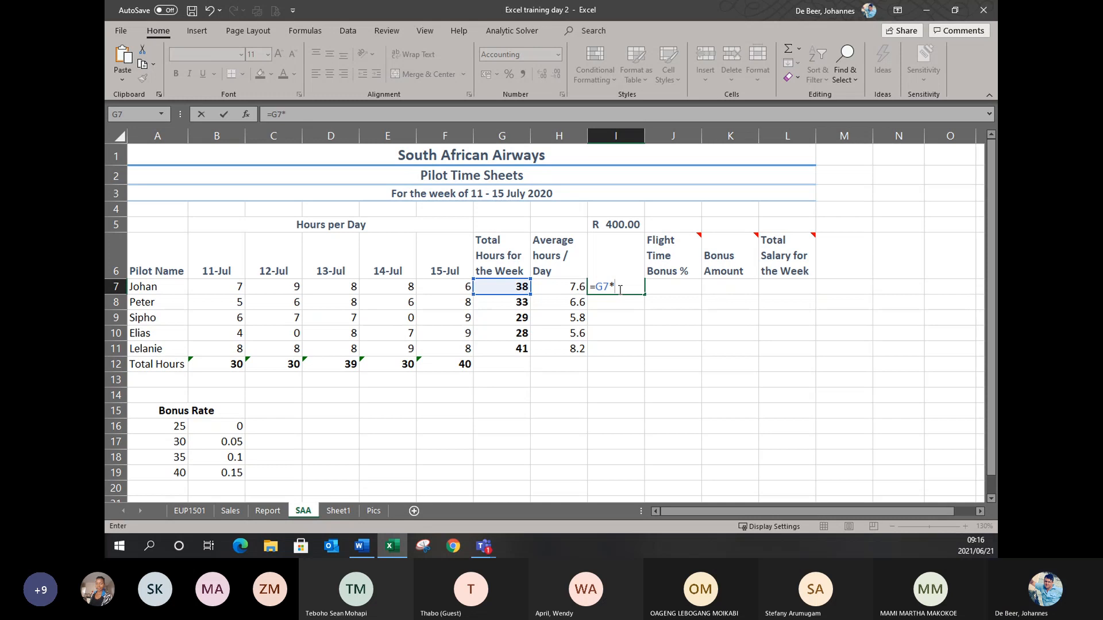
left_click(622, 226)
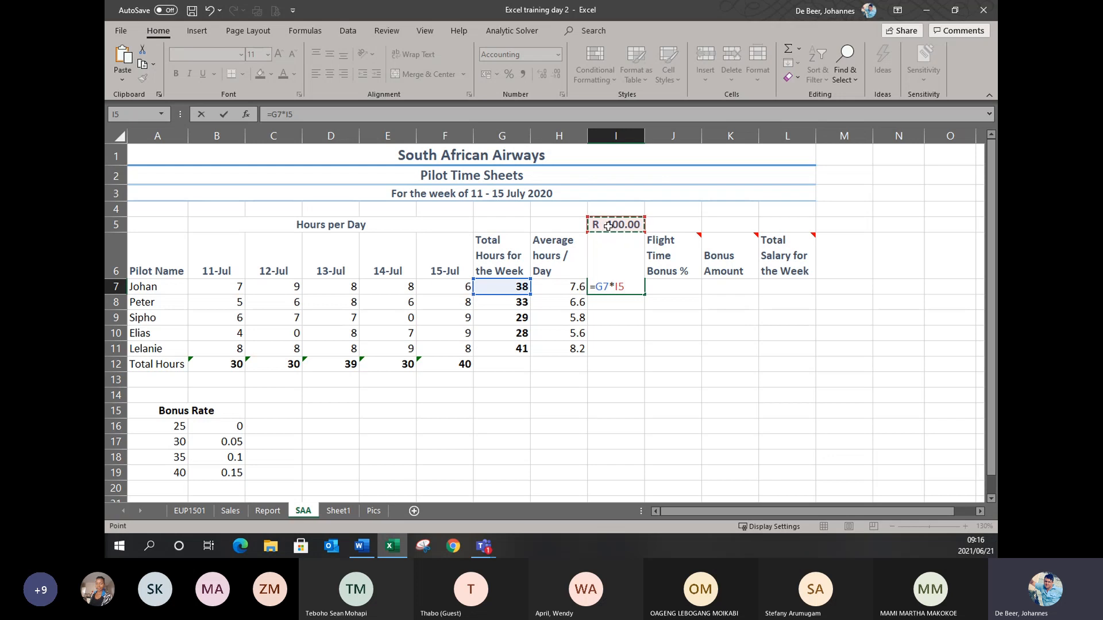
left_click(616, 285)
key("F4")
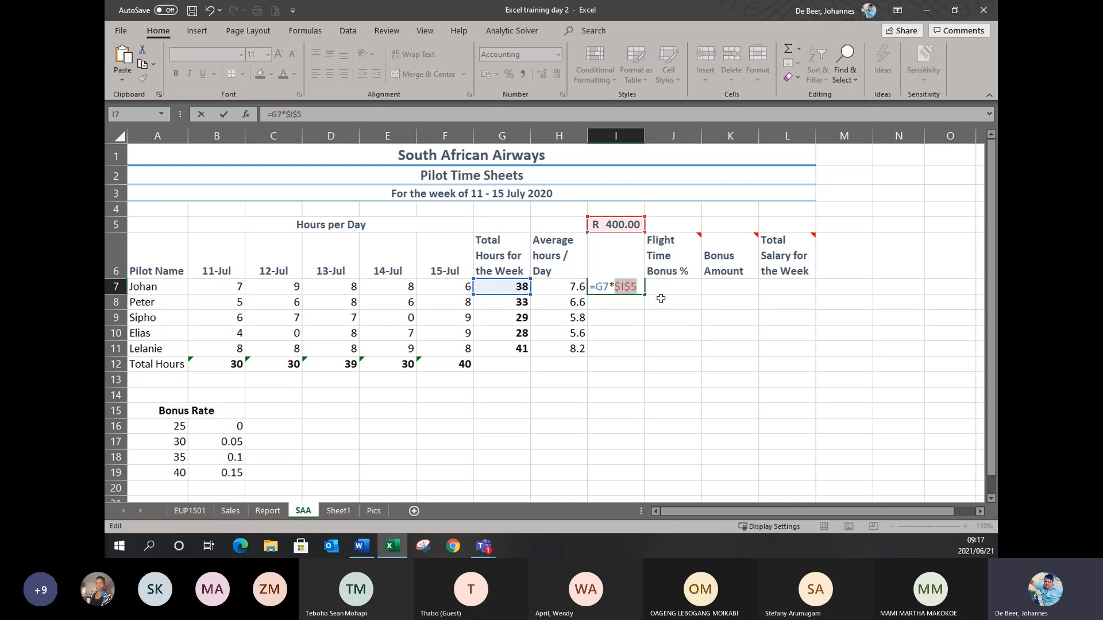
key("Return")
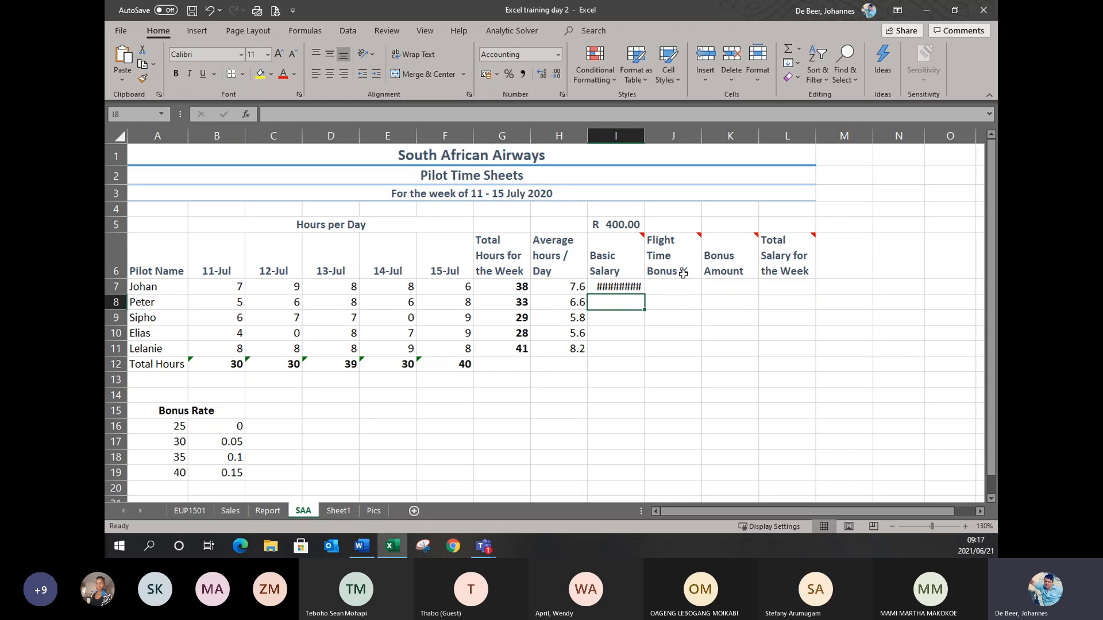
Autofit the width of column I and fill the basic salary formula from I7 down through I11.
mouse_move(683, 274)
mouse_move(622, 256)
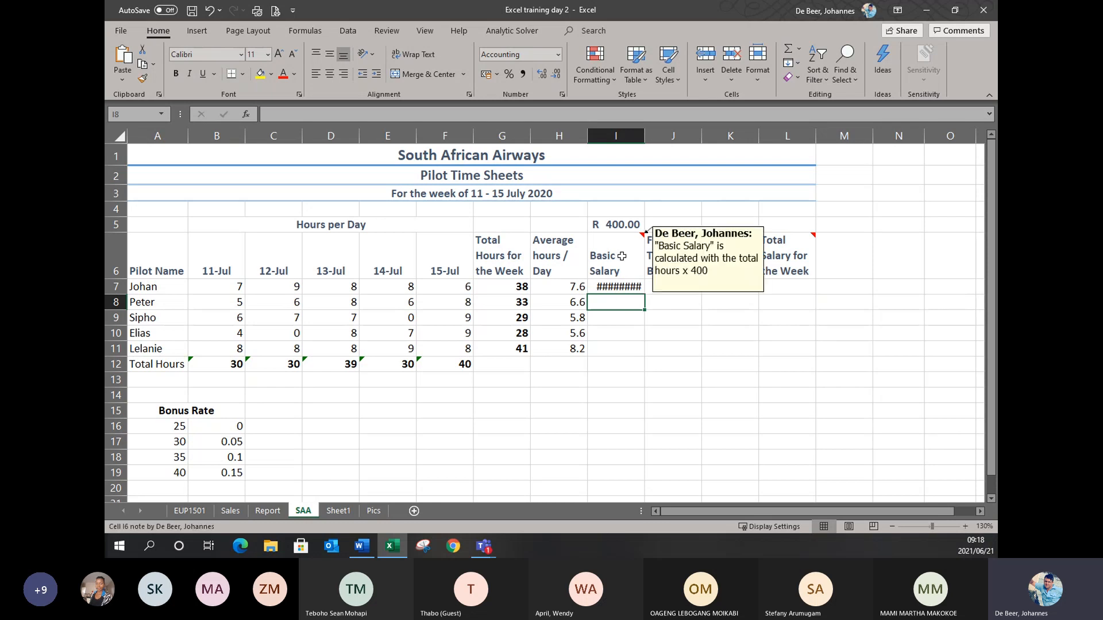
double_click(645, 141)
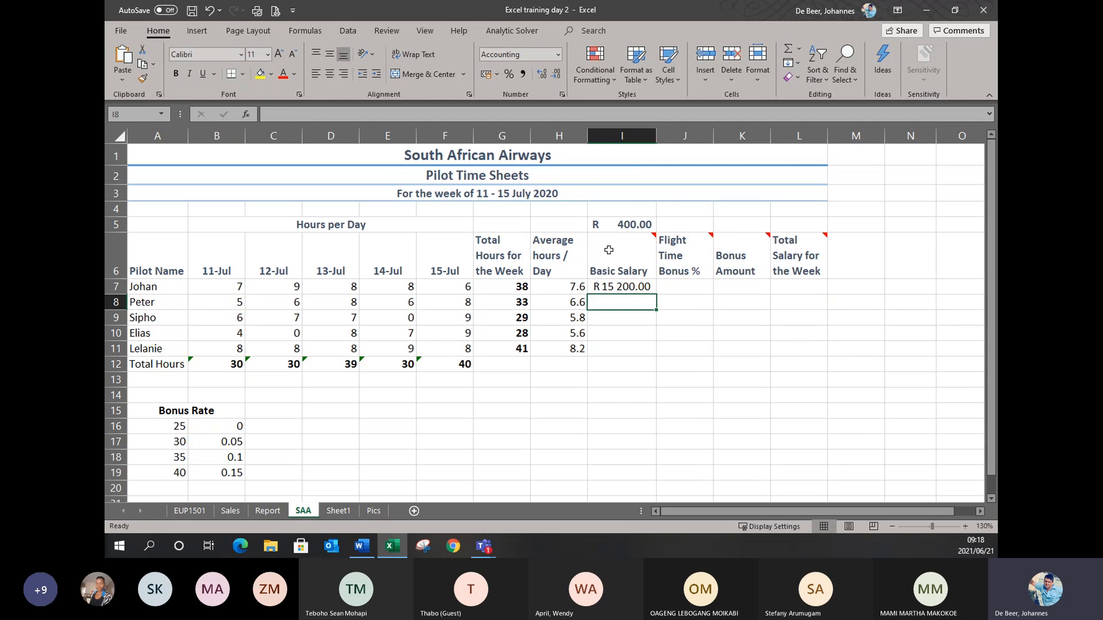
left_click(631, 288)
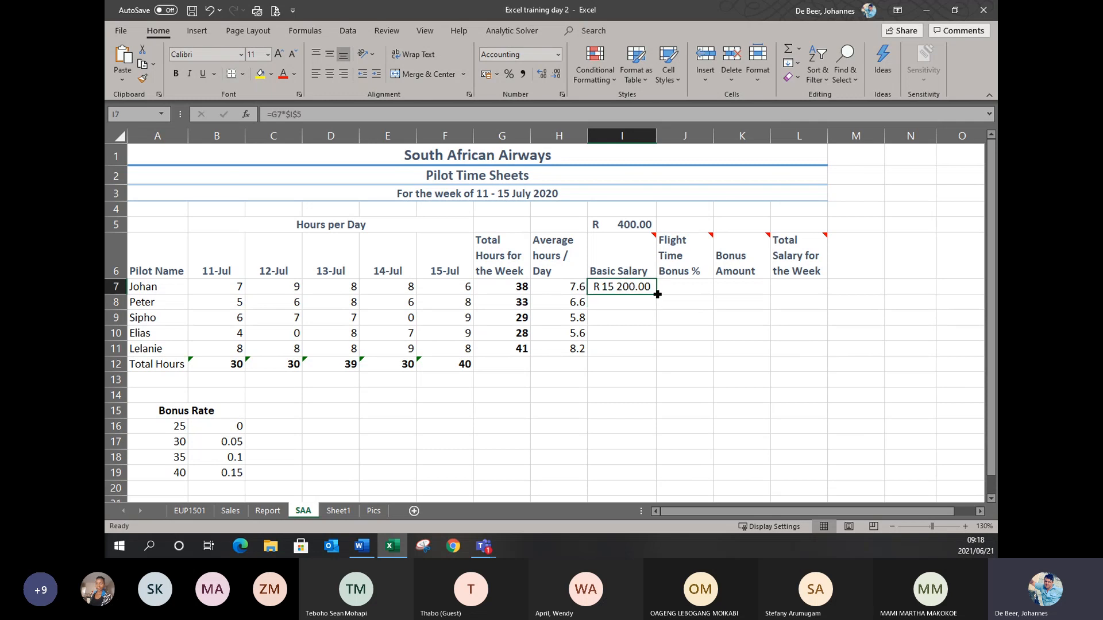
left_click_drag(659, 294, 639, 356)
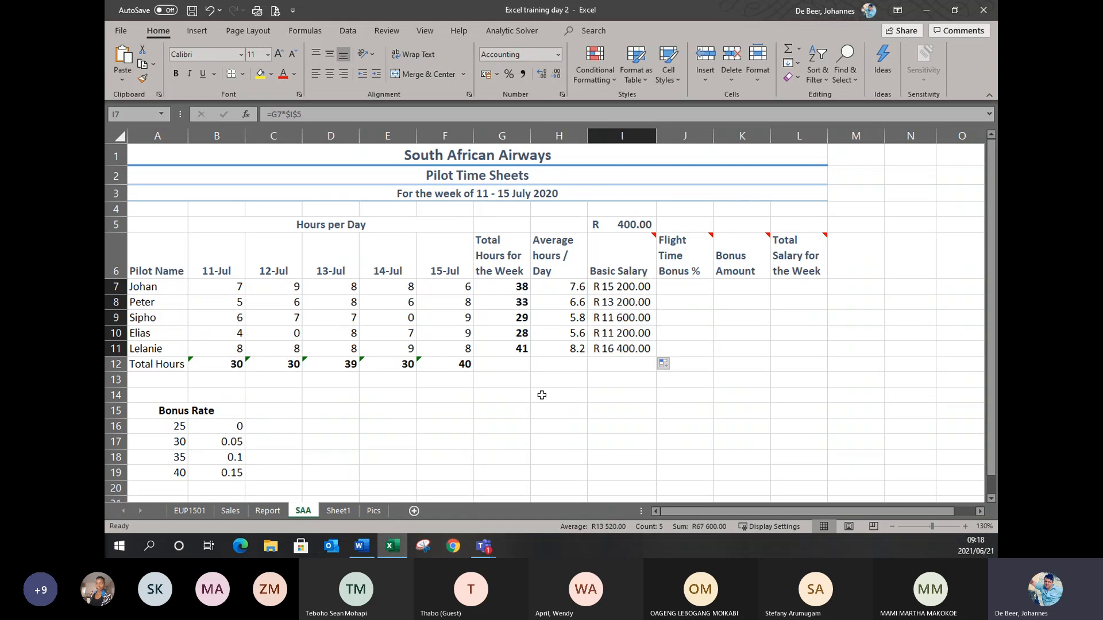
Show the sheet's formulas to check the basic salary references in column I, then return to the normal values view.
key("ctrl+grave")
left_click_drag(717, 512, 811, 510)
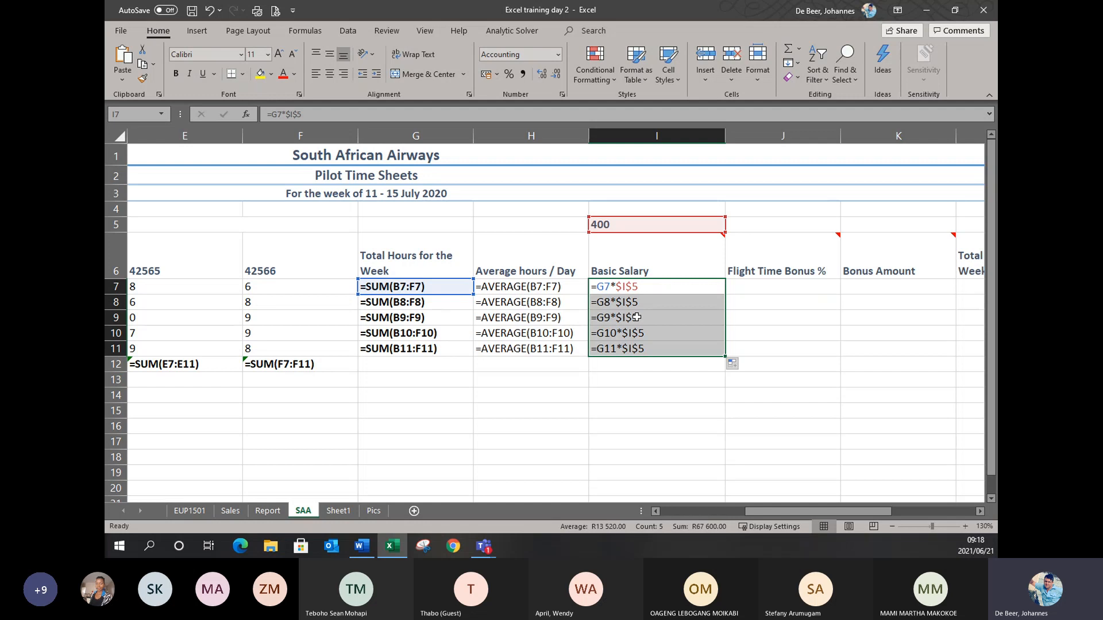
key("ctrl+grave")
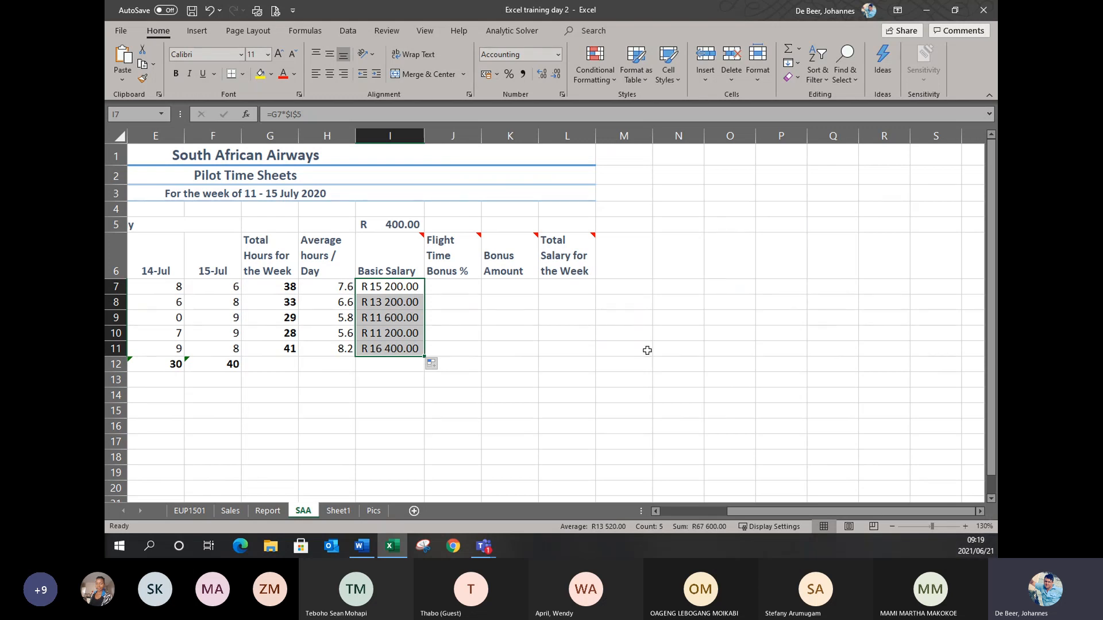
left_click(540, 338)
left_click(655, 511)
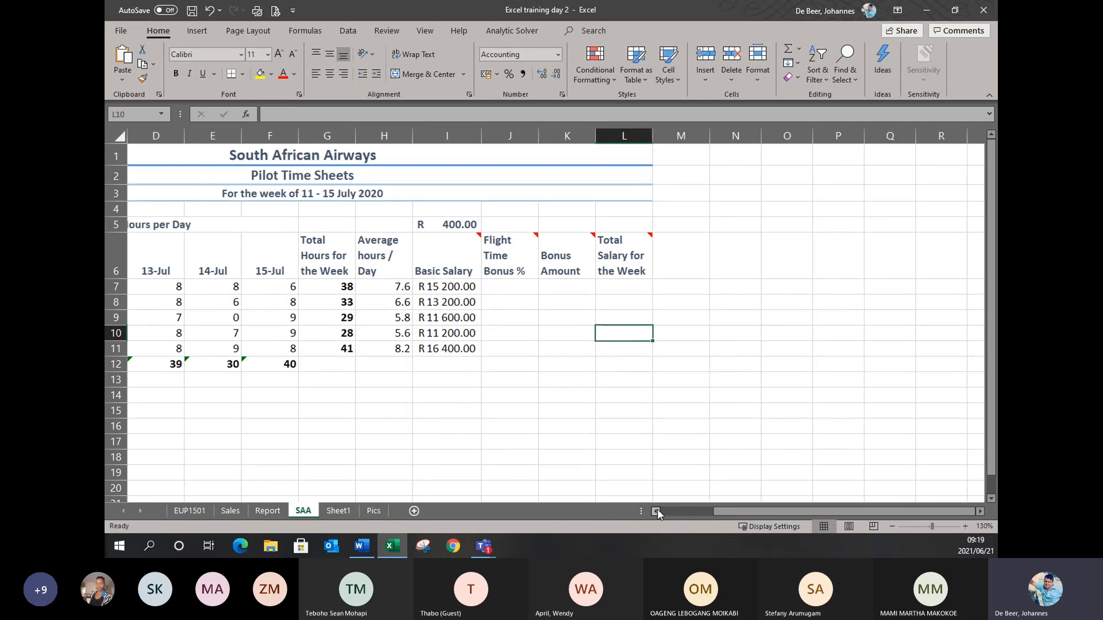
left_click(656, 511)
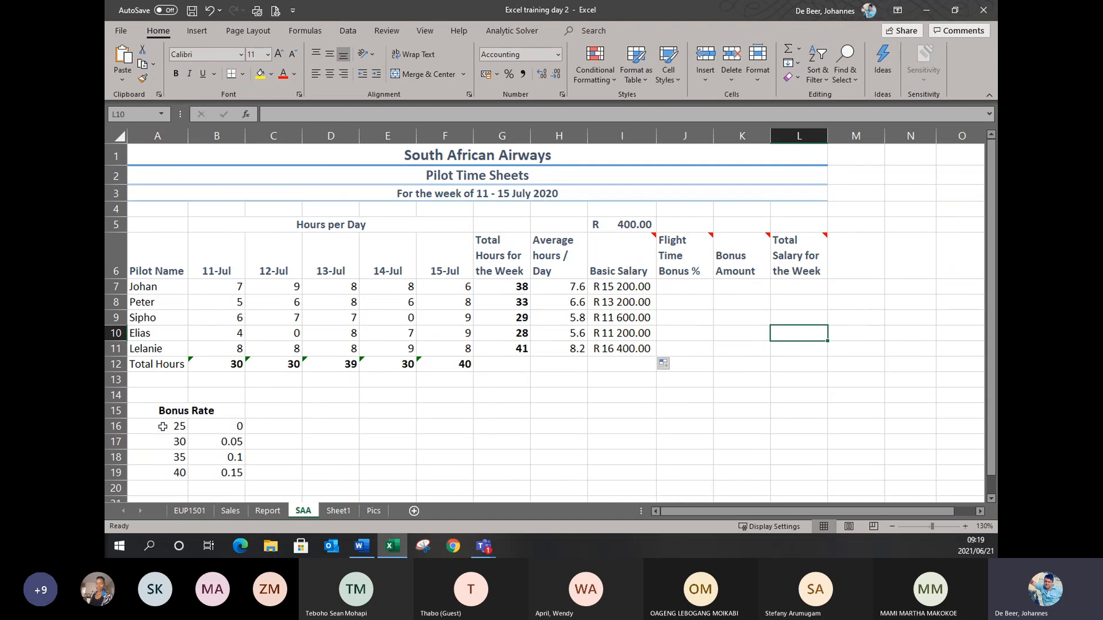
Format the bonus rates in B16:B19 as percentages.
left_click_drag(163, 426, 158, 470)
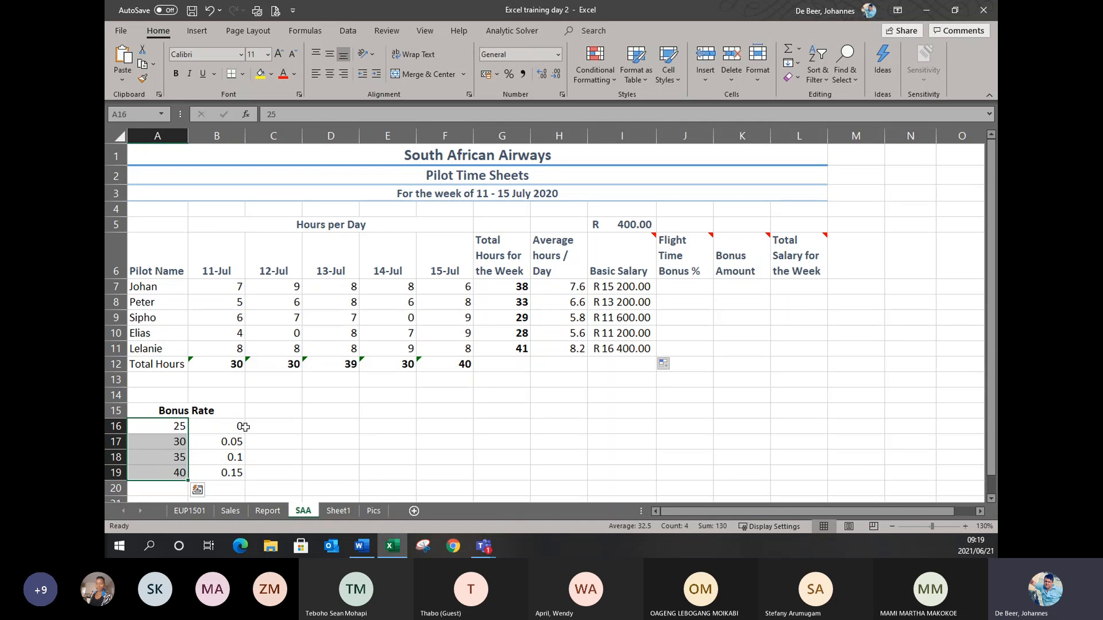
left_click(278, 426)
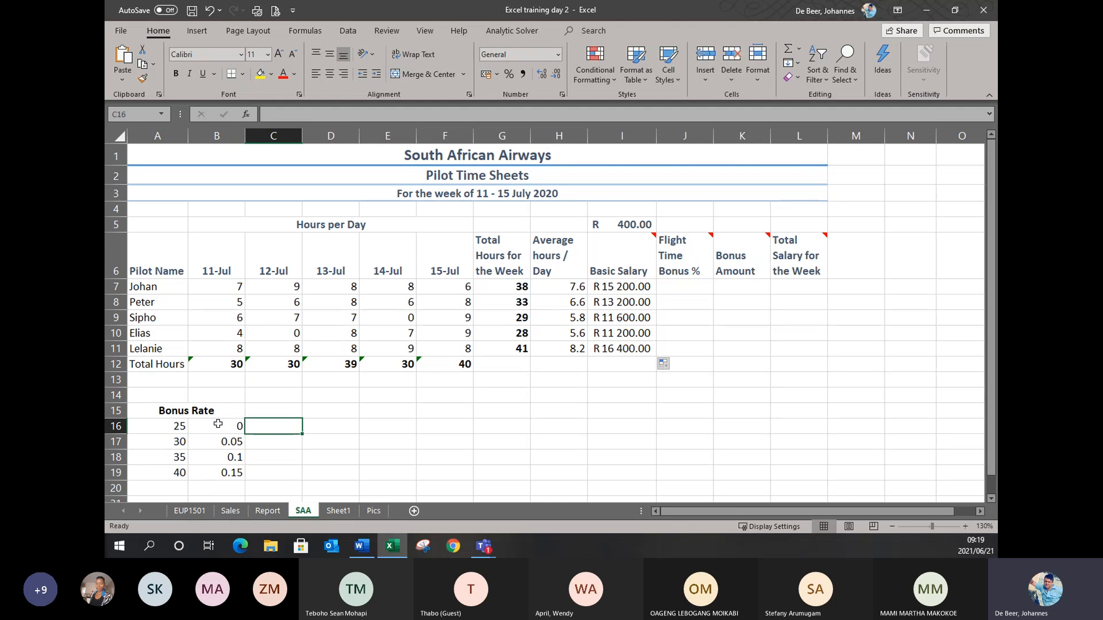
left_click_drag(207, 426, 207, 473)
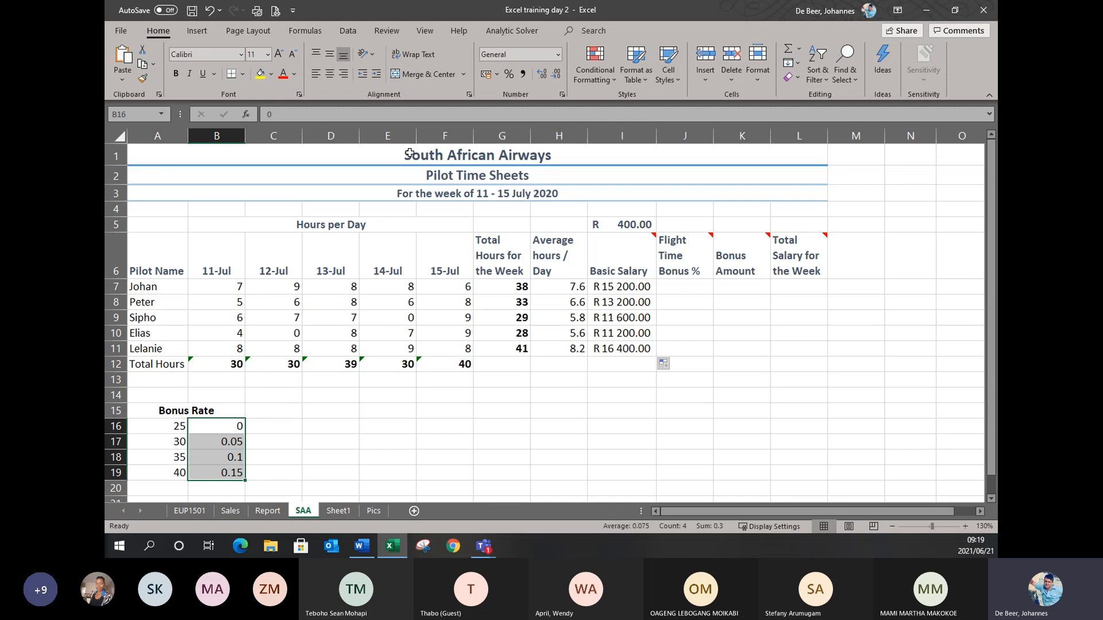
left_click(508, 75)
left_click(275, 438)
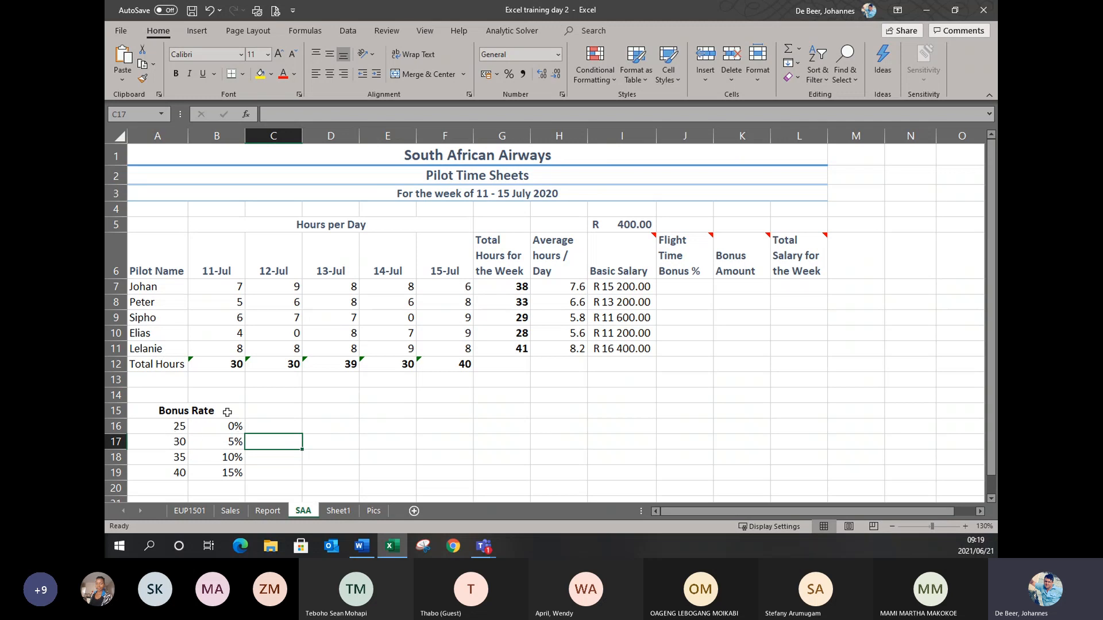
Examine how the first pilot's weekly total in G7 matches the hour thresholds and rates in the Bonus Rate table.
left_click(174, 442)
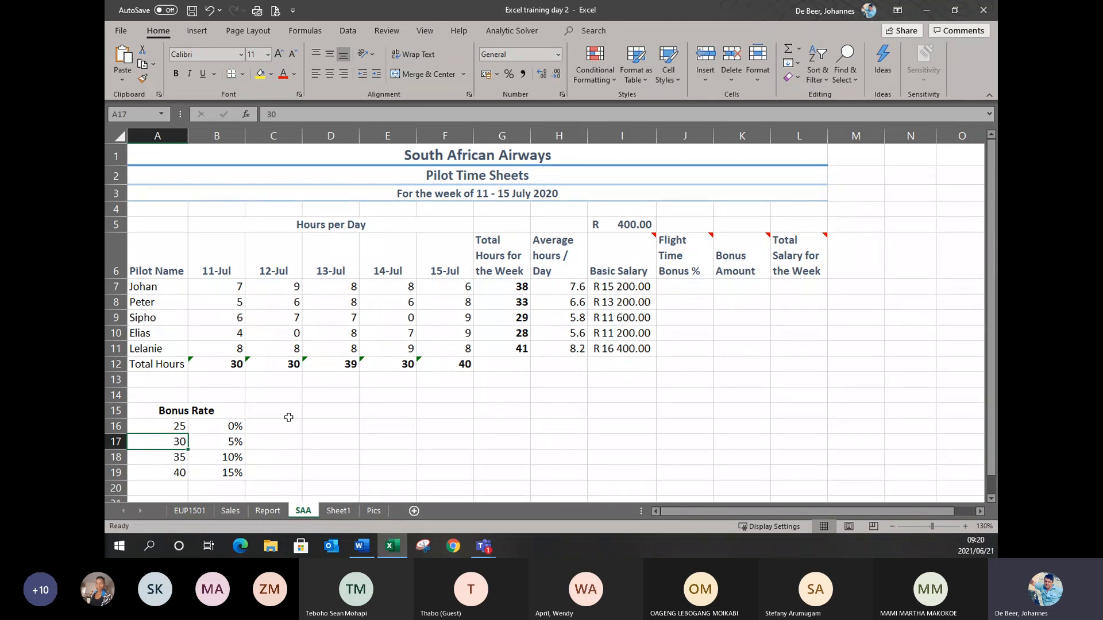
left_click(169, 426)
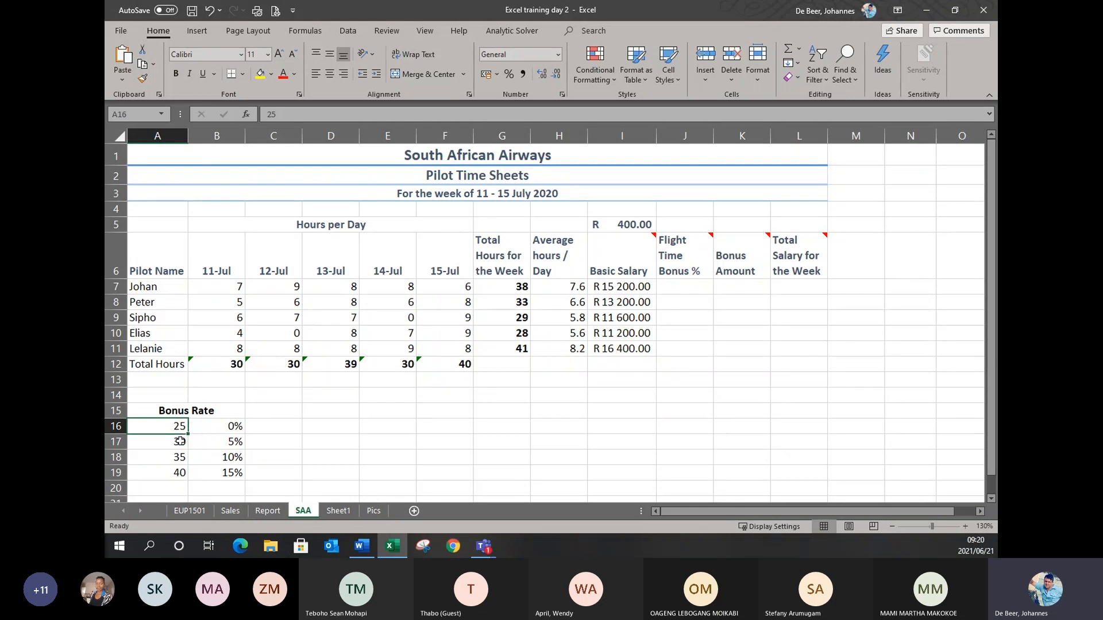
left_click(179, 441)
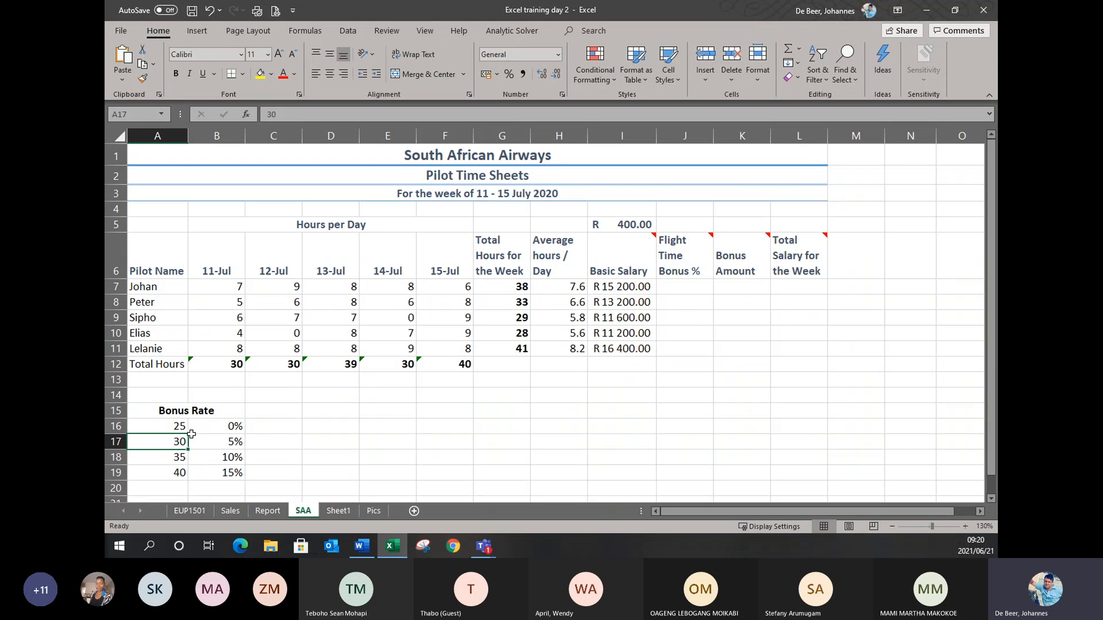
left_click(291, 427)
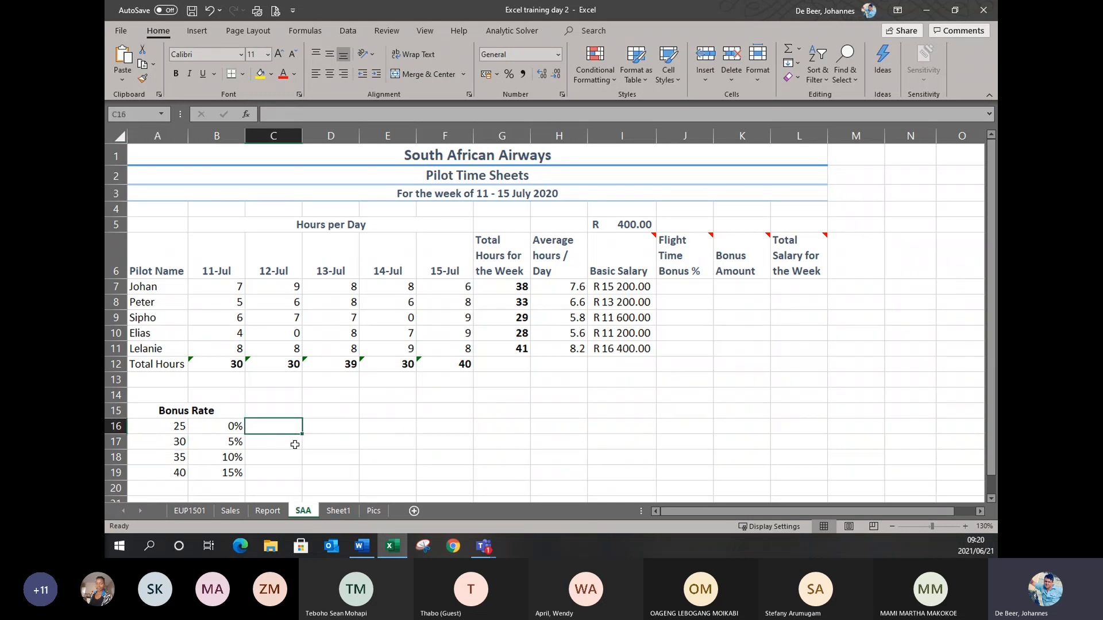
mouse_move(691, 258)
left_click(678, 289)
left_click(504, 288)
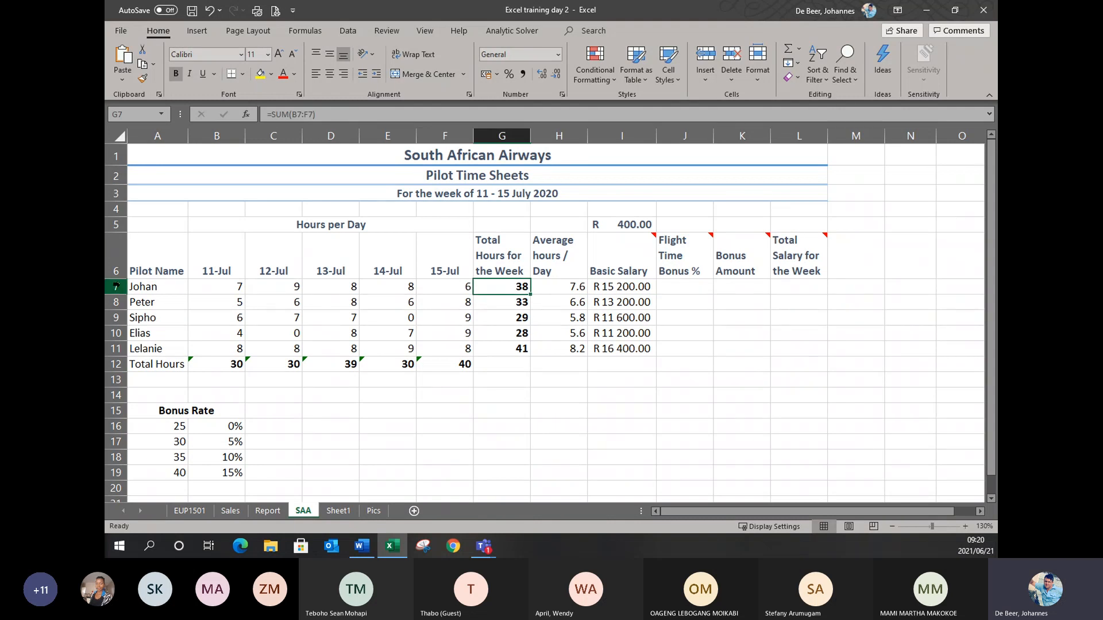
left_click(117, 286)
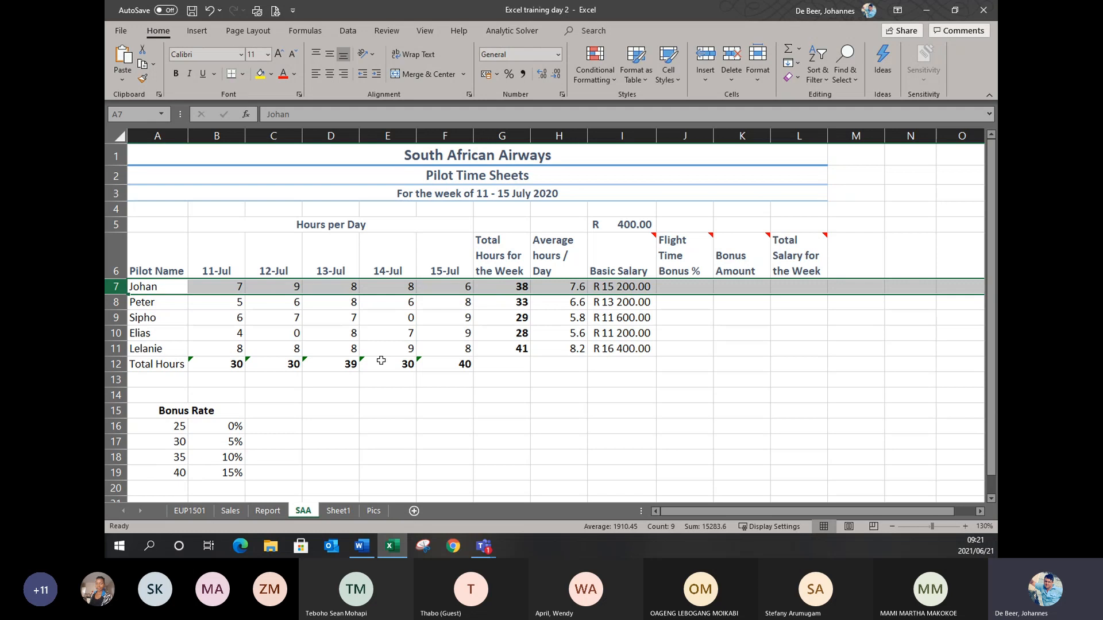
left_click_drag(174, 458, 207, 460)
Search for the LOOKUP function and insert it in J7 using the lookup_value,lookup_vector,result_vector argument list.
left_click(670, 286)
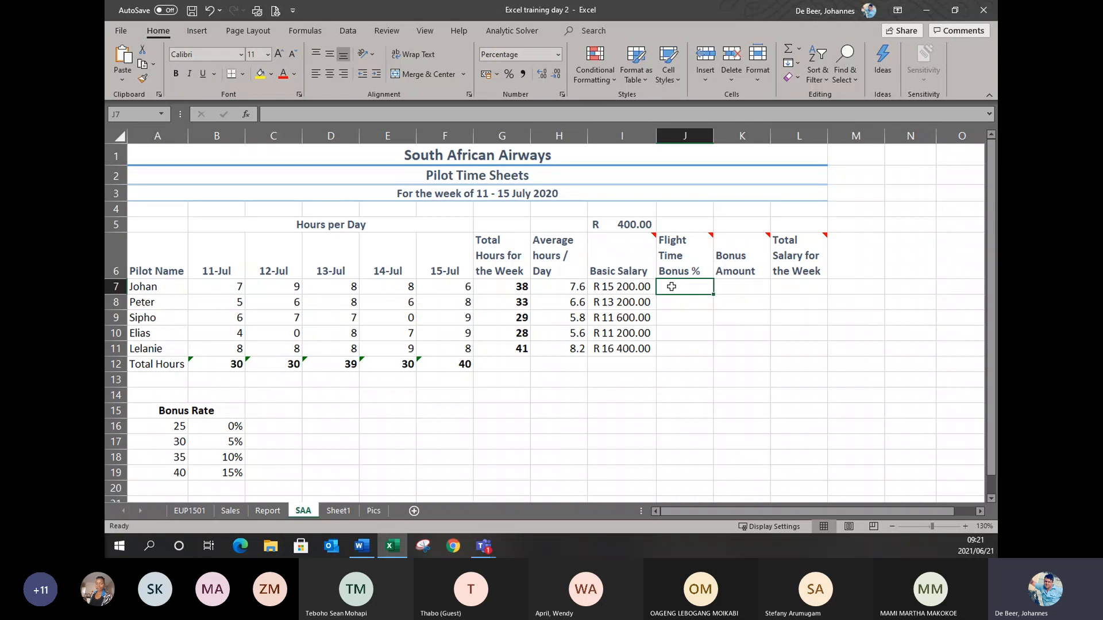
mouse_move(649, 273)
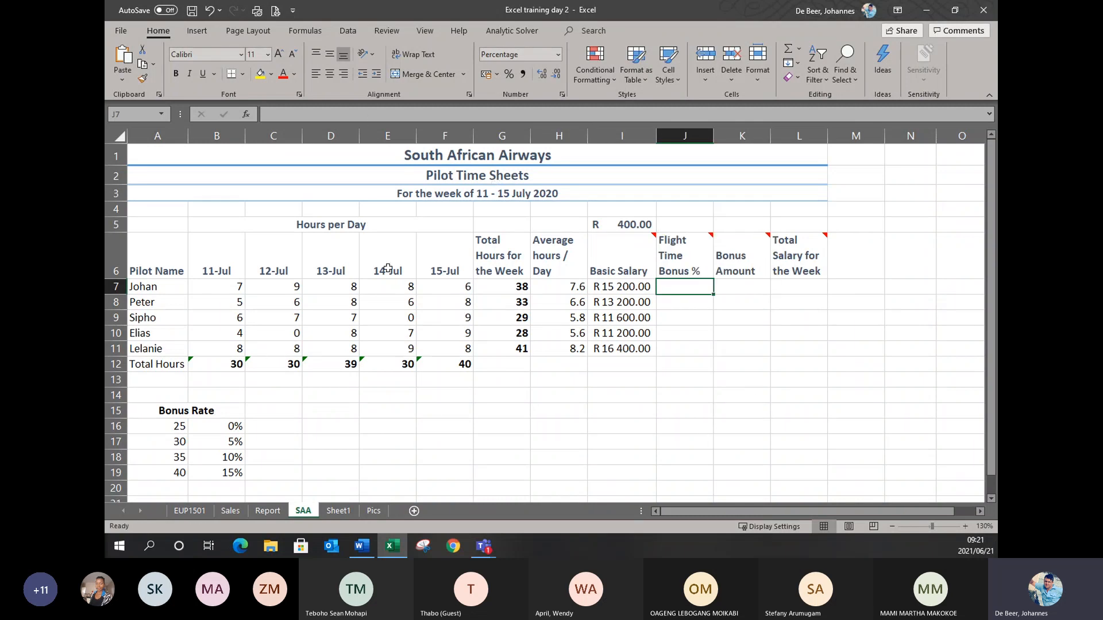
left_click(244, 114)
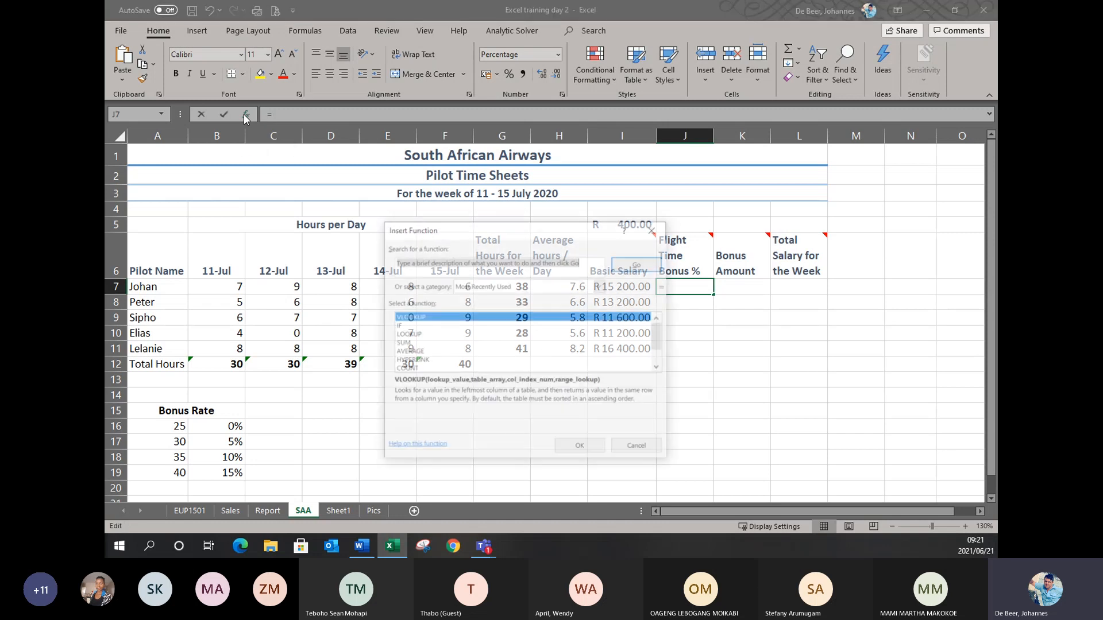
left_click_drag(474, 205, 434, 122)
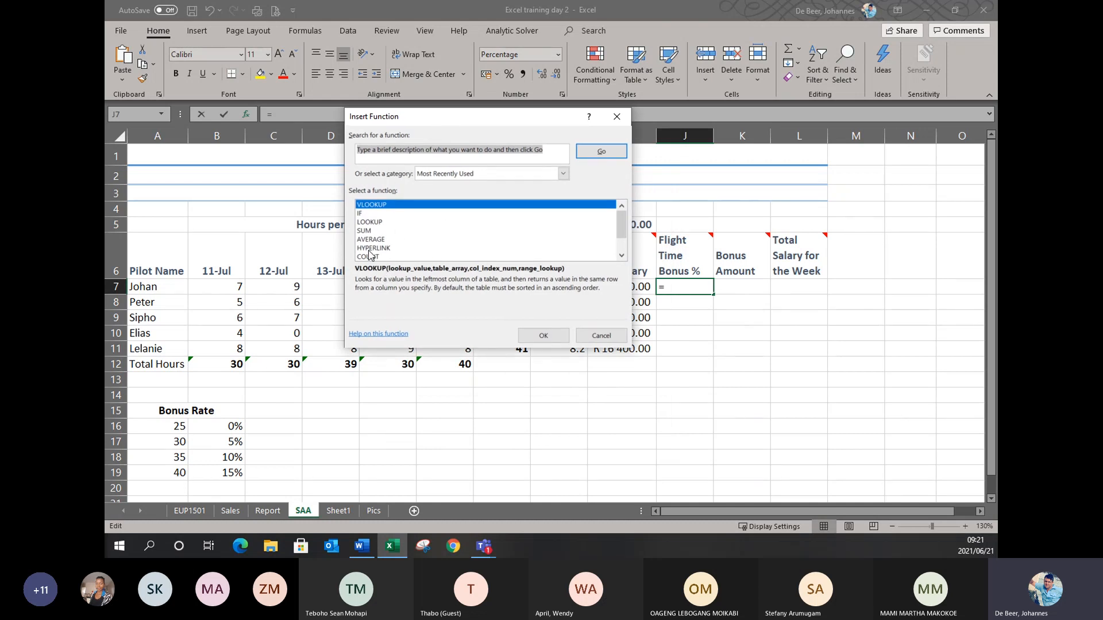
left_click(553, 151)
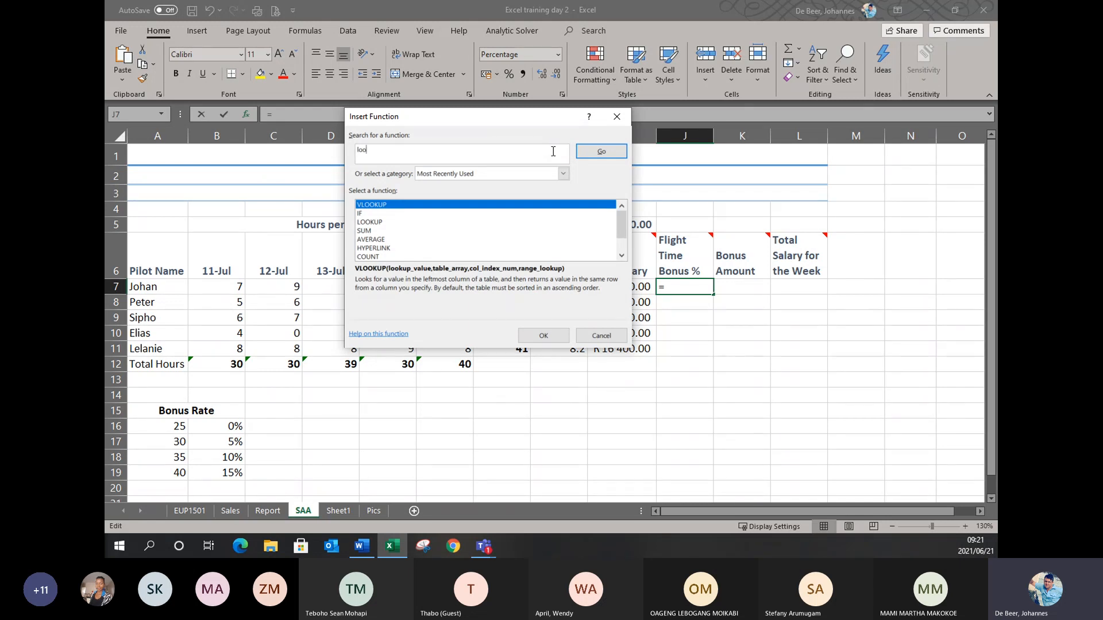
key("Return")
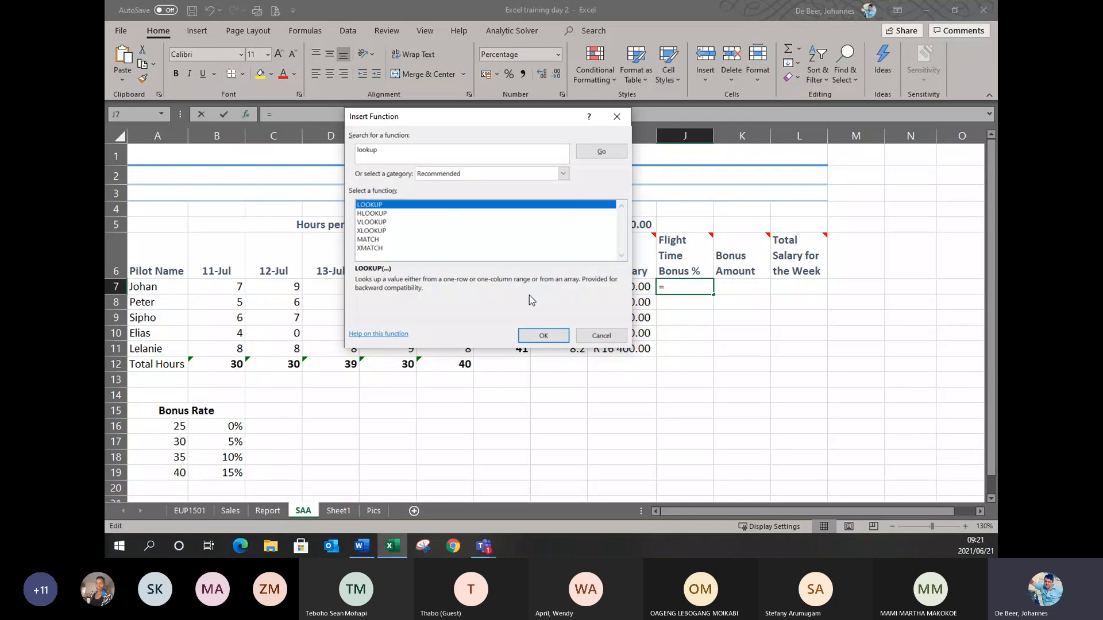
left_click(544, 336)
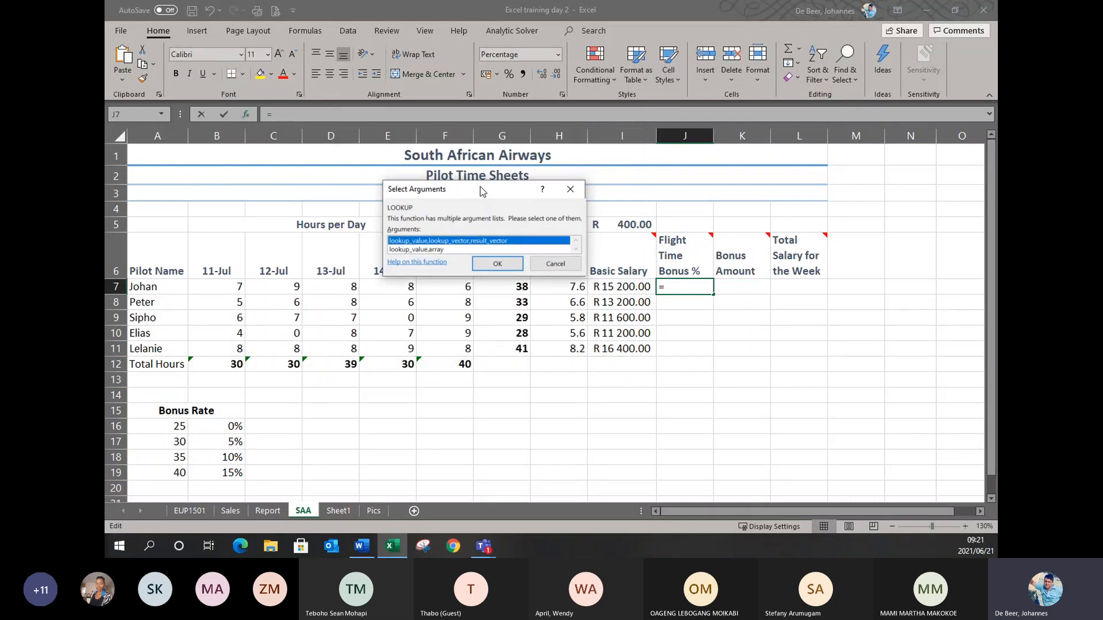
left_click_drag(481, 192, 452, 233)
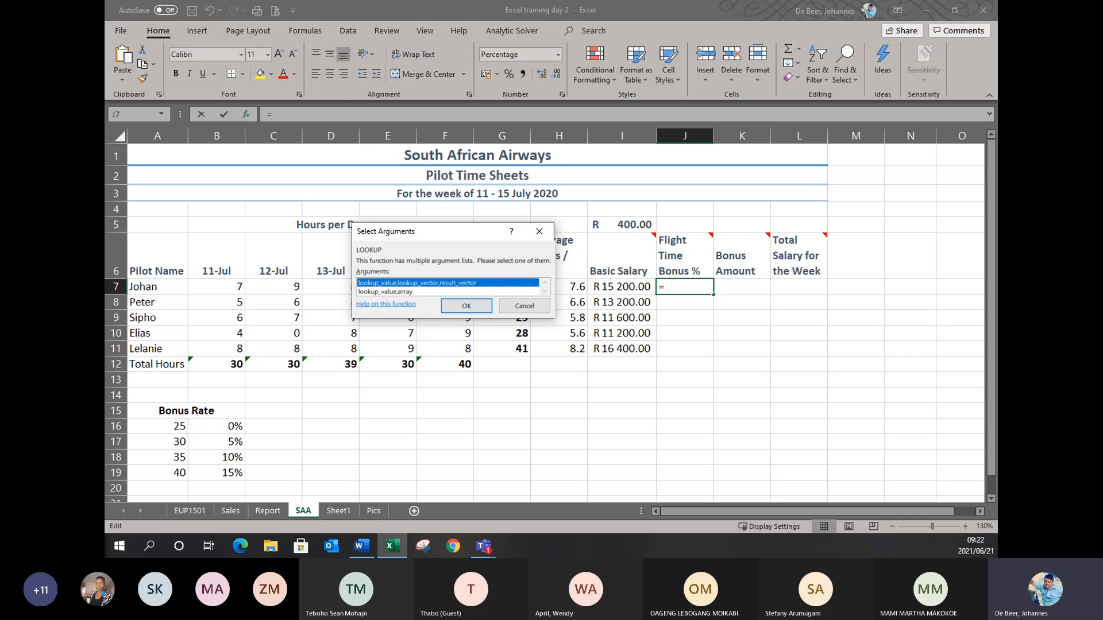
left_click_drag(441, 236, 538, 399)
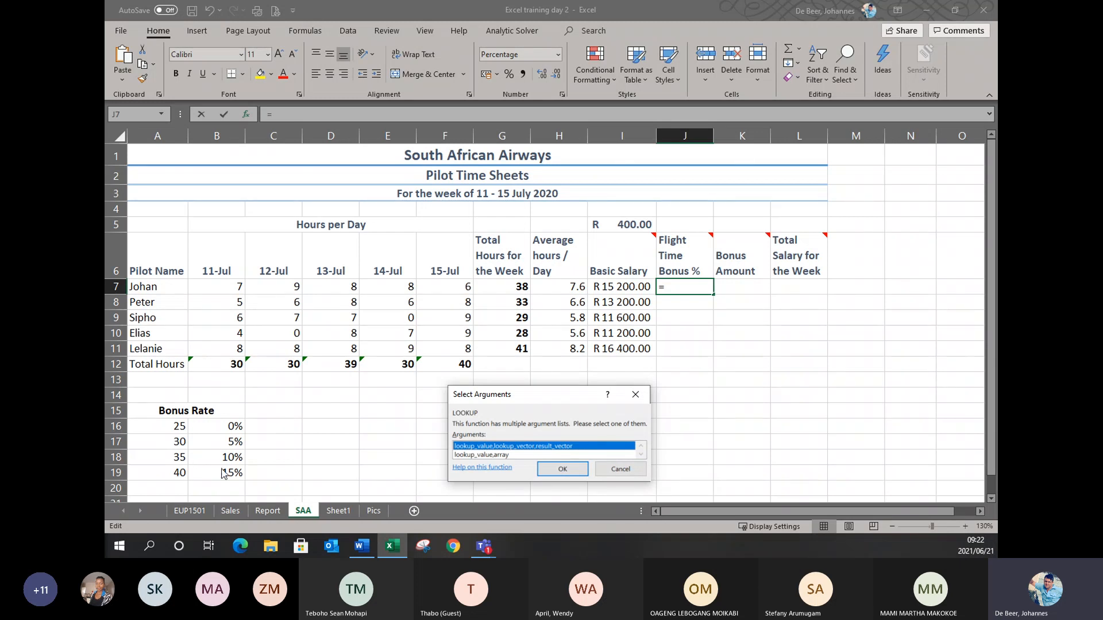
left_click_drag(562, 402, 487, 274)
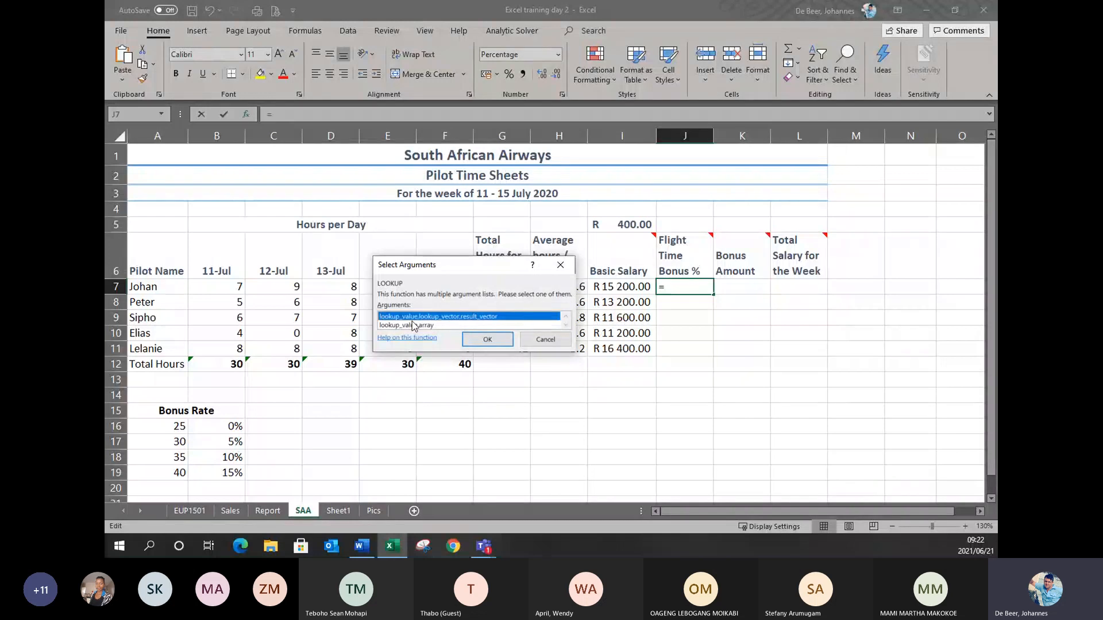
left_click(487, 339)
Complete the J7 LOOKUP with G7 as lookup value, A16:A19 as lookup vector and B16:B19 as result vector.
left_click_drag(468, 223, 627, 326)
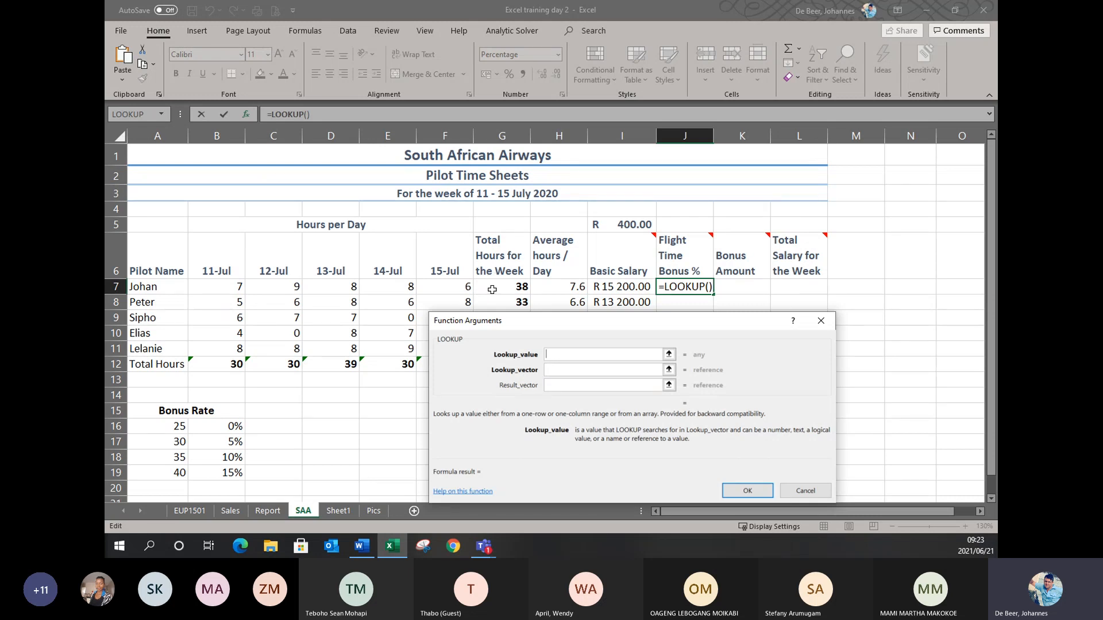
left_click(521, 286)
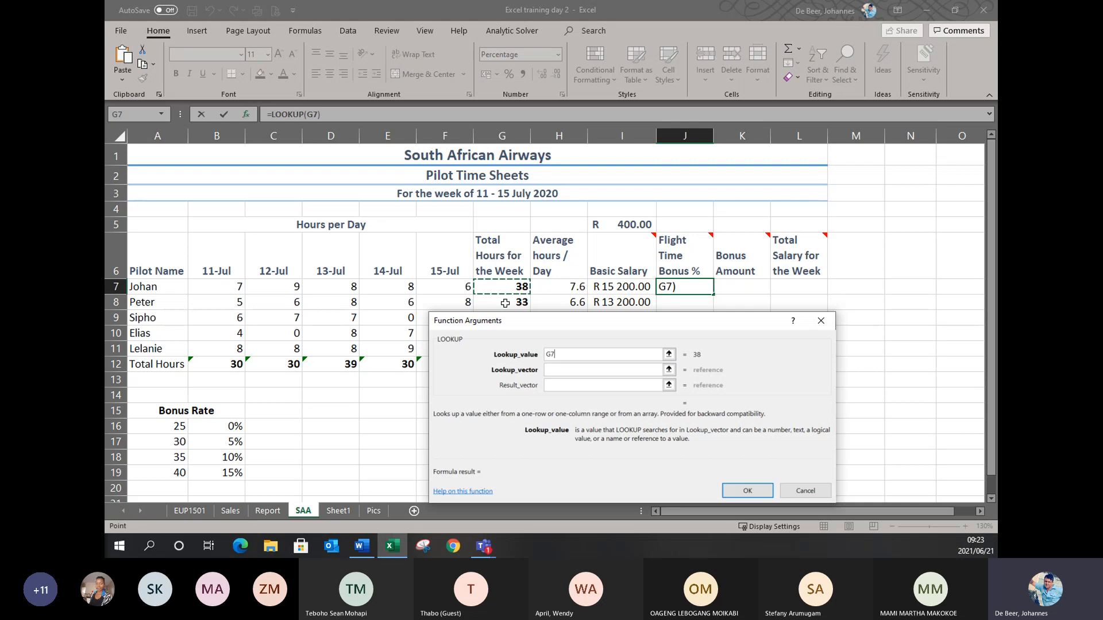
left_click(568, 369)
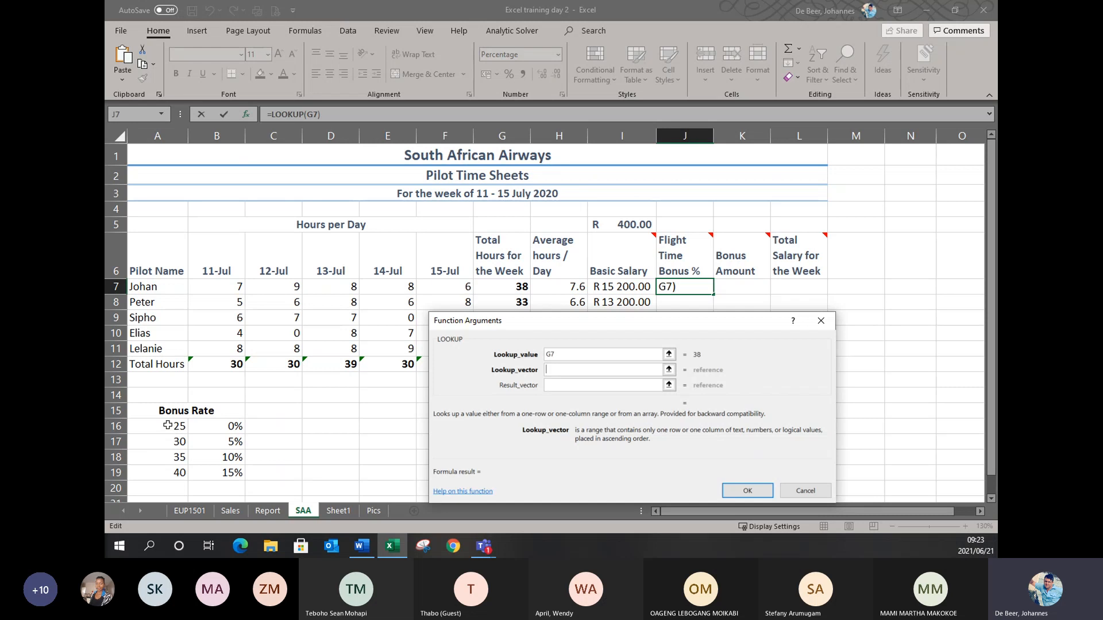
left_click_drag(174, 428, 158, 468)
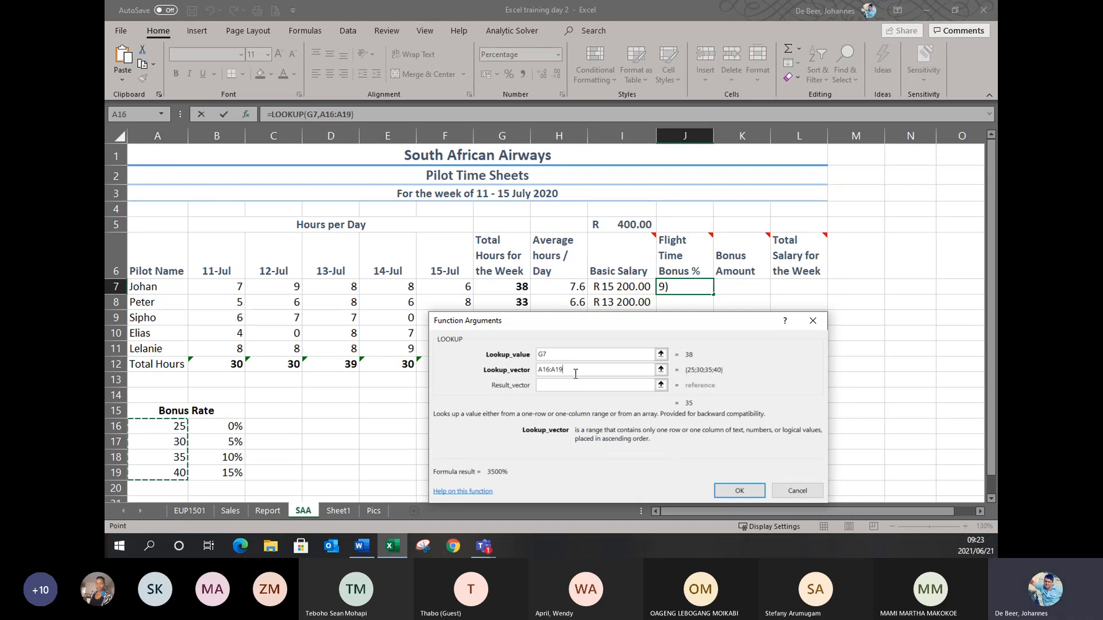
left_click(565, 386)
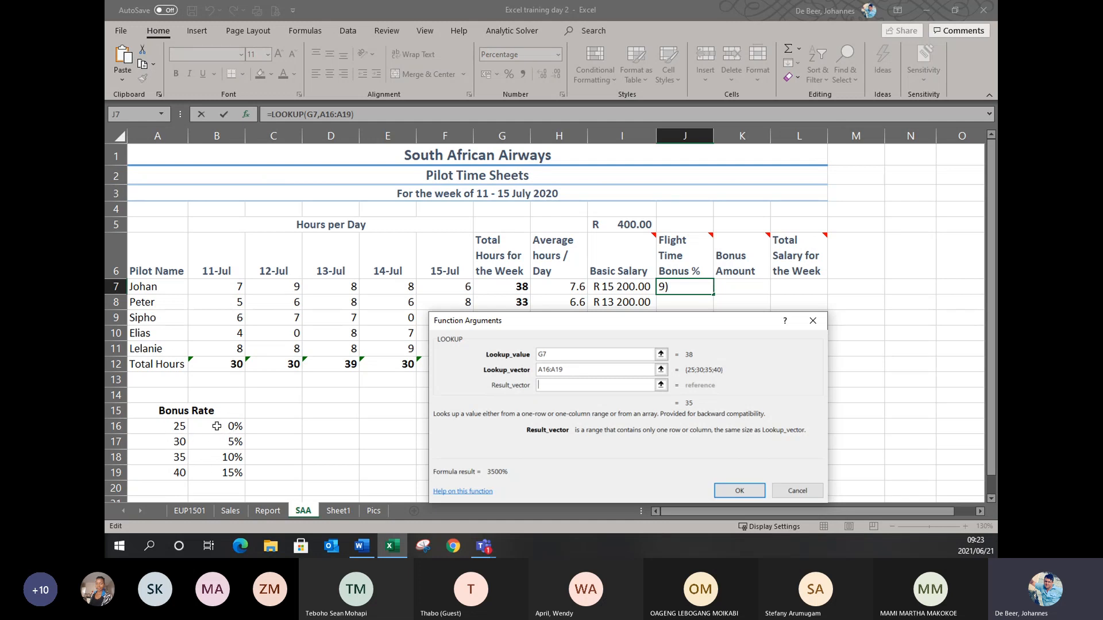
left_click_drag(222, 427, 205, 474)
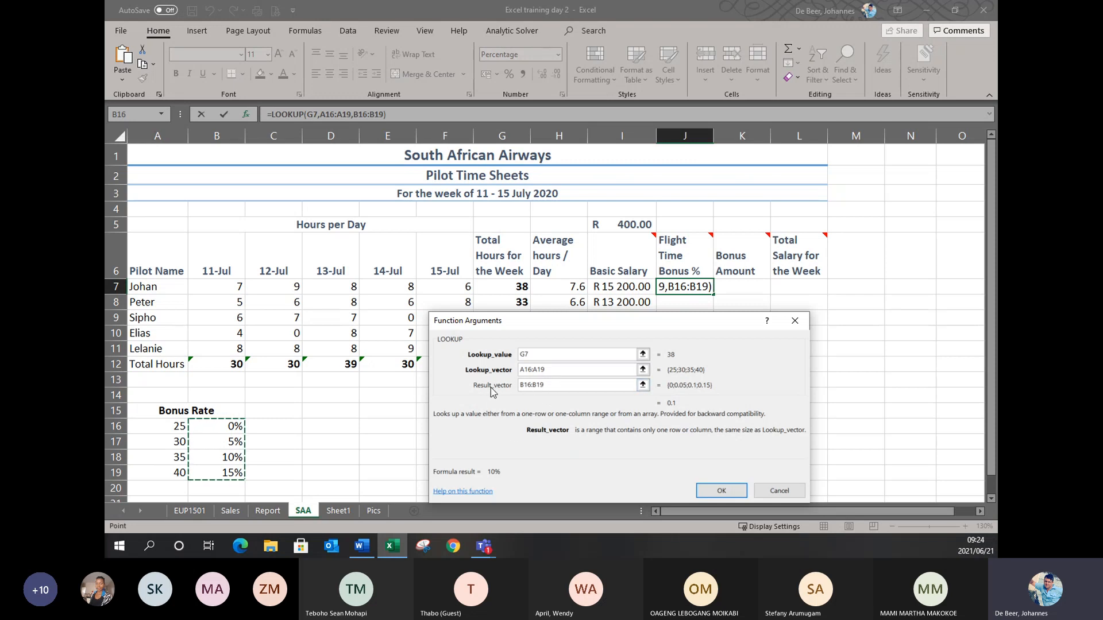
left_click(710, 490)
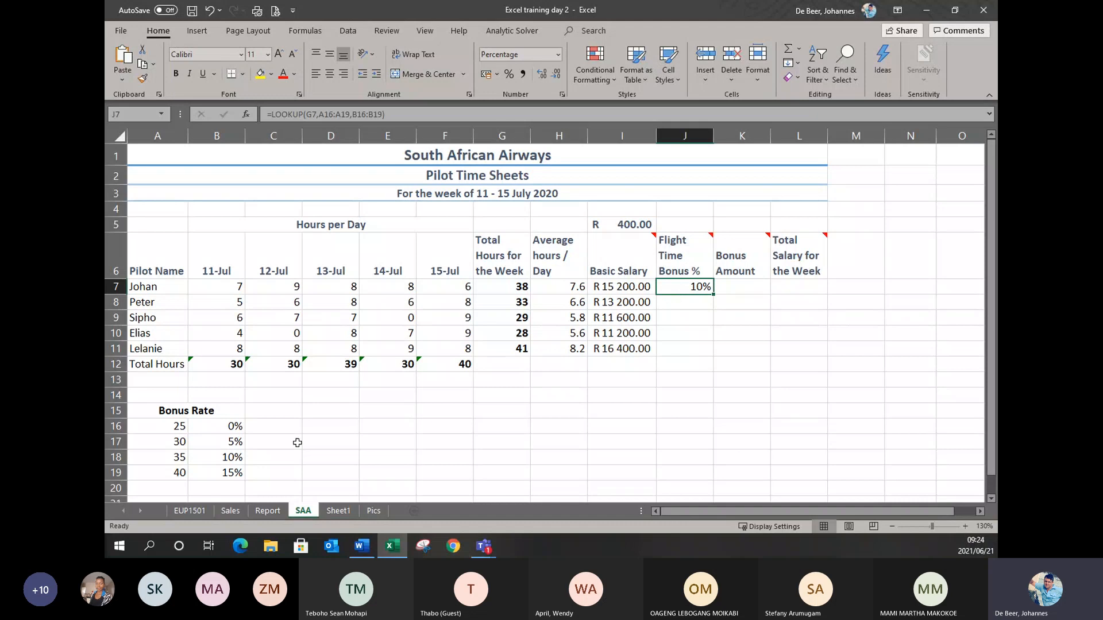
Check the matching Bonus Rate row A18:B18 and fill the bonus percentage formula from J7 down through J11.
left_click_drag(174, 456, 218, 457)
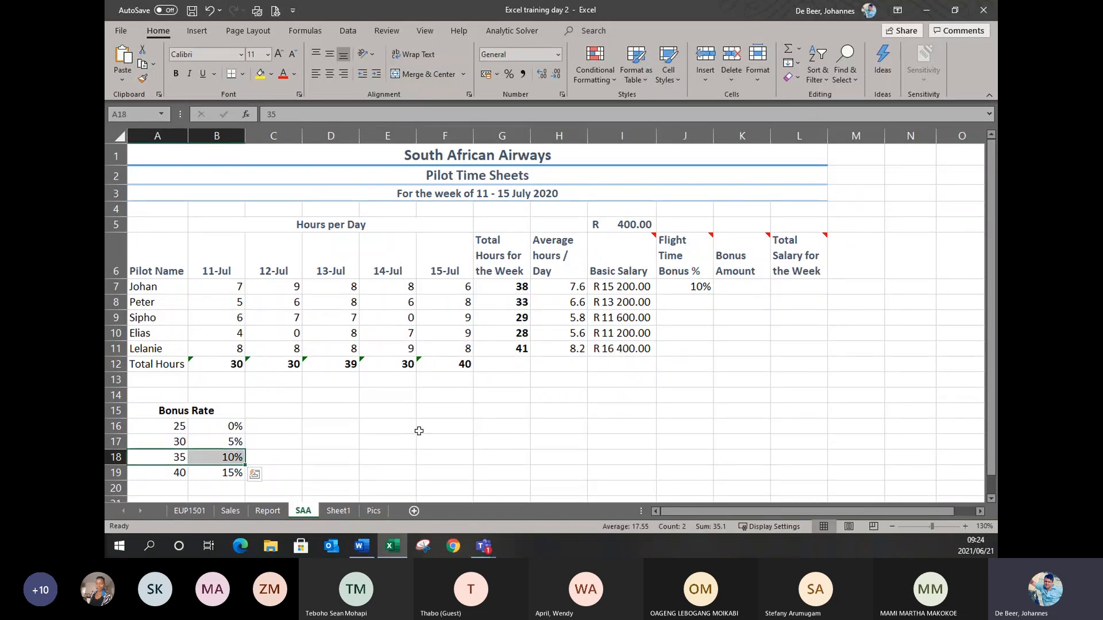
left_click(425, 457)
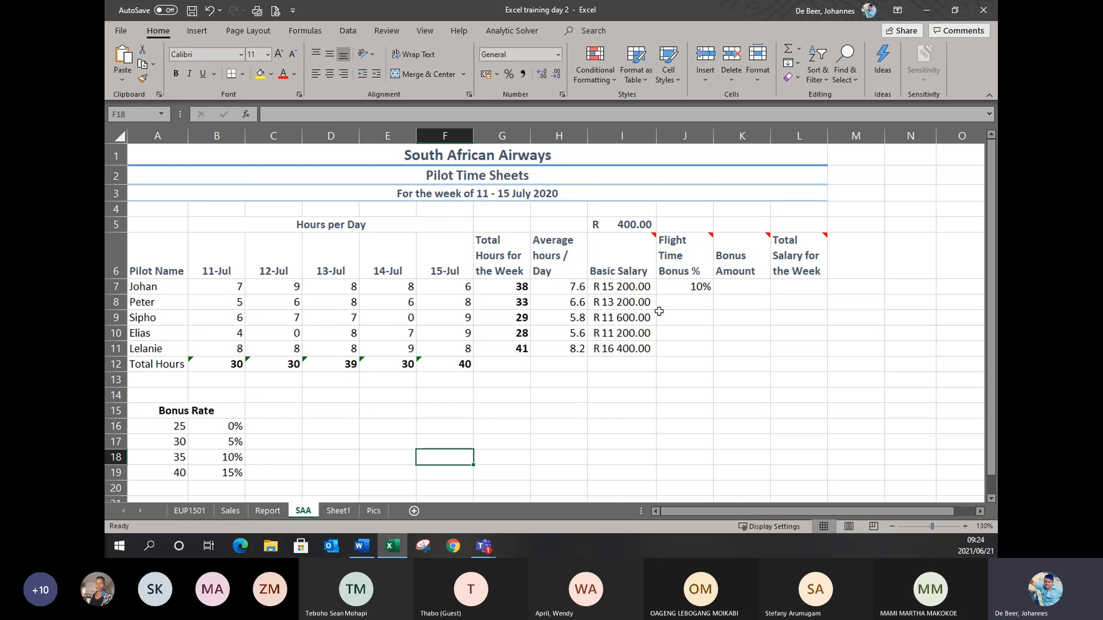
left_click(683, 289)
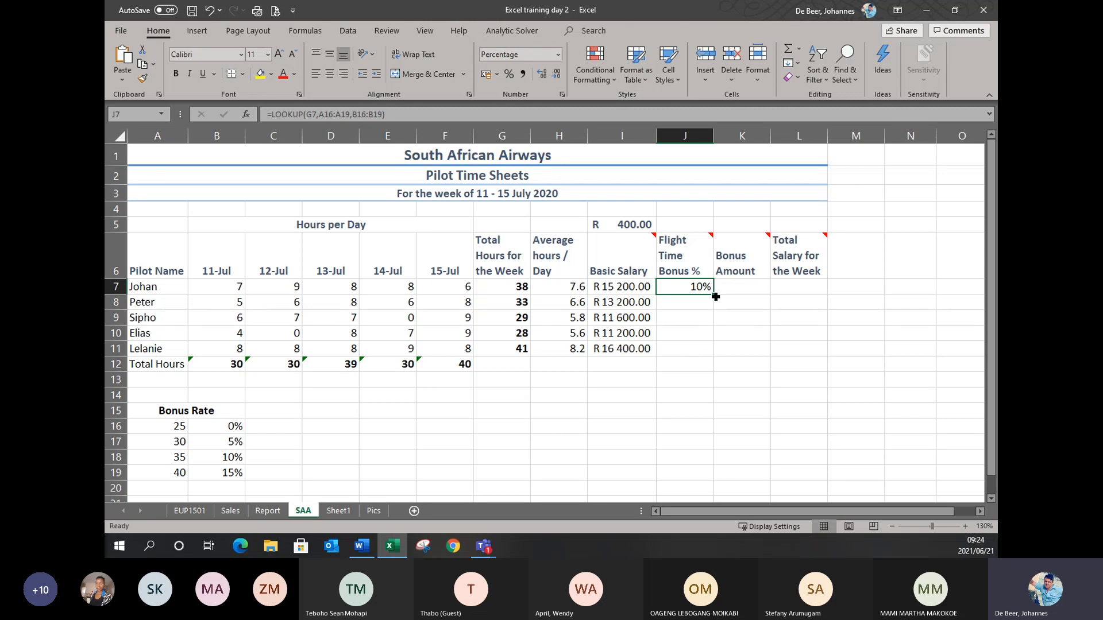
left_click_drag(716, 296, 687, 355)
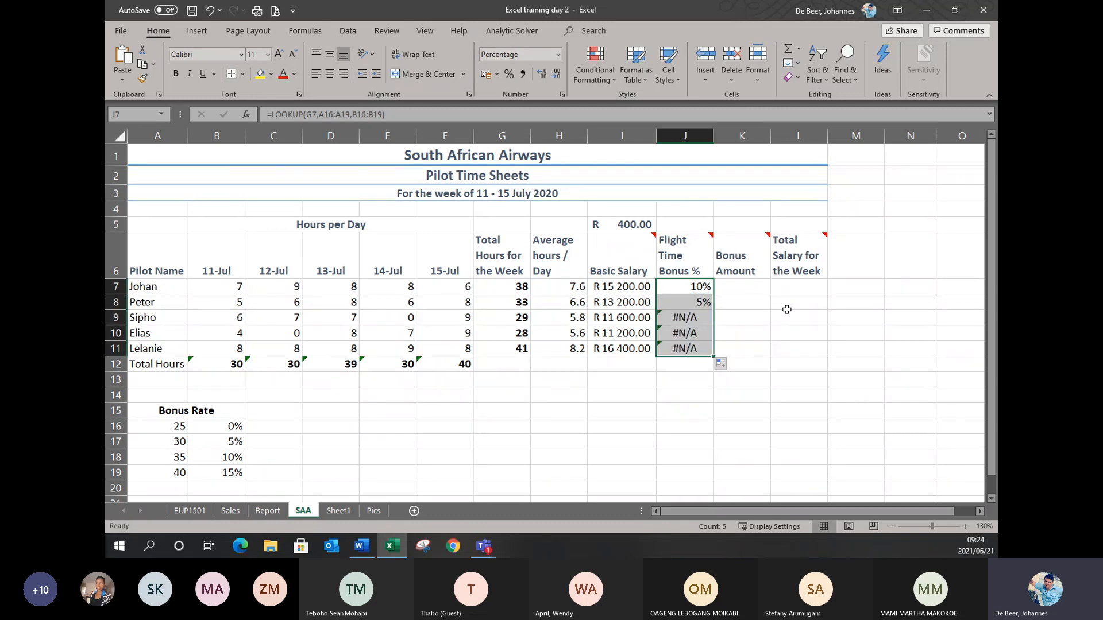
Show the sheet's formulas to compare the LOOKUP ranges in column J with the Bonus Rate table, and return to the values view.
key("ctrl+grave")
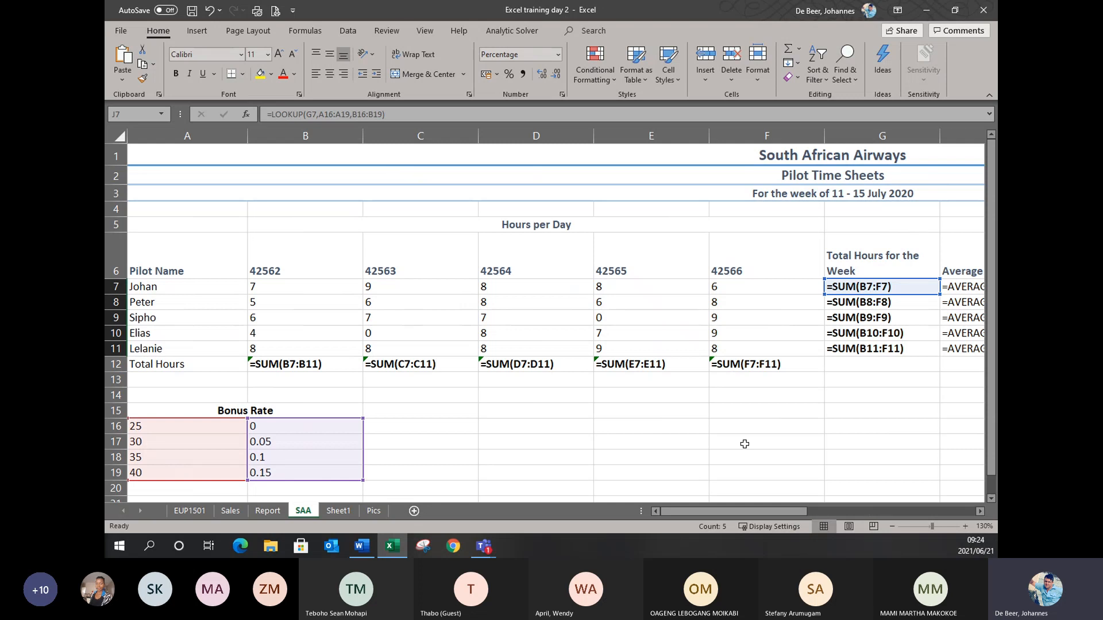
left_click_drag(787, 511, 873, 524)
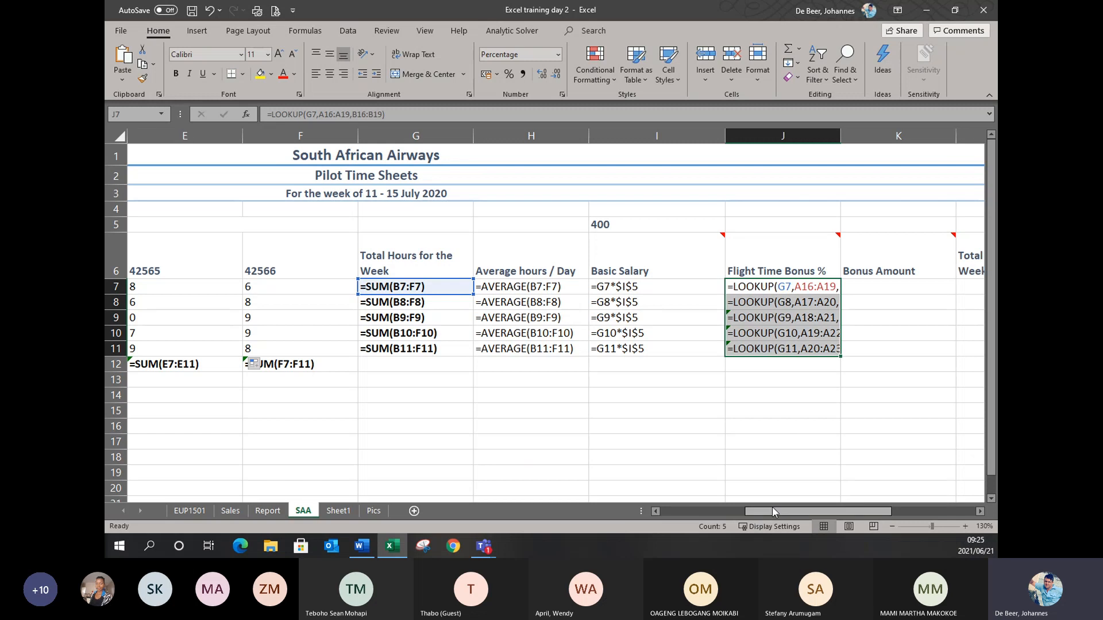
left_click_drag(771, 509, 687, 510)
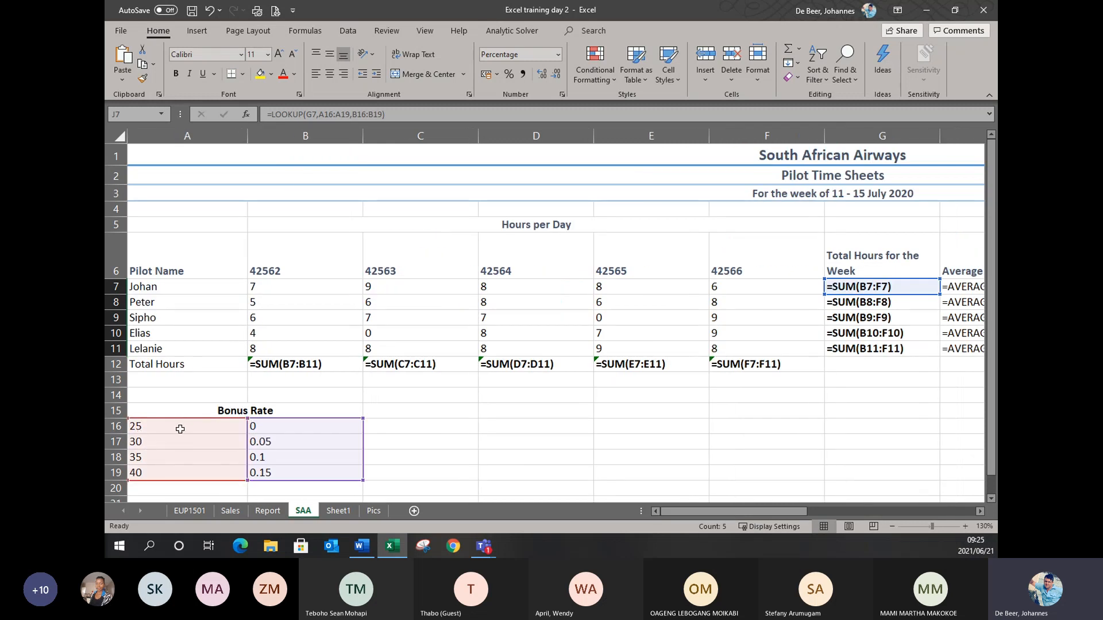
key("ctrl+grave")
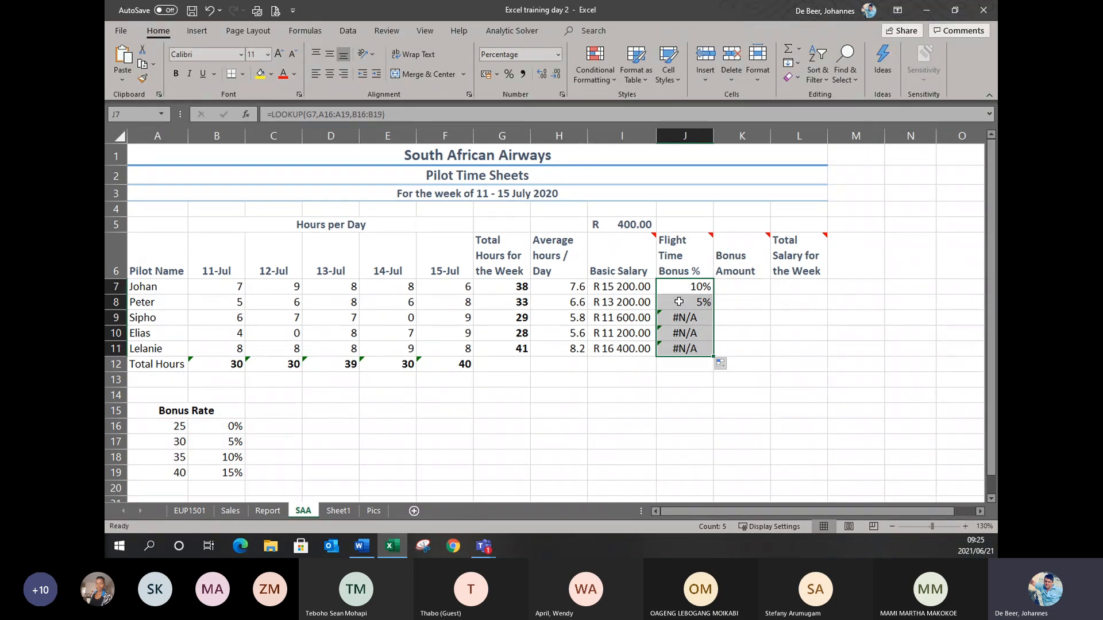
Clear the copied bonus percentage formulas below J7, from J8 down through J12.
left_click_drag(678, 302, 664, 366)
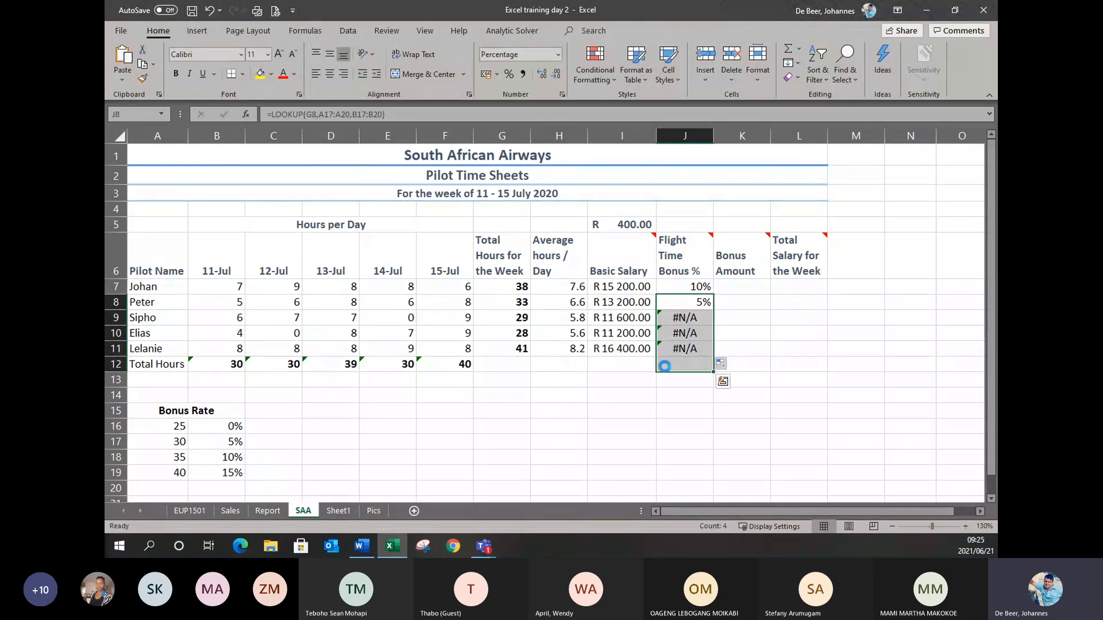
key("Delete")
Make the J7 LOOKUP ranges absolute, with lookup vector $A$16:$A$19 and result vector $B$16:$B$19.
left_click(690, 285)
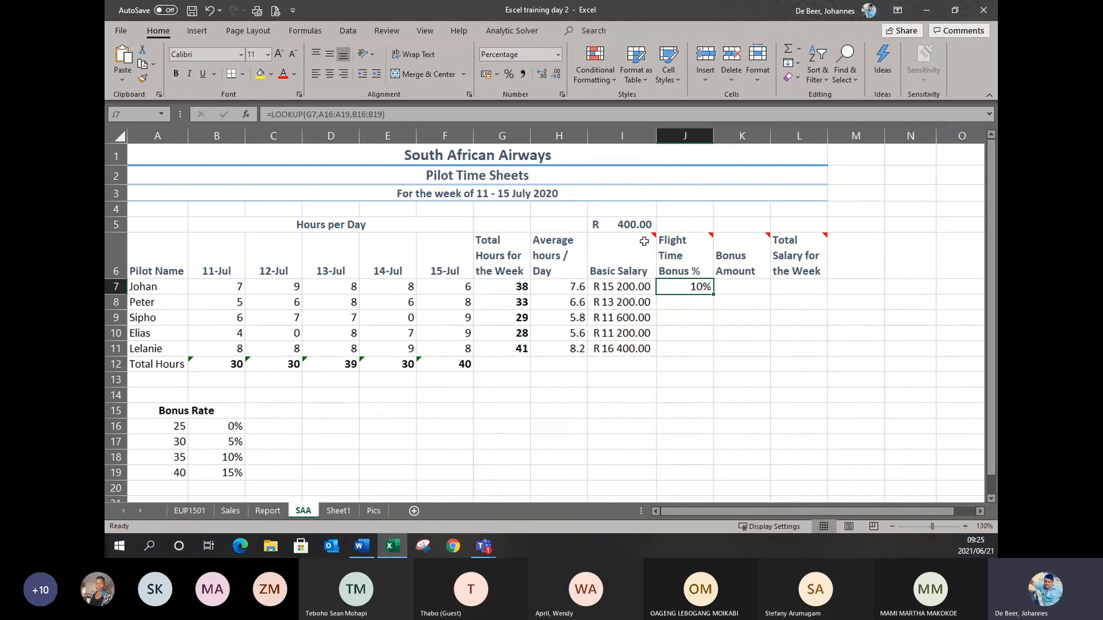
left_click(247, 114)
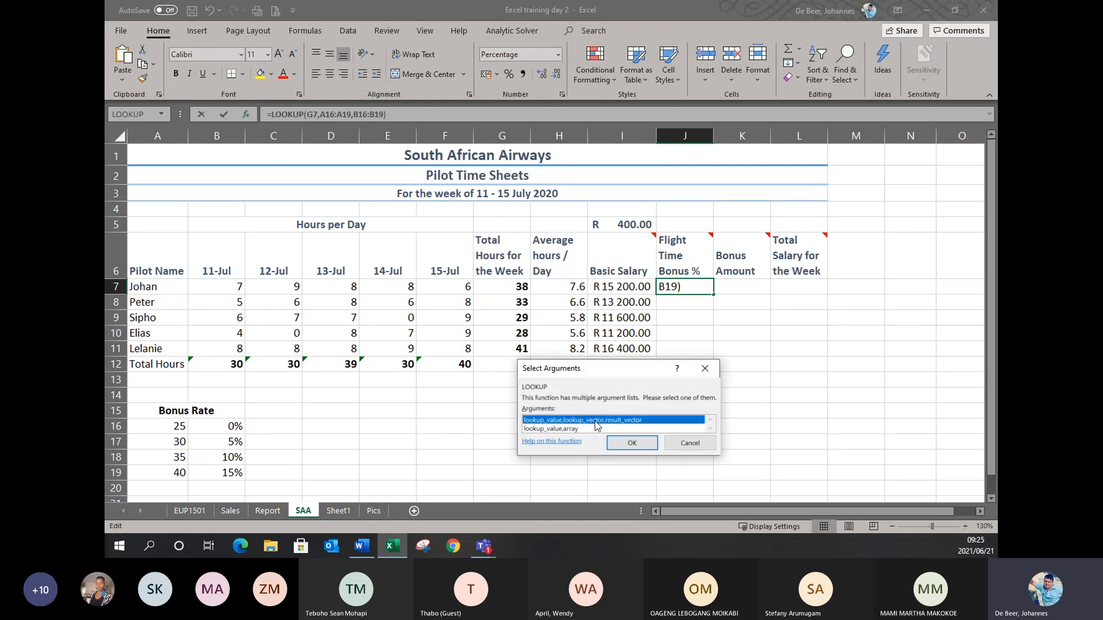
left_click(625, 443)
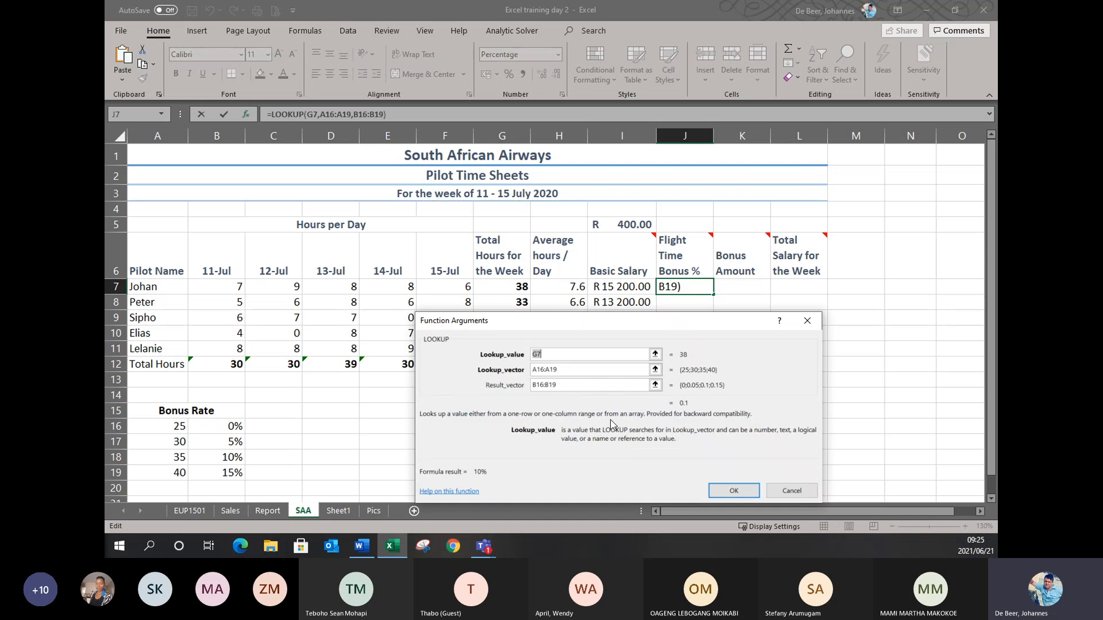
left_click_drag(605, 327, 404, 191)
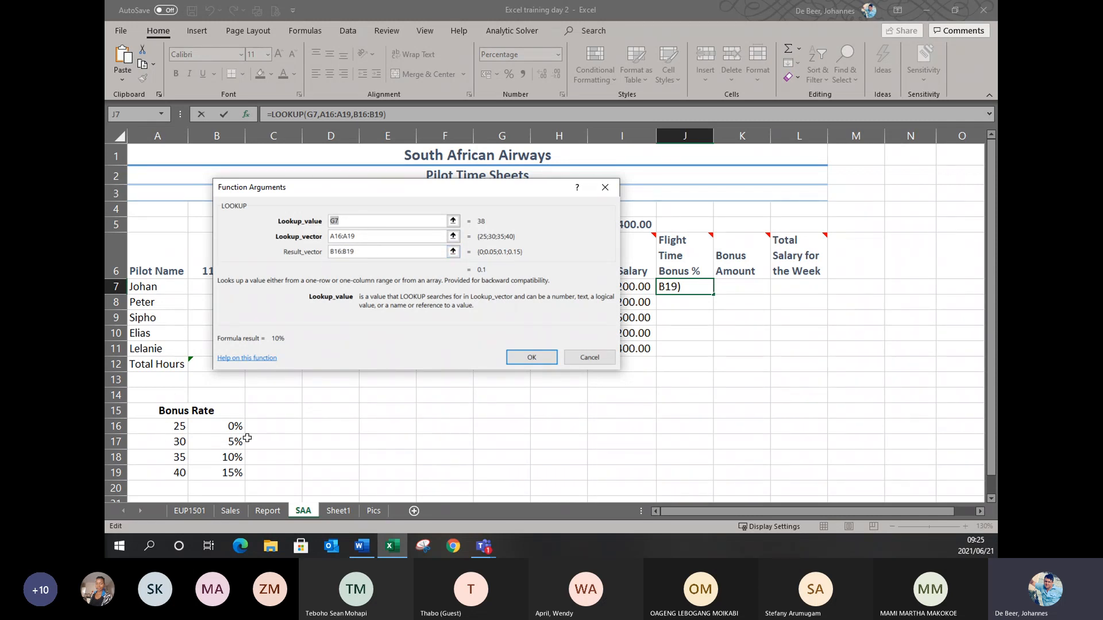
double_click(357, 233)
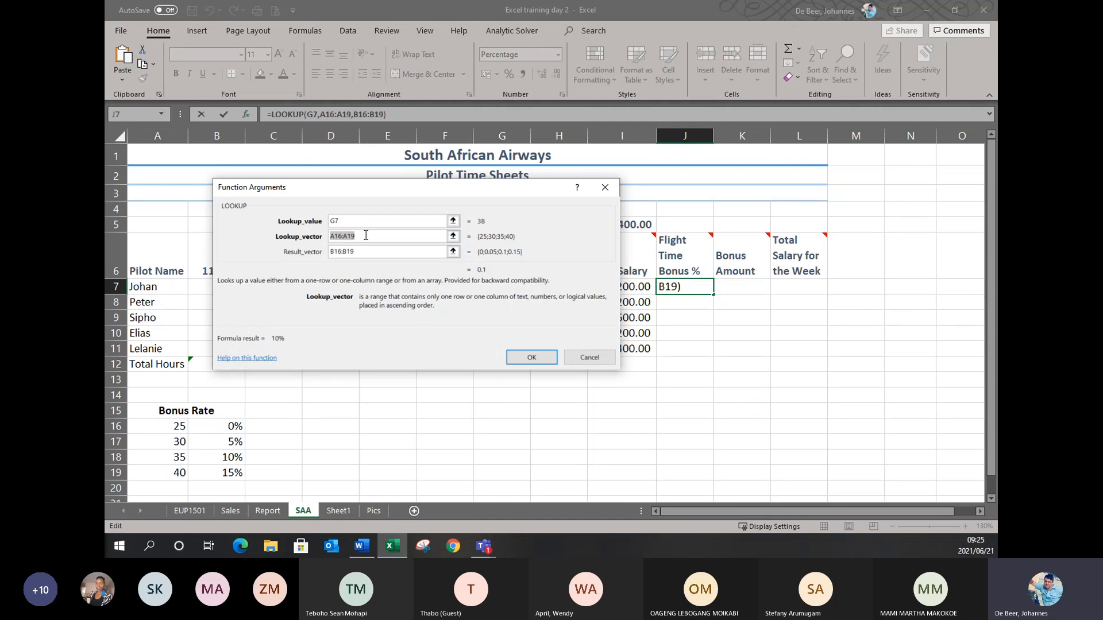
key("F4")
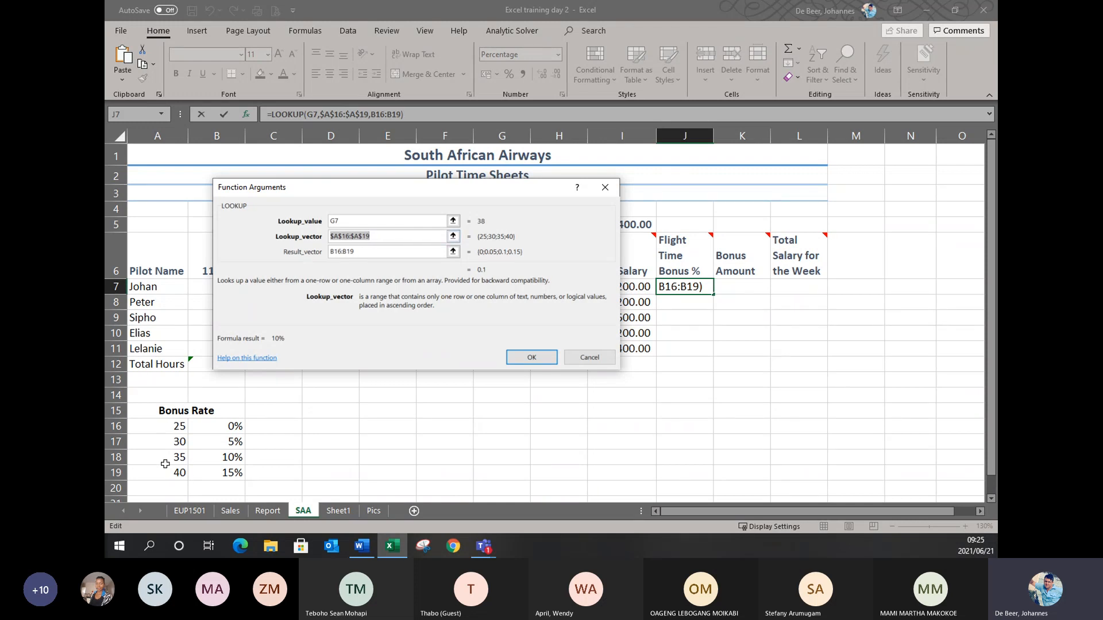
left_click(354, 253)
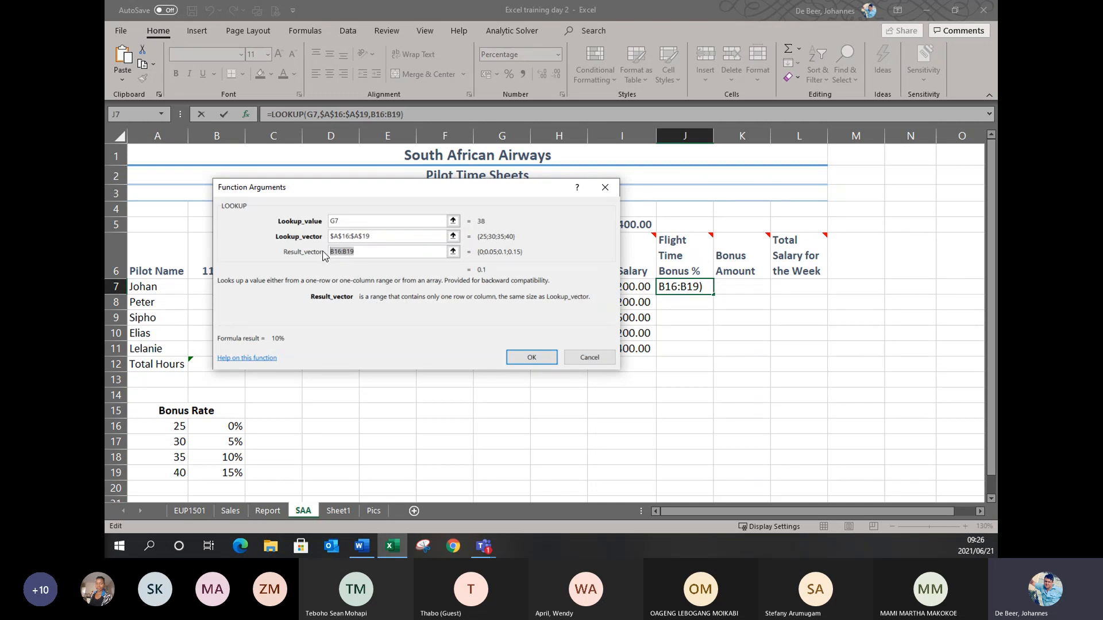
key("F4")
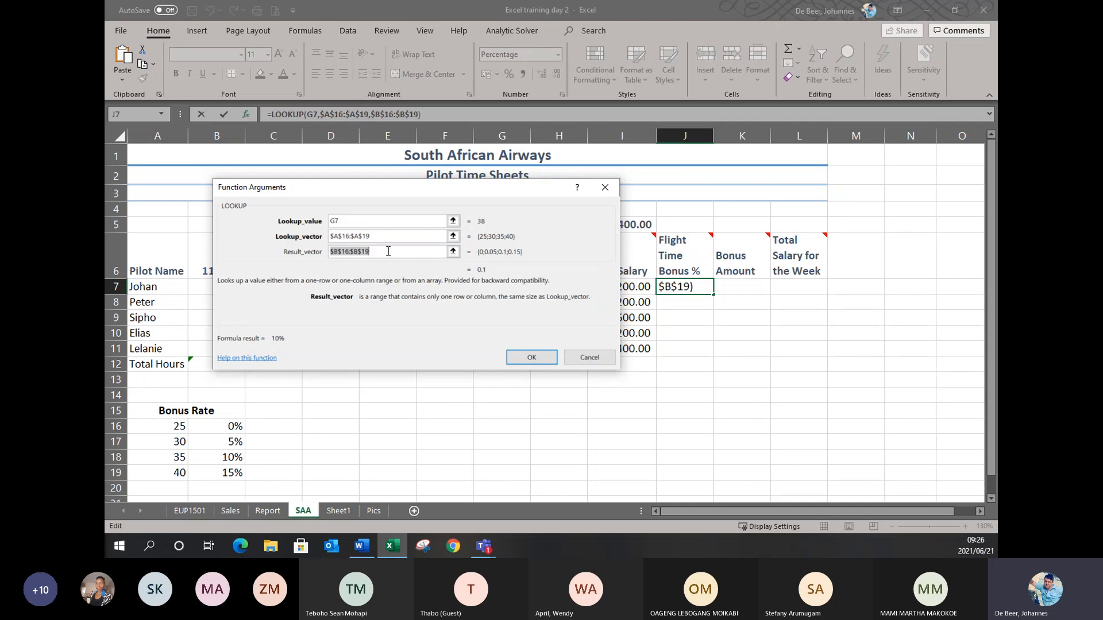
left_click(514, 359)
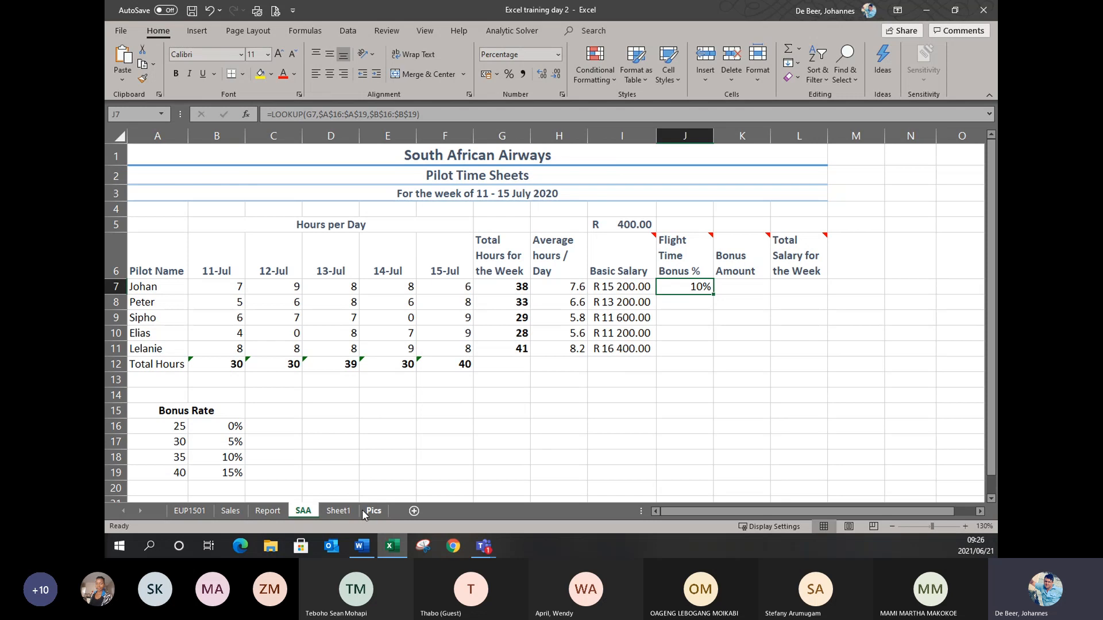
View the keyboard picture on the Pics sheet, return to SAA and fill the J7 bonus percentage formula down through J11.
left_click(373, 511)
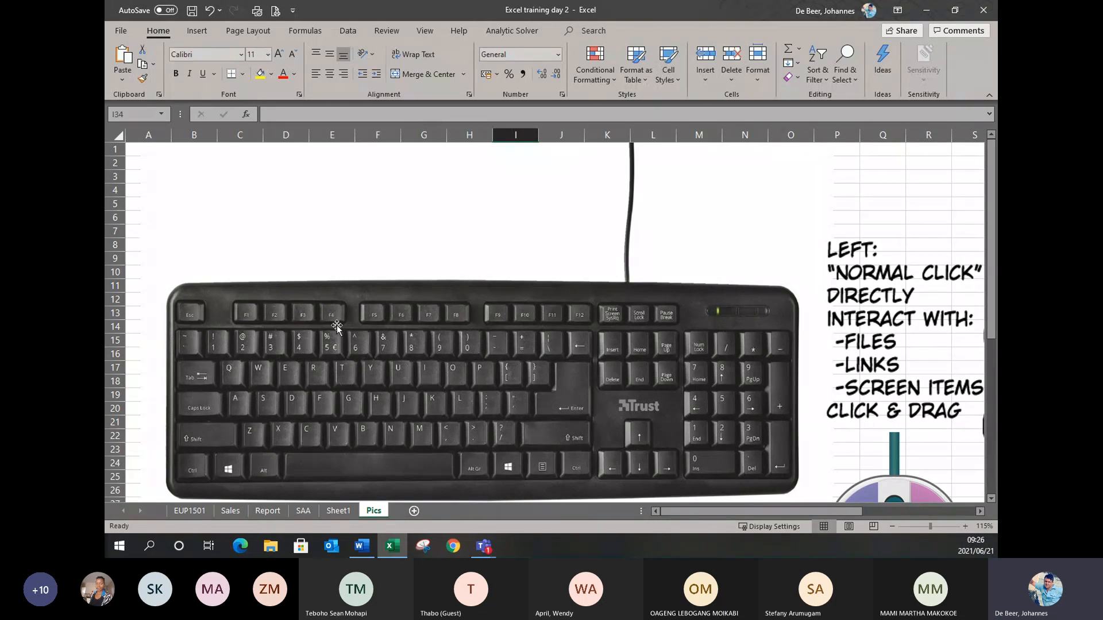
left_click(303, 511)
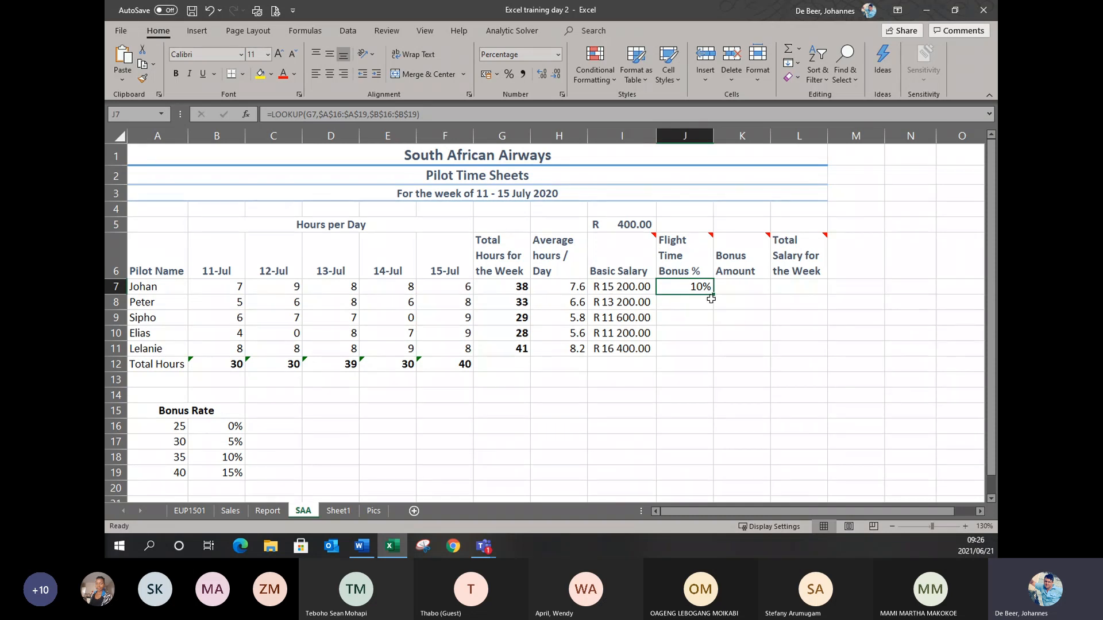
left_click_drag(713, 297, 708, 357)
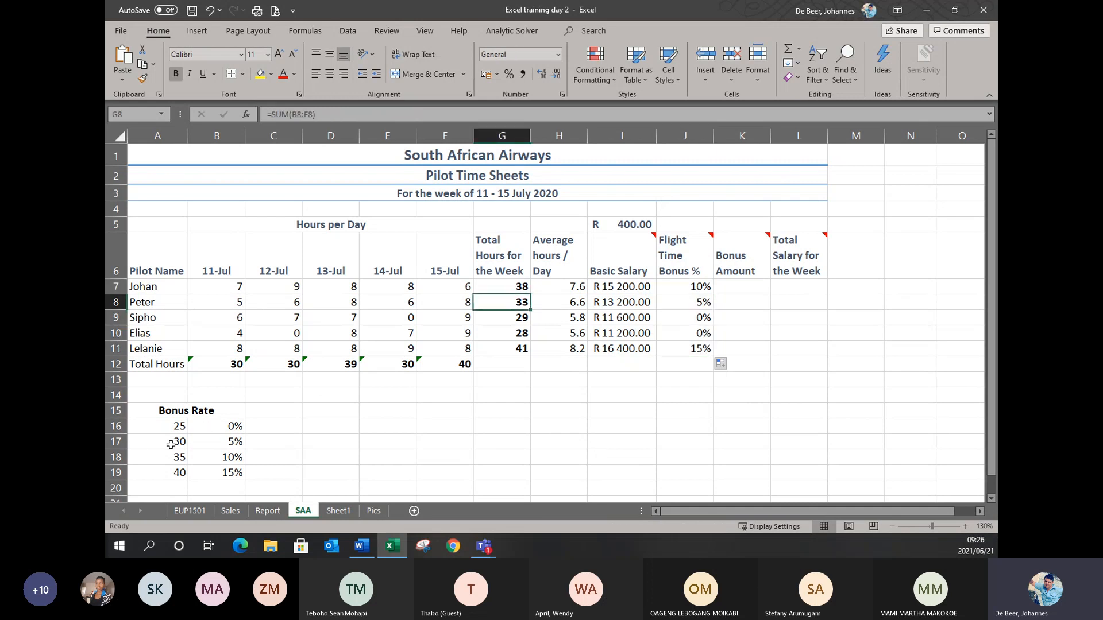
Compare Bonus Rate rows A17:B17 and A16:B16 with the pilots' total hours and bonus percentages.
left_click_drag(170, 442, 201, 446)
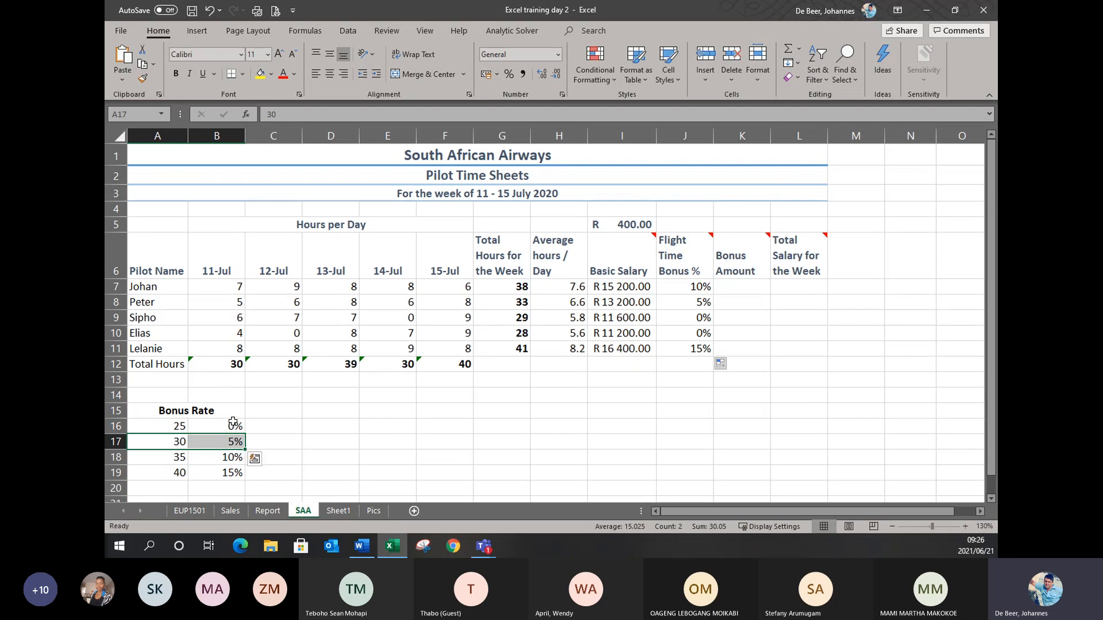
left_click_drag(187, 425, 233, 426)
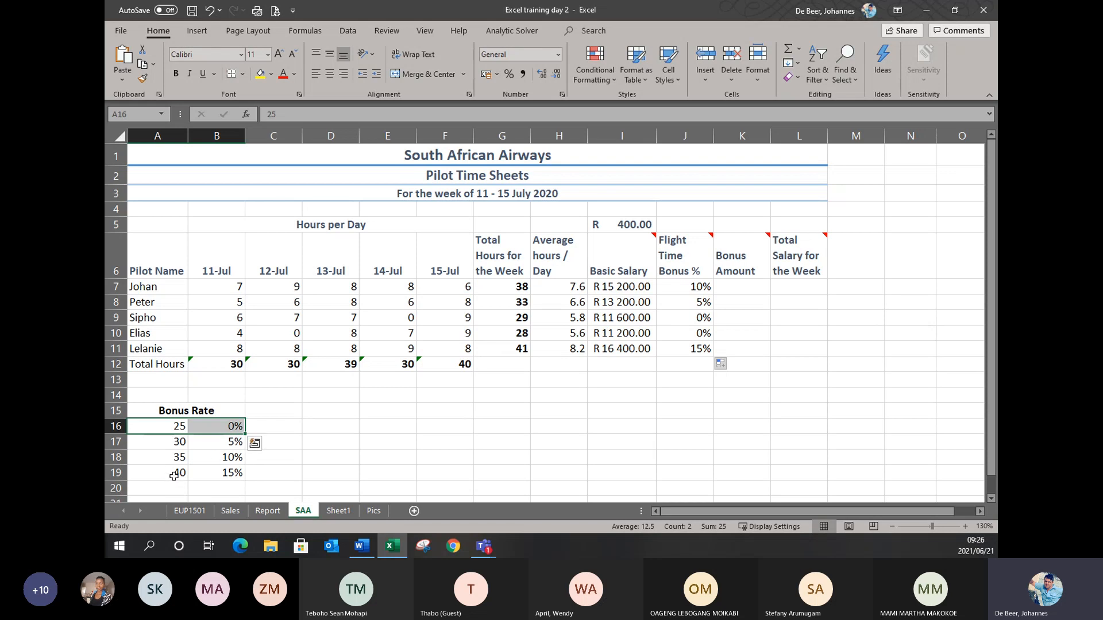
left_click(678, 367)
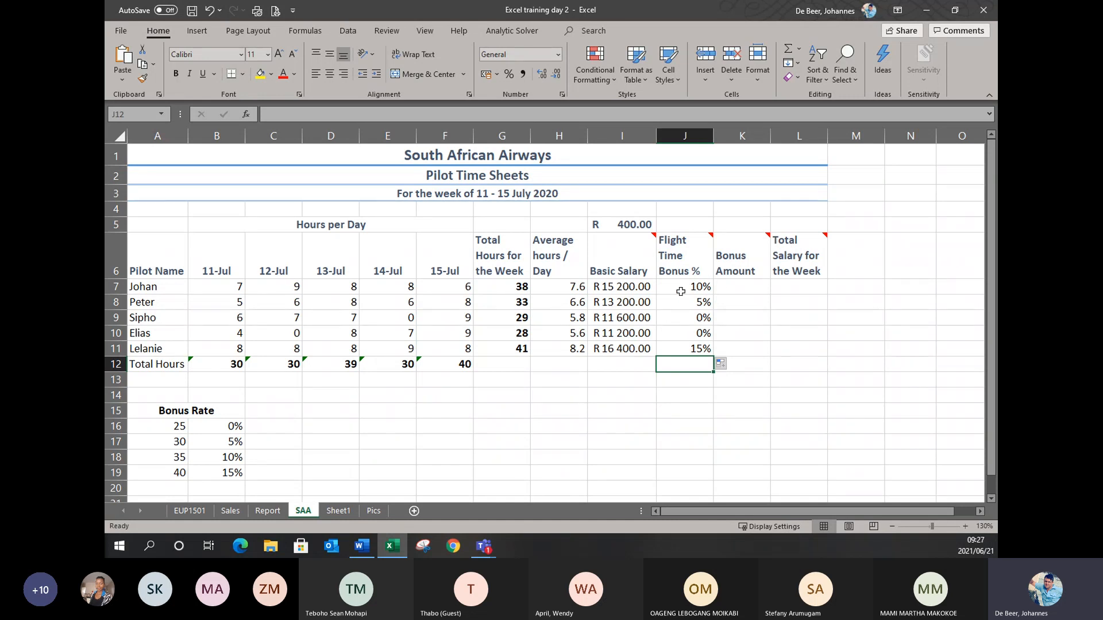
Clear the bonus percentage formulas in J7:J11.
left_click_drag(692, 286, 672, 358)
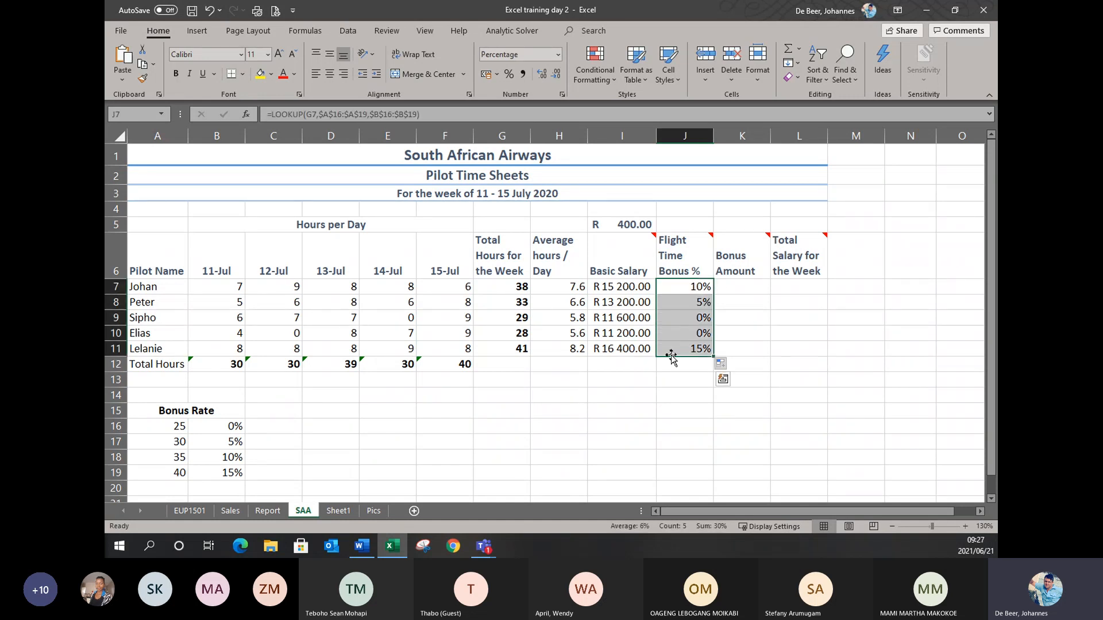
key("Delete")
left_click(718, 333)
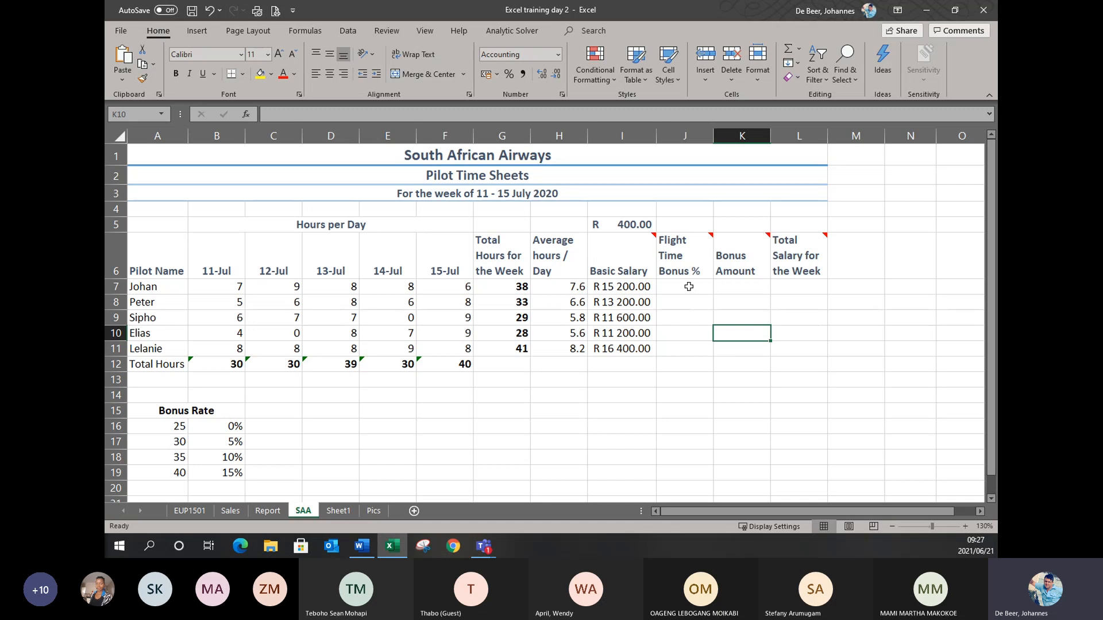
Insert a LOOKUP function in J7 with the lookup_value,lookup_vector,result_vector argument form and G7 as the lookup value.
left_click(692, 285)
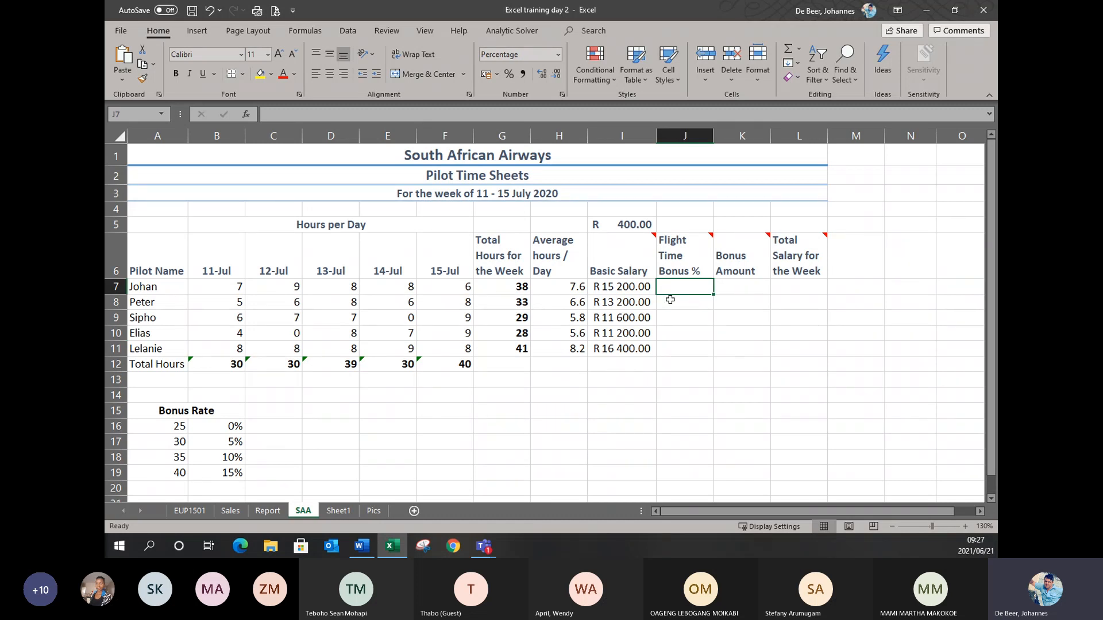
left_click(244, 119)
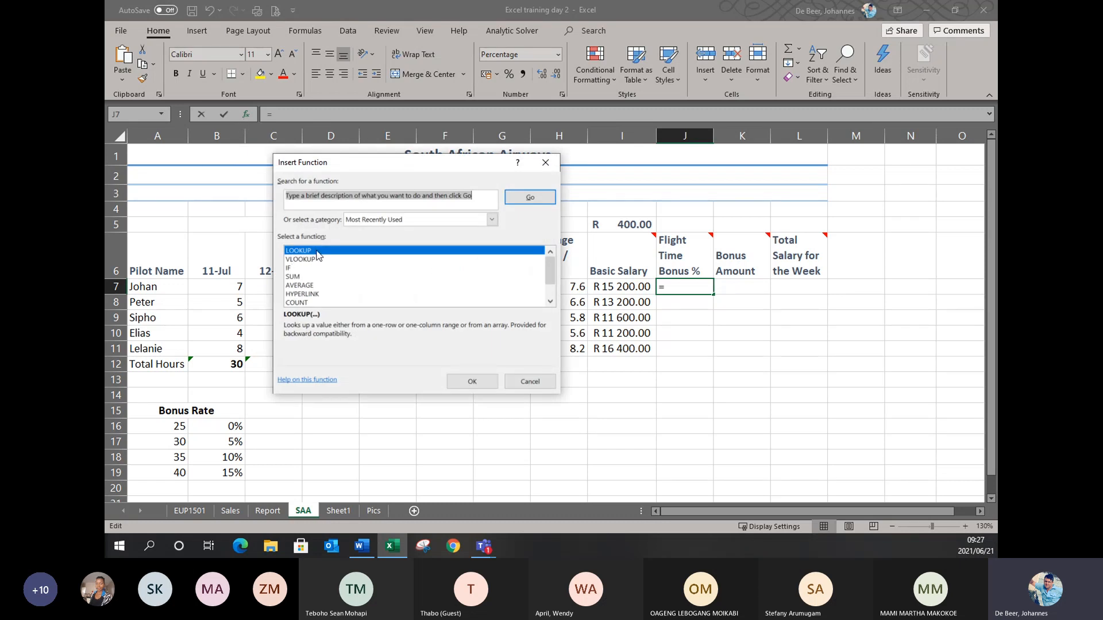
left_click(467, 381)
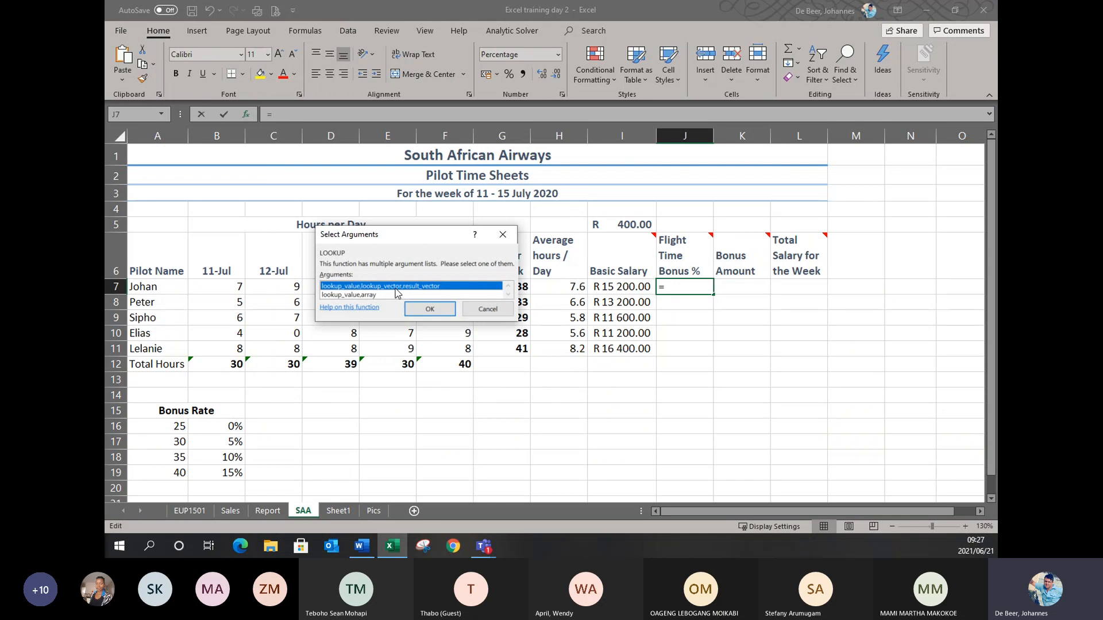
left_click(428, 310)
left_click_drag(370, 190, 506, 326)
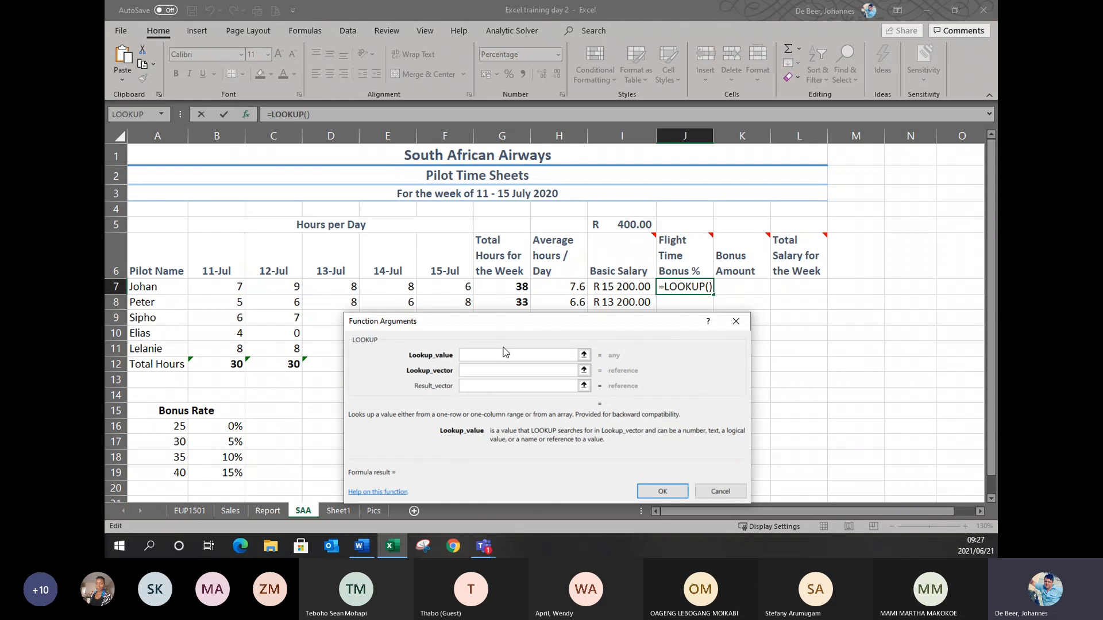
left_click(507, 289)
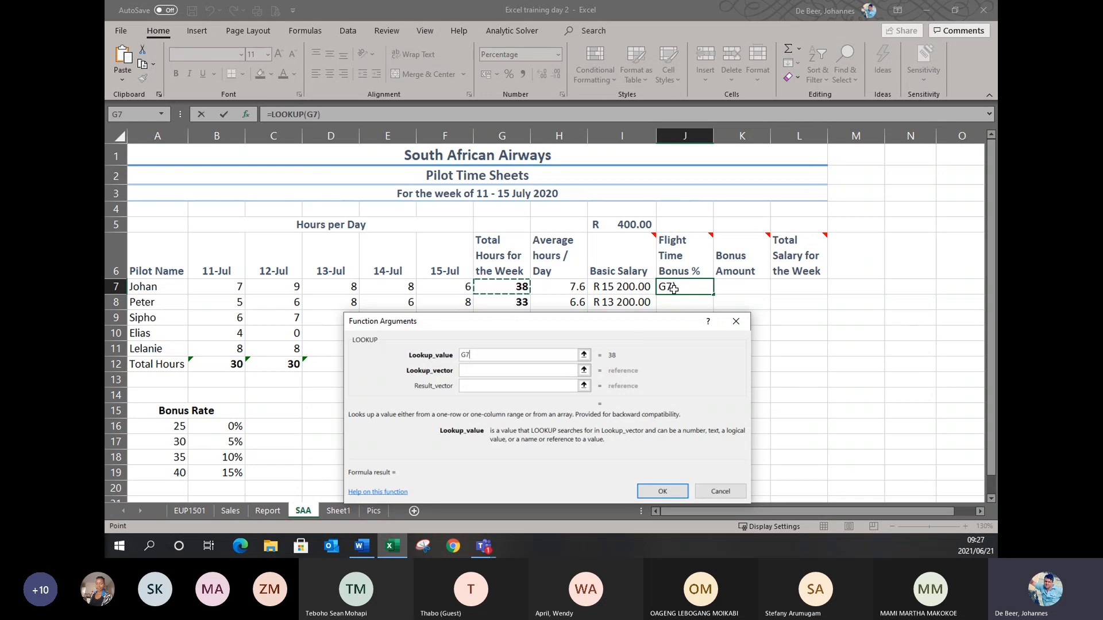
Complete the LOOKUP with absolute lookup vector $A$16:$A$19 and result vector $B$16:$B$19, and fill it from J7 down through J11.
left_click(488, 371)
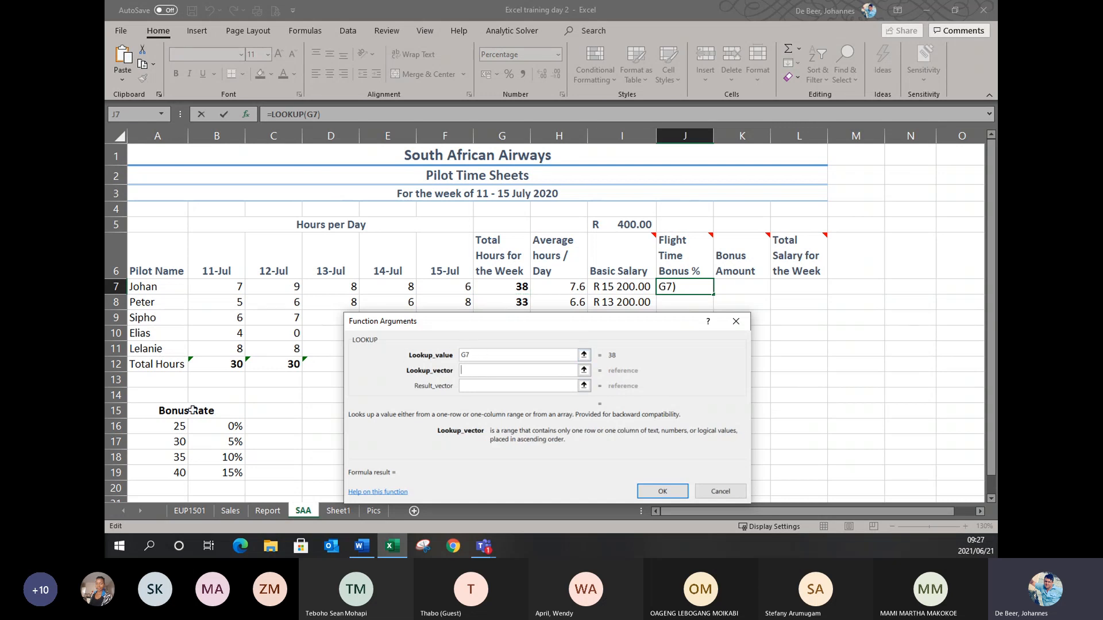
left_click_drag(163, 431, 143, 473)
key("F4")
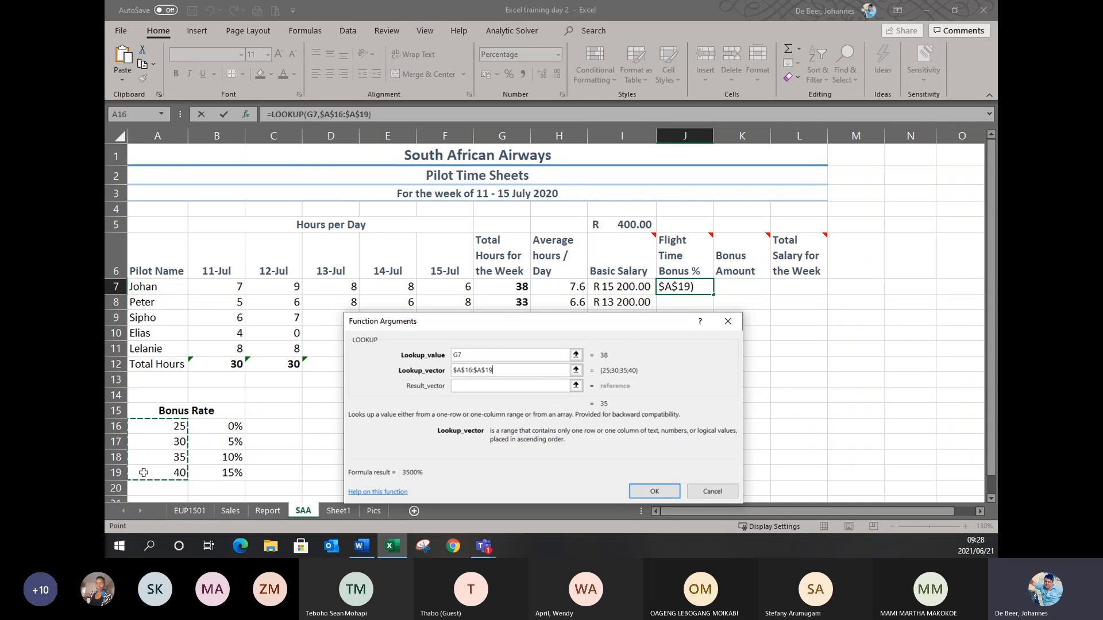
left_click(483, 386)
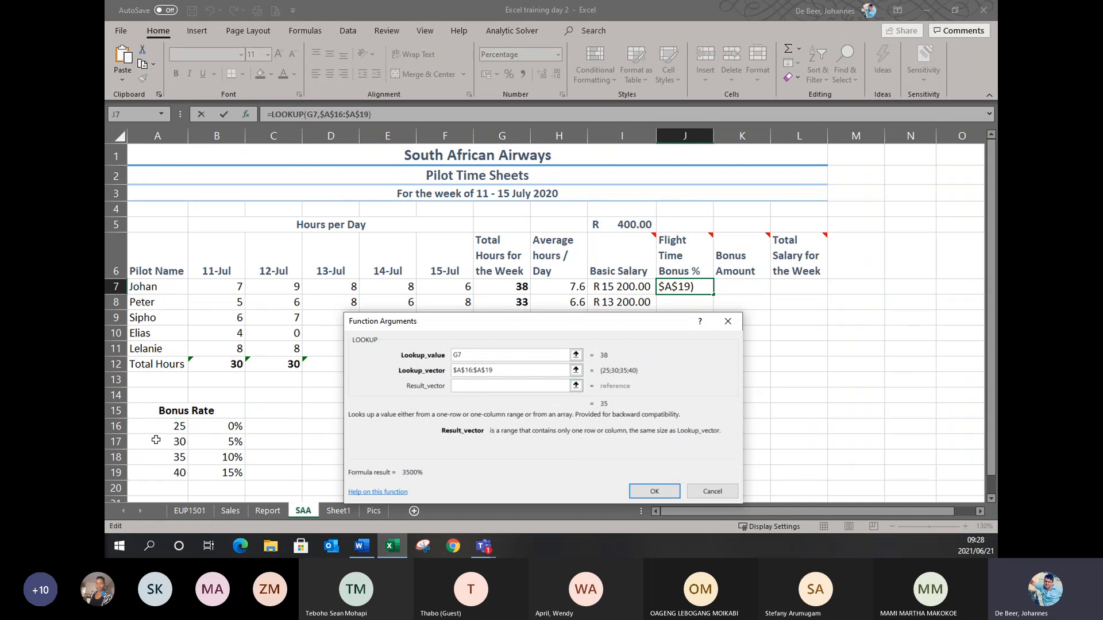
left_click_drag(233, 428, 212, 469)
key("F4")
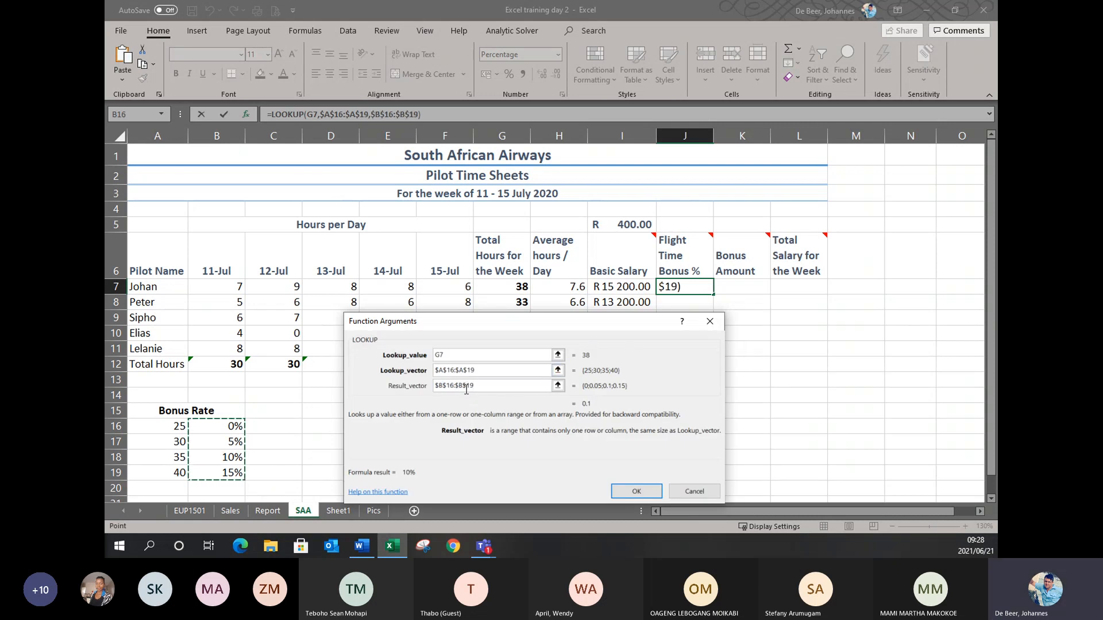
left_click(627, 490)
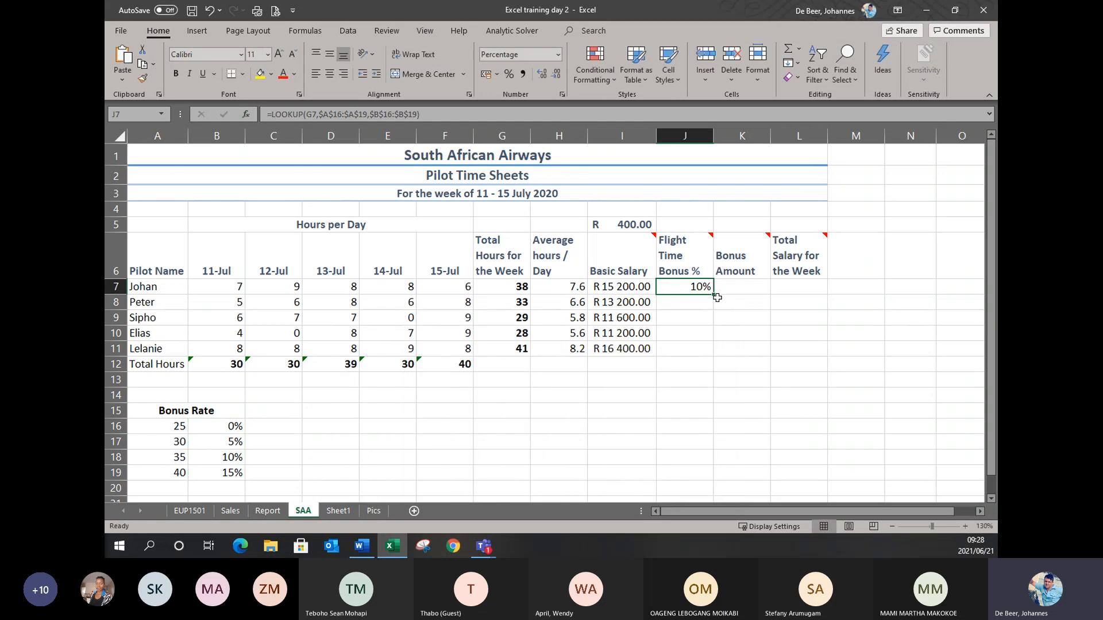
left_click_drag(717, 299, 704, 357)
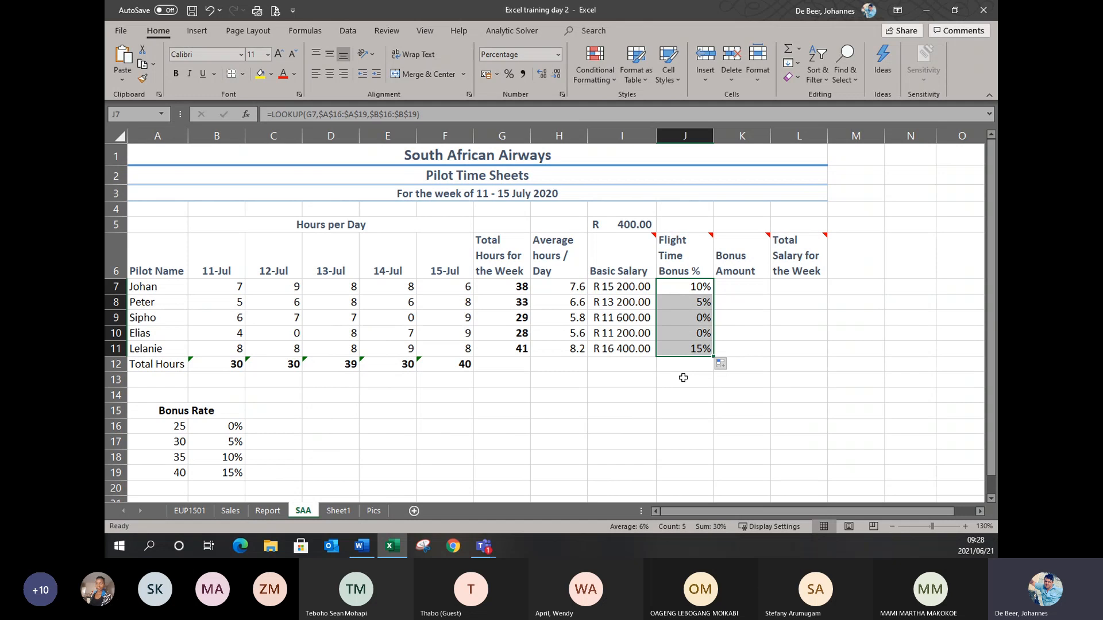
left_click(664, 406)
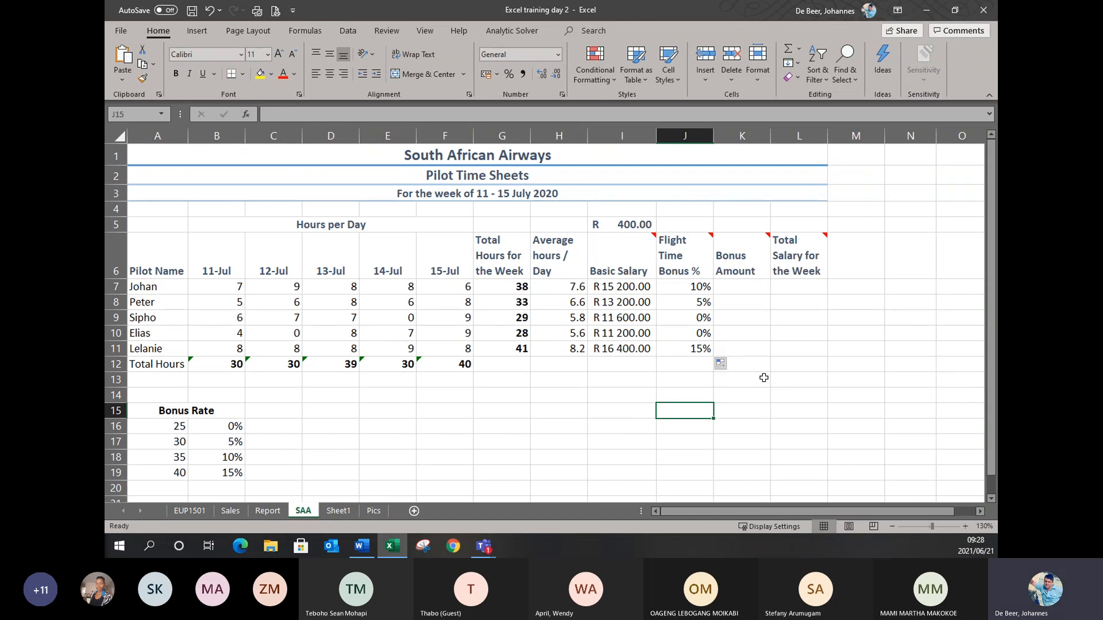
Read the note on the Bonus Amount heading and examine the basic salary in I7 and bonus percentage in J7.
mouse_move(767, 249)
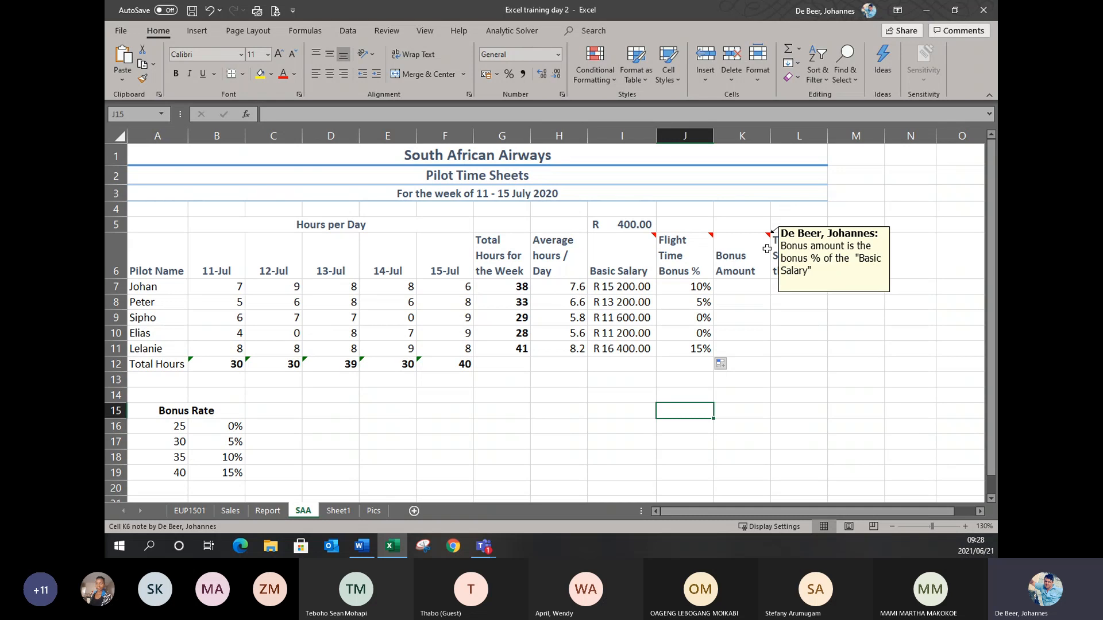
left_click(672, 287)
left_click(631, 290)
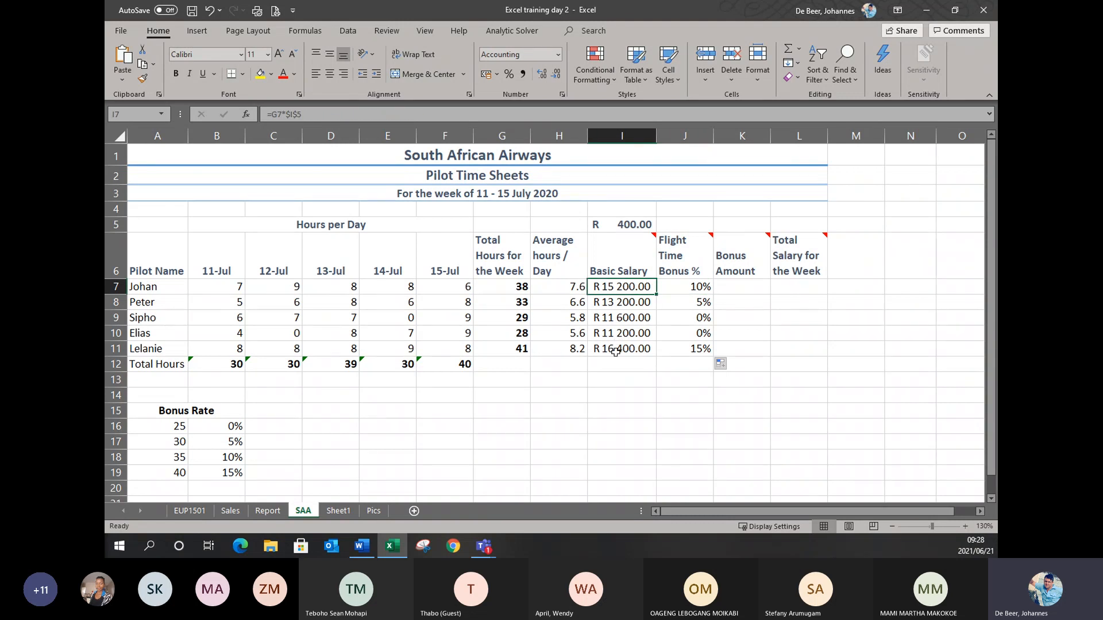
left_click(666, 287)
left_click(613, 287)
left_click(682, 290)
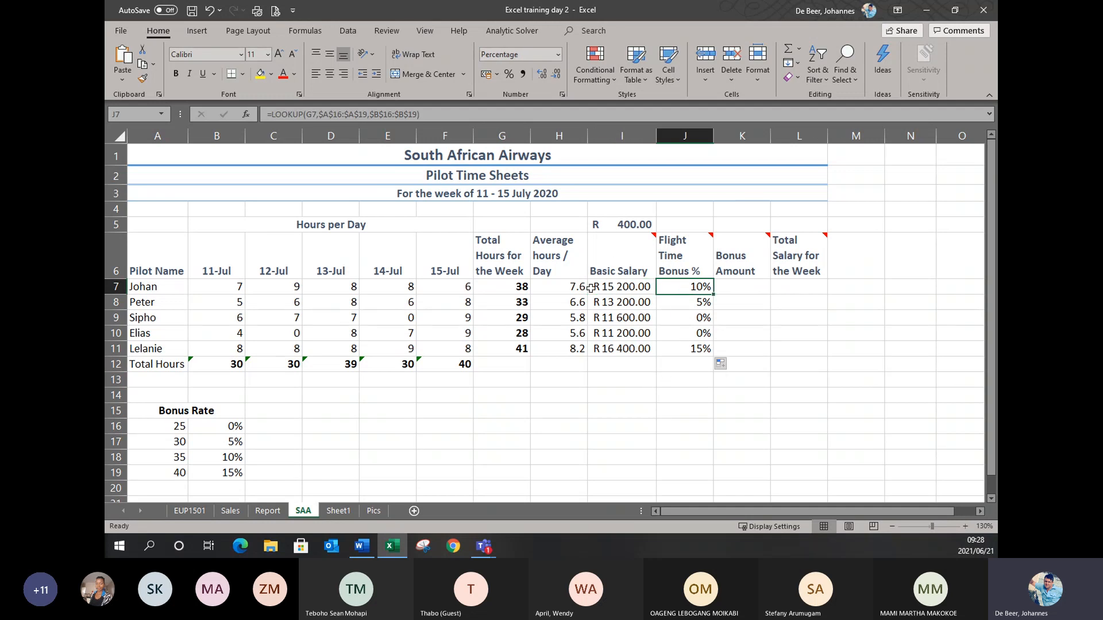
left_click(610, 288)
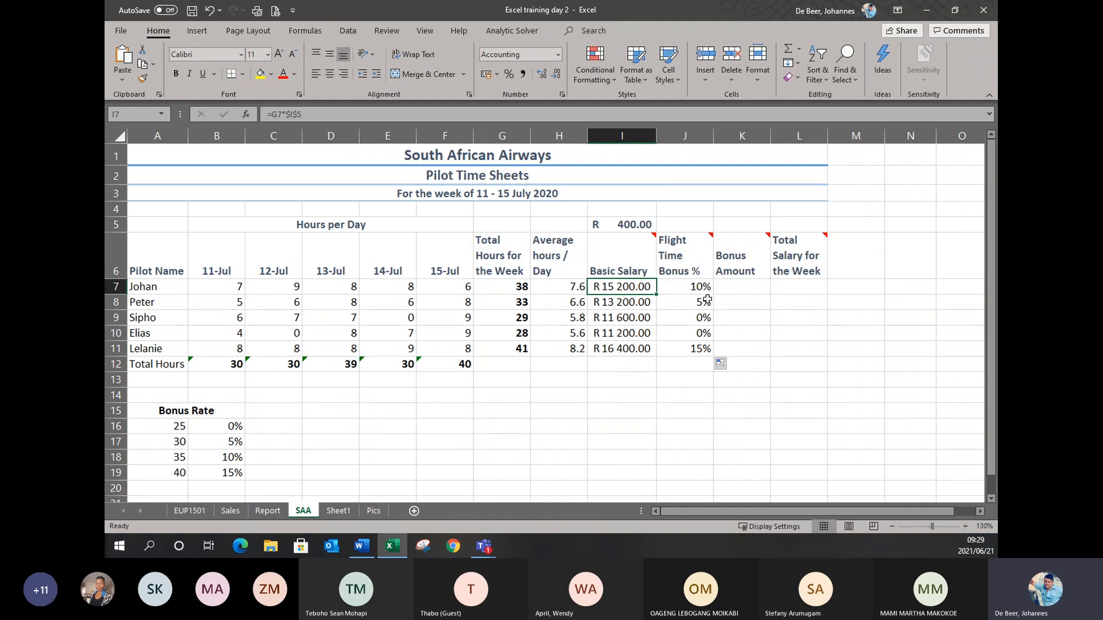
Calculate the first pilot's bonus amount in K7 with =I7*J7 and autofit the width of column K.
left_click(734, 289)
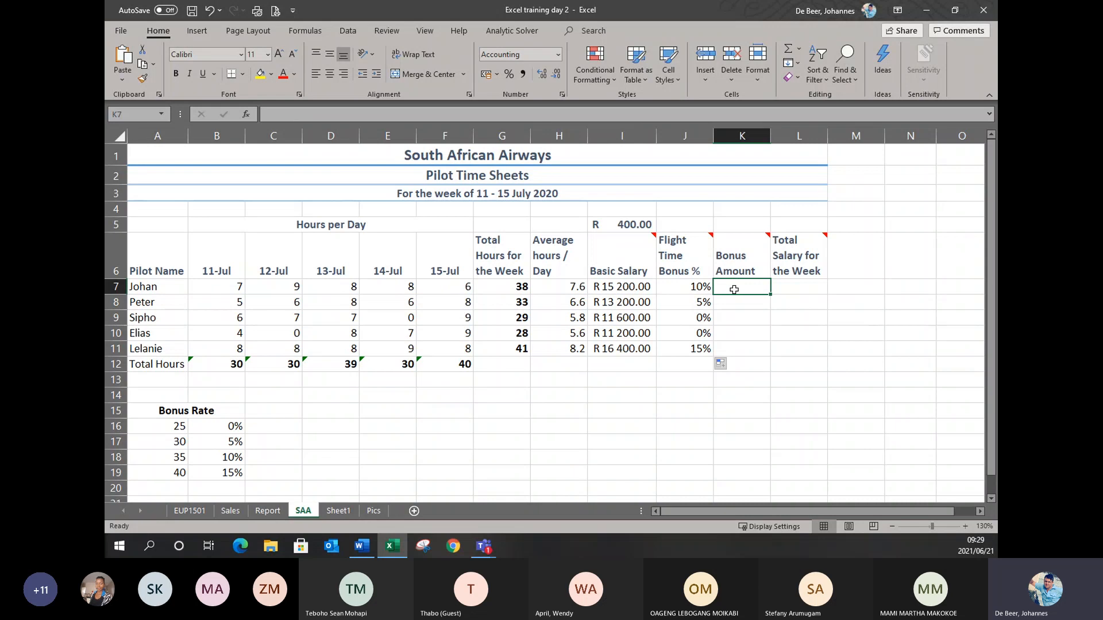
mouse_move(670, 260)
type("=")
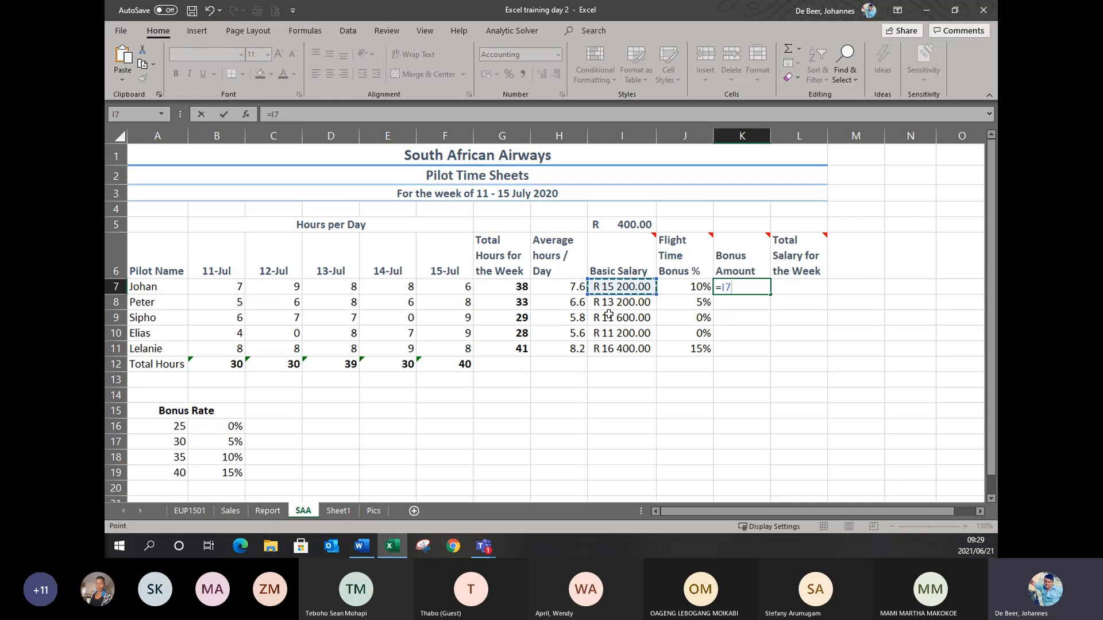
type("*")
left_click(671, 285)
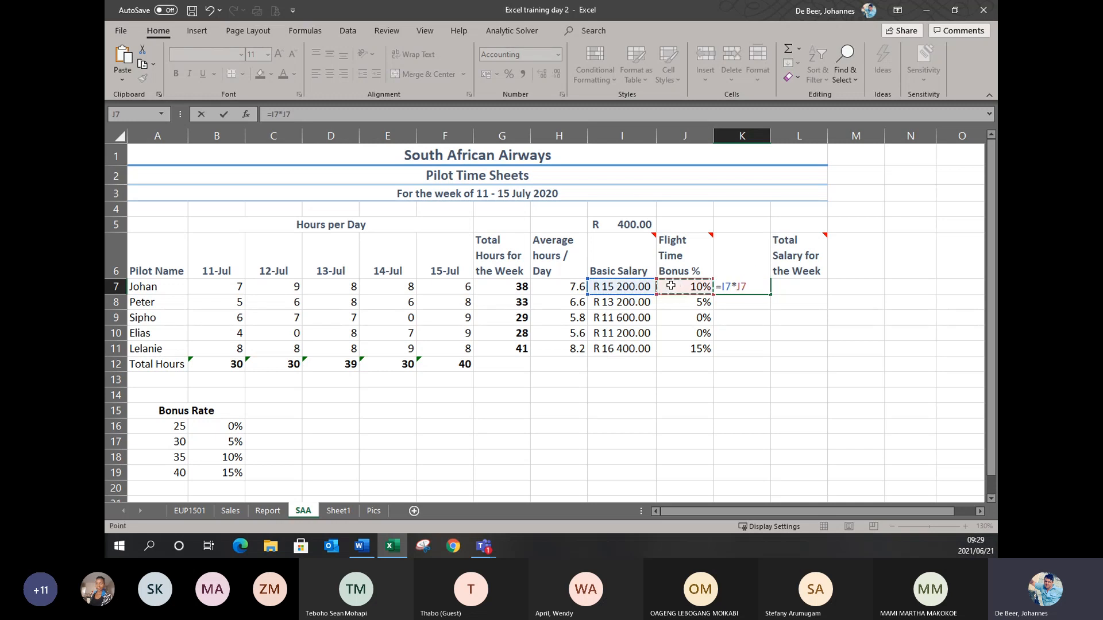
key("Return")
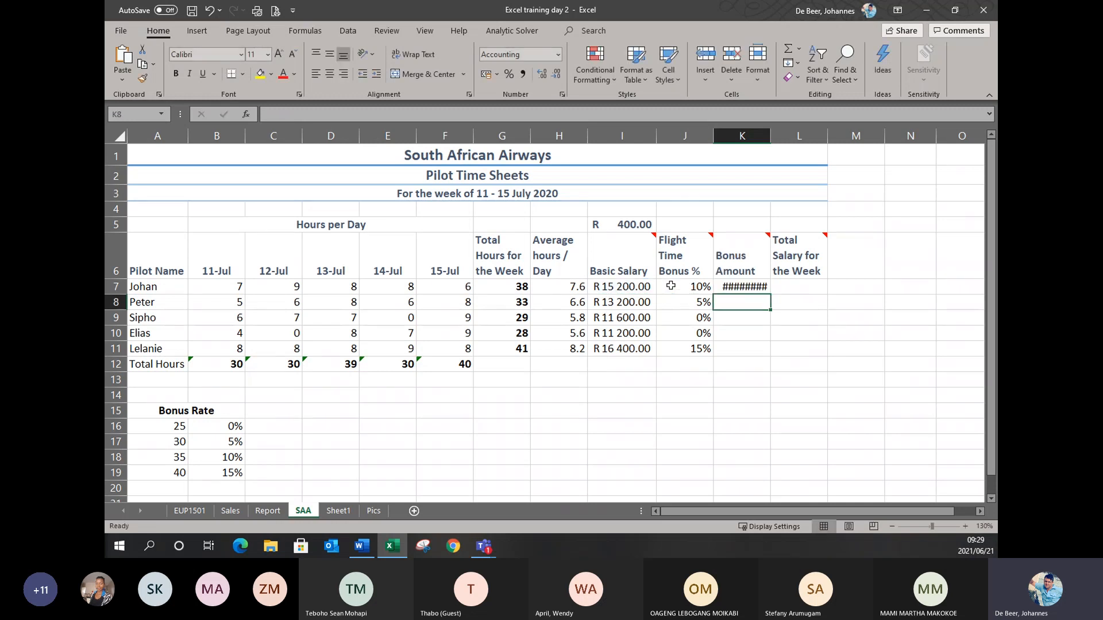
double_click(773, 136)
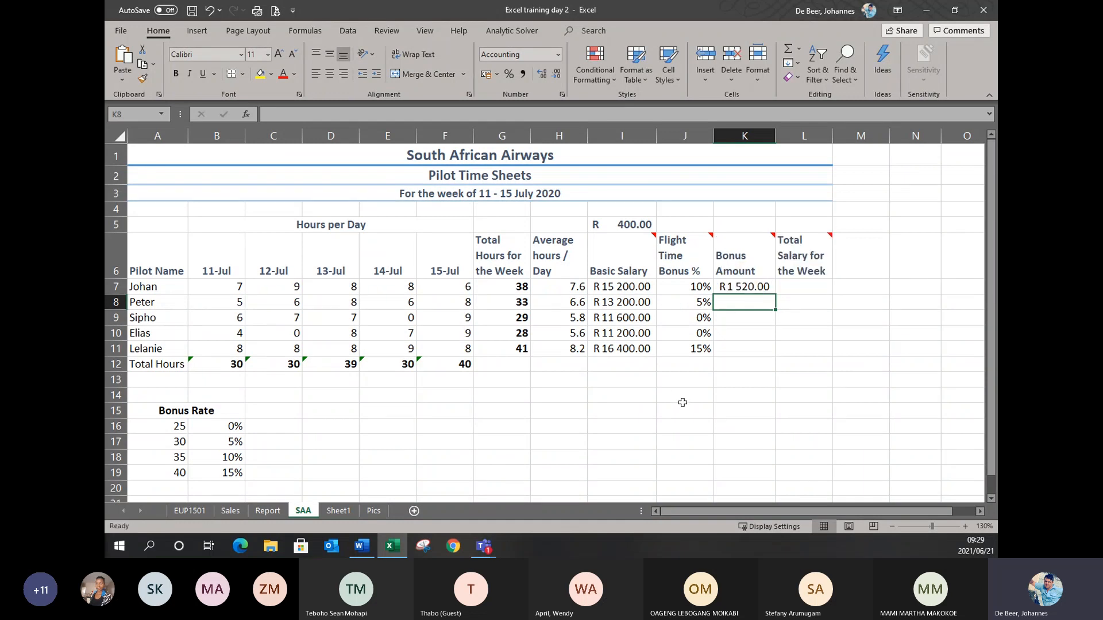
Fill the bonus amount formula from K7 down through K11 and read the note on the Total Salary for the Week heading.
left_click(630, 282)
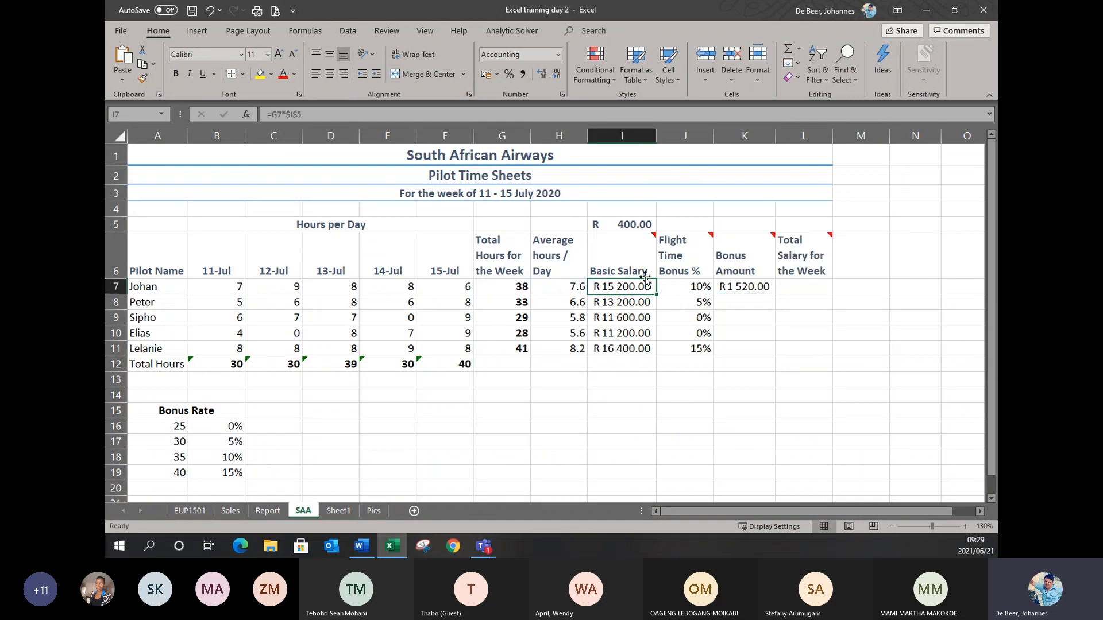
left_click(687, 290)
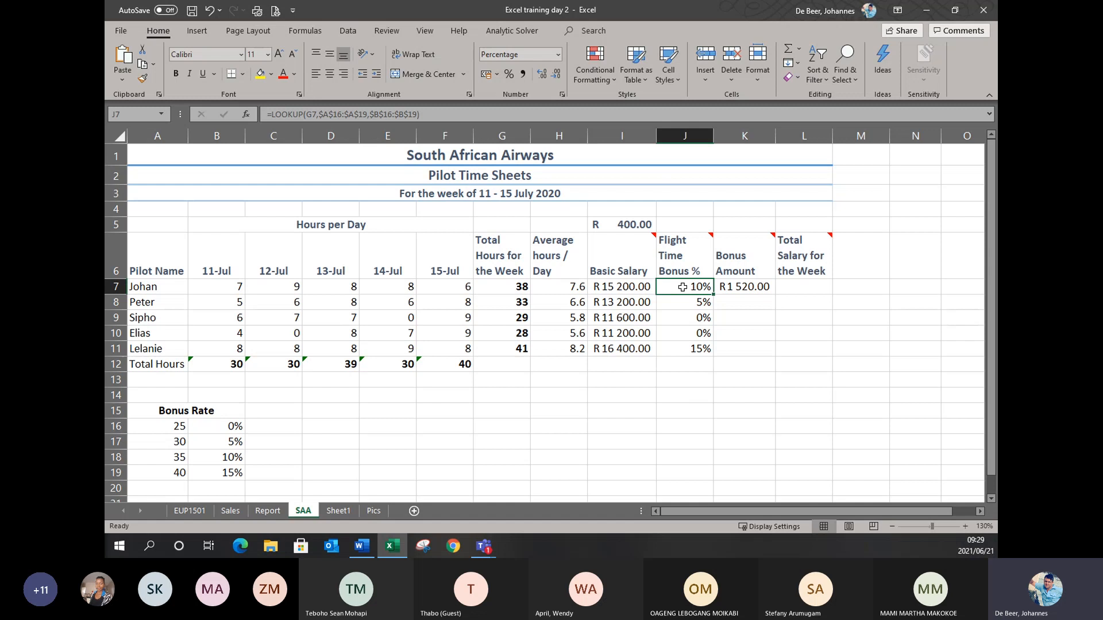
left_click(746, 289)
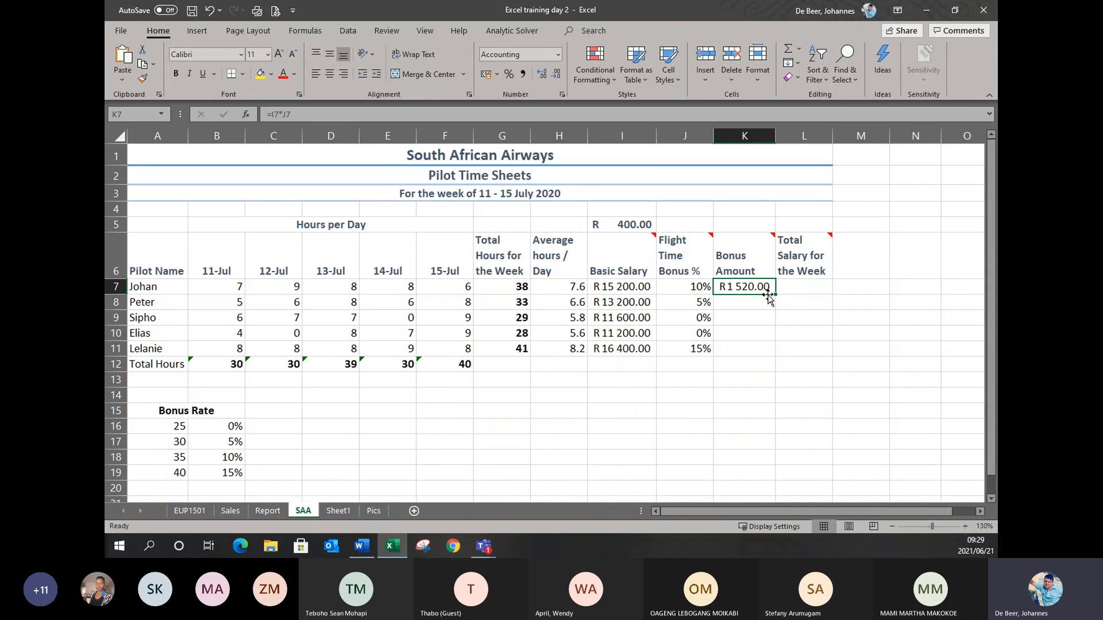
left_click_drag(774, 294, 756, 352)
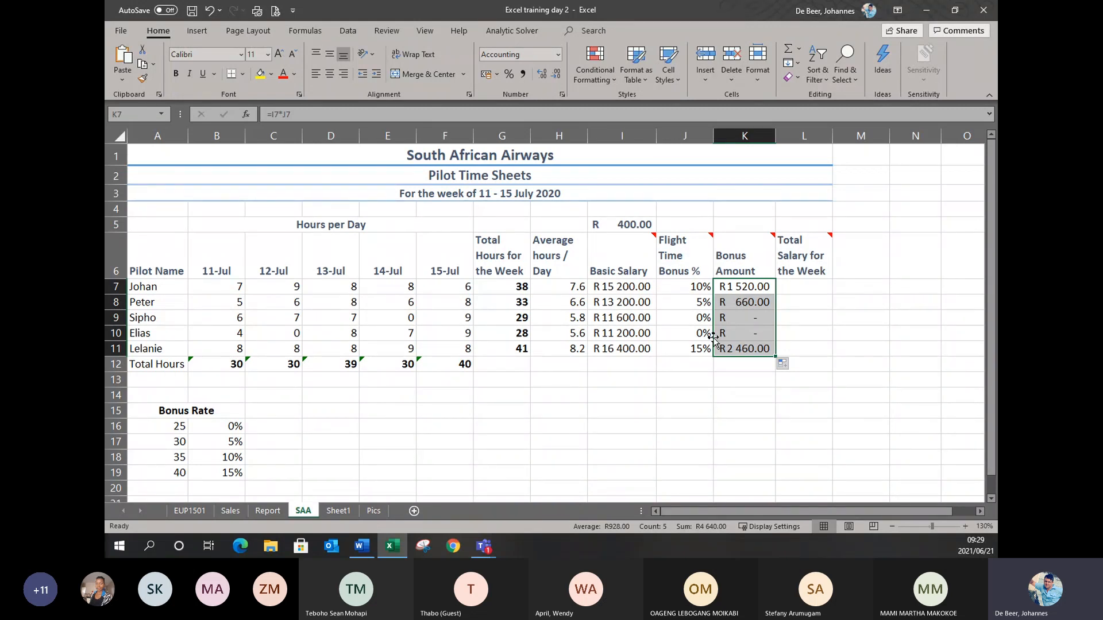
left_click(759, 319)
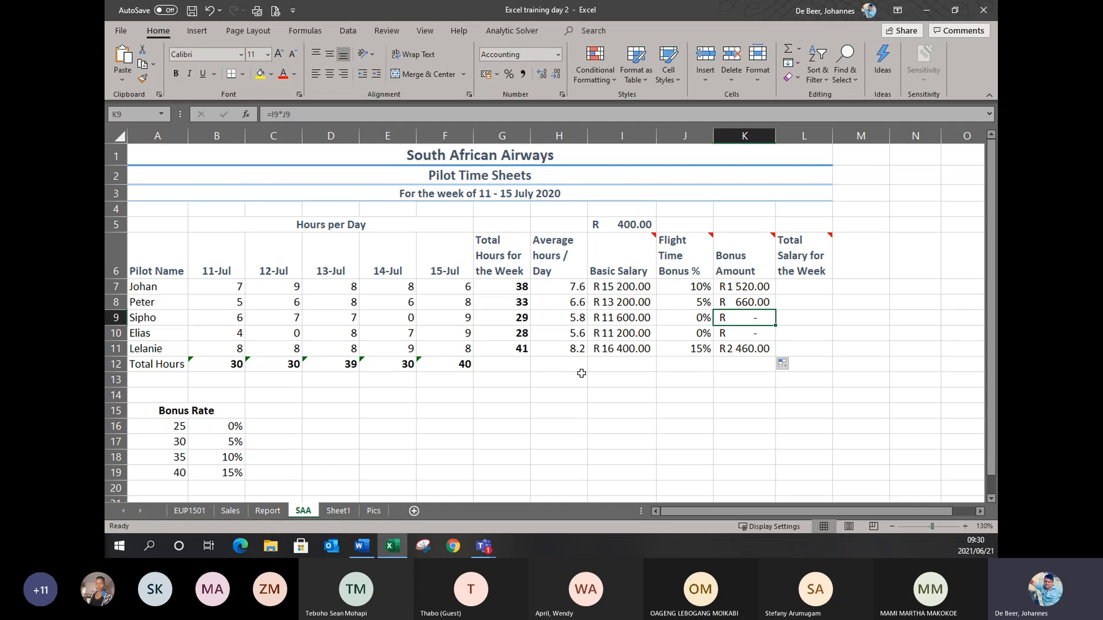
mouse_move(808, 255)
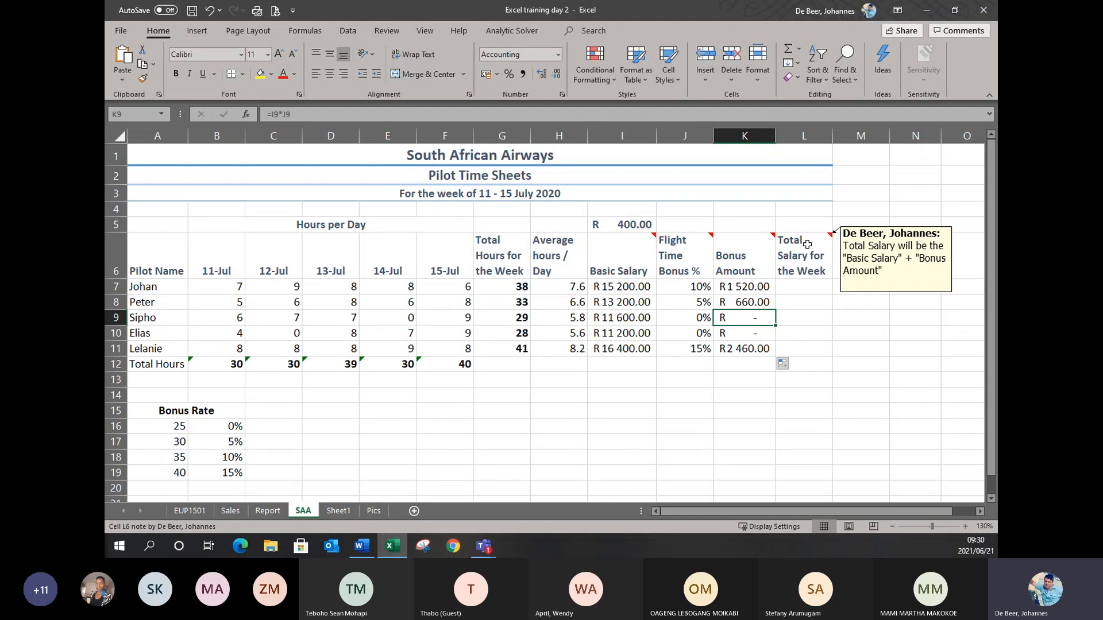
Calculate the first pilot's total salary for the week in L7 with =I7+K7 and autofit the width of column L.
left_click(629, 285)
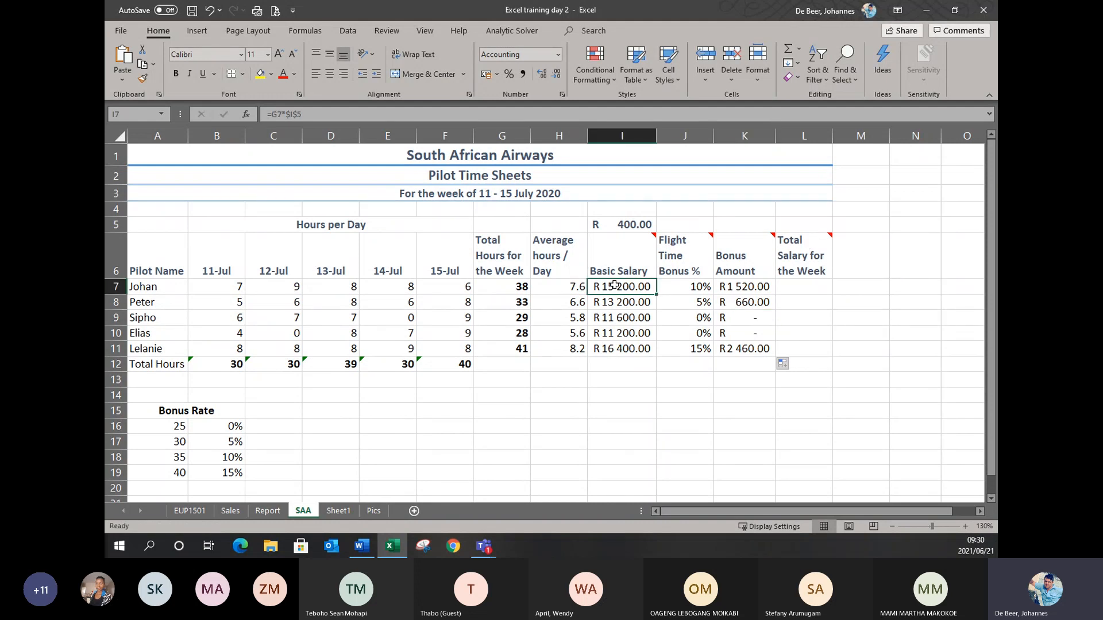
left_click(741, 289)
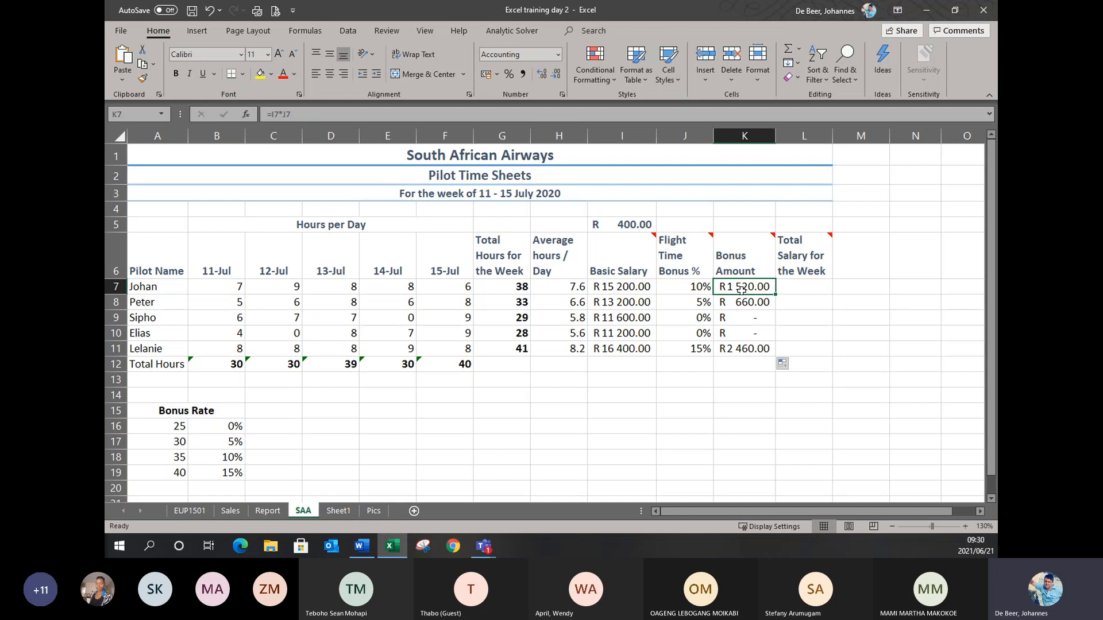
left_click(800, 288)
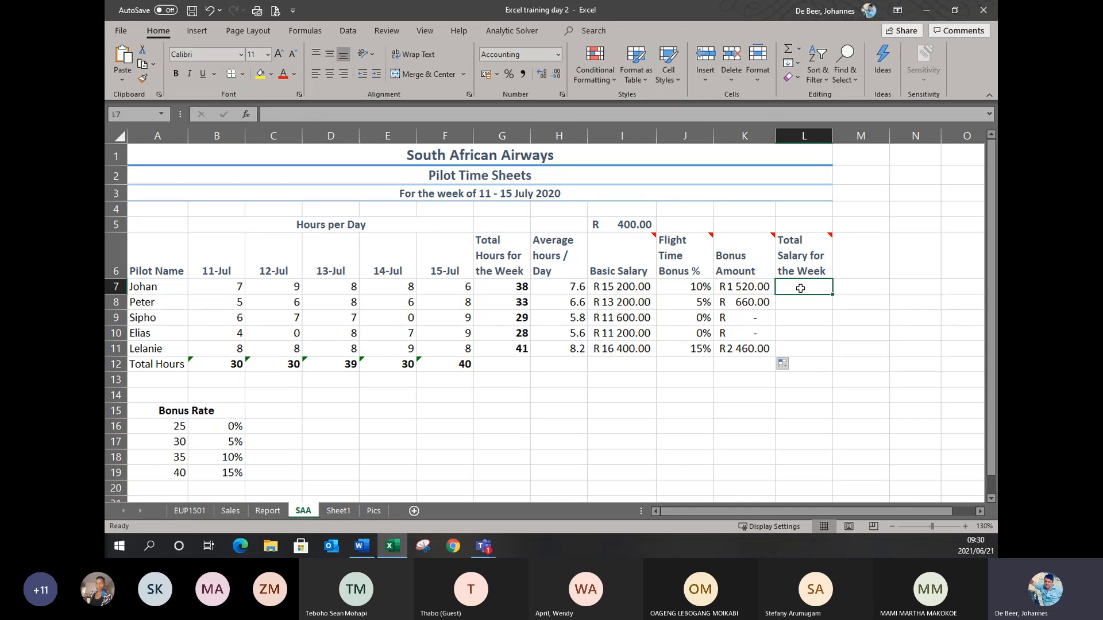
type("=")
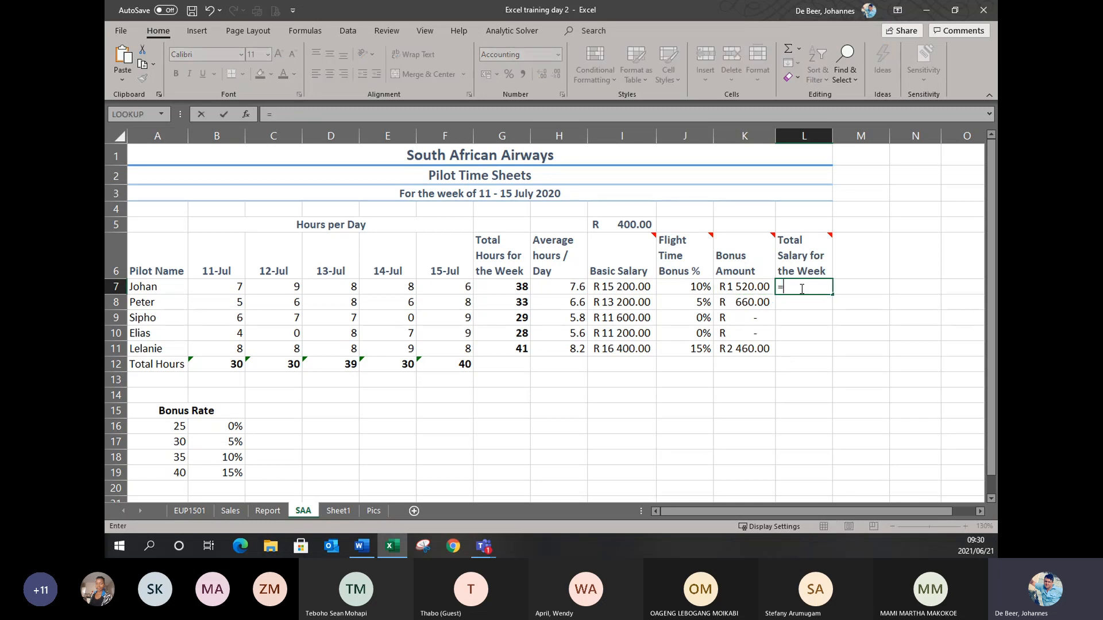
left_click(617, 288)
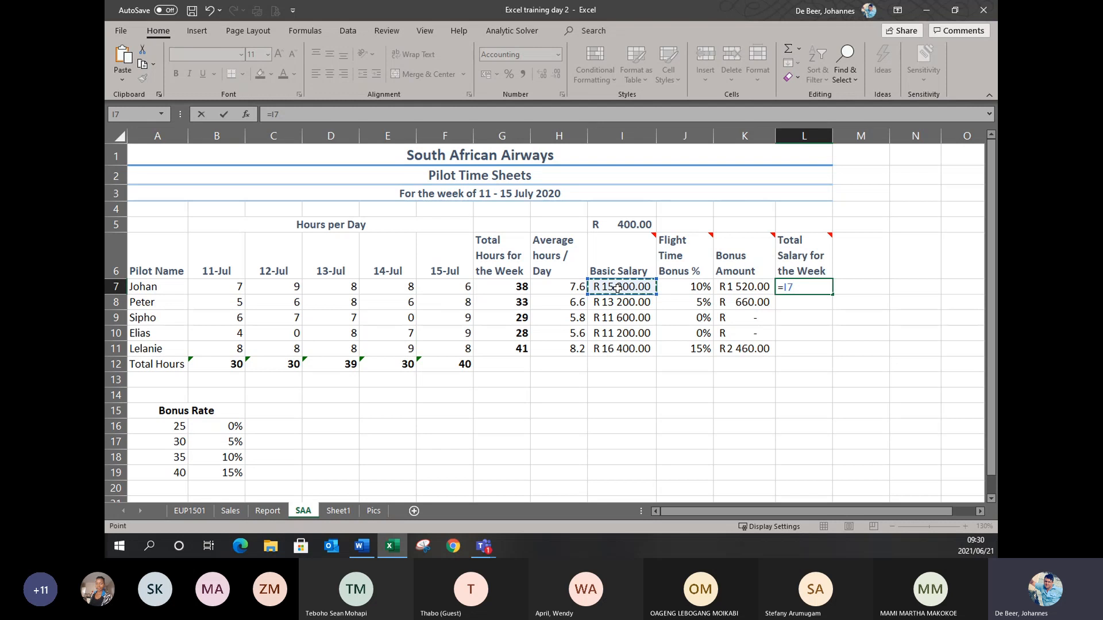
type("+")
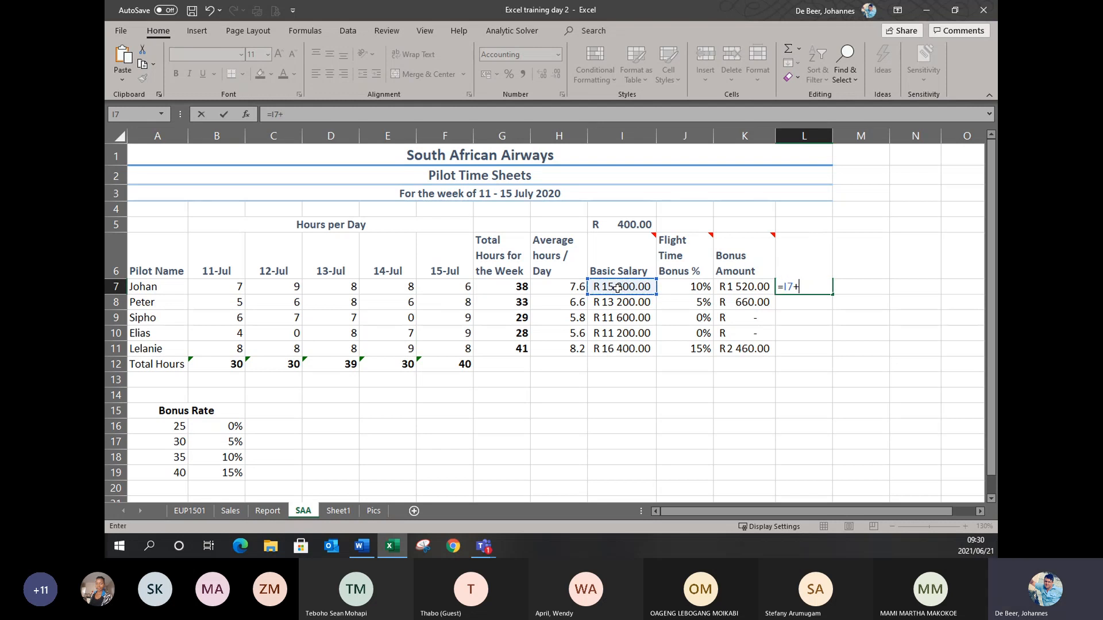
left_click(739, 287)
key("Return")
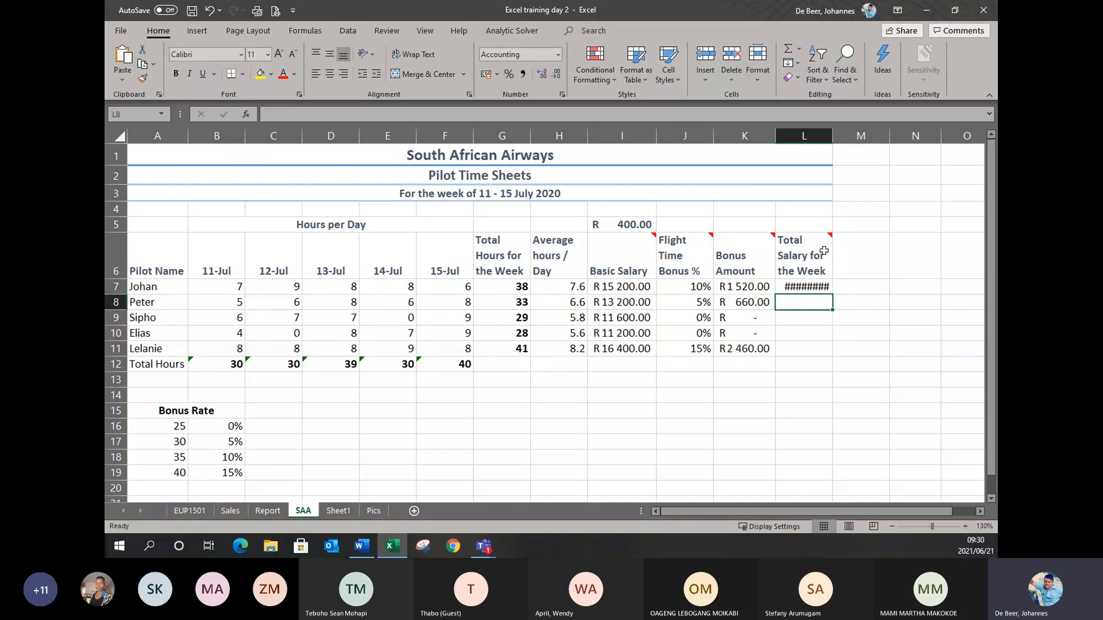
double_click(833, 138)
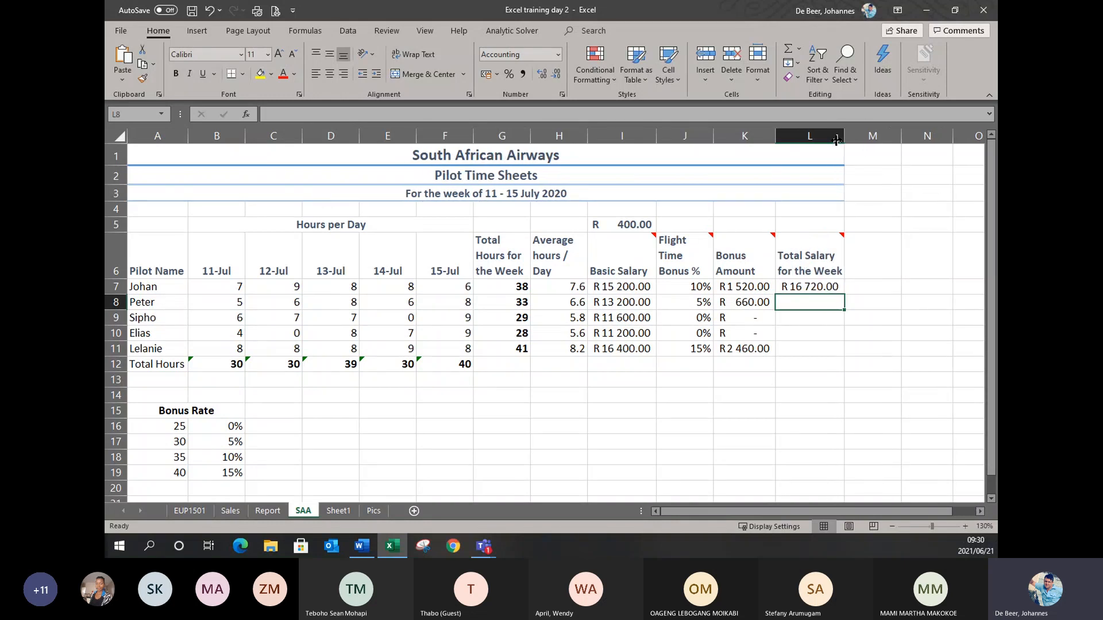
Fill the total salary formula from L7 down through L11 and review the total hours in G7 against the Bonus Rate table.
left_click(827, 287)
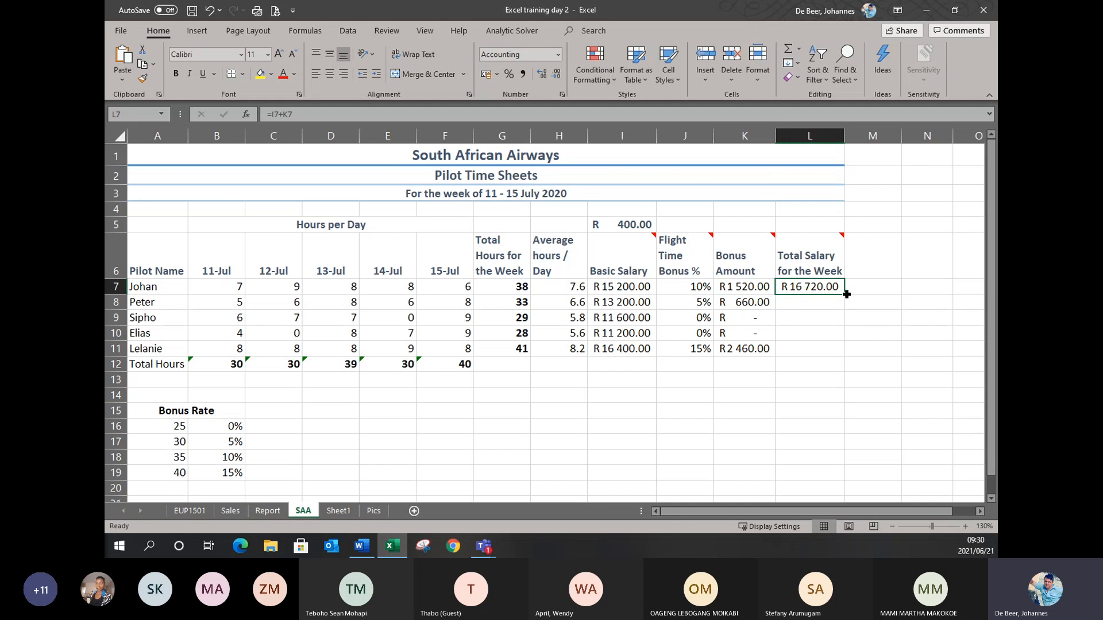
left_click_drag(844, 294, 814, 359)
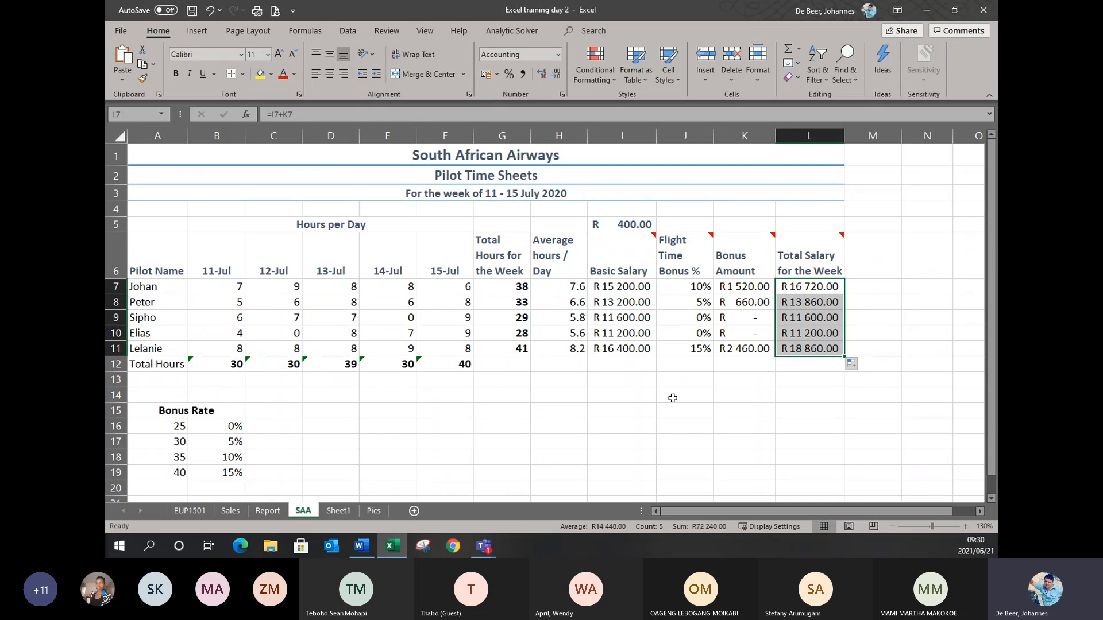
left_click(499, 287)
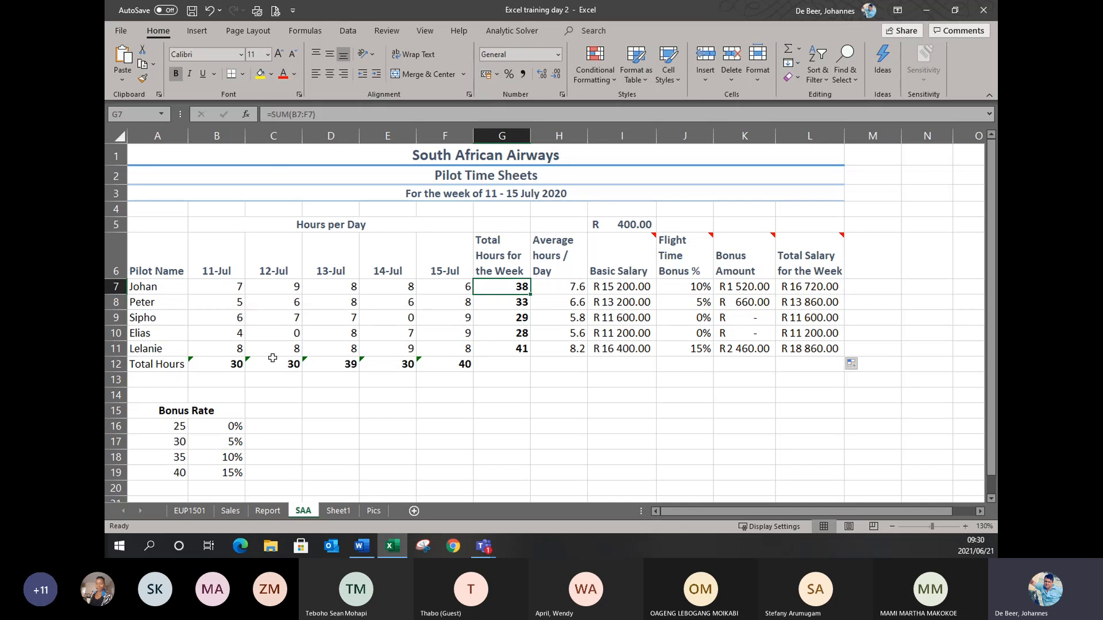
left_click_drag(167, 428, 164, 488)
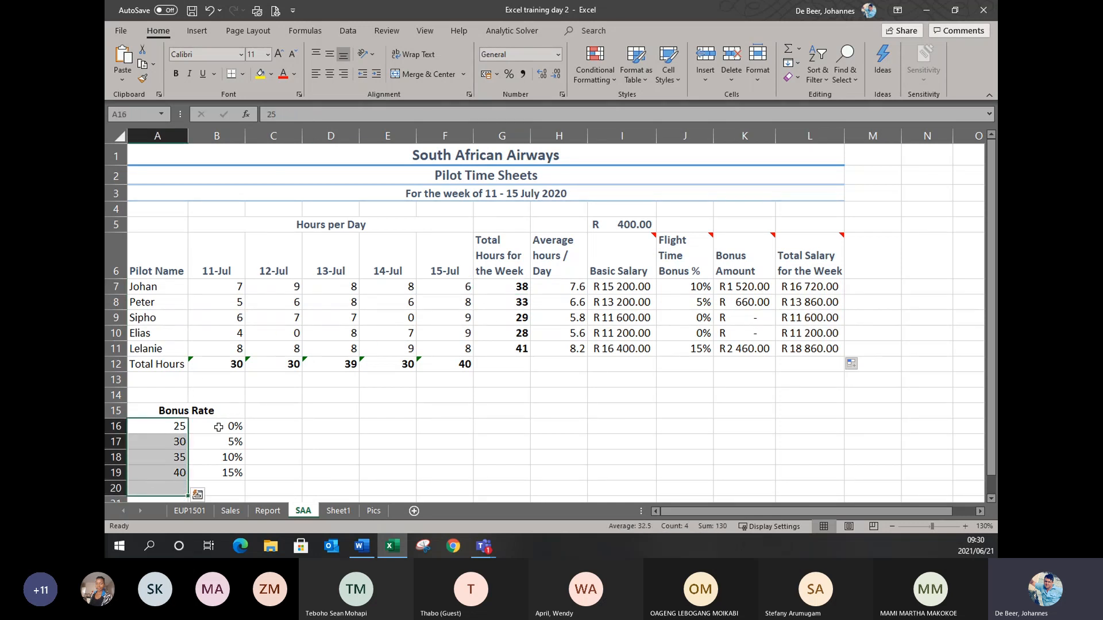
left_click_drag(218, 427, 221, 472)
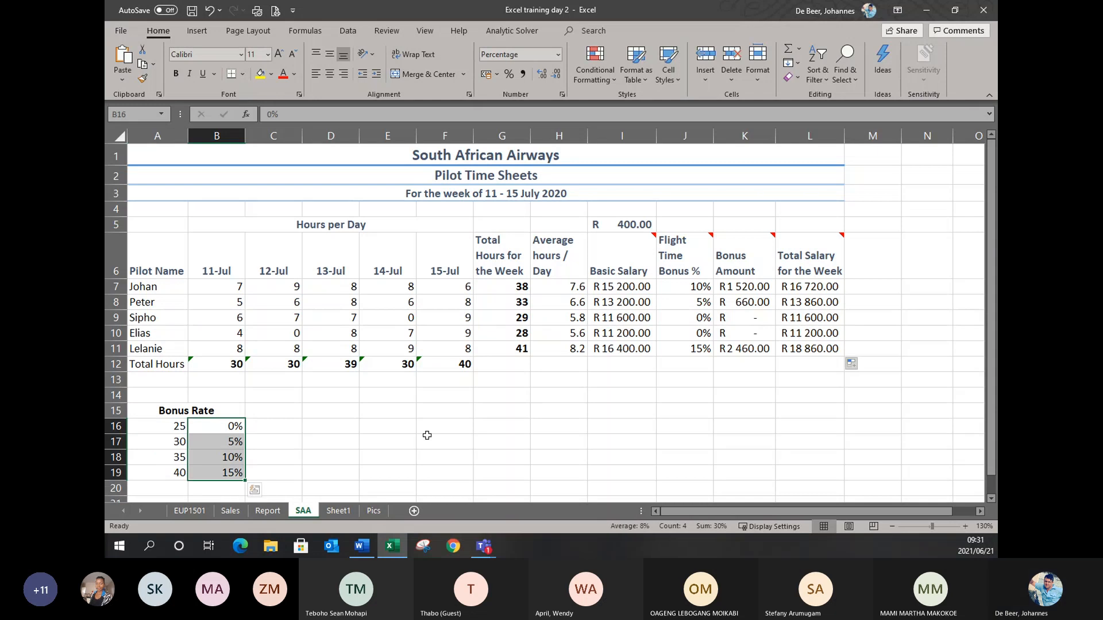
left_click(453, 427)
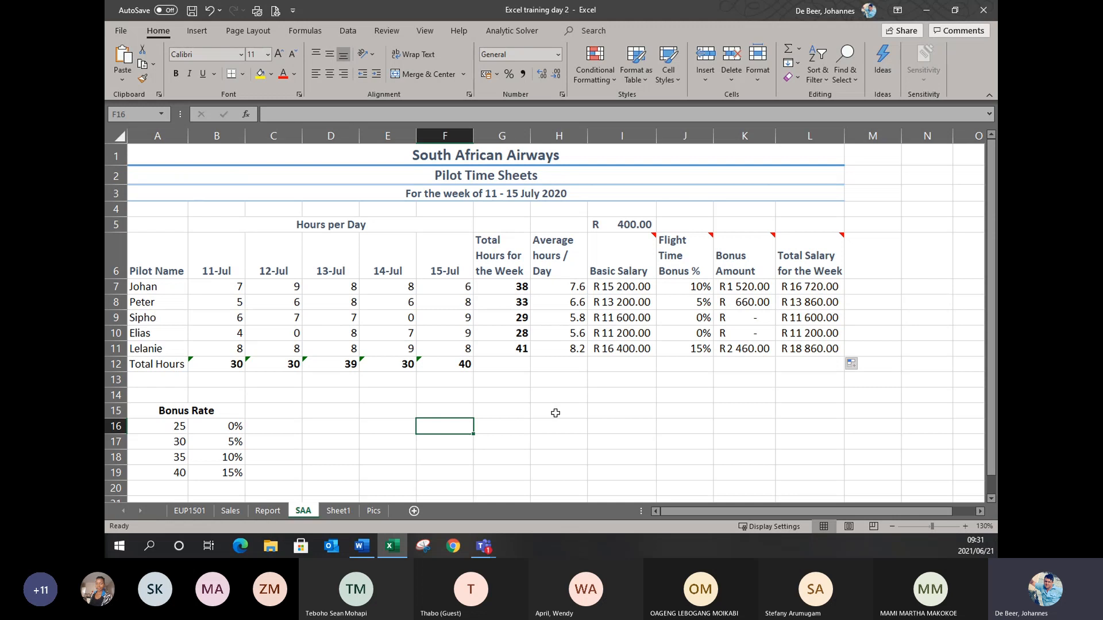
key("alt+Tab")
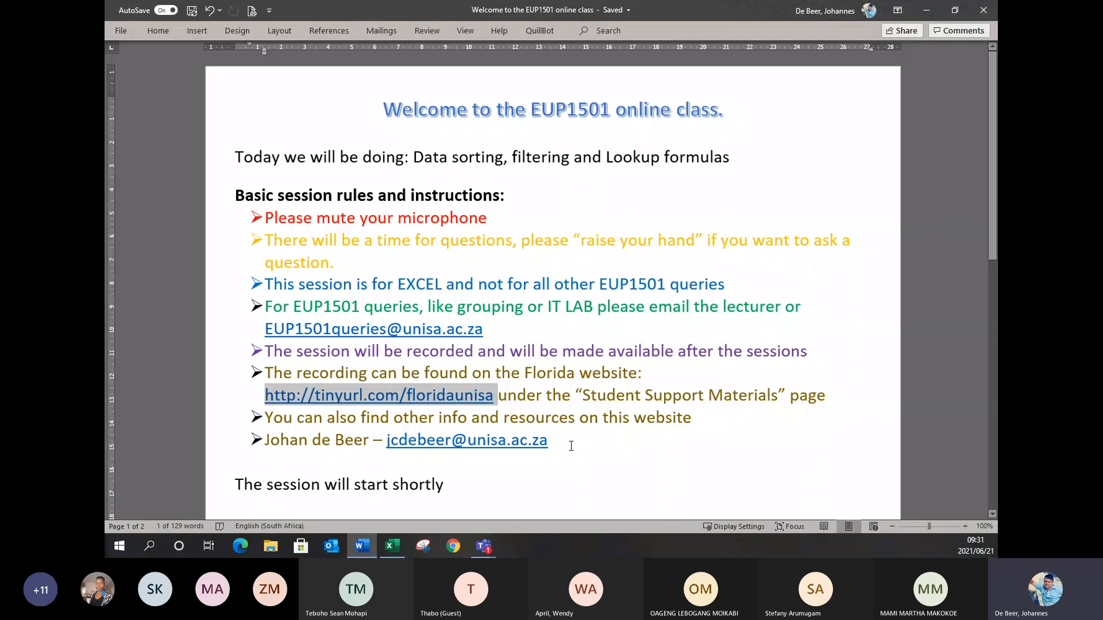
key("alt+Tab")
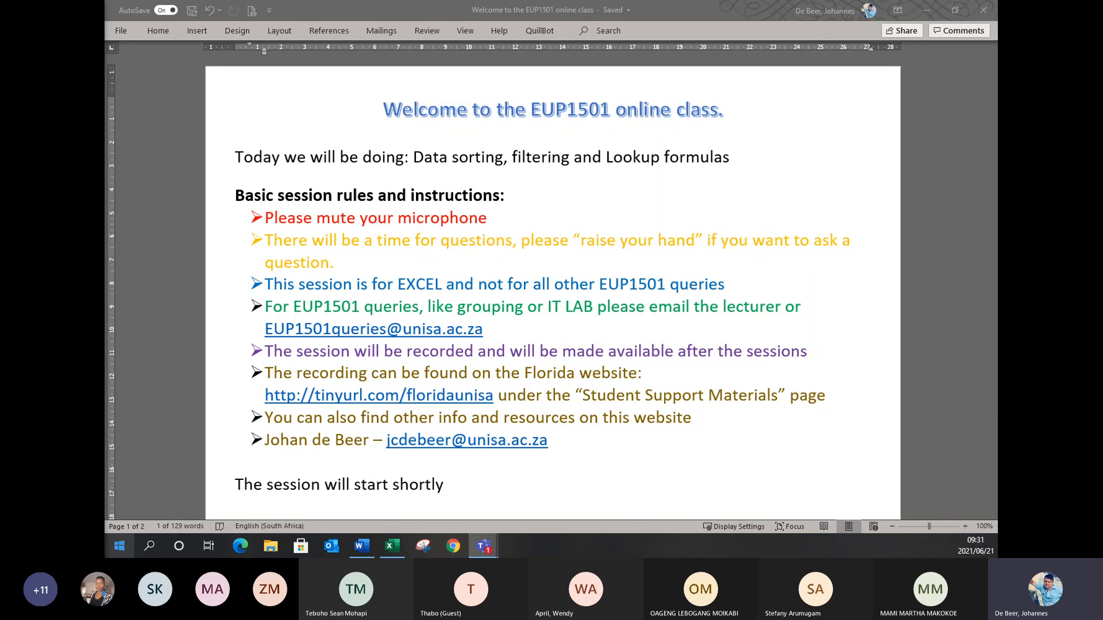
key("alt+Tab")
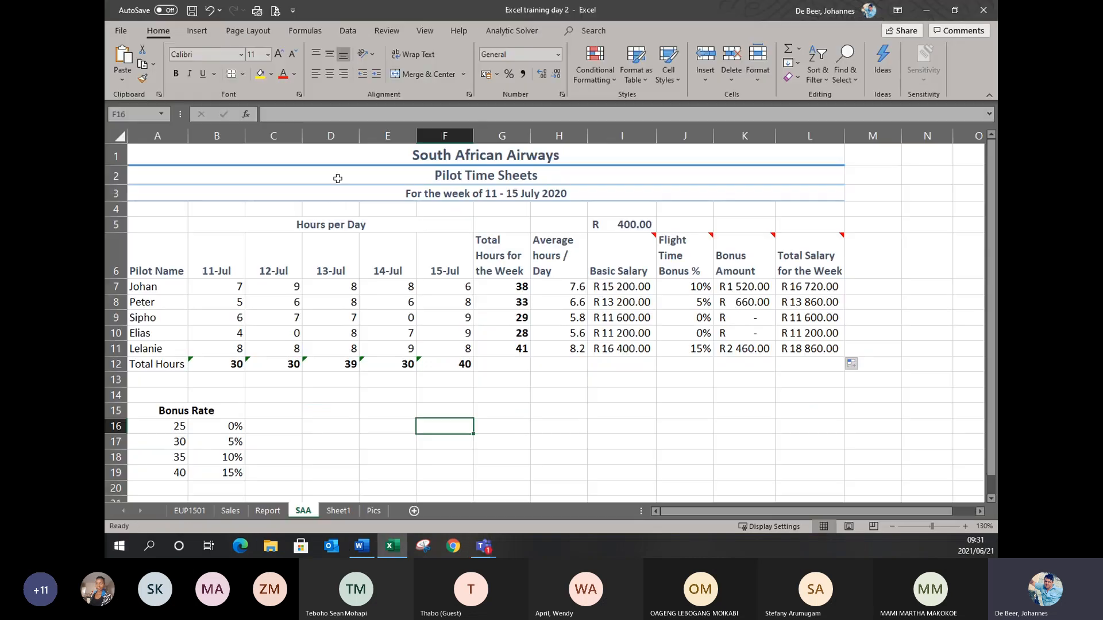
left_click(589, 413)
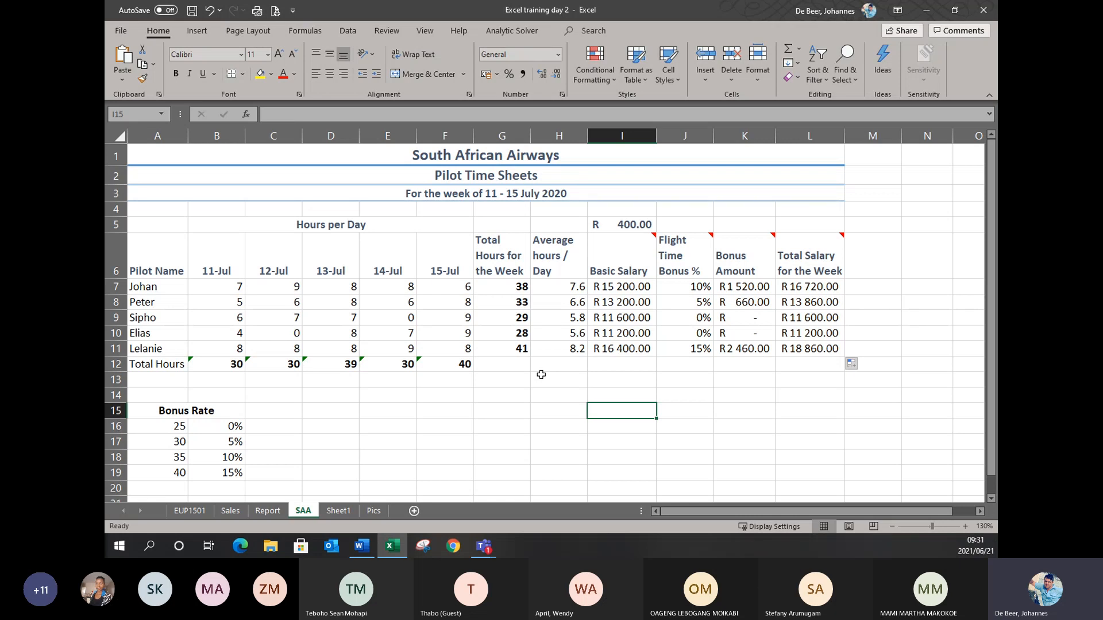
Enter the function names vlookup in G16 and hlookup in G17 beside the Bonus Rate table.
left_click(492, 426)
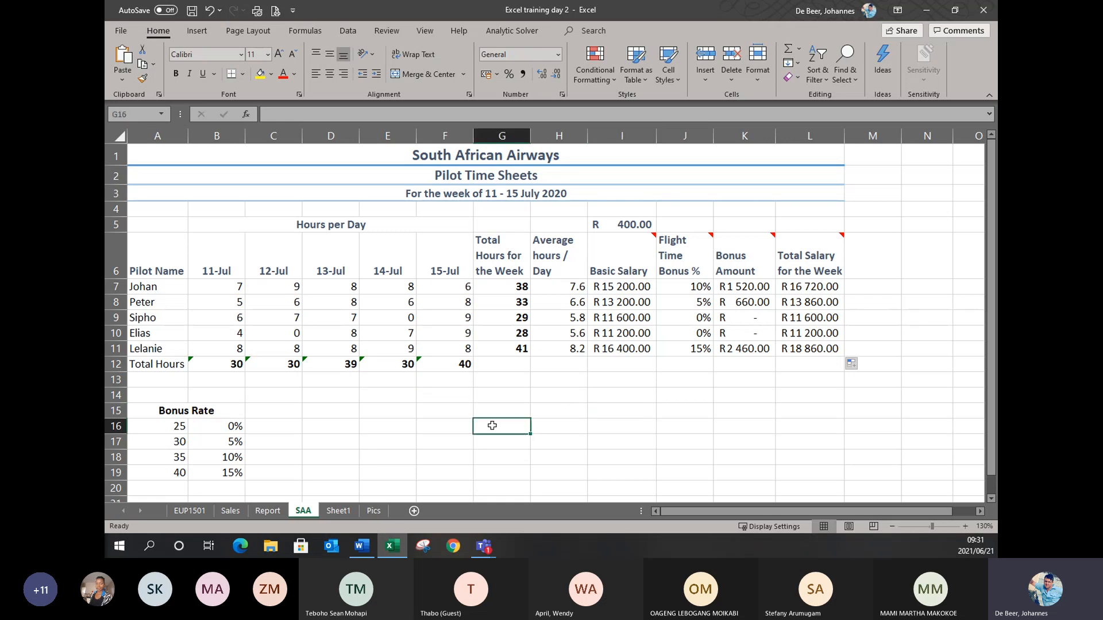
type("vlook")
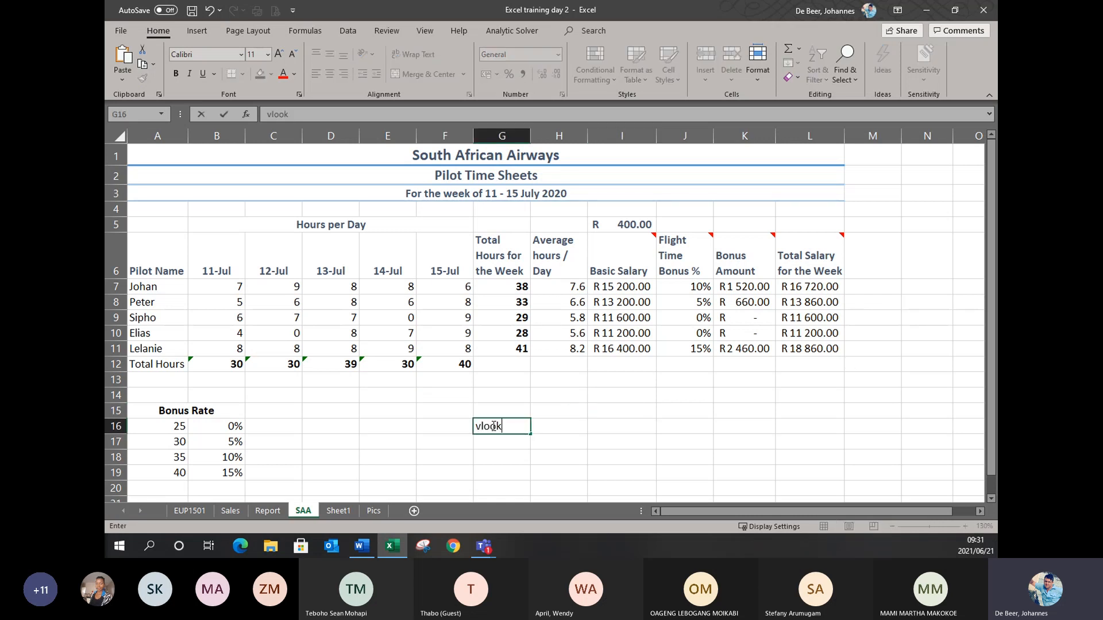
type("up")
key("Return")
type("h")
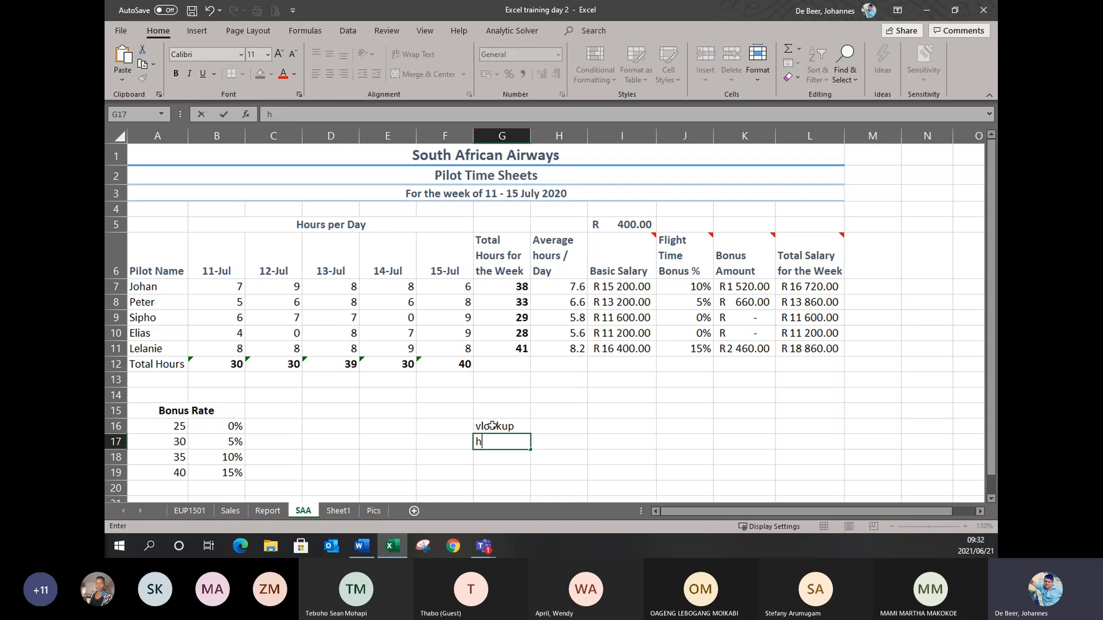
type("lookup")
left_click(581, 442)
left_click_drag(499, 429, 505, 442)
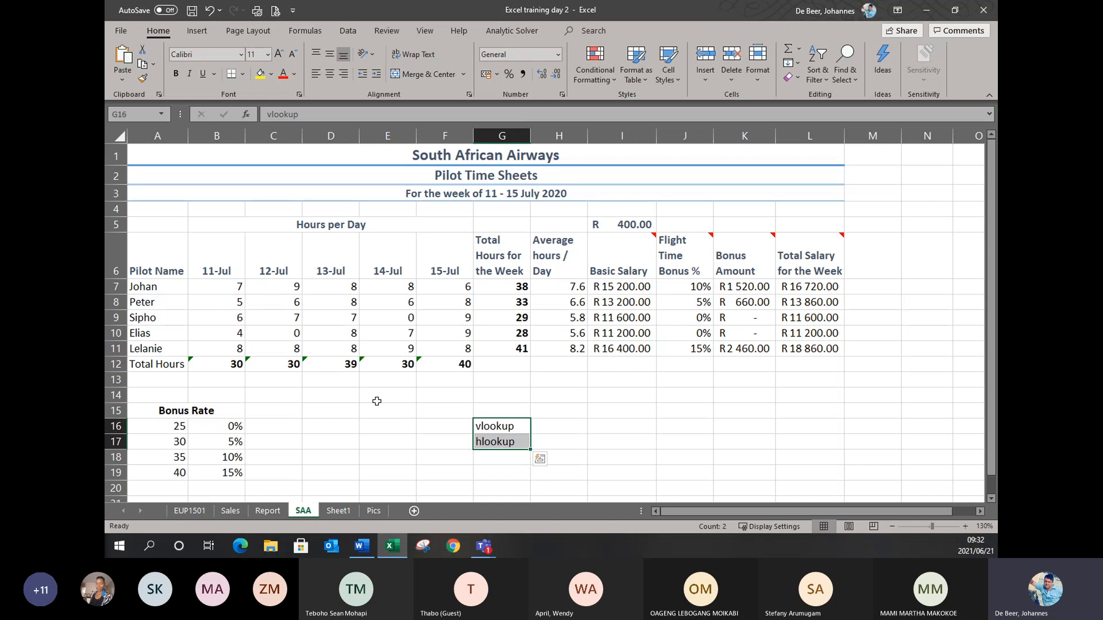
Review the two lookup function names in G16 and G17 and clear them from the sheet.
left_click(489, 426)
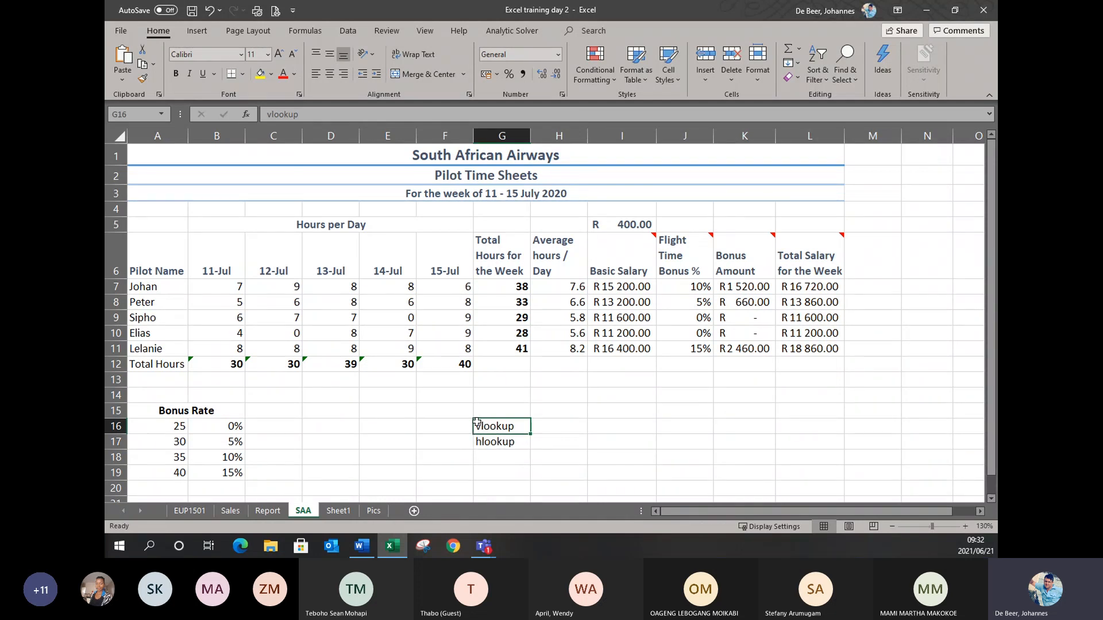
left_click(485, 442)
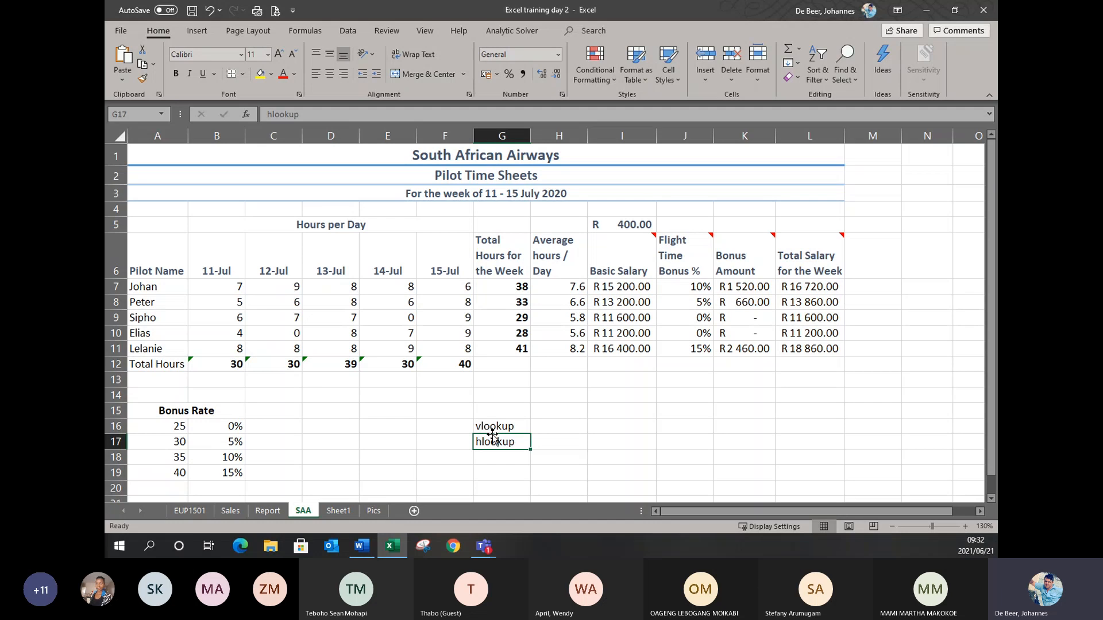
left_click_drag(516, 409, 509, 443)
key("Delete")
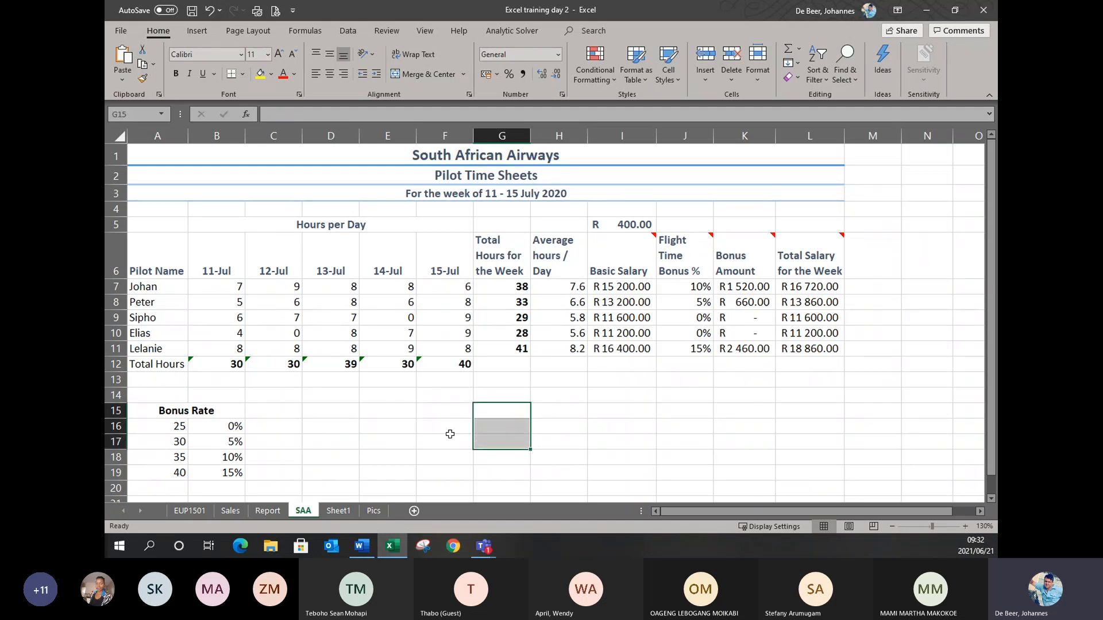
left_click(408, 422)
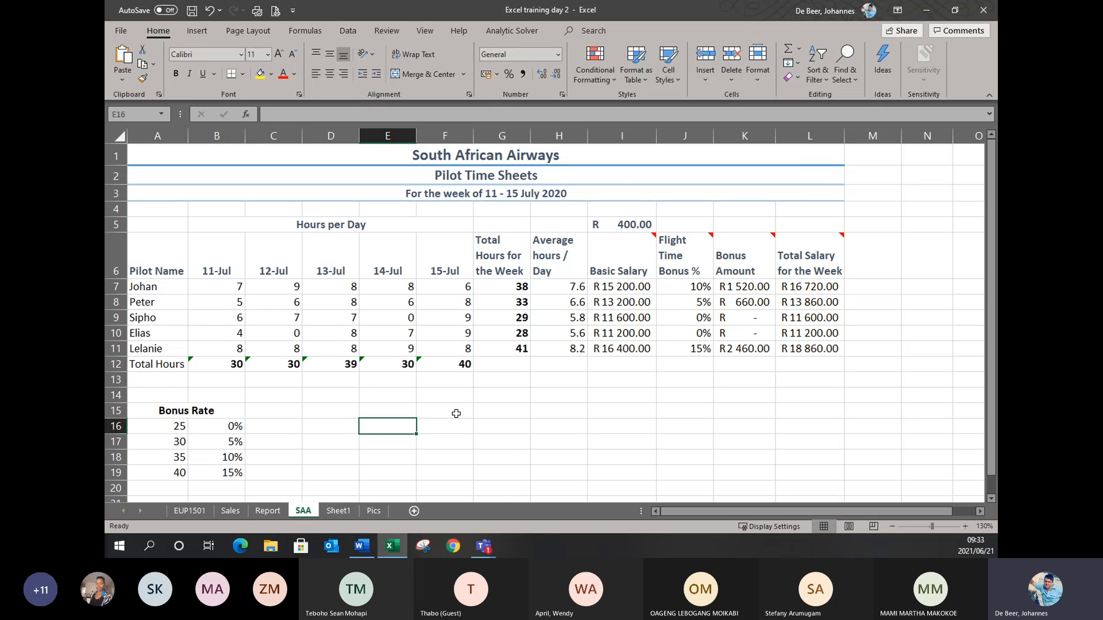
Examine the Report sheet's student number and name fields and compare them with the student list on the EUP1501 sheet.
left_click(268, 510)
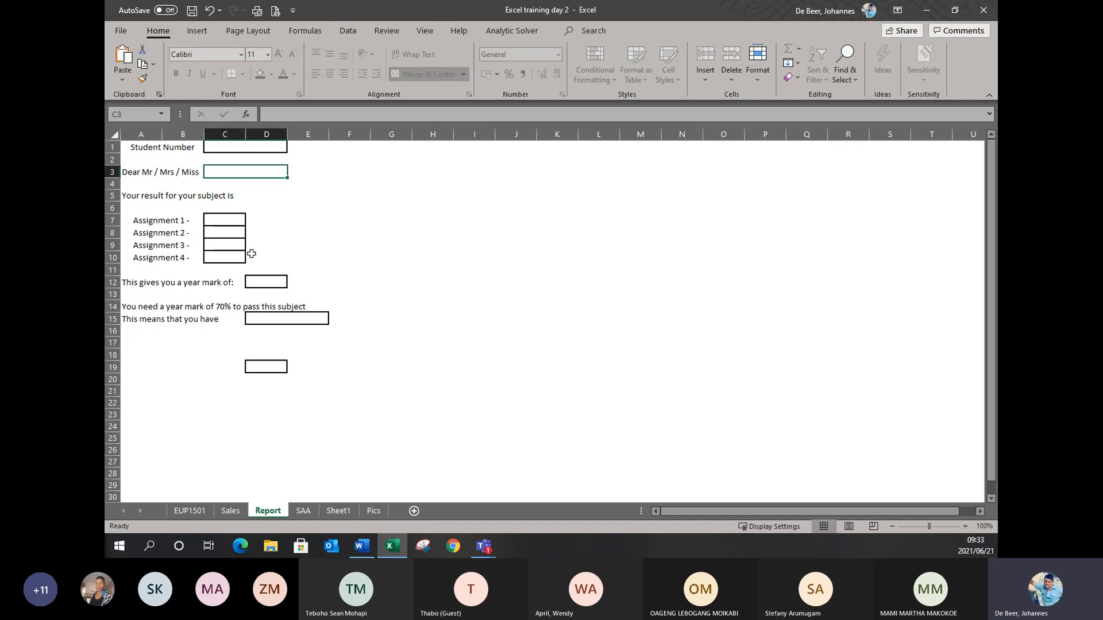
left_click(217, 148)
left_click(231, 174)
left_click(197, 512)
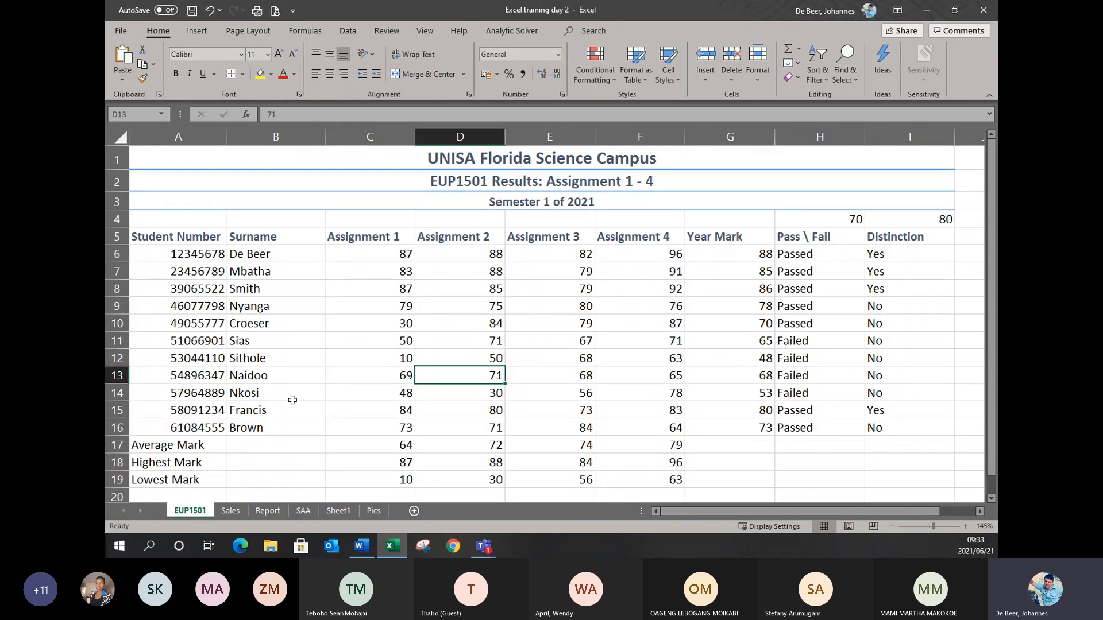
left_click(194, 324)
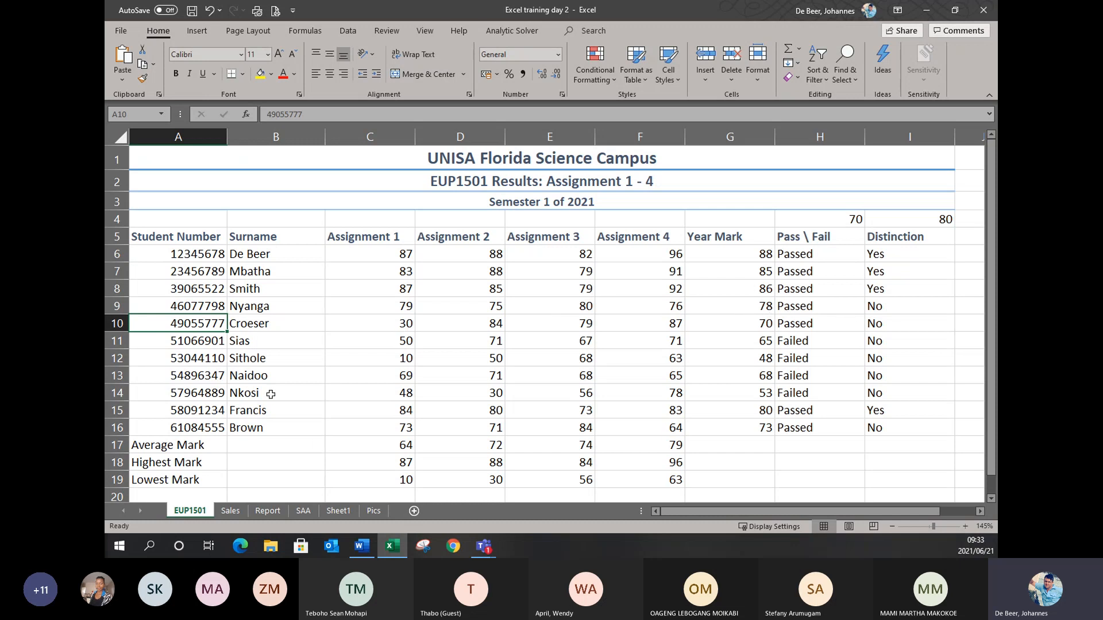
left_click(268, 511)
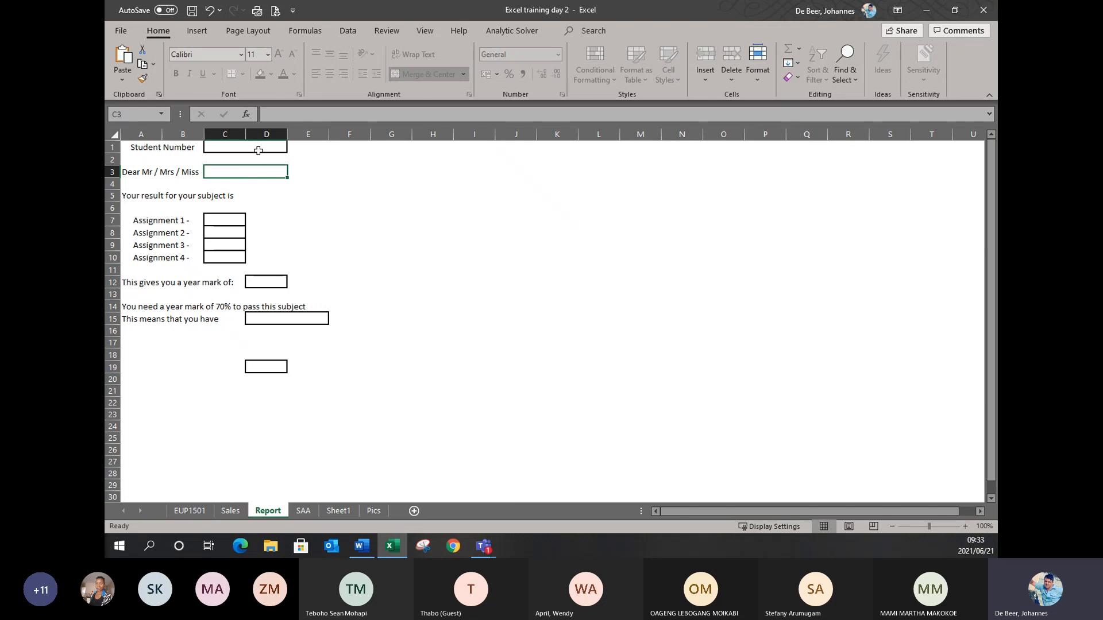
left_click(190, 511)
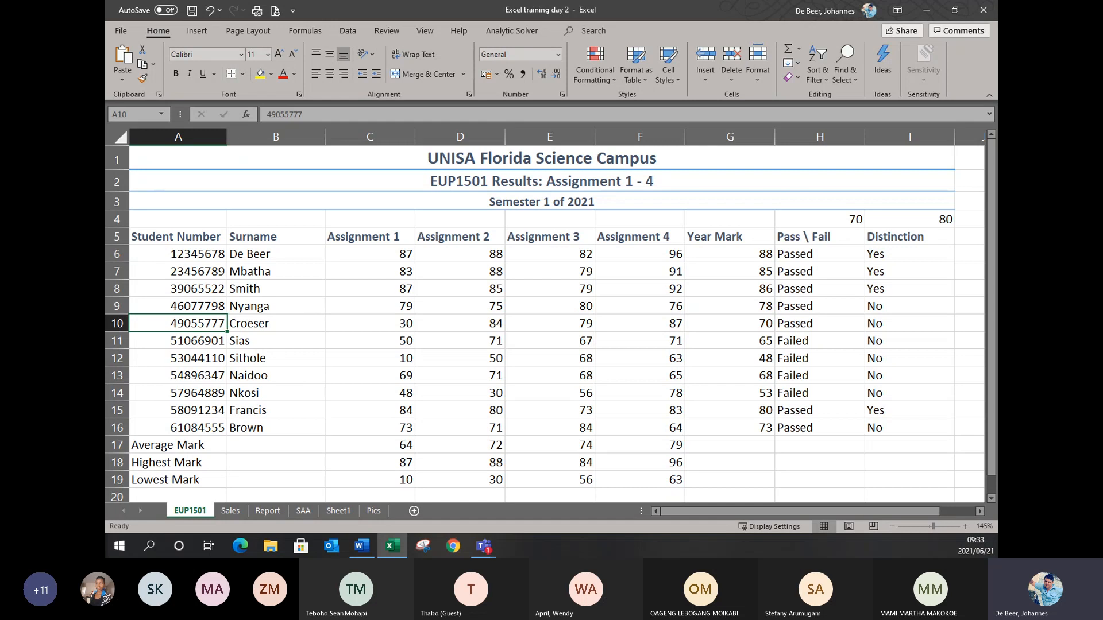
Examine the heading row 5 and student numbers in A6:A16, and return to the Student Number cell C1 on the Report sheet.
left_click(109, 237)
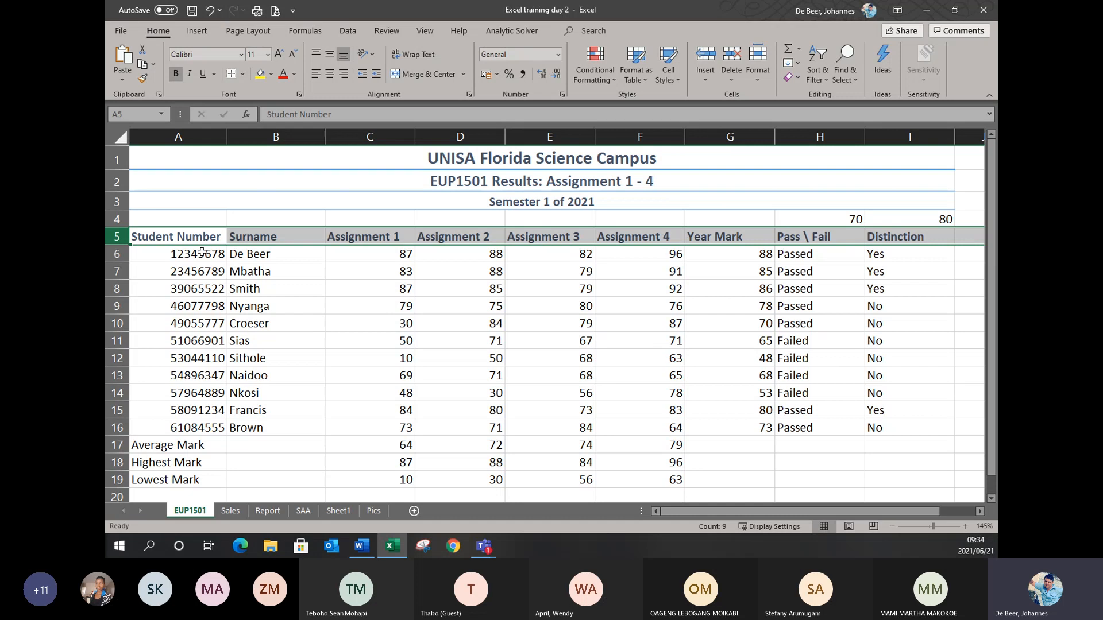
left_click_drag(201, 251, 198, 429)
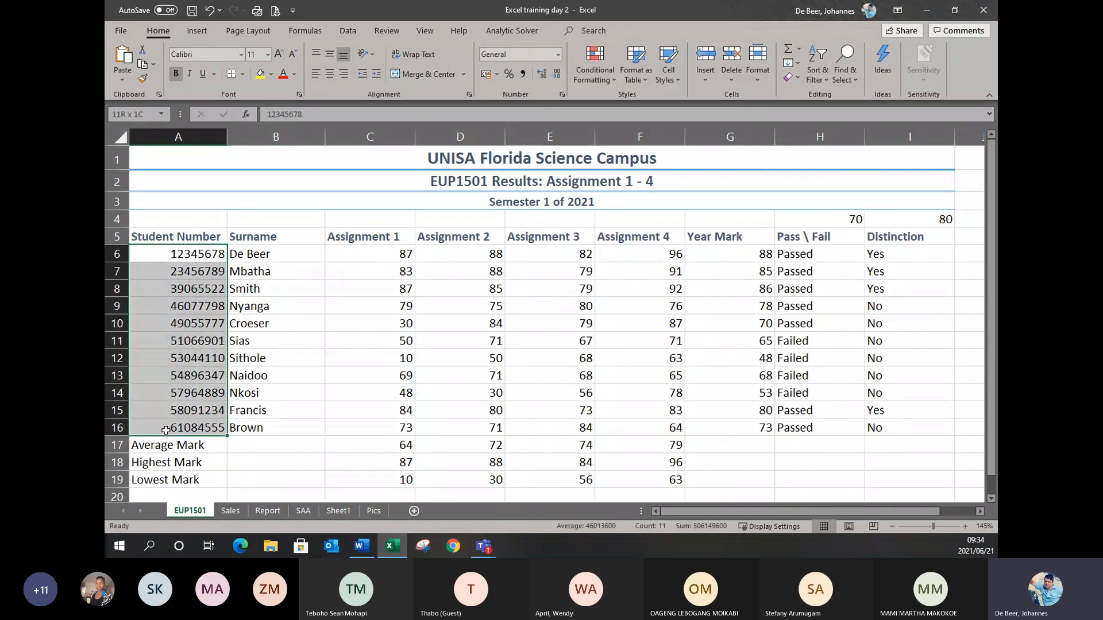
left_click(267, 511)
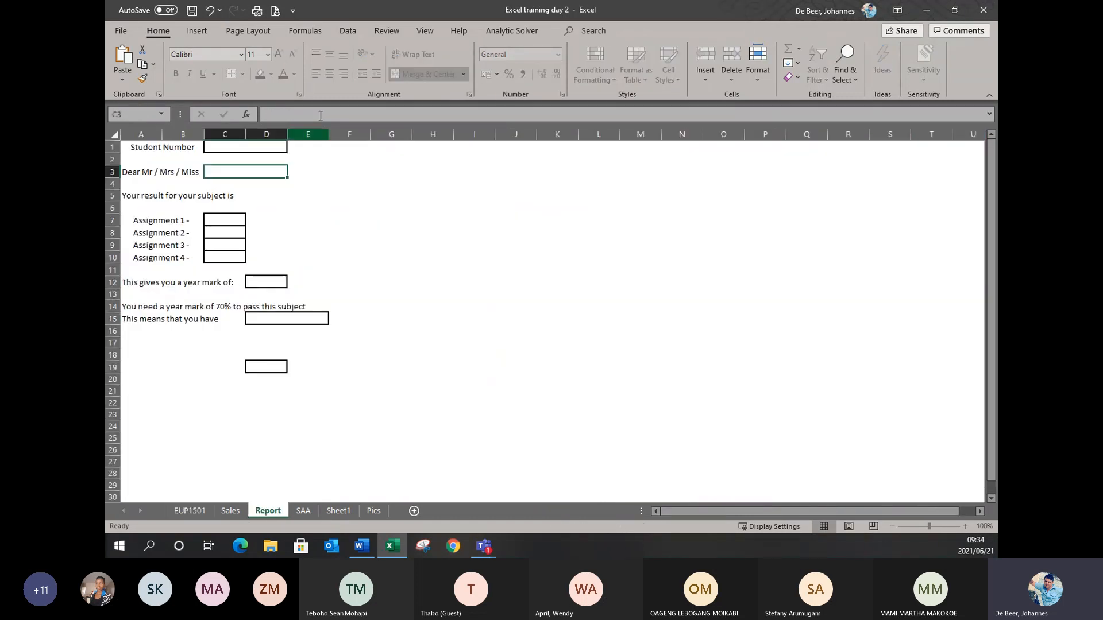
left_click(247, 147)
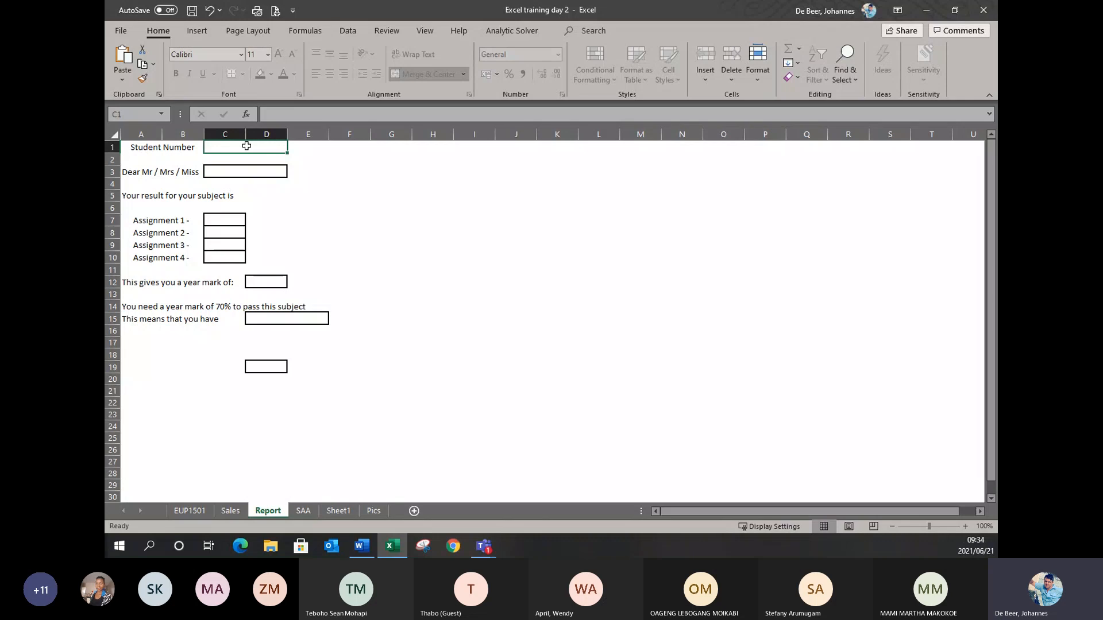
Enter the first listed student's number in cell C1 of the Report sheet.
type("12345678")
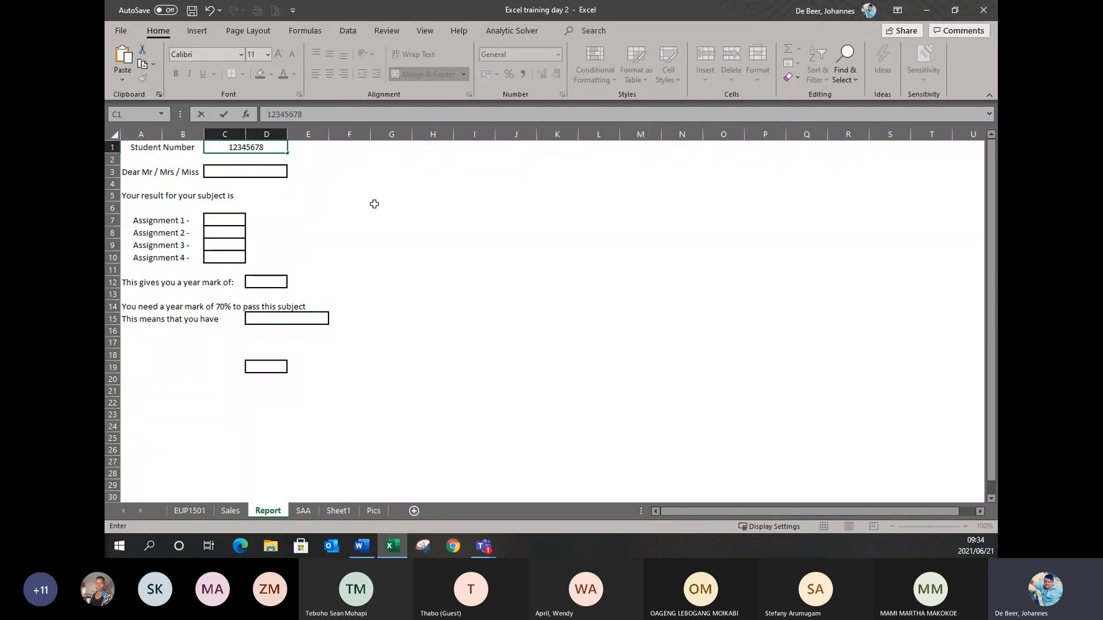
key("ctrl+Return")
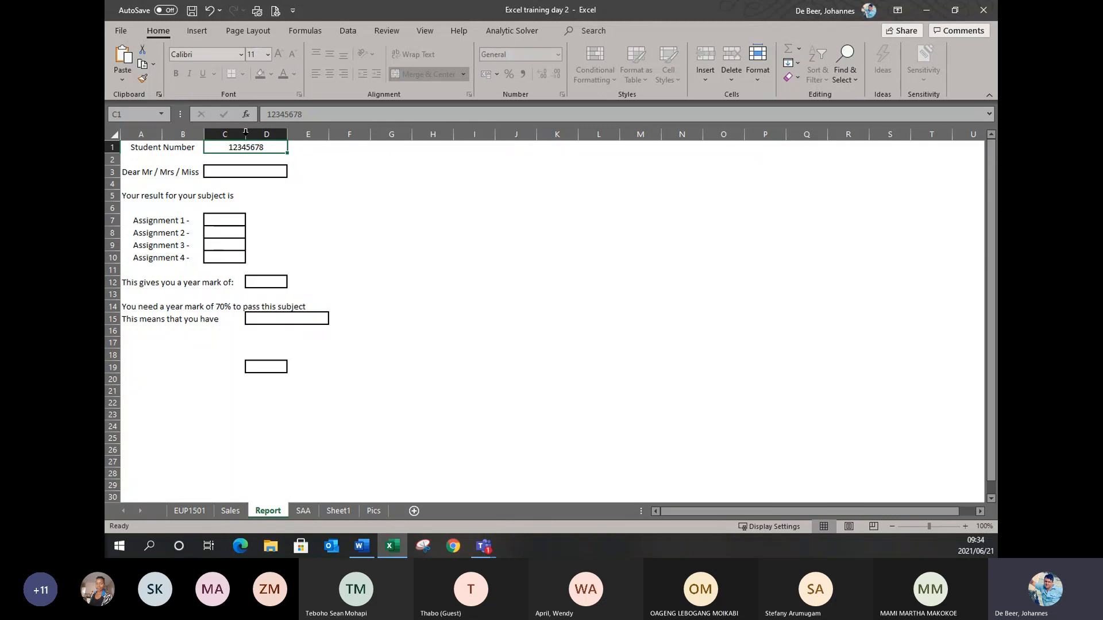
Examine the matching row 6, the student numbers in A6:A16 and the surname in B6 on the EUP1501 sheet against the Report's C3 name field.
left_click(190, 510)
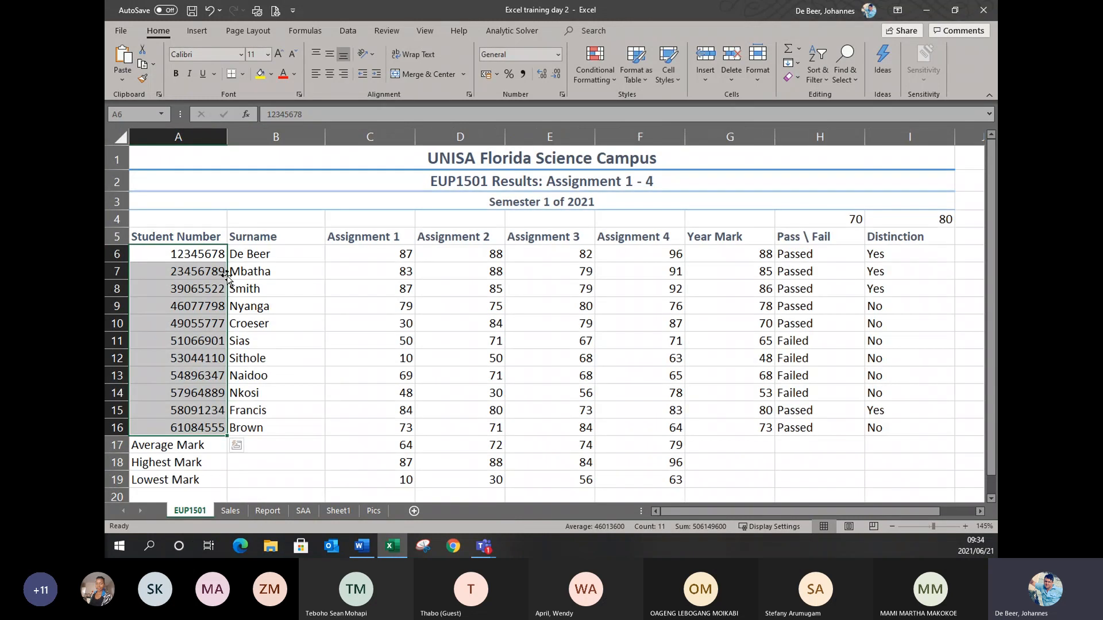
left_click(110, 255)
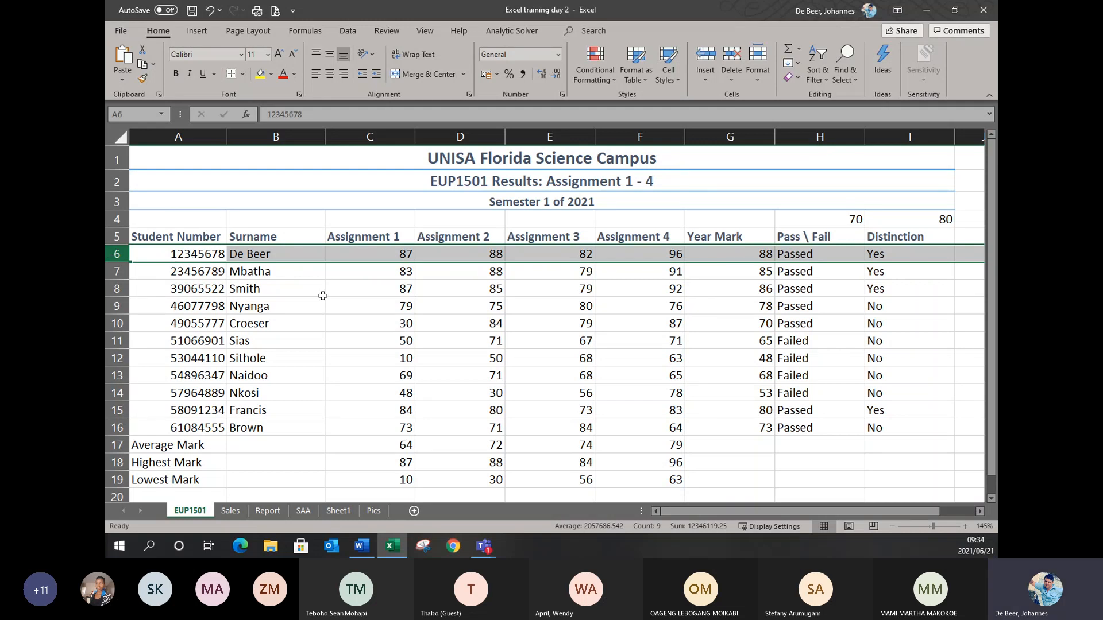
left_click_drag(182, 254, 154, 424)
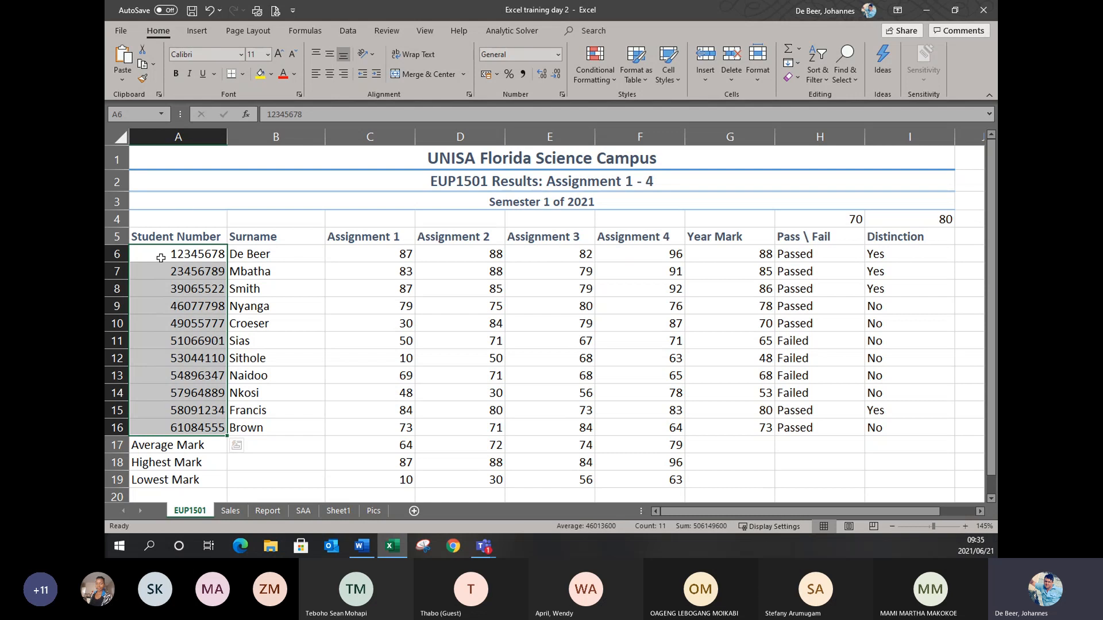
left_click_drag(161, 254, 730, 256)
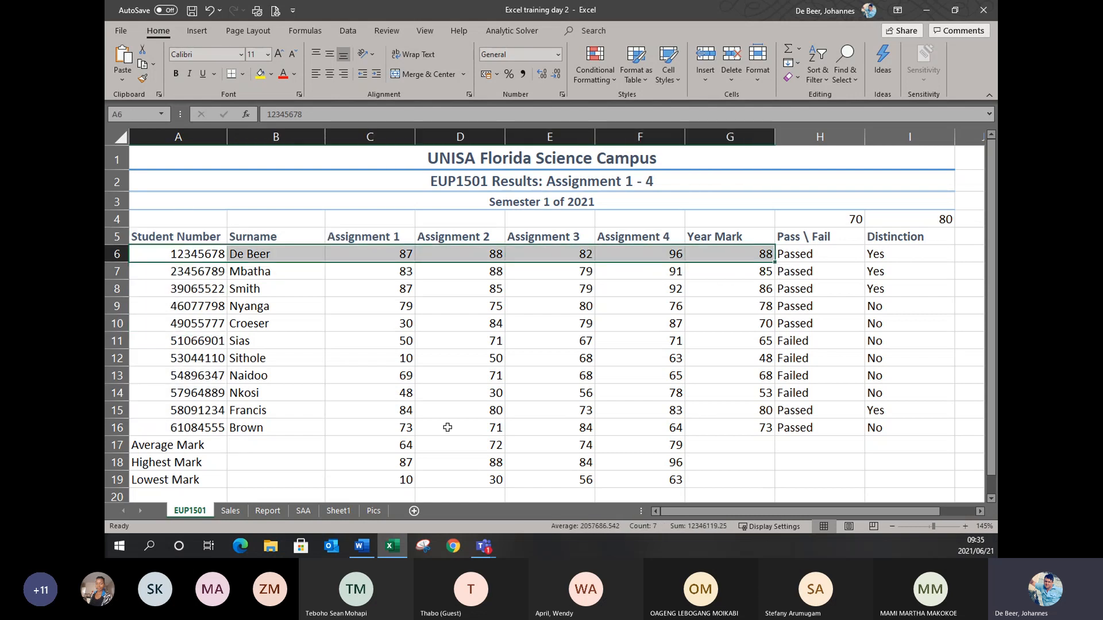
left_click(365, 389)
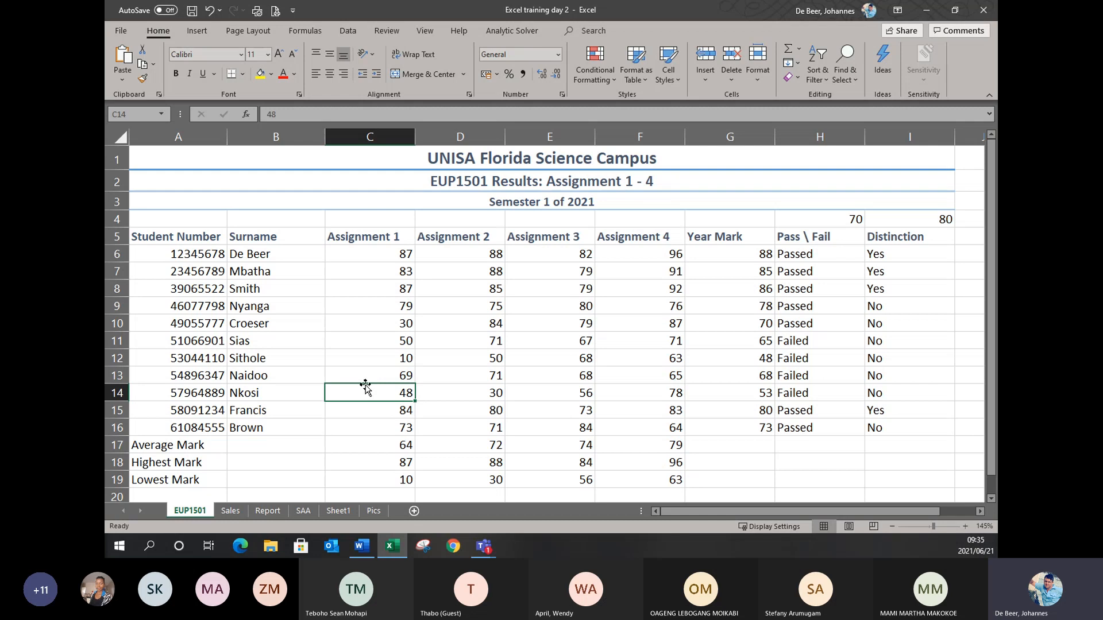
left_click(267, 511)
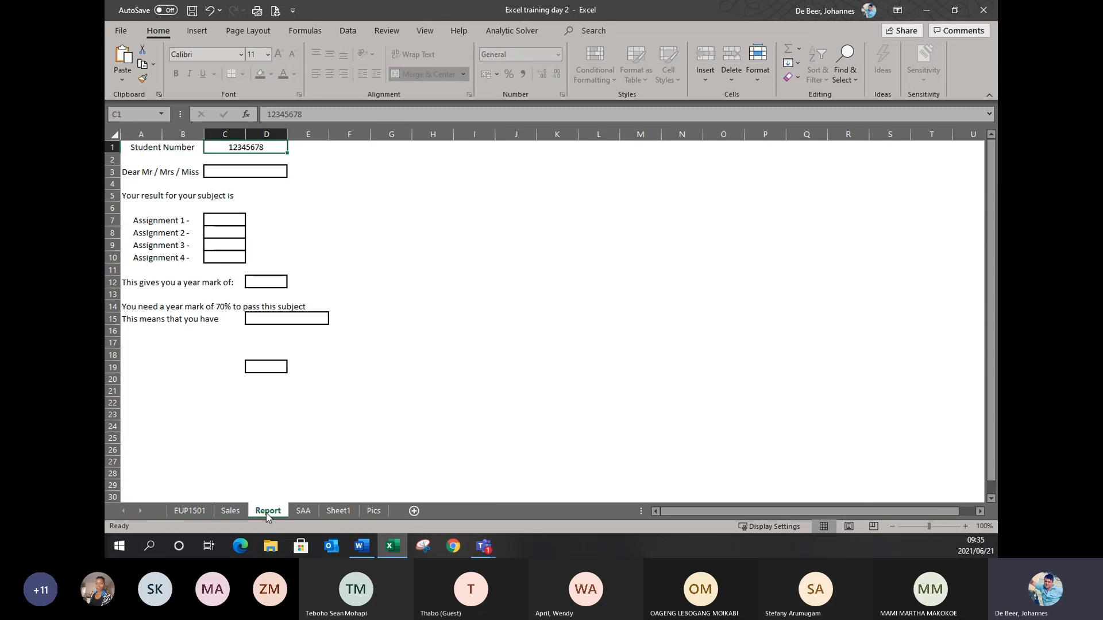
left_click(256, 171)
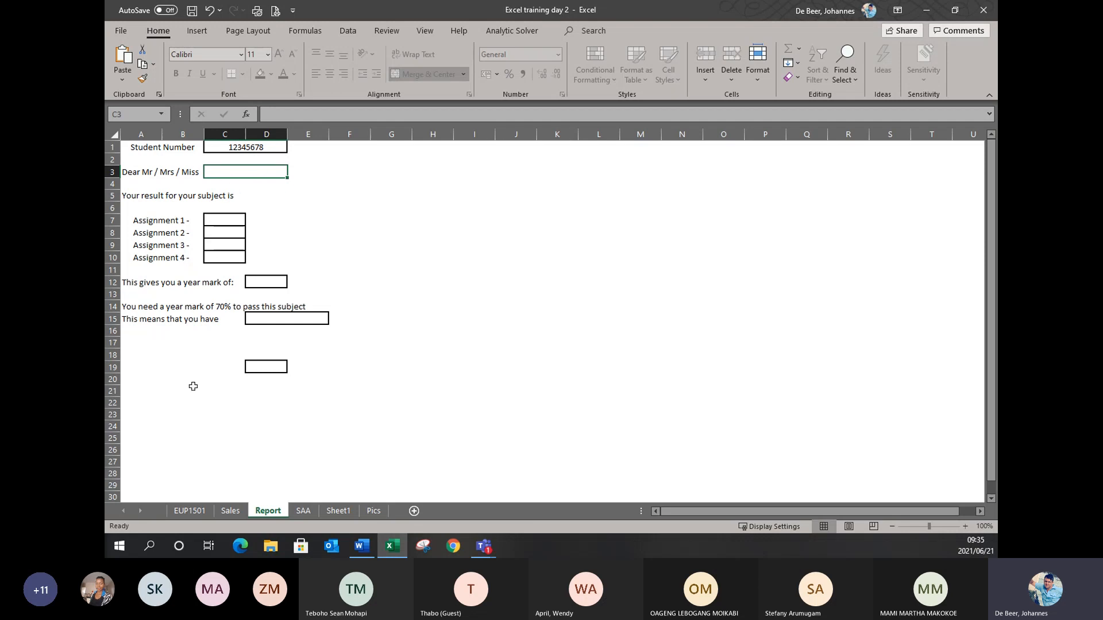
left_click(189, 511)
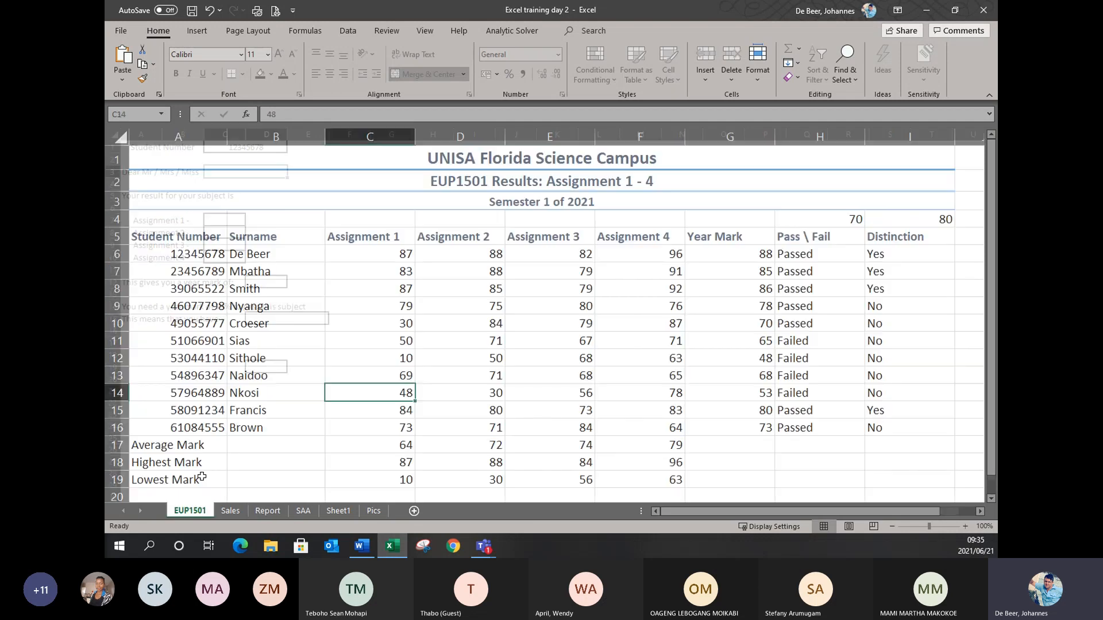
left_click(256, 254)
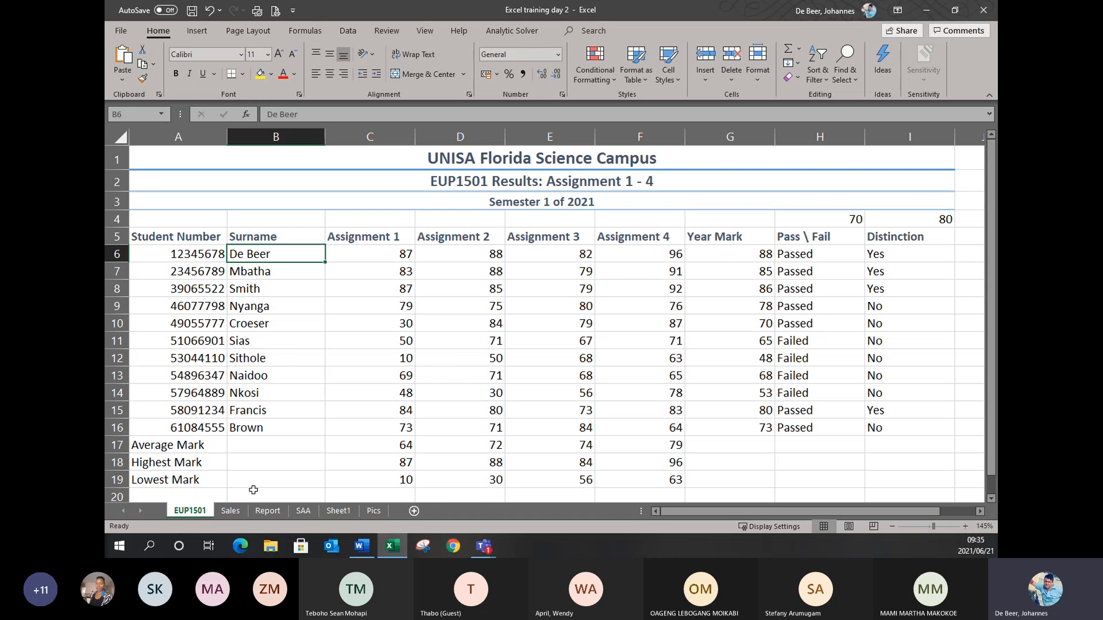
Search for the VLOOKUP function and insert it in C3 of the Report sheet with C1 as the lookup value.
left_click(267, 511)
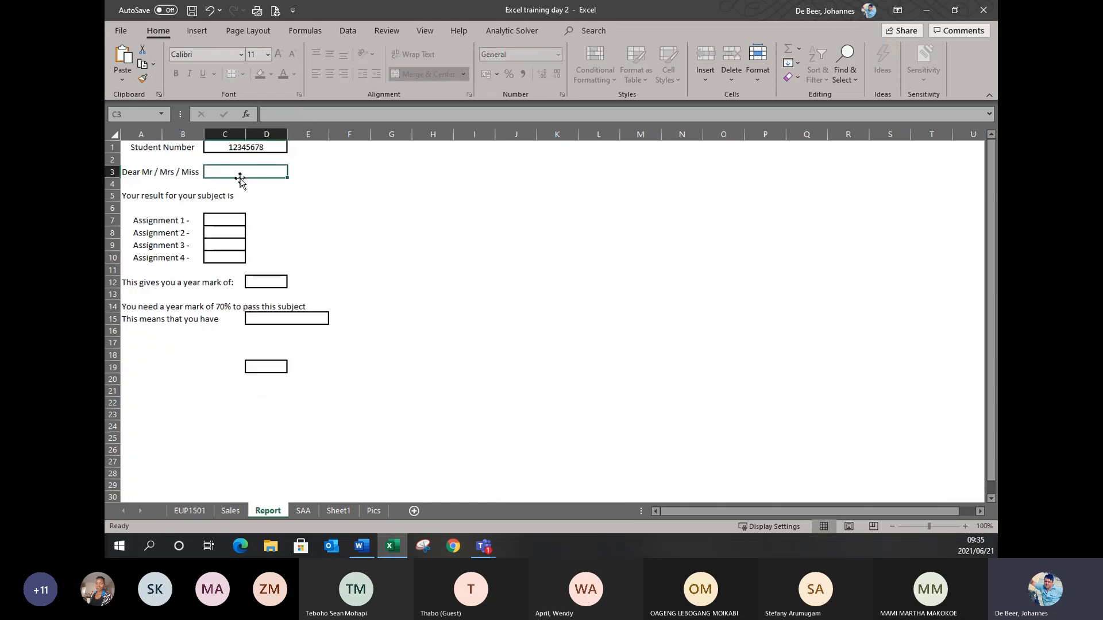
left_click(247, 115)
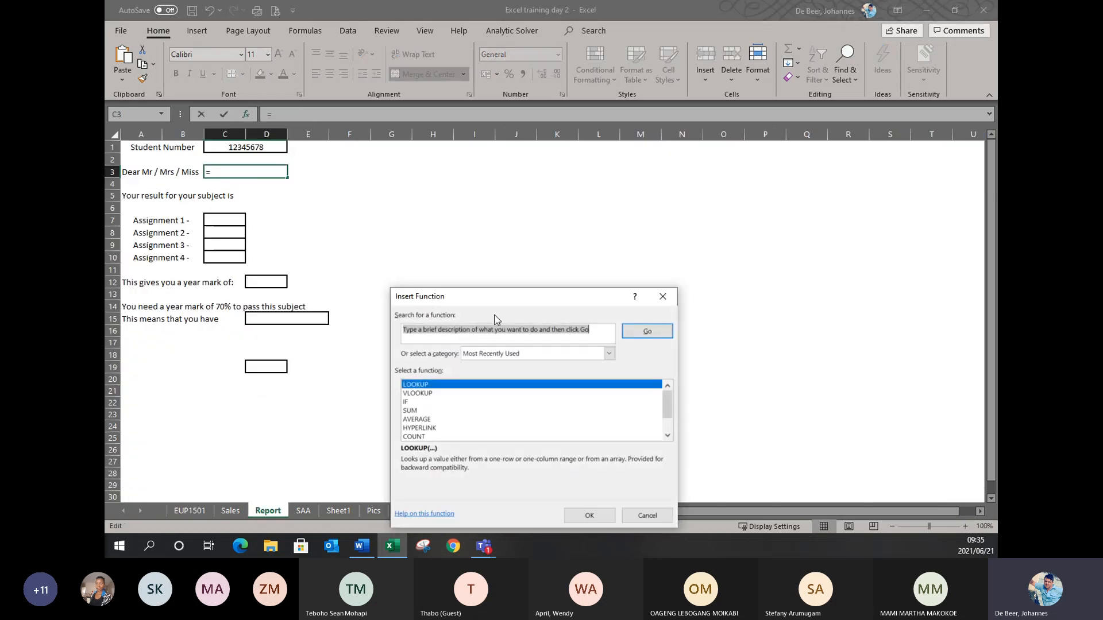
left_click_drag(500, 299, 524, 189)
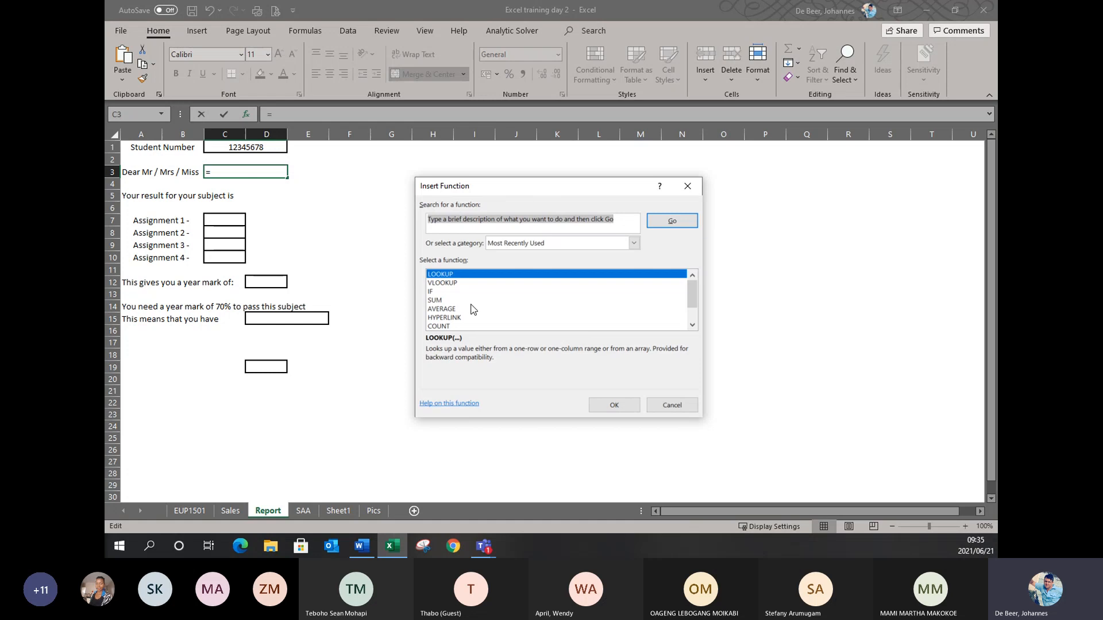
left_click(439, 283)
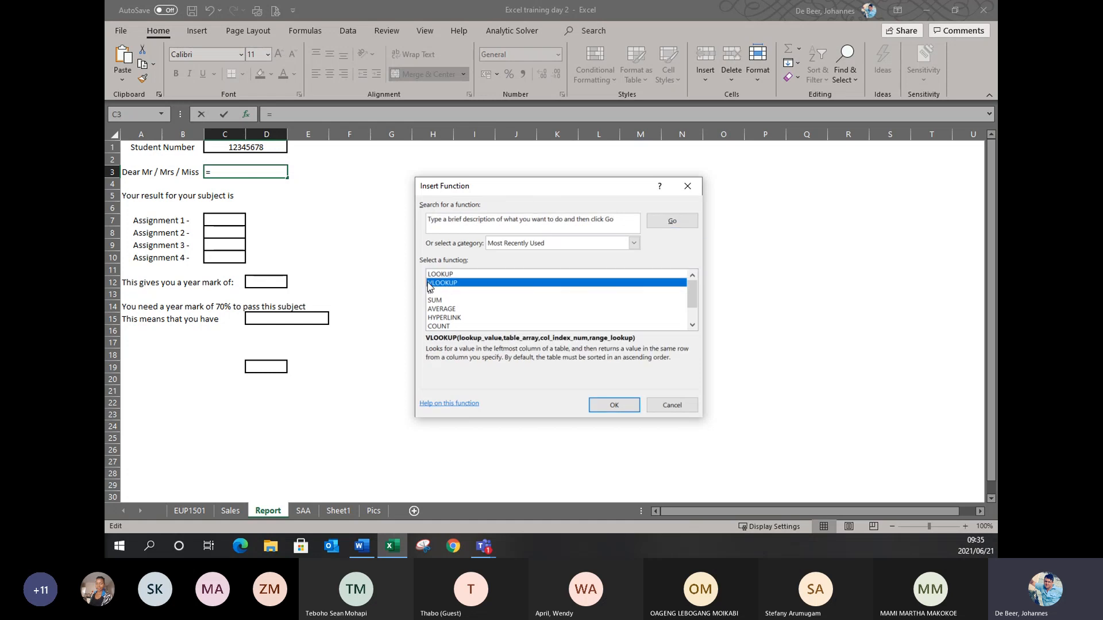
left_click(625, 217)
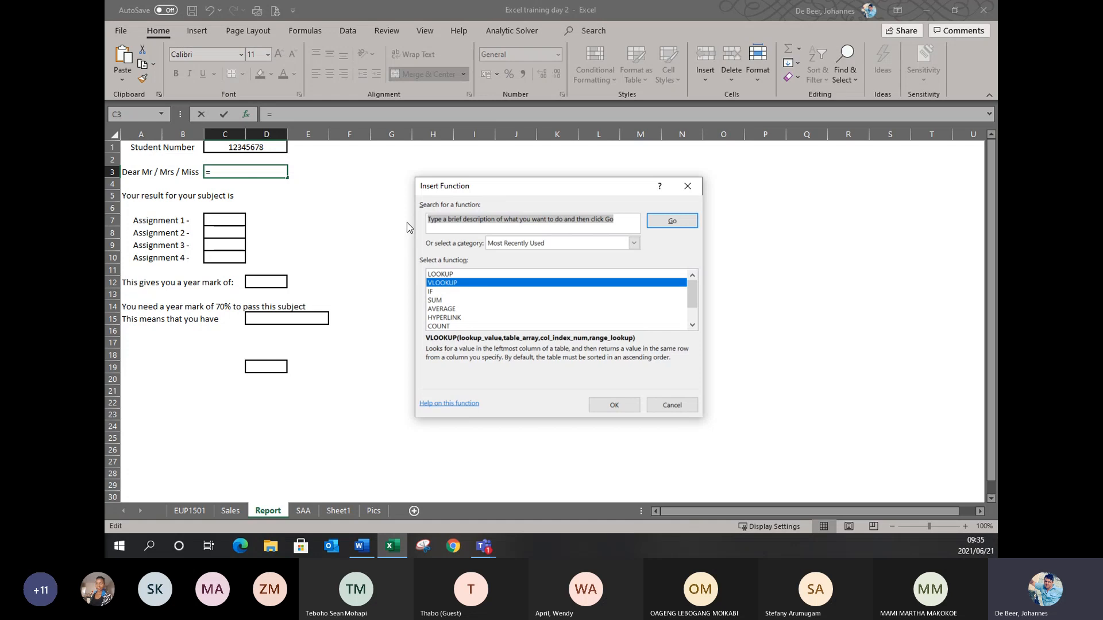
type("vlookup")
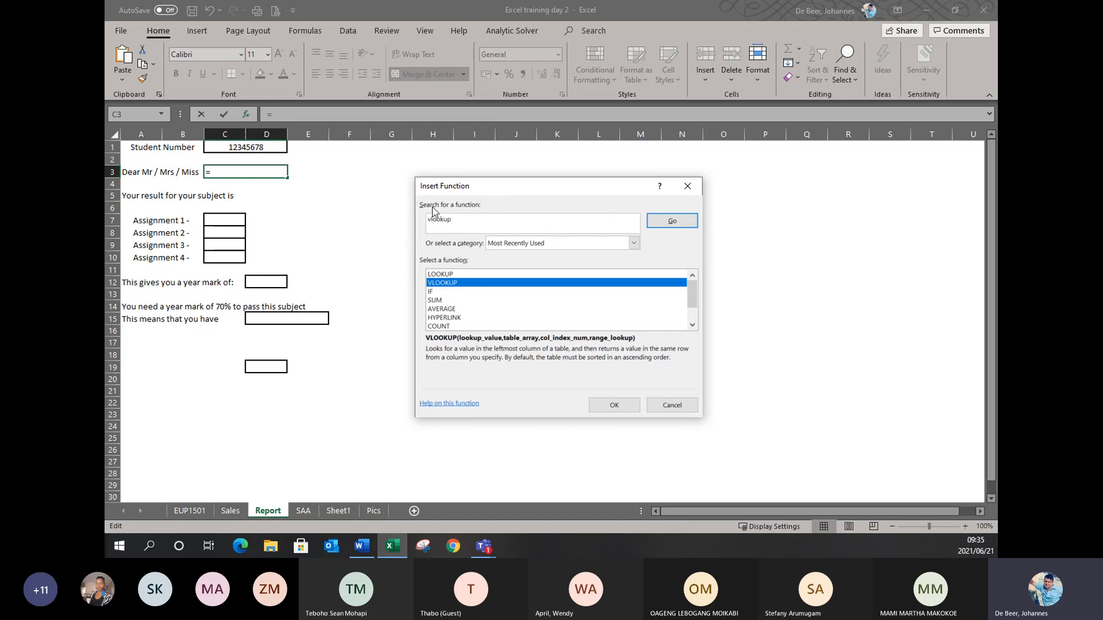
left_click(673, 221)
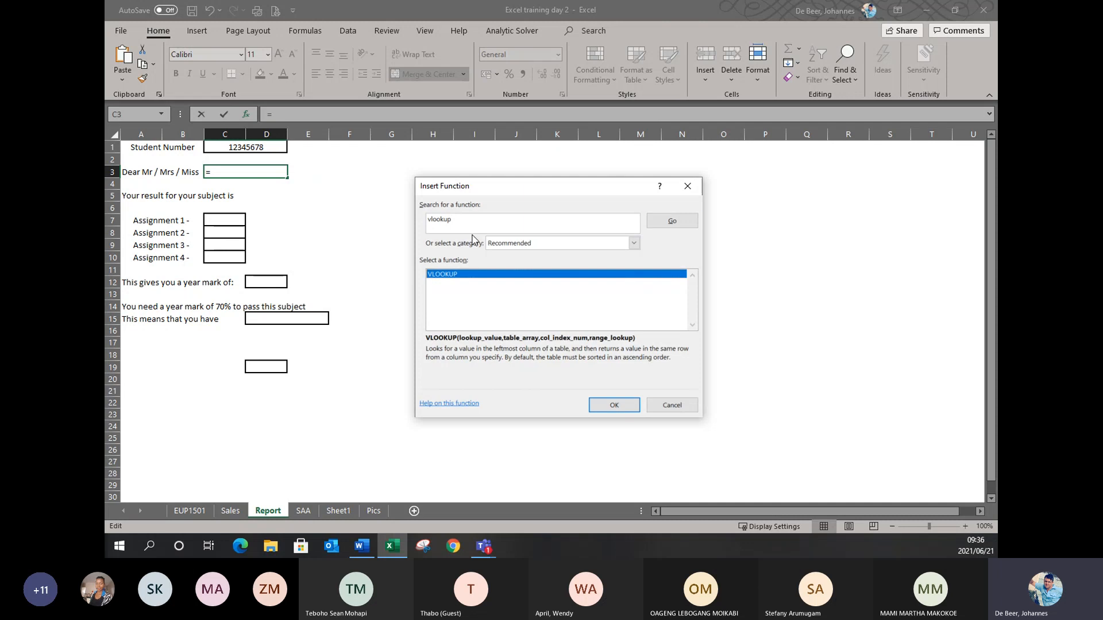
double_click(451, 276)
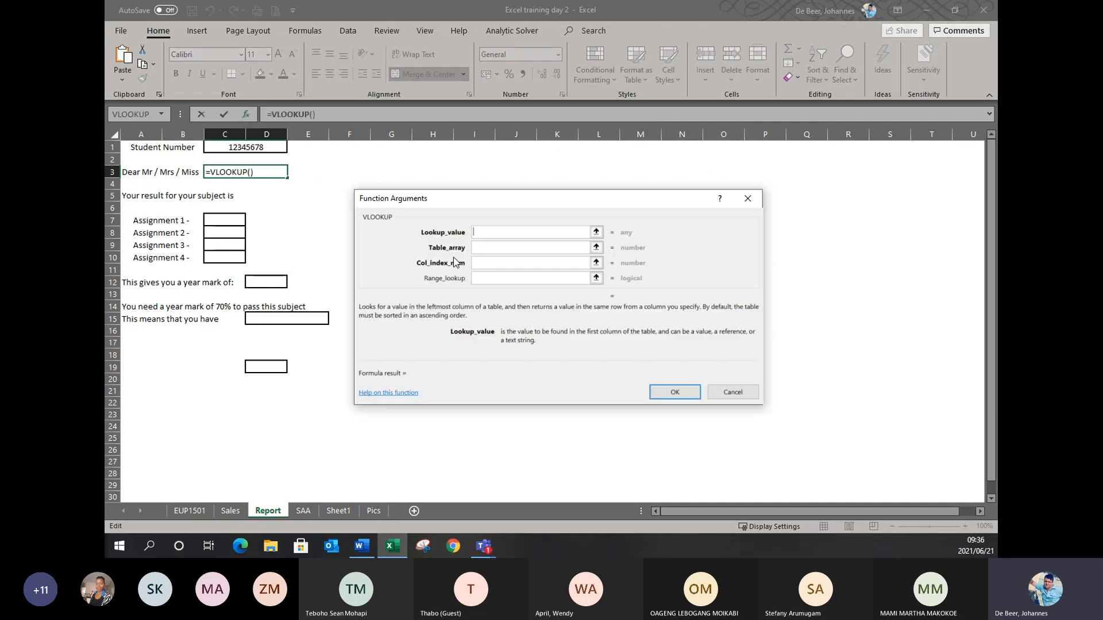
left_click_drag(460, 206, 473, 167)
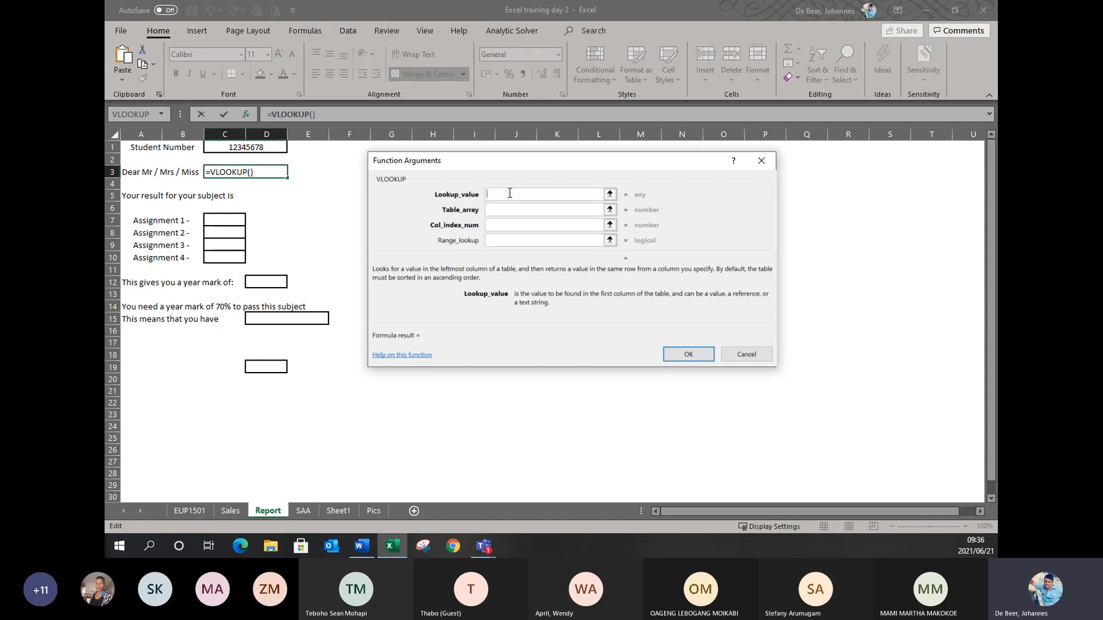
left_click(236, 147)
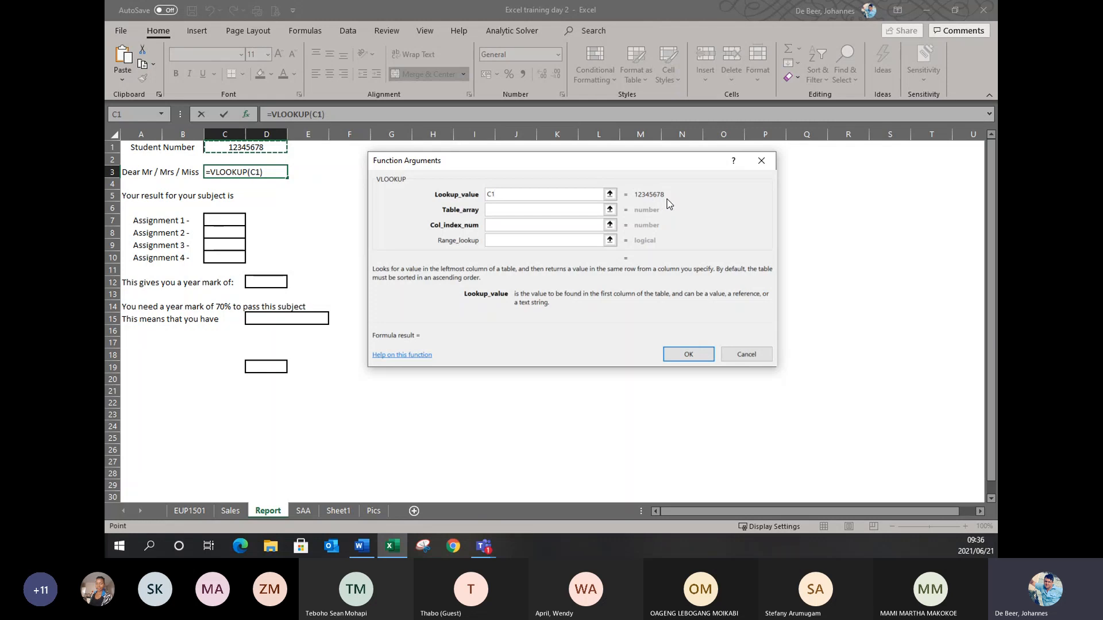
Try to set the VLOOKUP table array to the EUP1501 sheet range, first as A6:I10 and again as A6:I11.
left_click(547, 210)
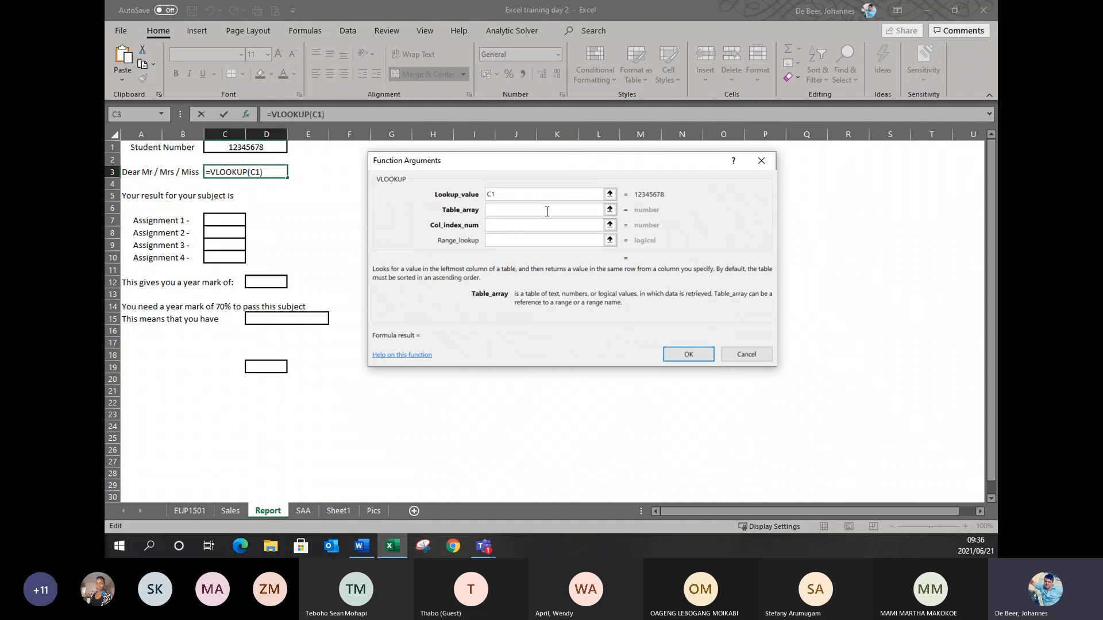
left_click(189, 511)
left_click_drag(193, 254, 865, 322)
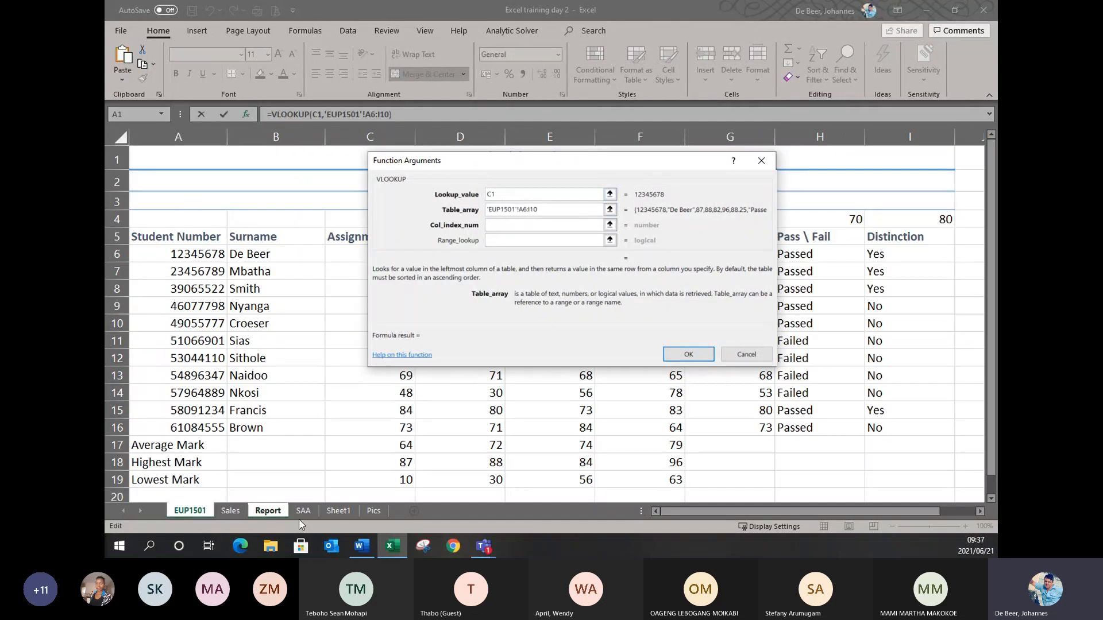
left_click_drag(543, 211, 487, 209)
key("BackSpace")
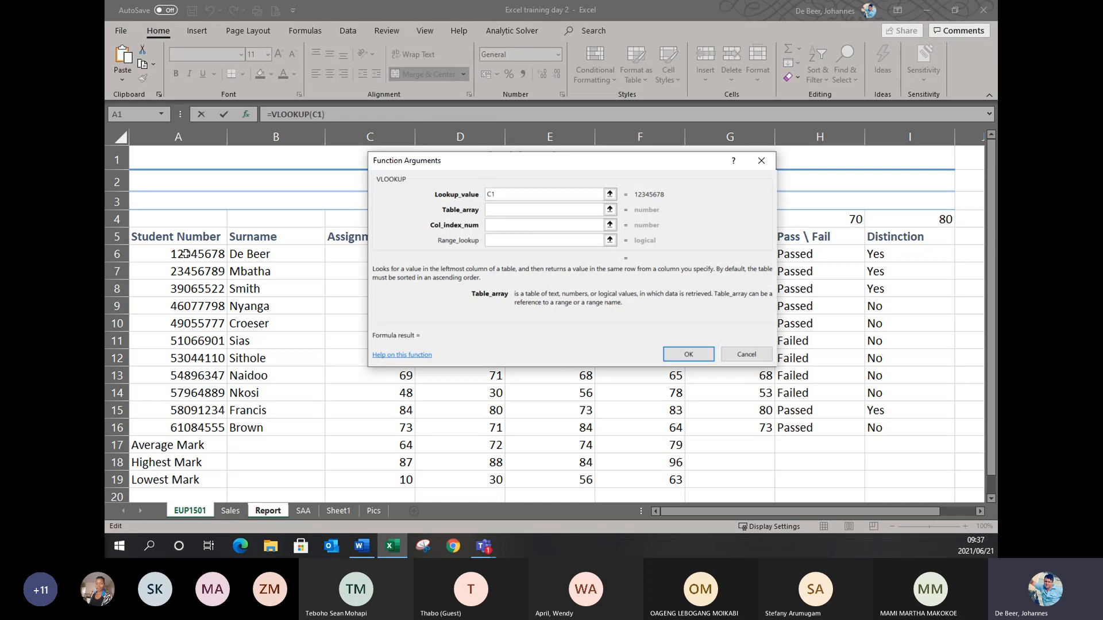
left_click_drag(186, 253, 855, 331)
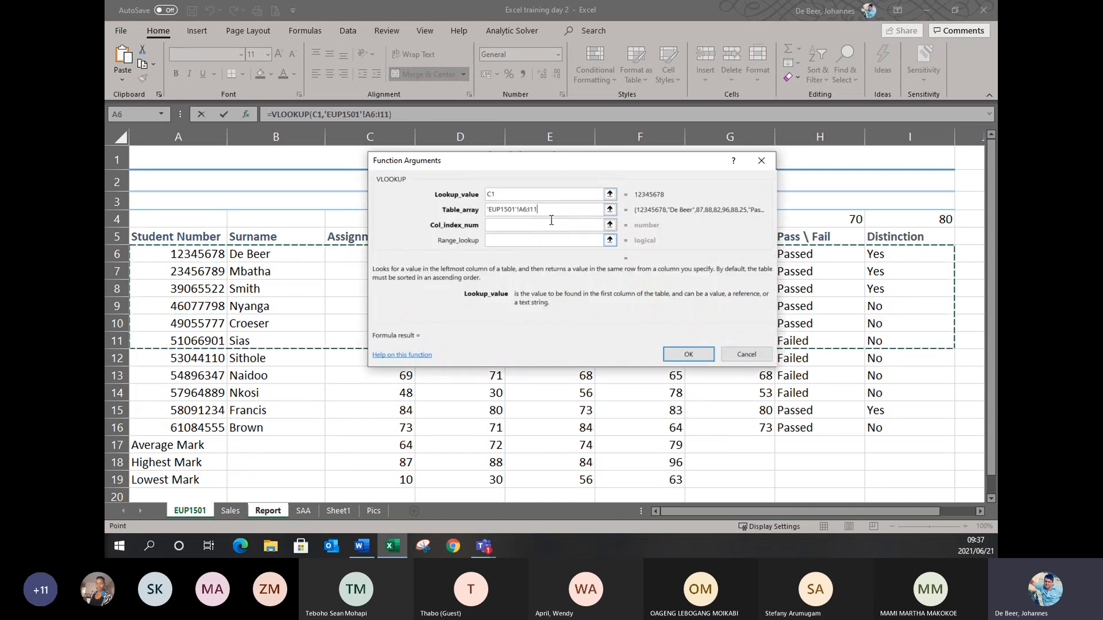
left_click(268, 512)
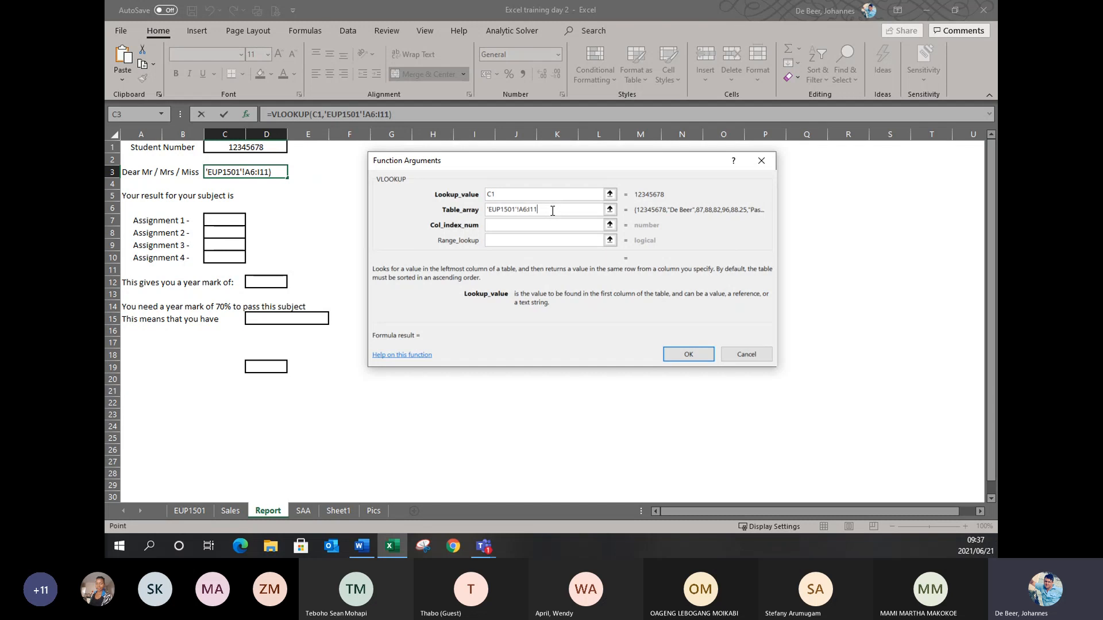
Clear the table array reference and cancel the VLOOKUP formula in C3.
key("BackSpace")
key("BackSpace")
key("BackSpace")
key("BackSpace")
key("BackSpace")
key("BackSpace")
key("BackSpace")
key("BackSpace")
key("BackSpace")
key("BackSpace")
key("BackSpace")
key("BackSpace")
key("BackSpace")
key("BackSpace")
key("BackSpace")
key("BackSpace")
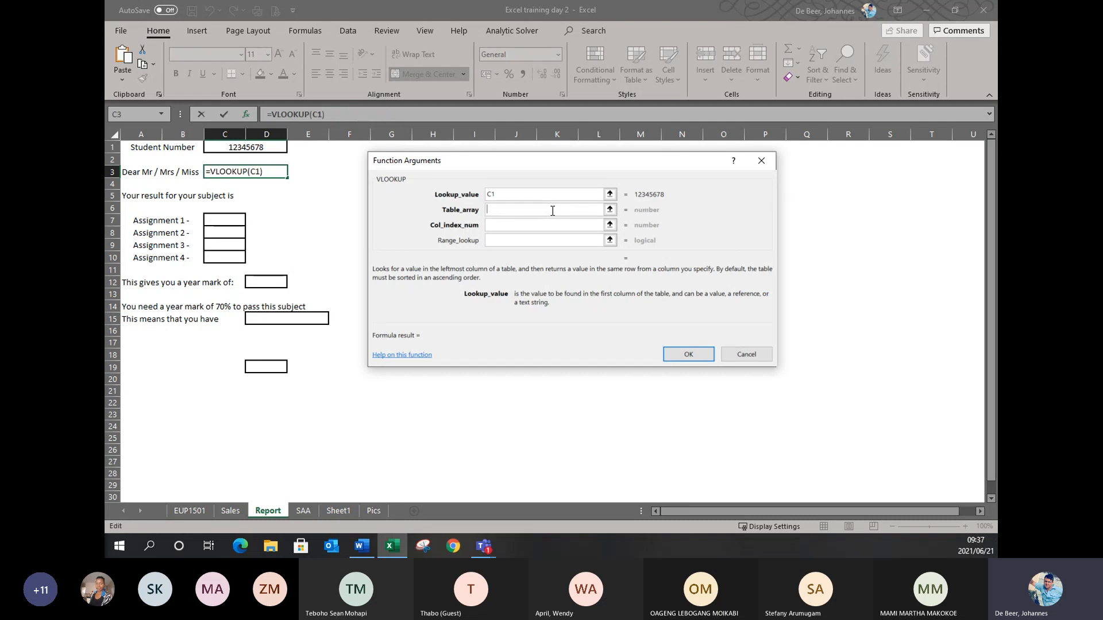
left_click(749, 359)
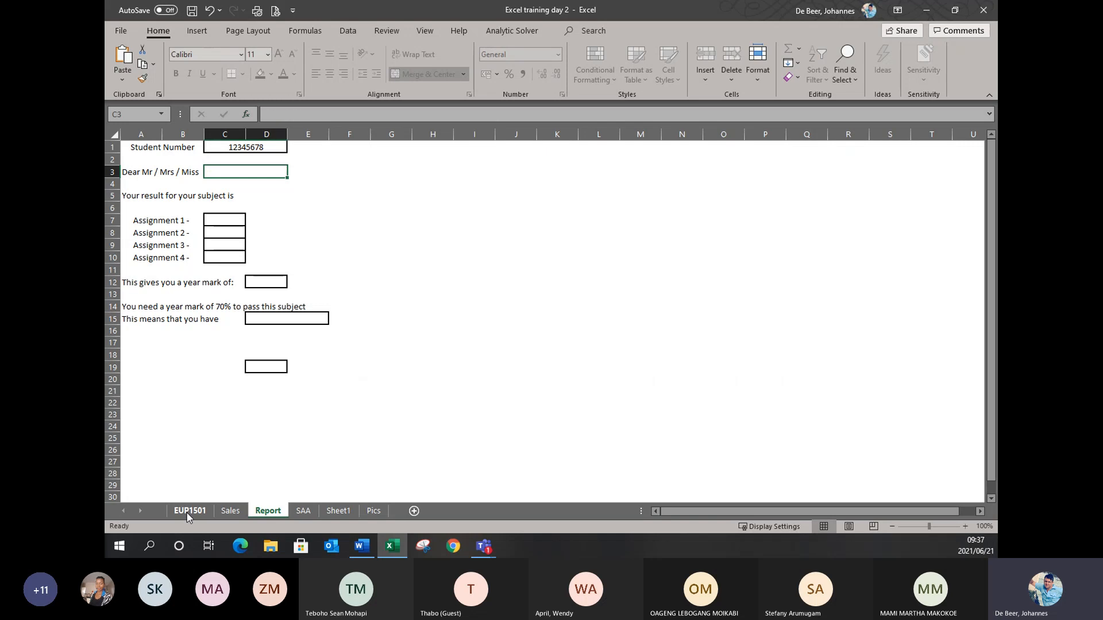
Review the named range Results covering A5:I16 on the EUP1501 sheet and return to the Report sheet.
left_click(405, 351)
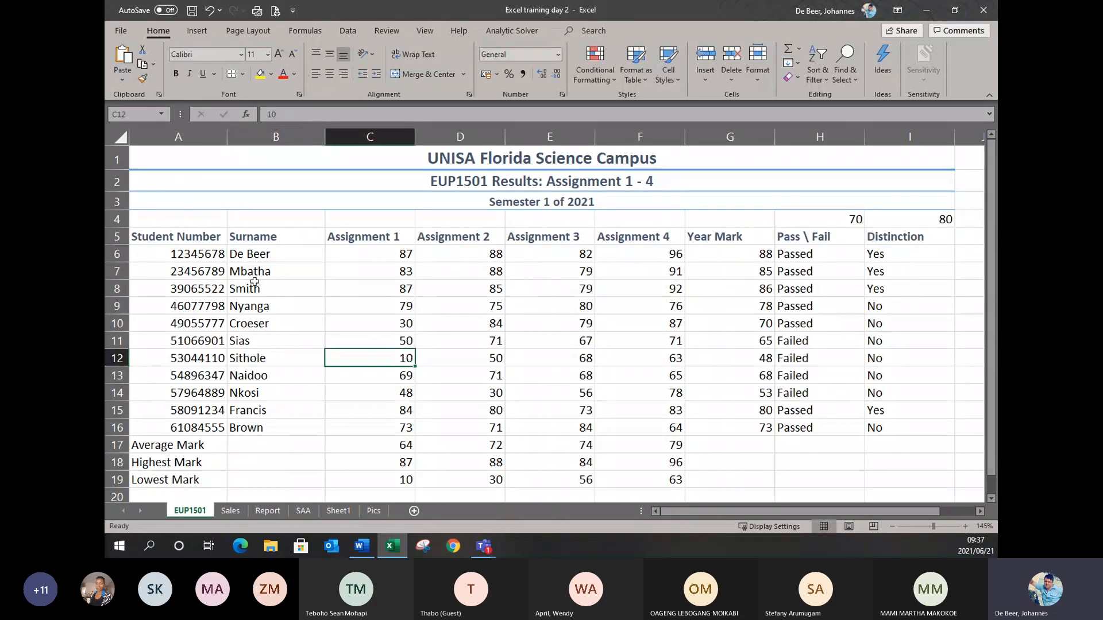
mouse_move(190, 237)
left_mouse_down()
mouse_move(500, 276)
mouse_move(822, 344)
mouse_move(846, 428)
mouse_move(910, 428)
left_mouse_up()
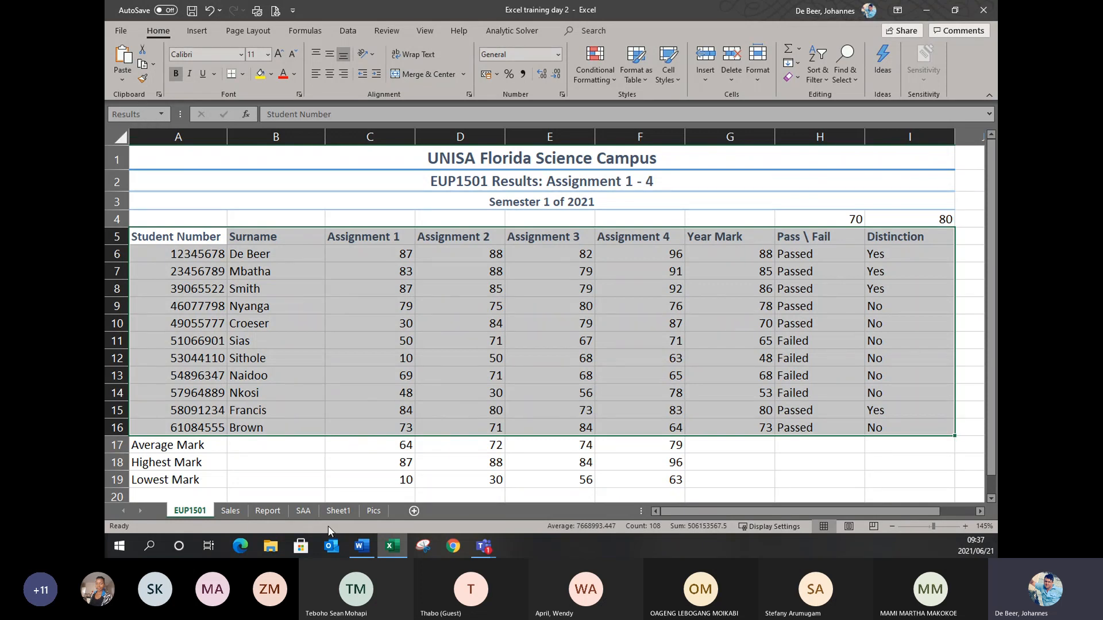
left_click(268, 511)
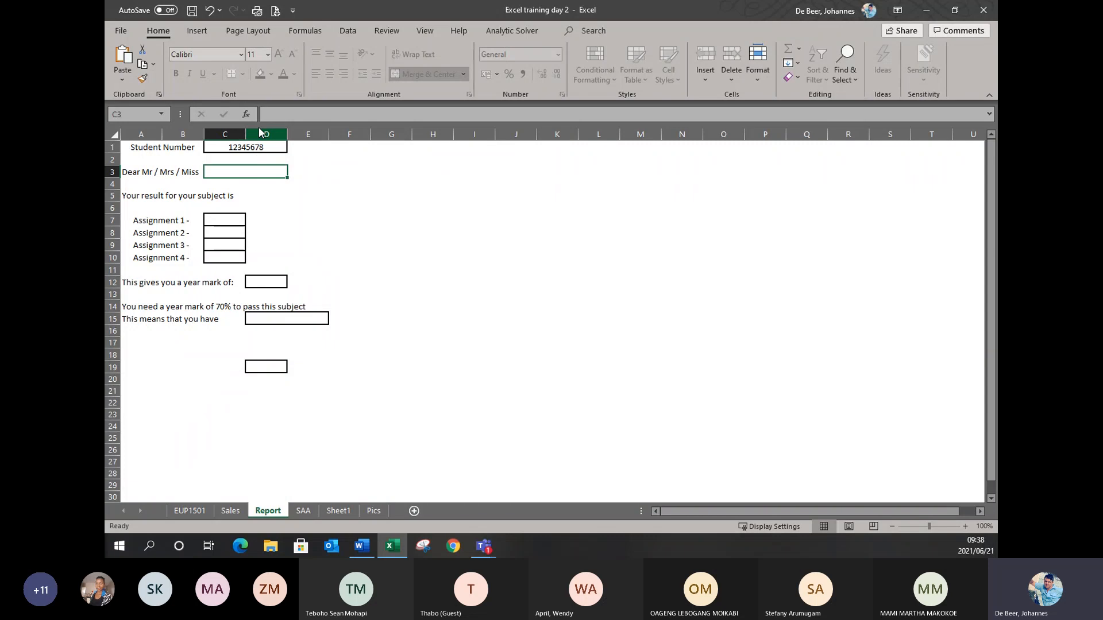
left_click(247, 114)
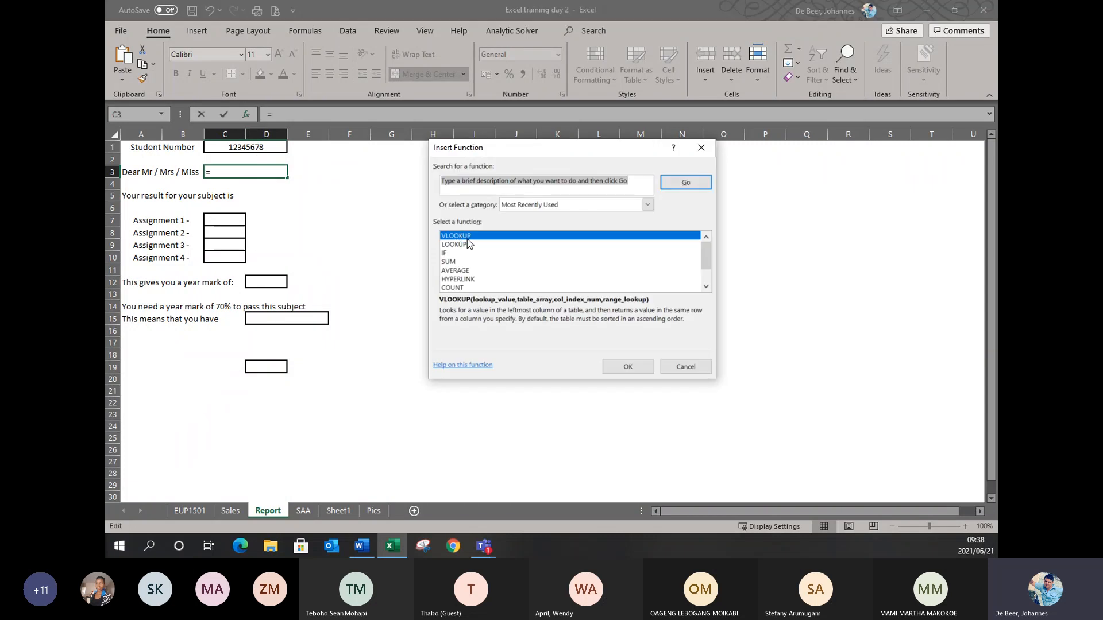
left_click(467, 237)
double_click(468, 238)
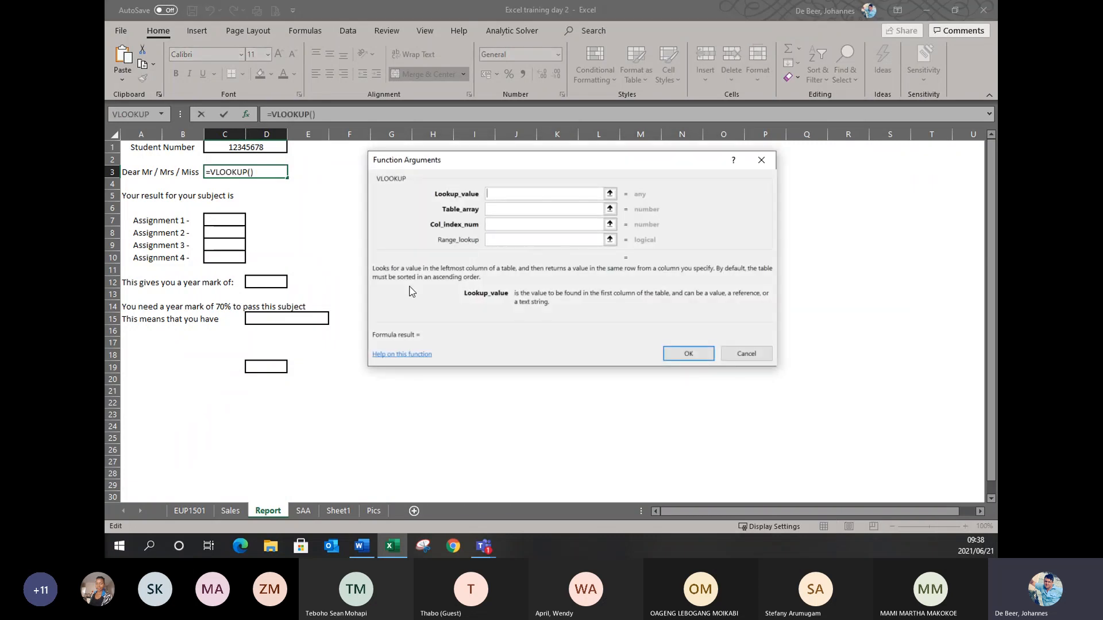
left_click(252, 148)
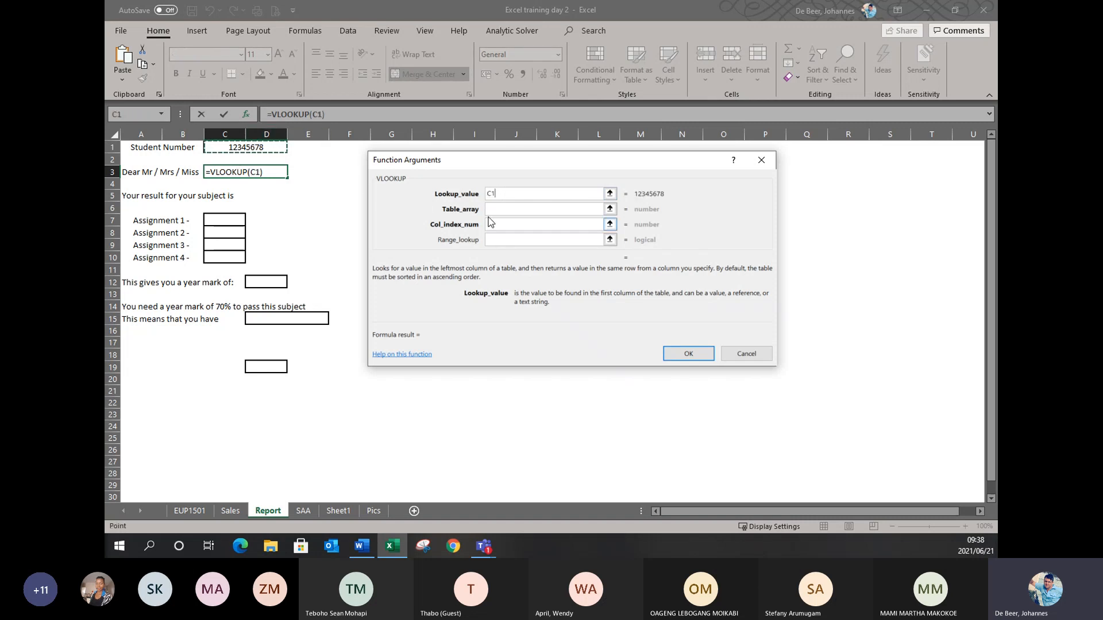
left_click(503, 210)
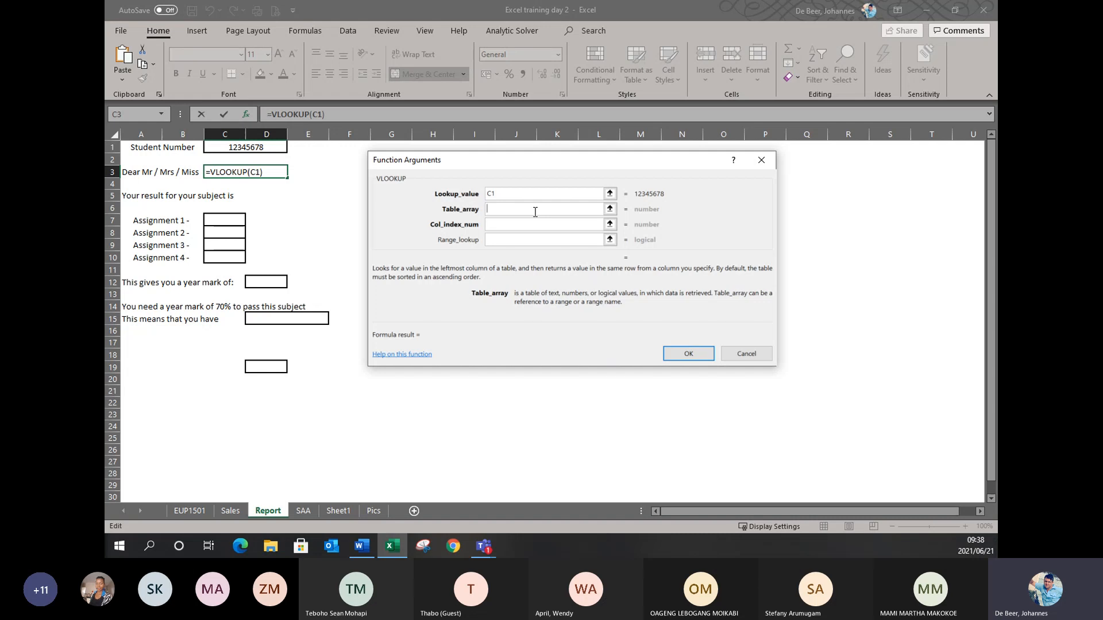
type("results")
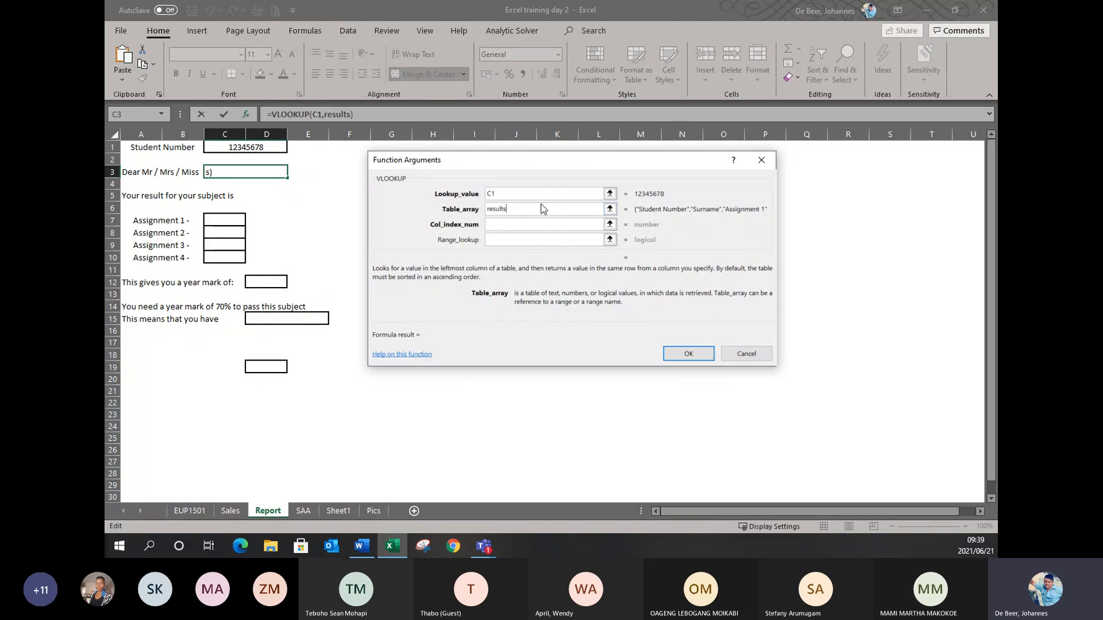
left_click(515, 225)
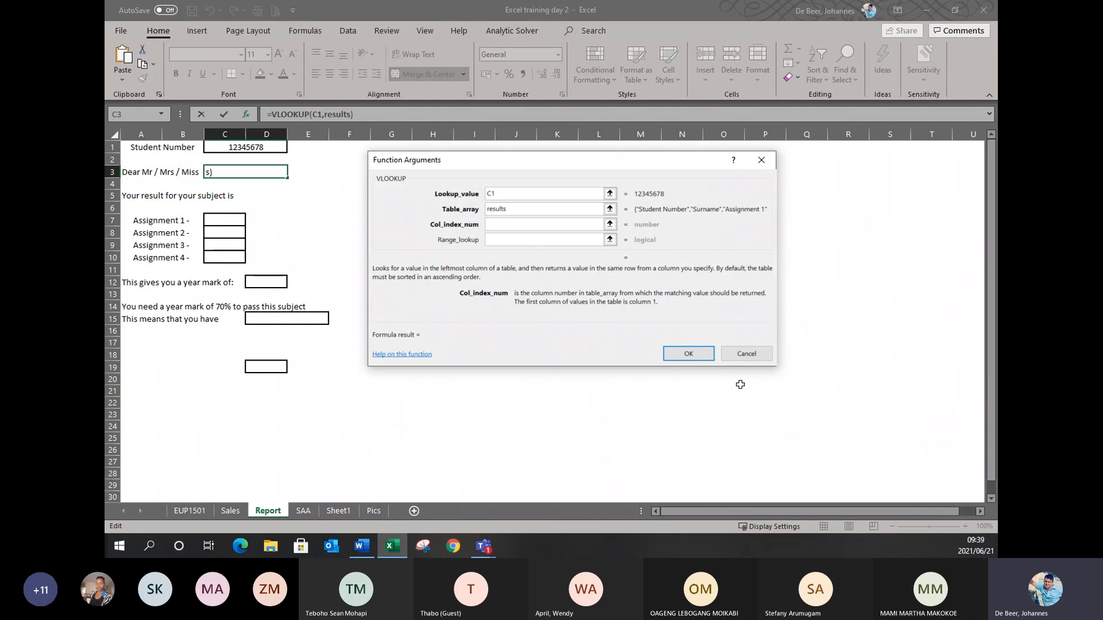
left_click(747, 354)
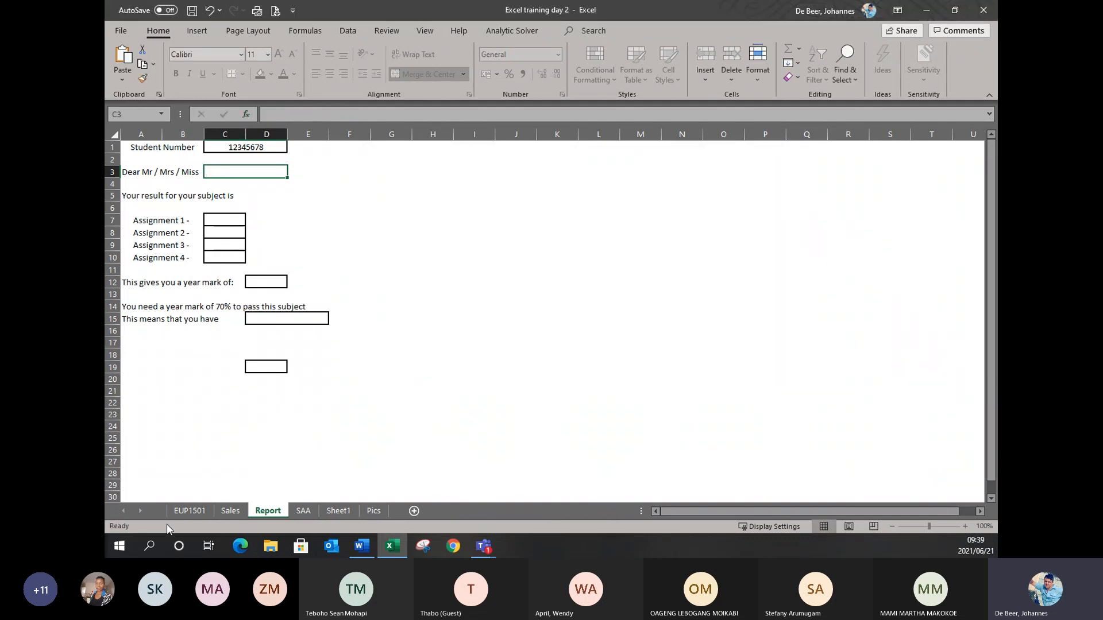
Following the EUP1501 header row order, number the Sheet1 headings Student Number to Distinction 1 to 9 in the Column Index Number column.
left_click(191, 515)
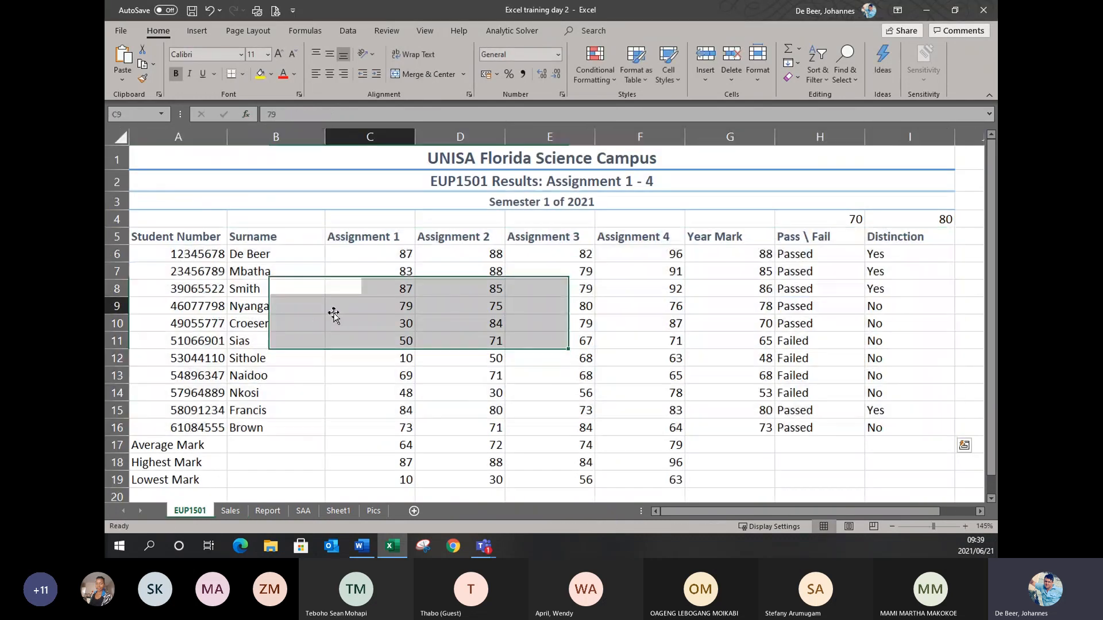
left_click_drag(175, 236, 881, 236)
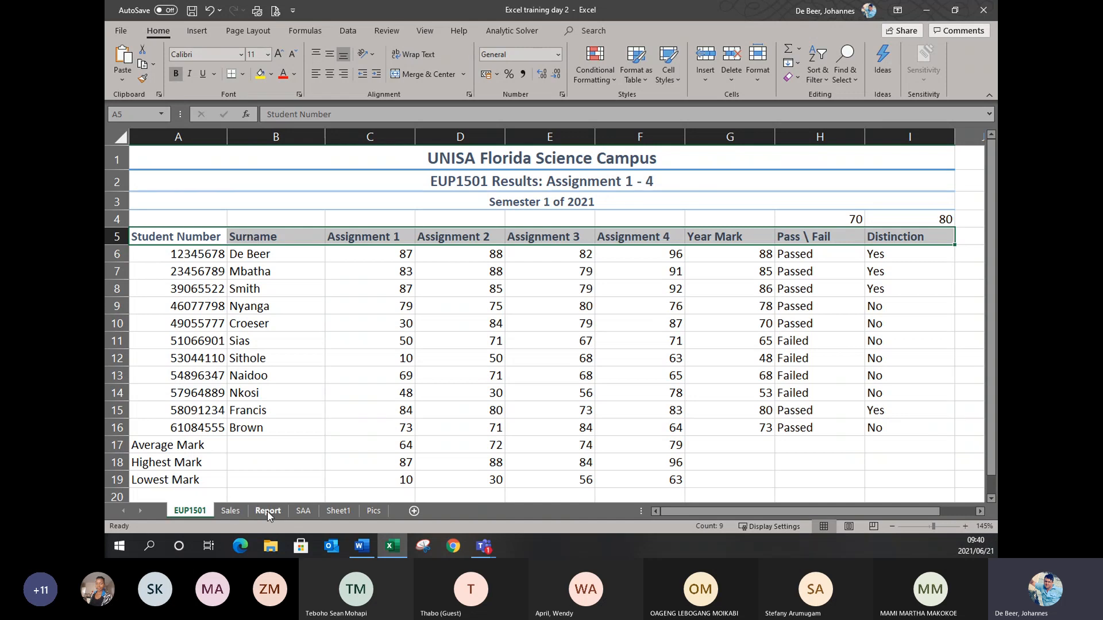
left_click(345, 512)
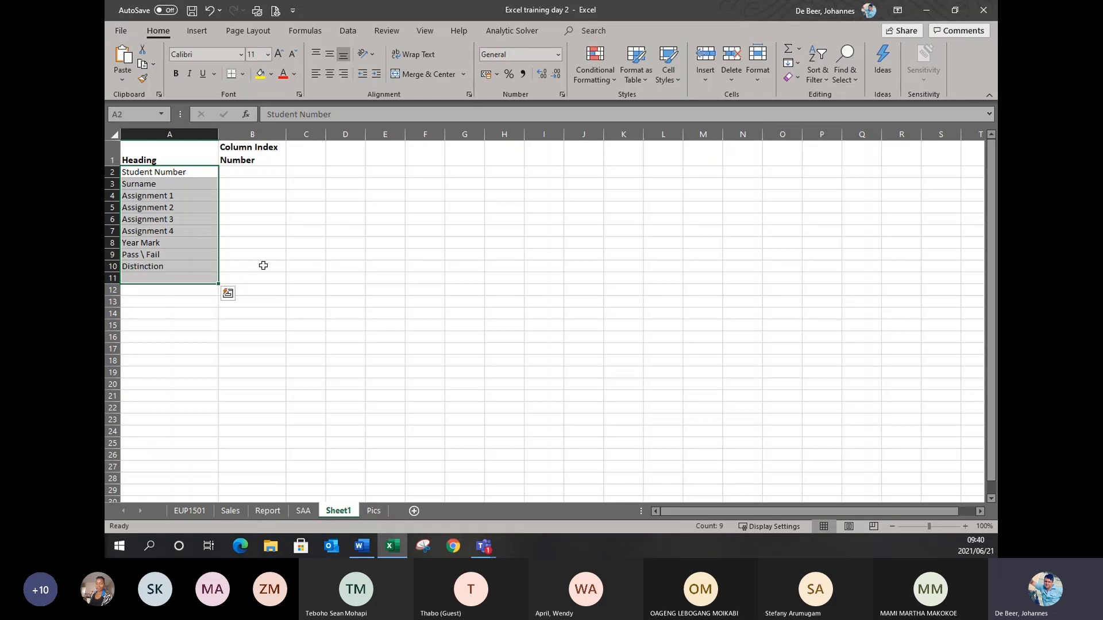
left_click(257, 172)
type("1 ")
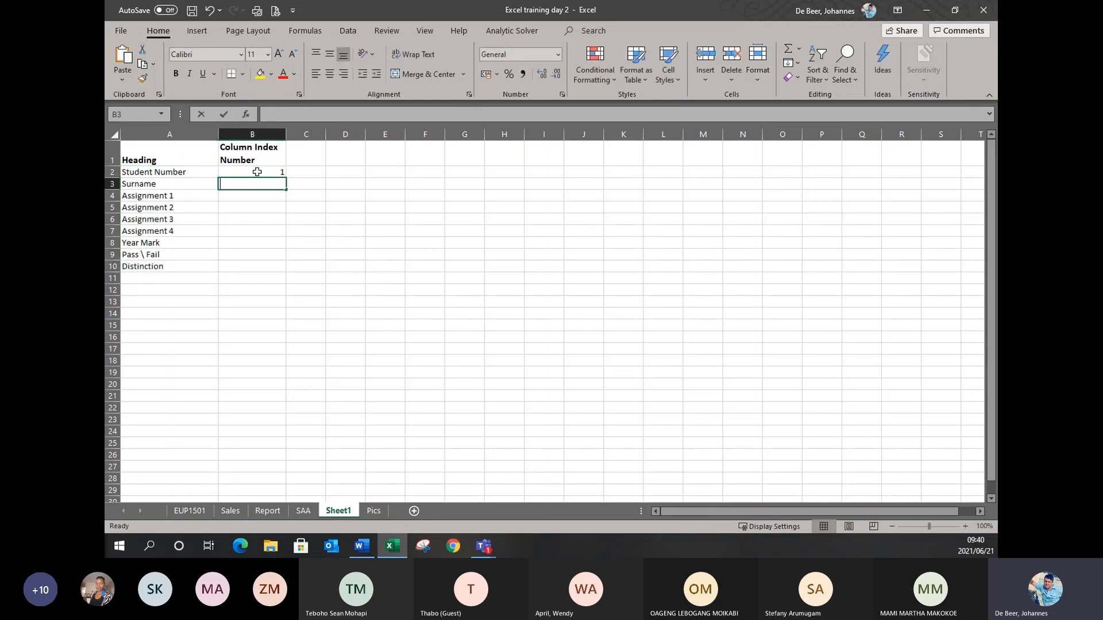
type("2 3 4 5 6 7 89")
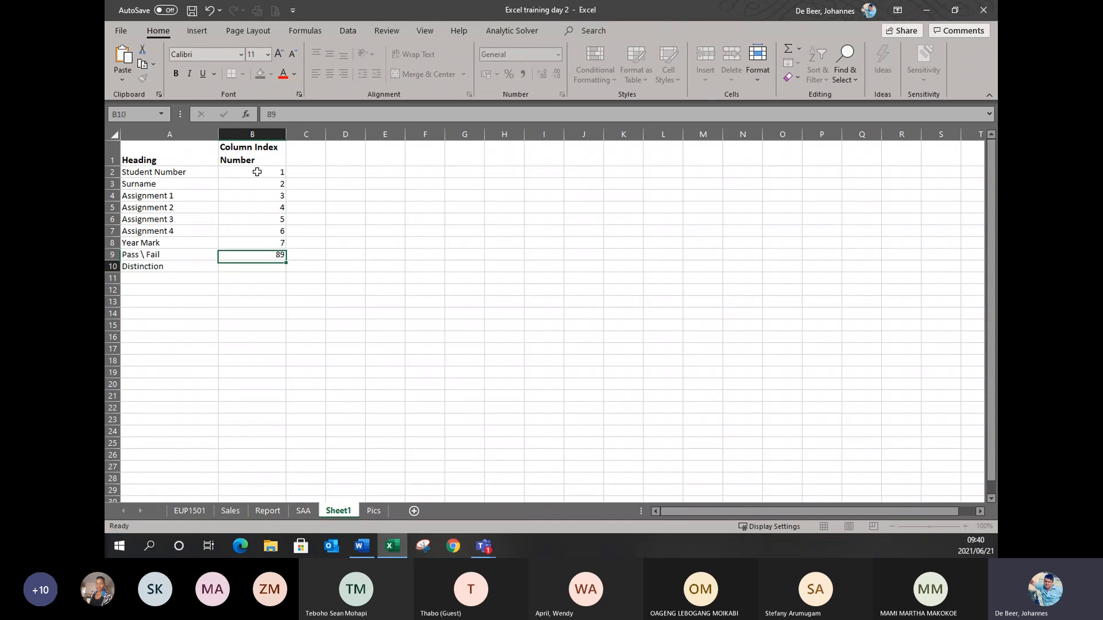
key("Up")
type("8")
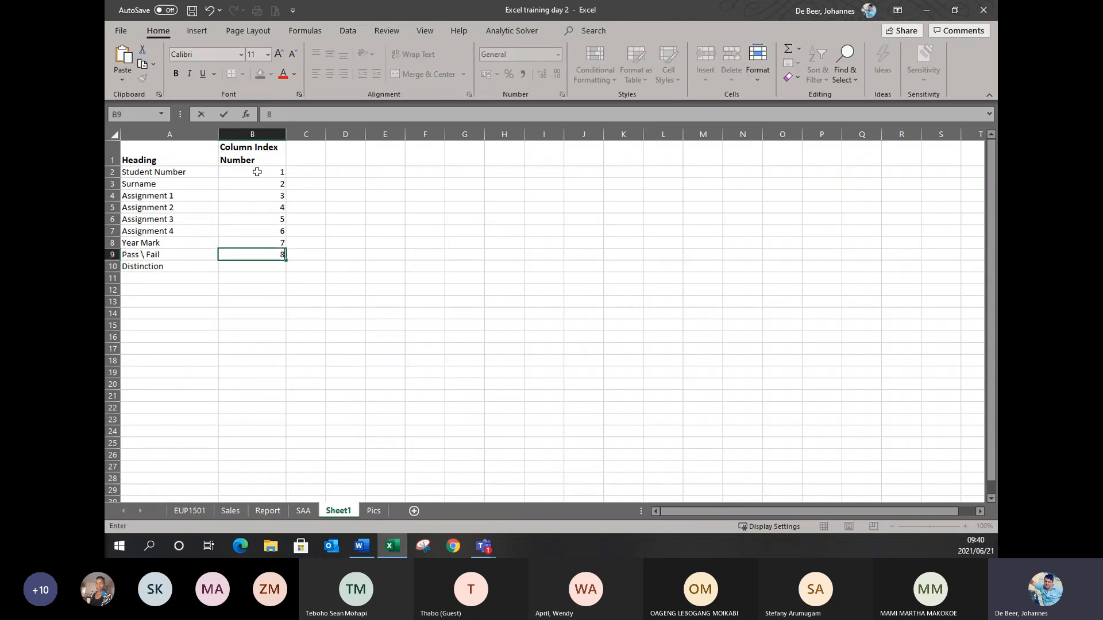
key("Return")
type("9")
key("Return")
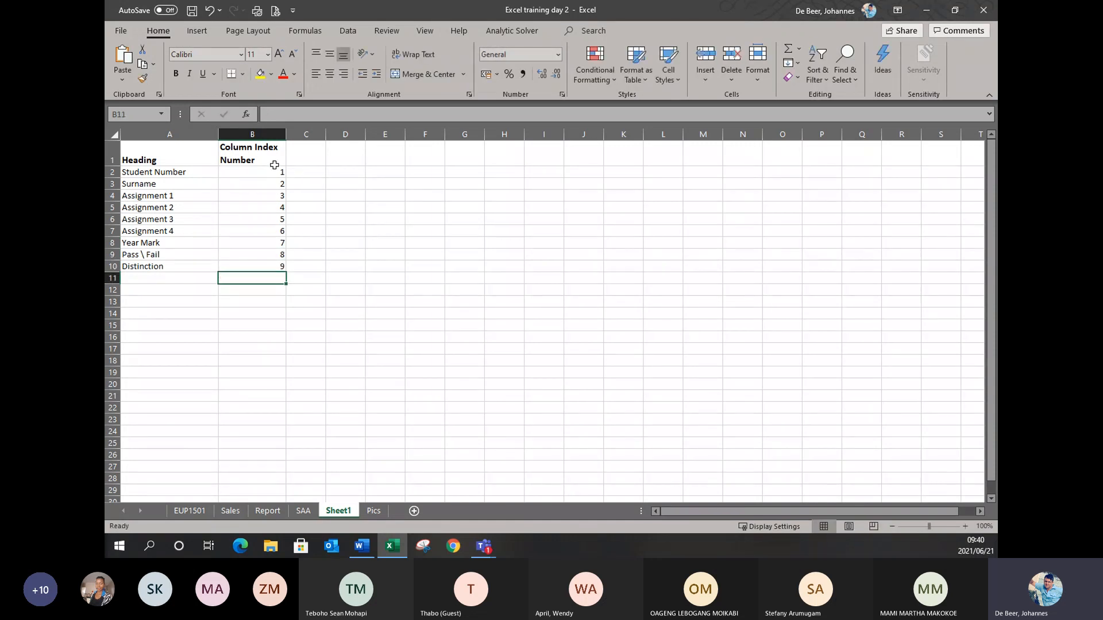
Review the column index numbers in B2:B10 on Sheet1, matching Surname and Assignment 3 to their numbers.
left_click_drag(268, 171, 263, 267)
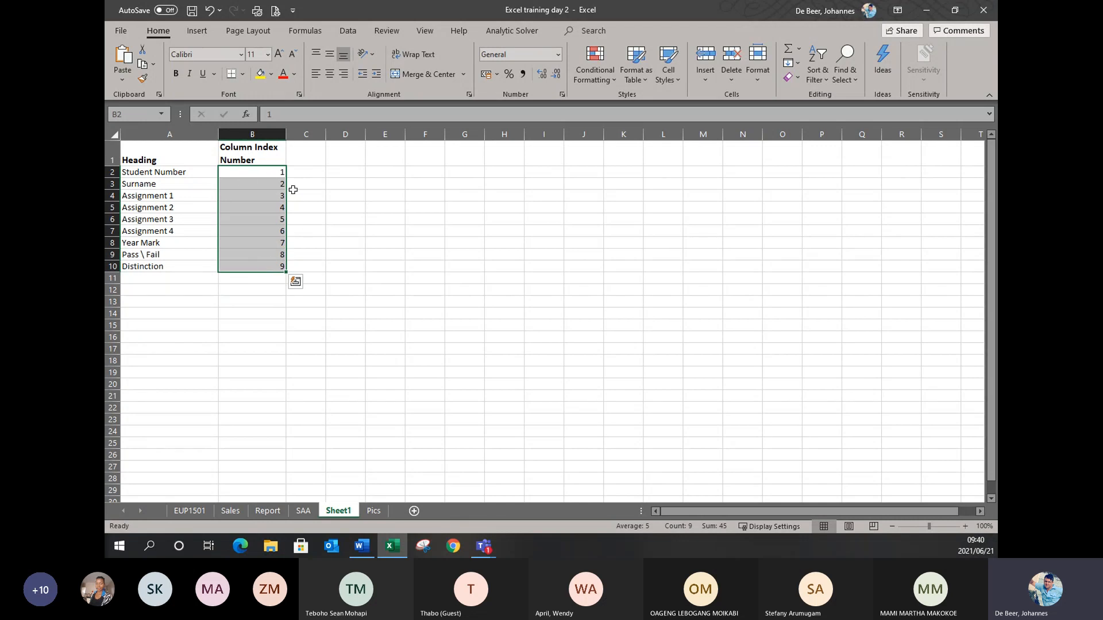
left_click(167, 181)
left_click(263, 184)
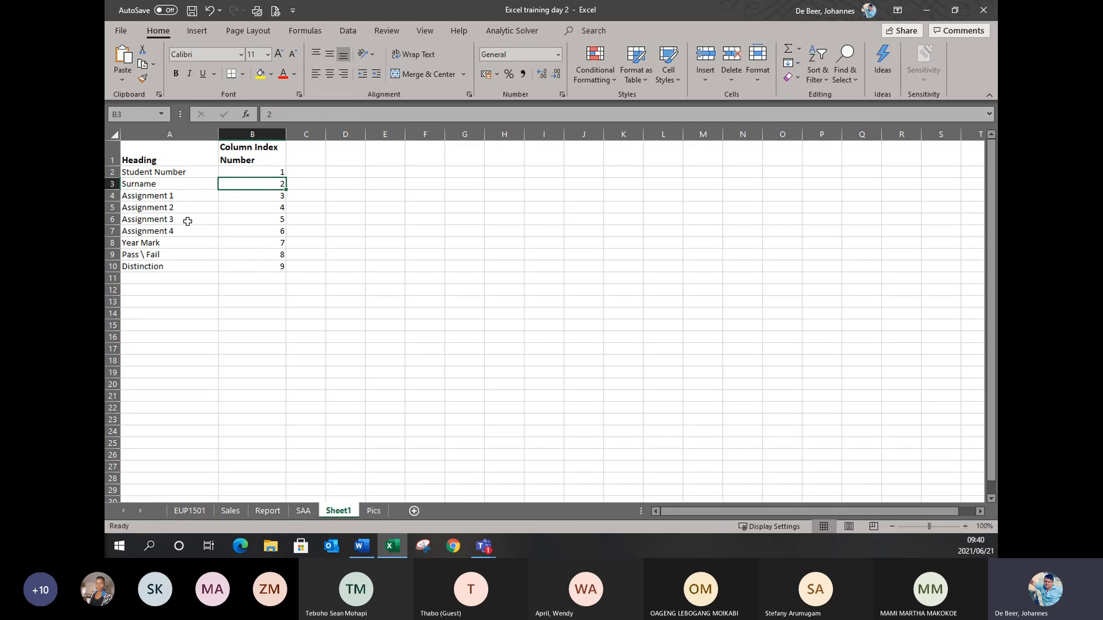
left_click_drag(187, 221, 236, 218)
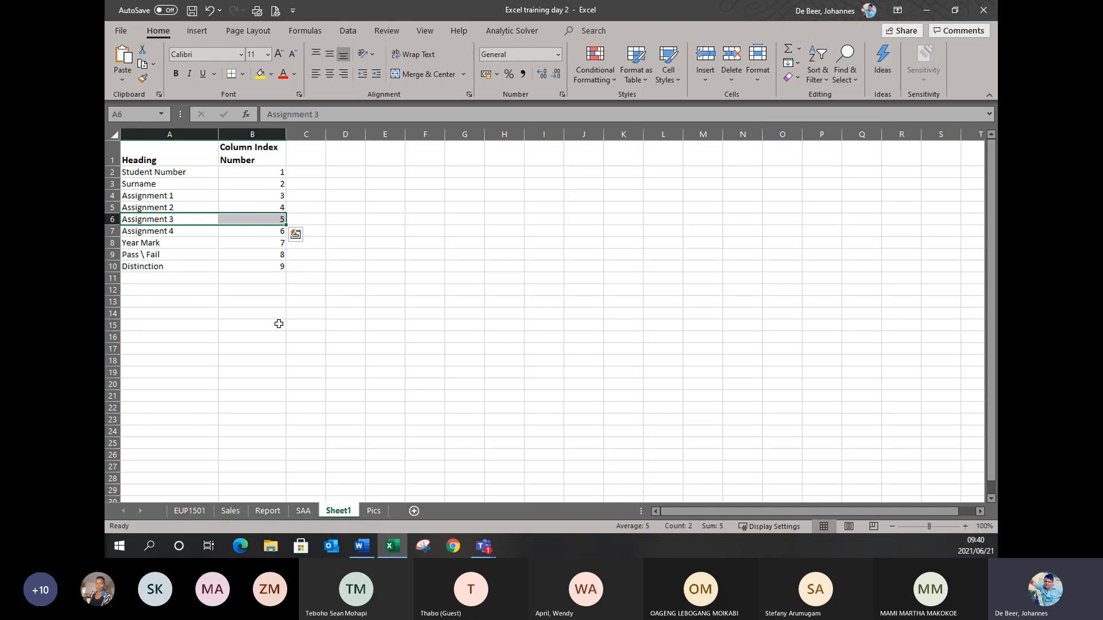
Insert VLOOKUP in C3 of the Report sheet with lookup value C1, table array results and column index number 2.
left_click(267, 511)
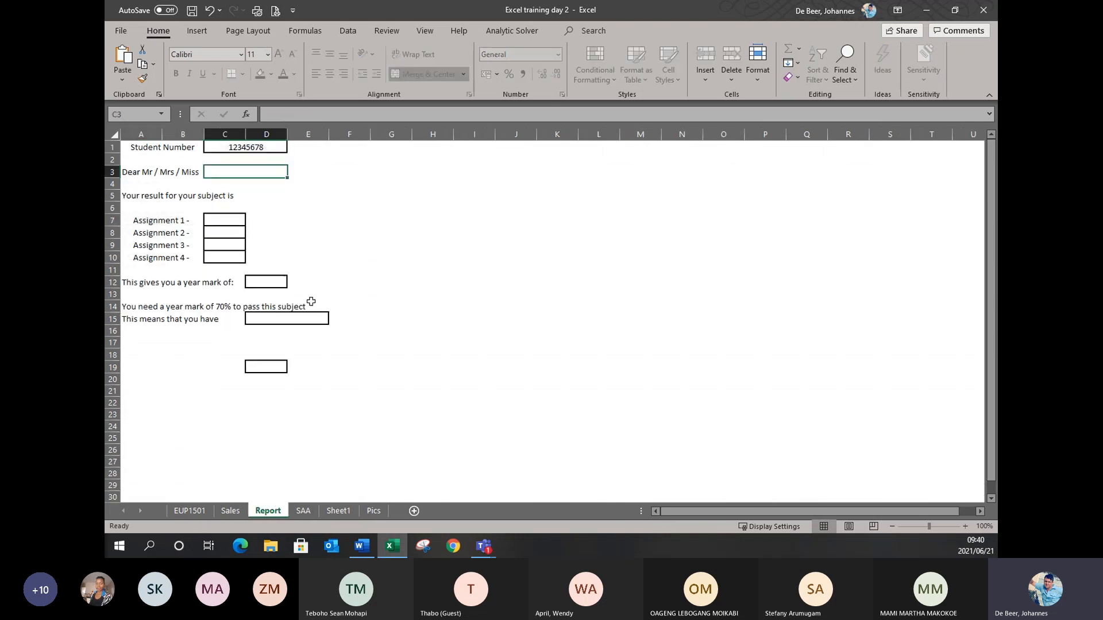
left_click(245, 115)
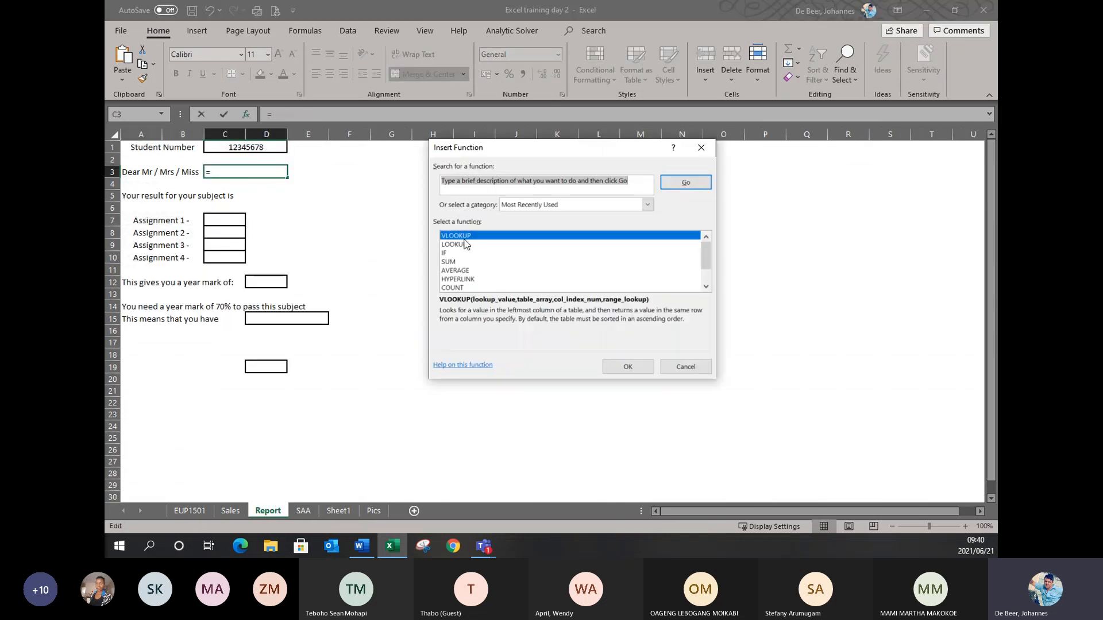
left_click(467, 239)
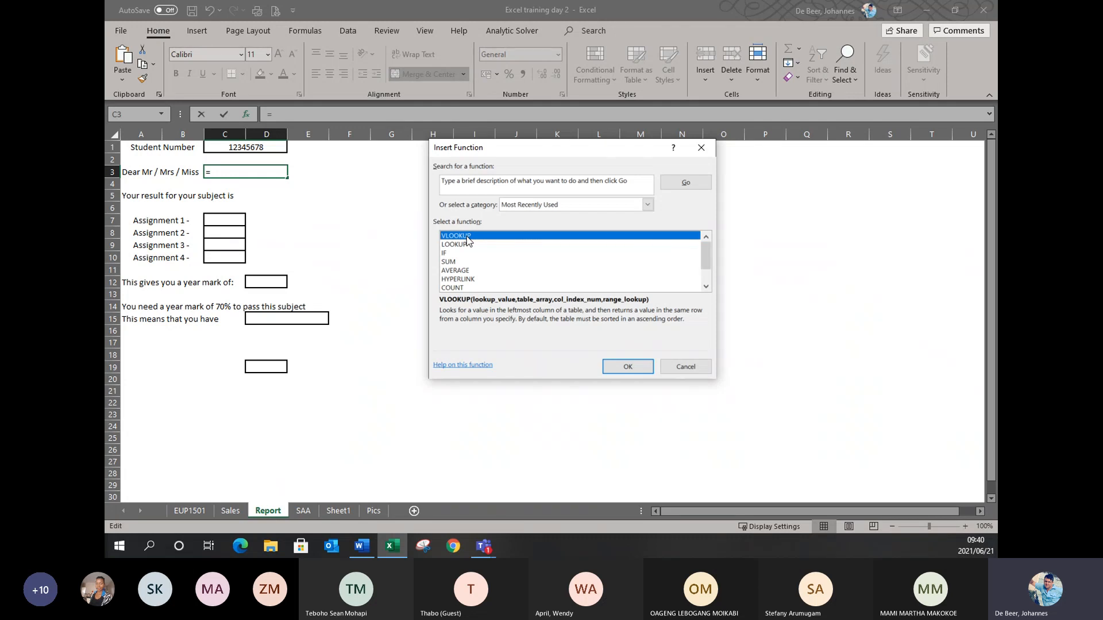
double_click(466, 236)
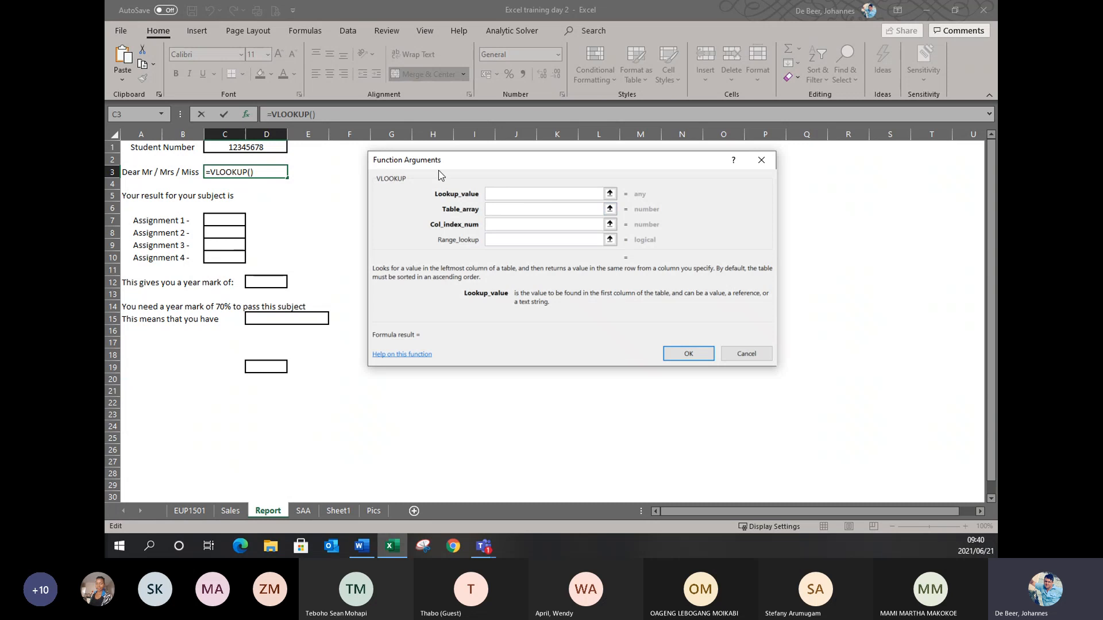
left_click(250, 148)
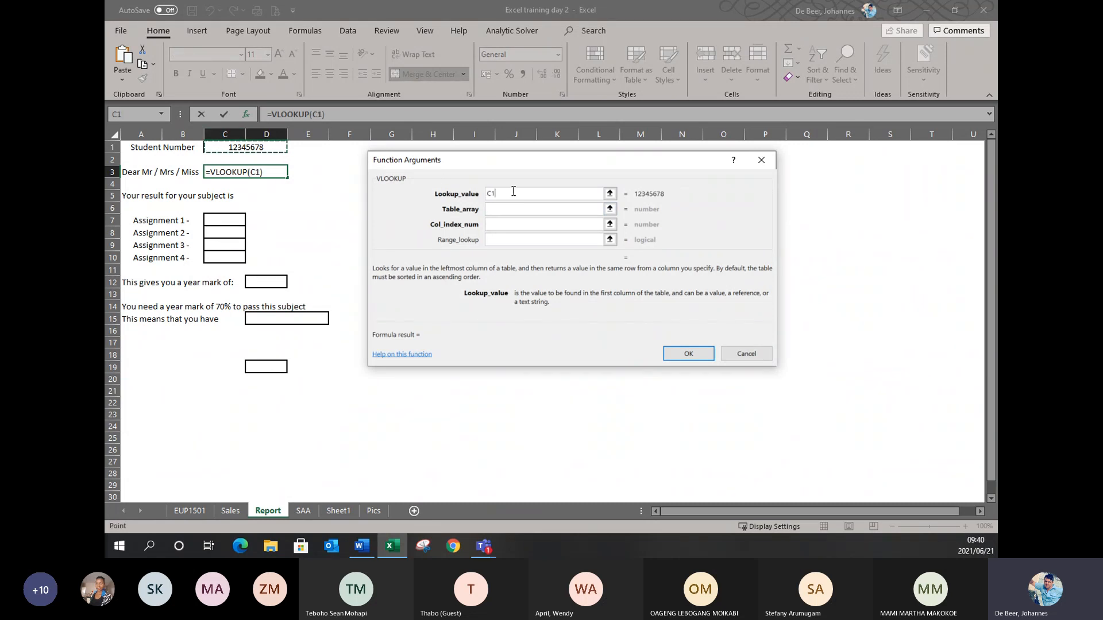
left_click(518, 211)
type("results")
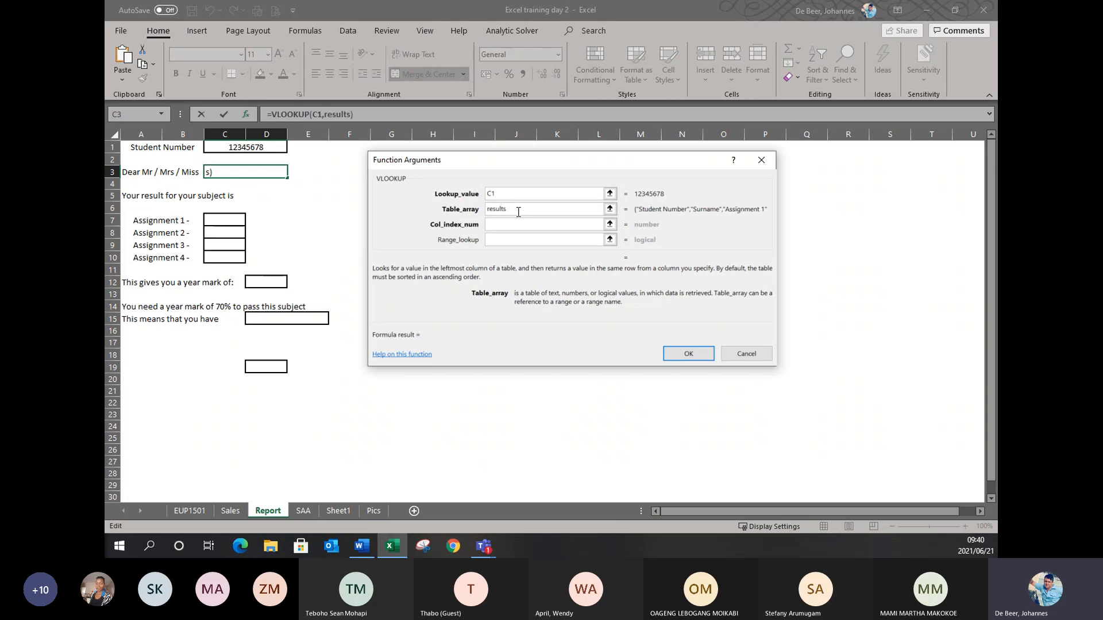
left_click(525, 226)
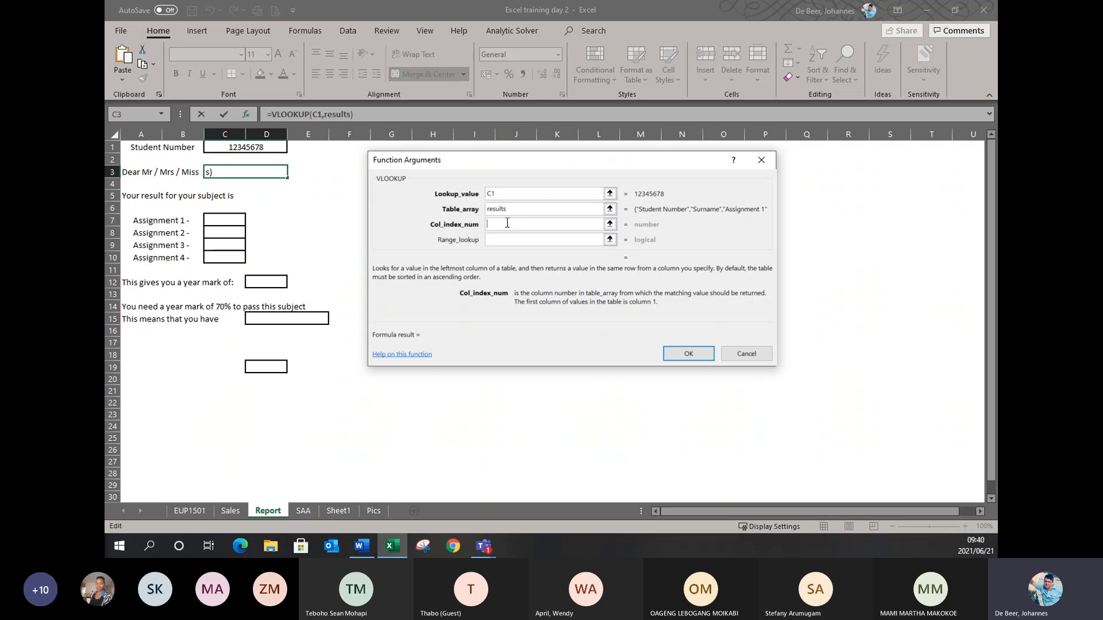
type("2")
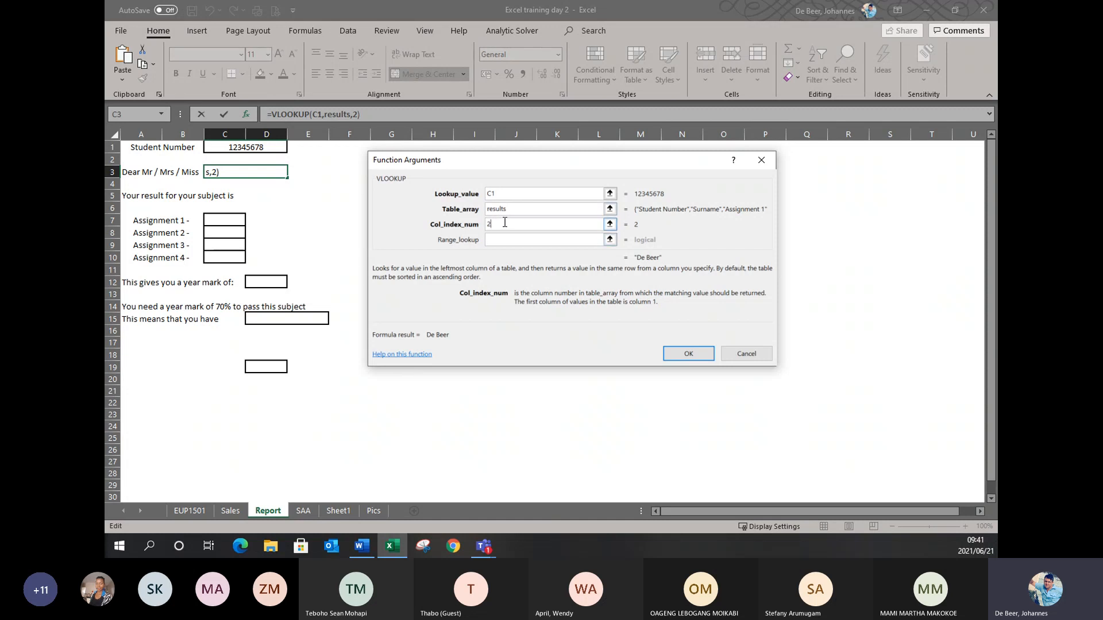
left_click(685, 355)
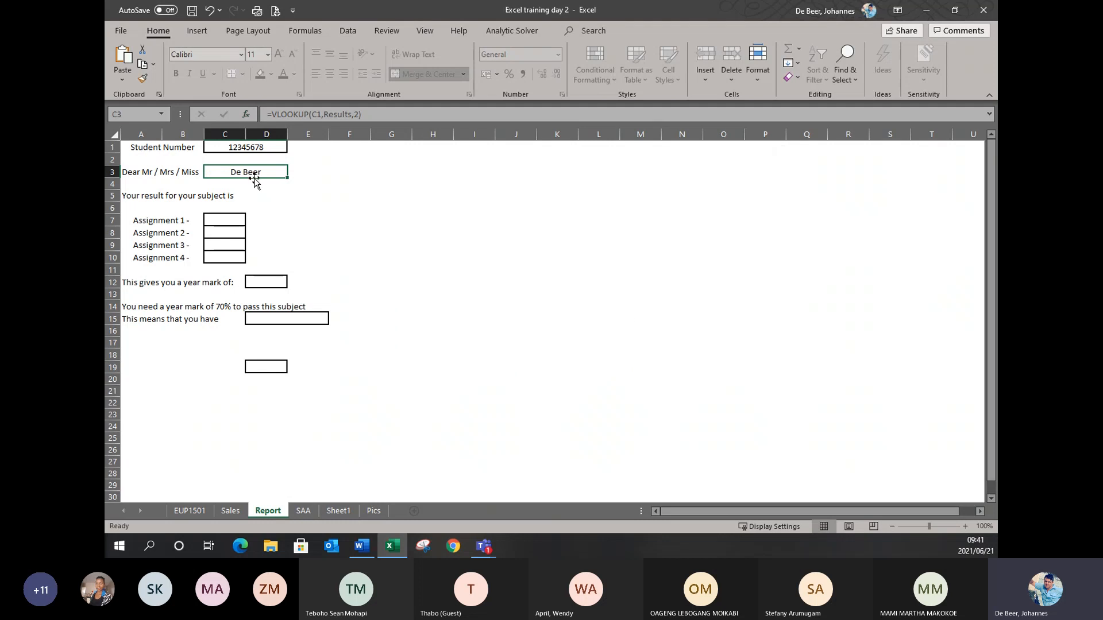
Go through the Assignment 1 to 4 result cells on the Report sheet and check Assignment 1's column index number on Sheet1.
left_click(224, 220)
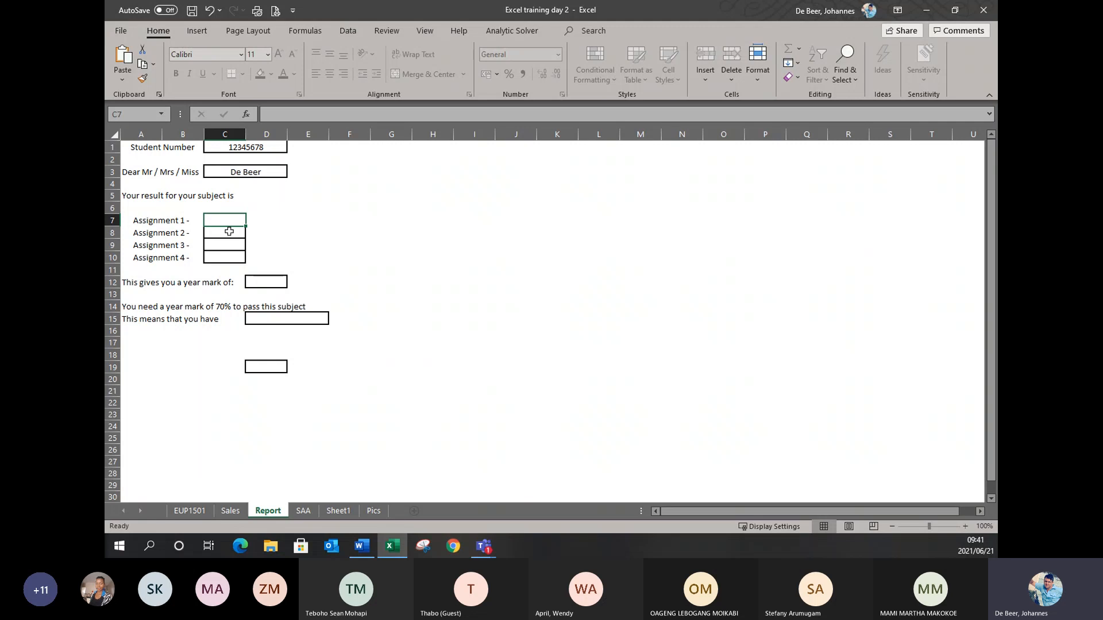
key("Down")
key("Down")
key("Down")
left_click(224, 223, "shift")
left_click(339, 509)
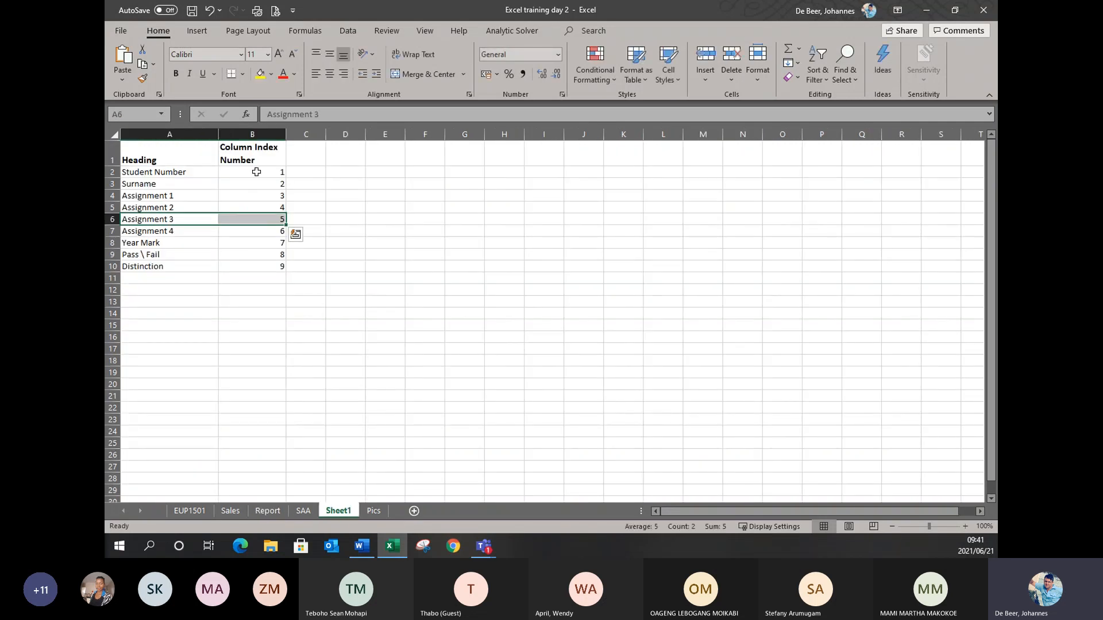
left_click_drag(256, 171, 259, 261)
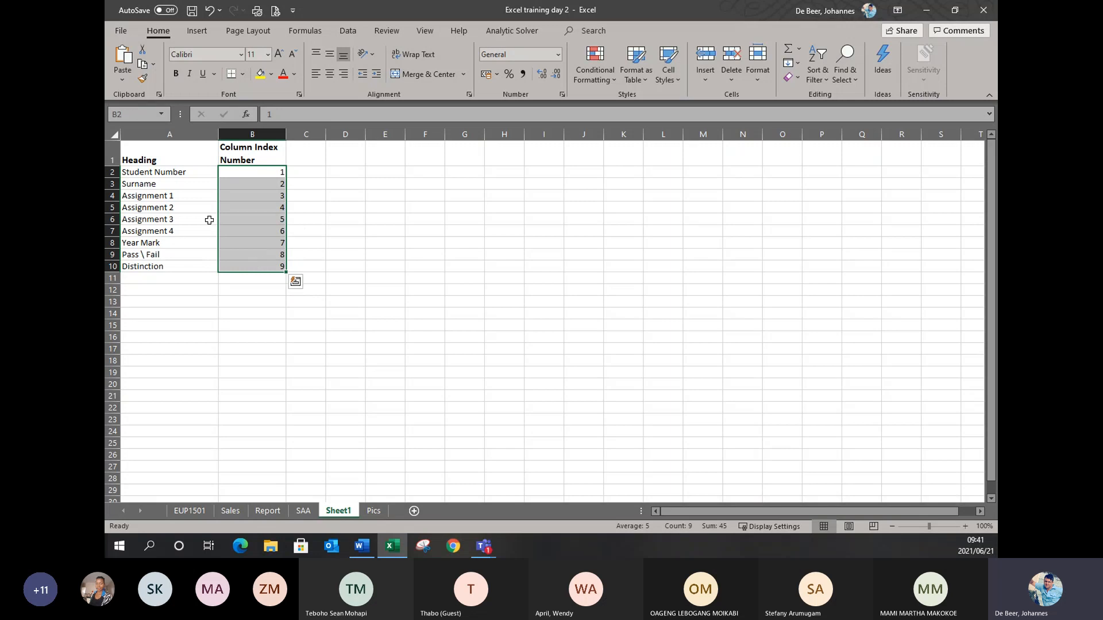
left_click_drag(165, 196, 258, 196)
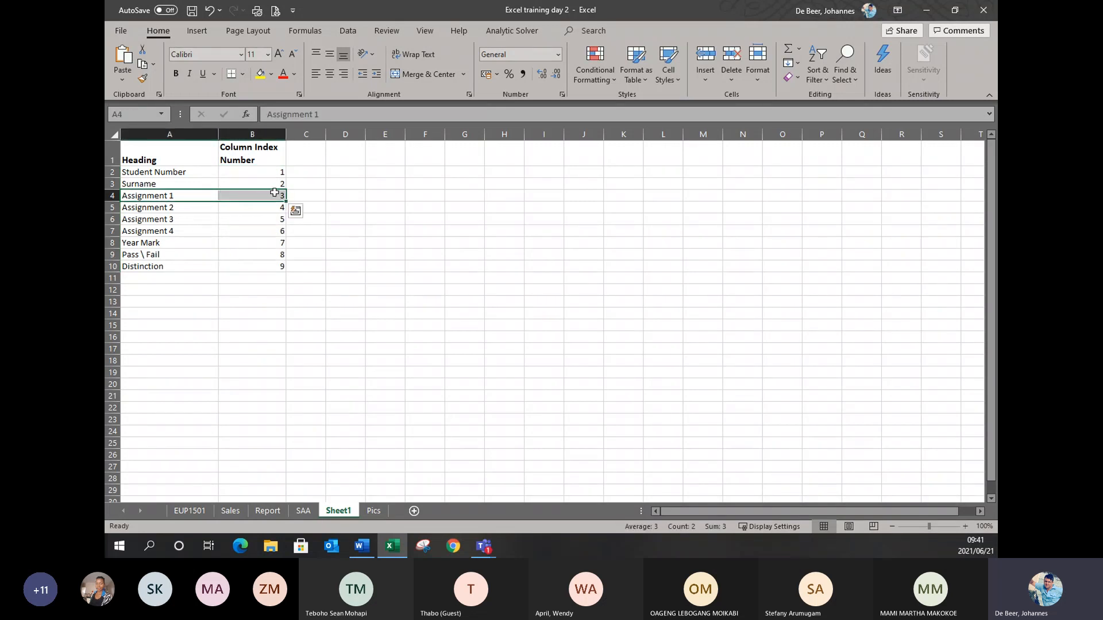
Insert VLOOKUP in the Report sheet's Assignment 1 cell C7 with lookup value C1, table array results and column index number 3.
left_click(267, 511)
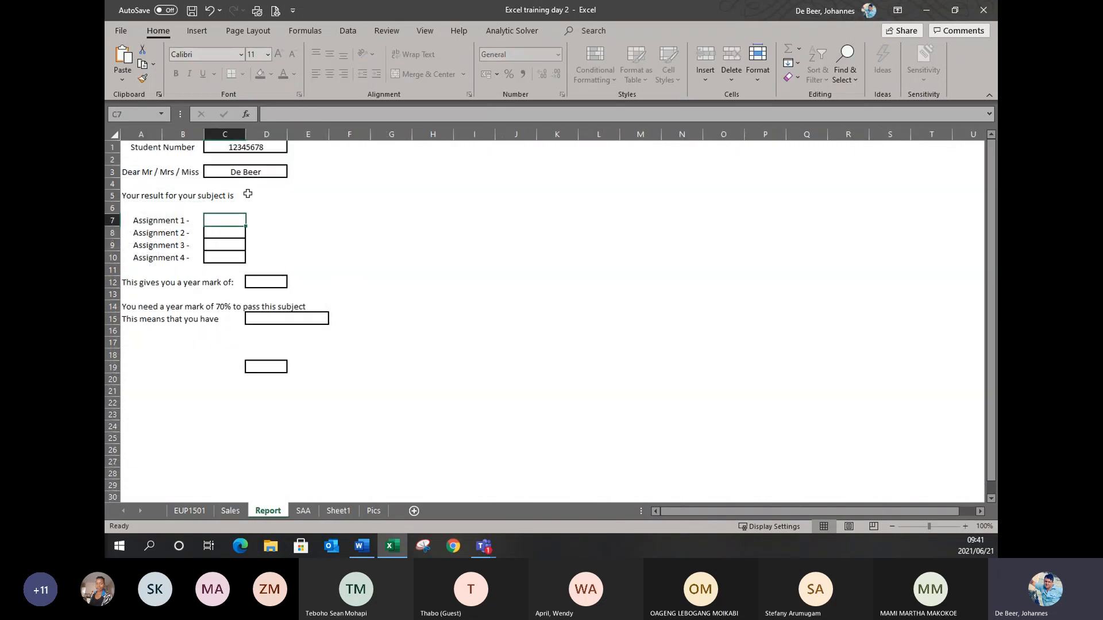
left_click(247, 114)
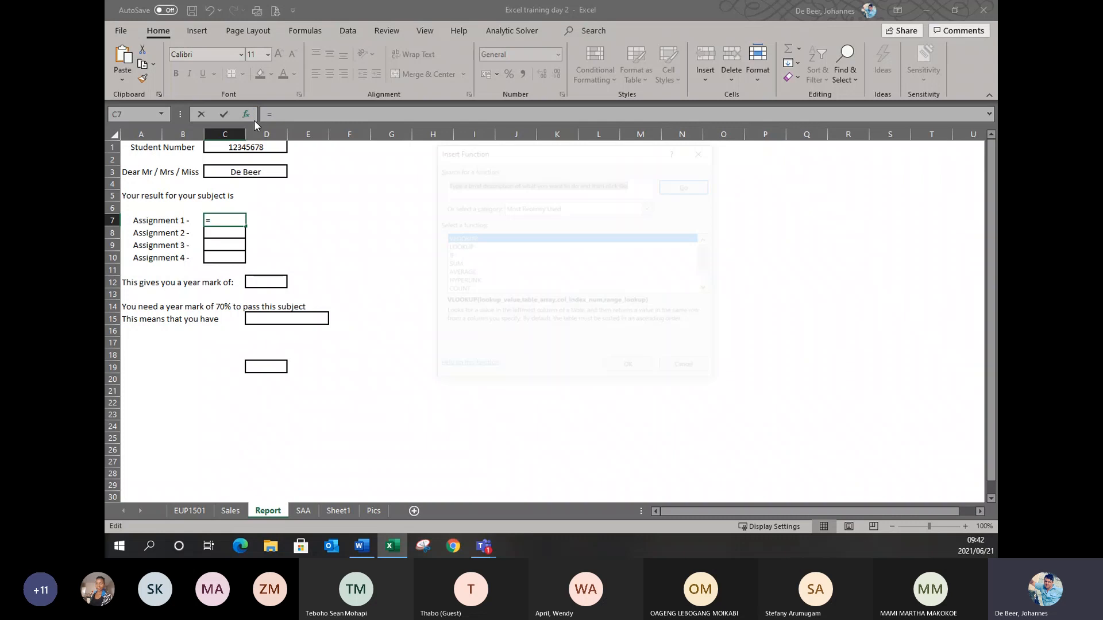
left_click(471, 237)
double_click(471, 237)
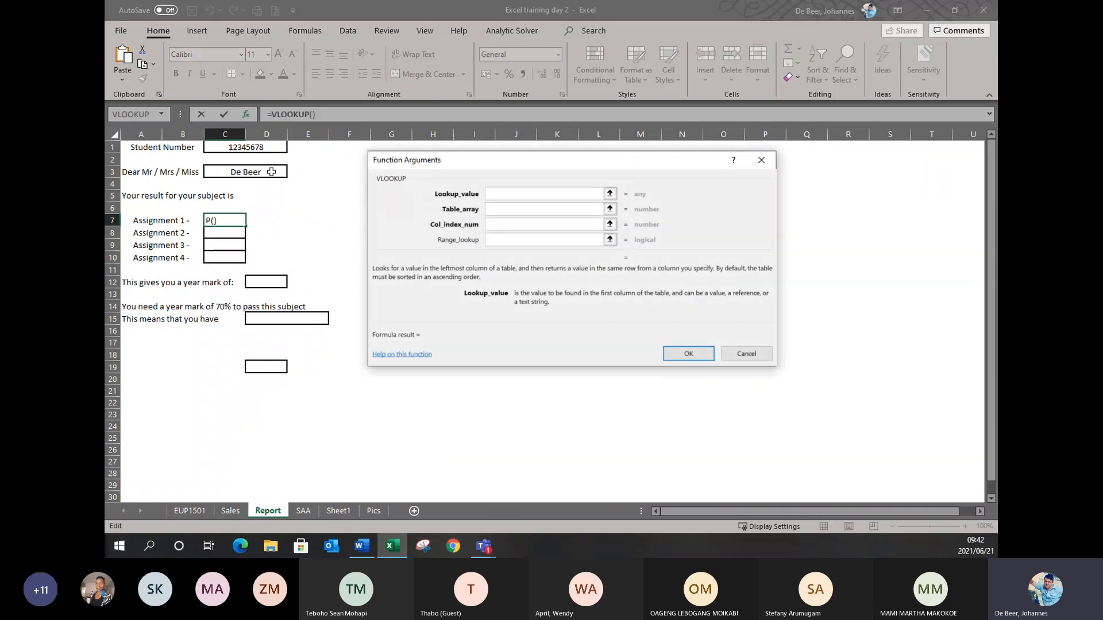
left_click(244, 148)
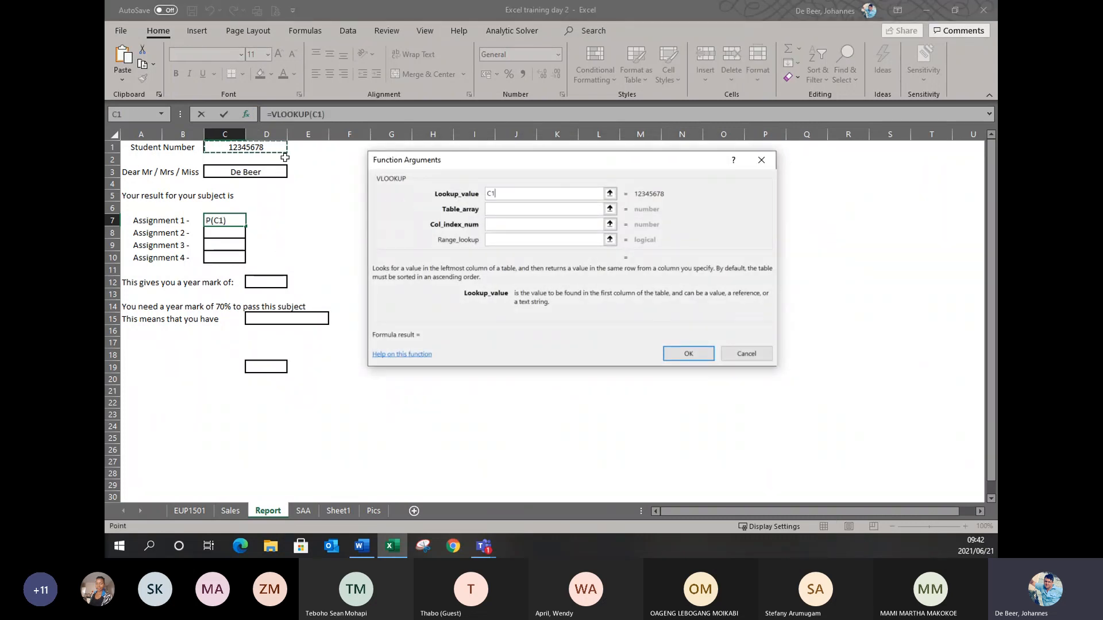
left_click(506, 210)
type("r")
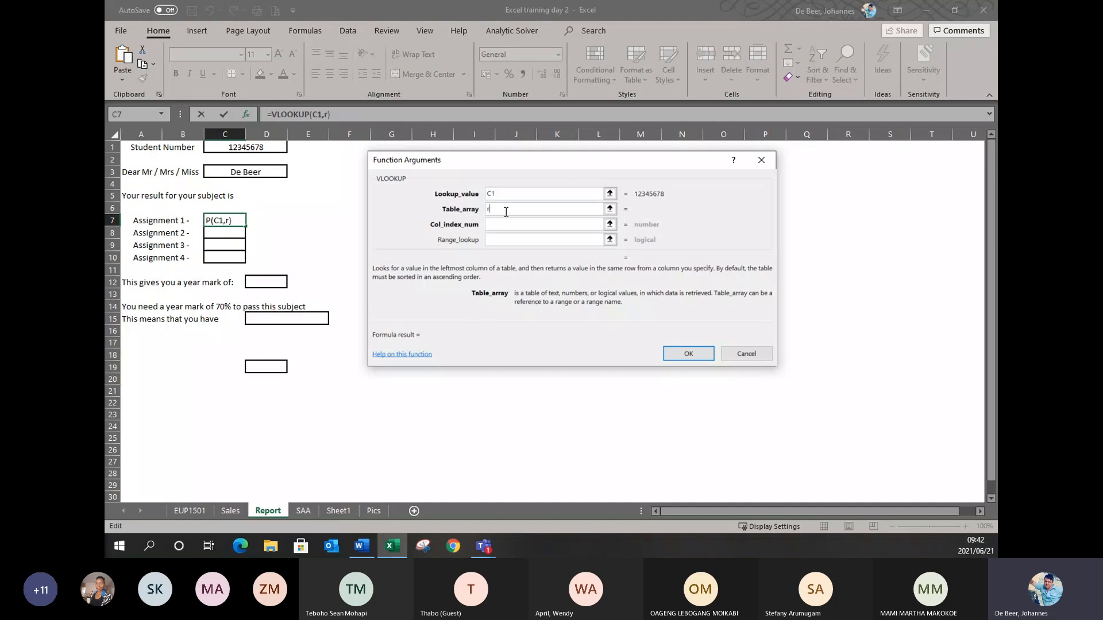
type("esults")
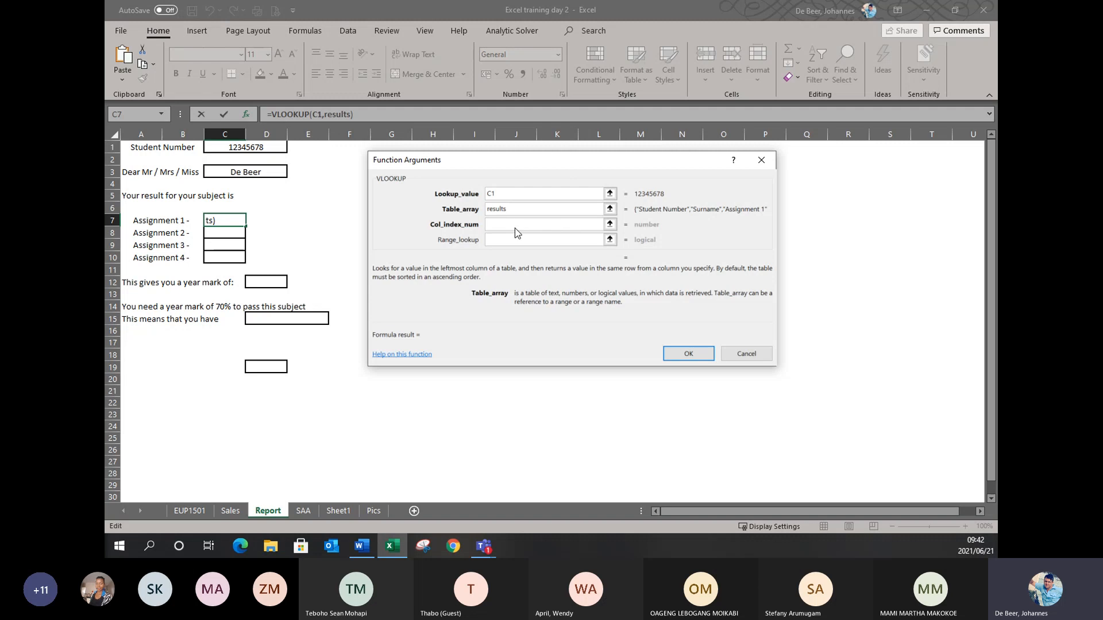
left_click(516, 228)
type("3")
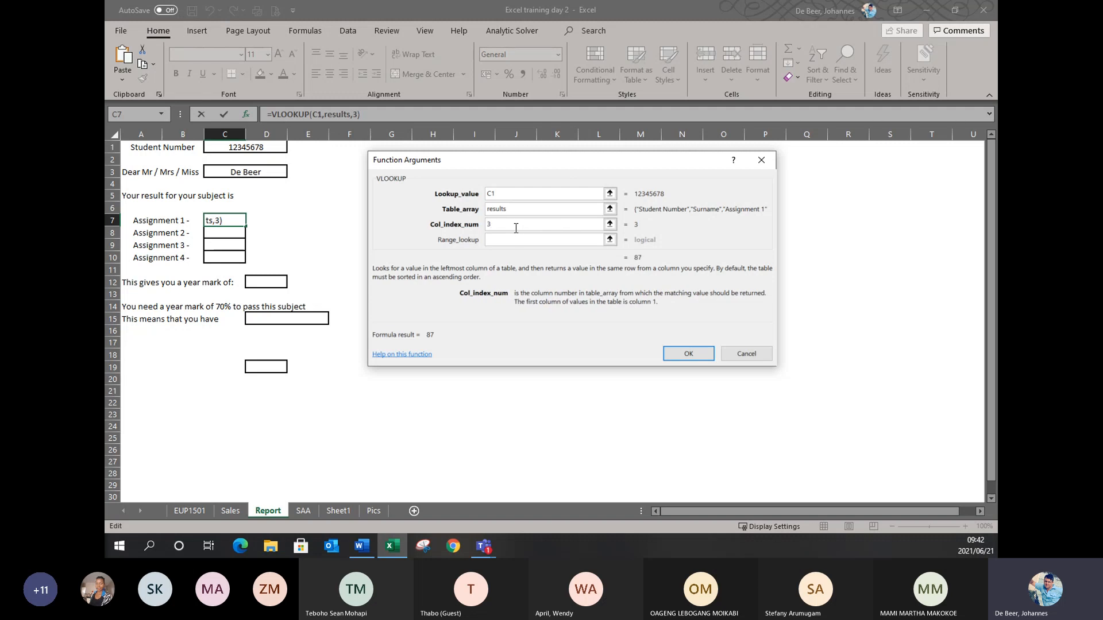
left_click(688, 354)
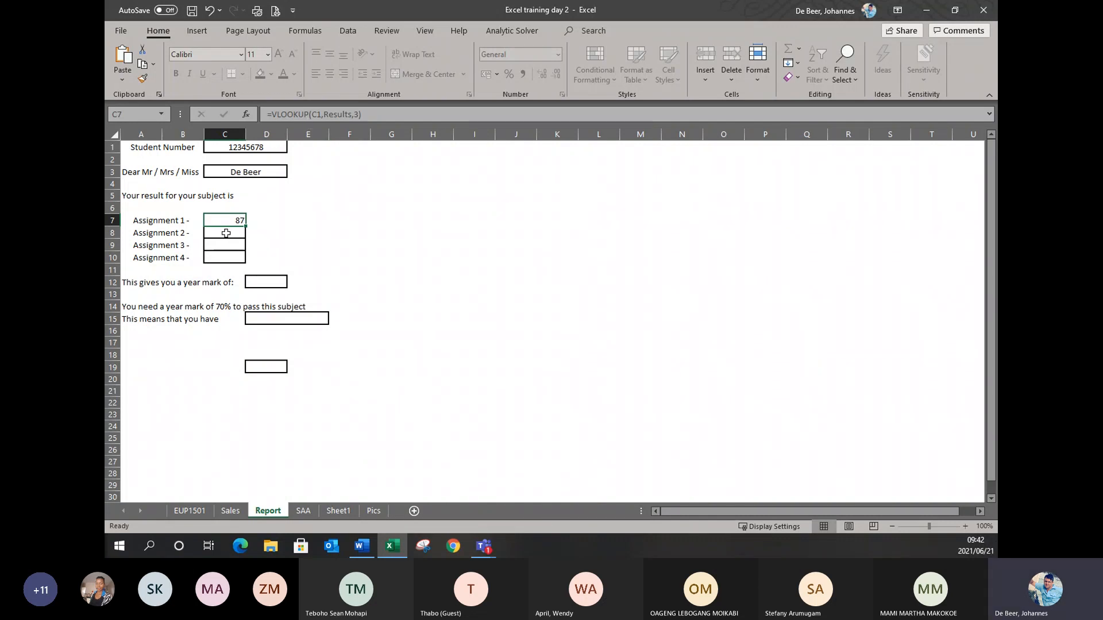
Insert VLOOKUP in the Assignment 2 cell C8 with lookup value C1, table array results and column index number 4.
left_click(226, 234)
left_click(247, 115)
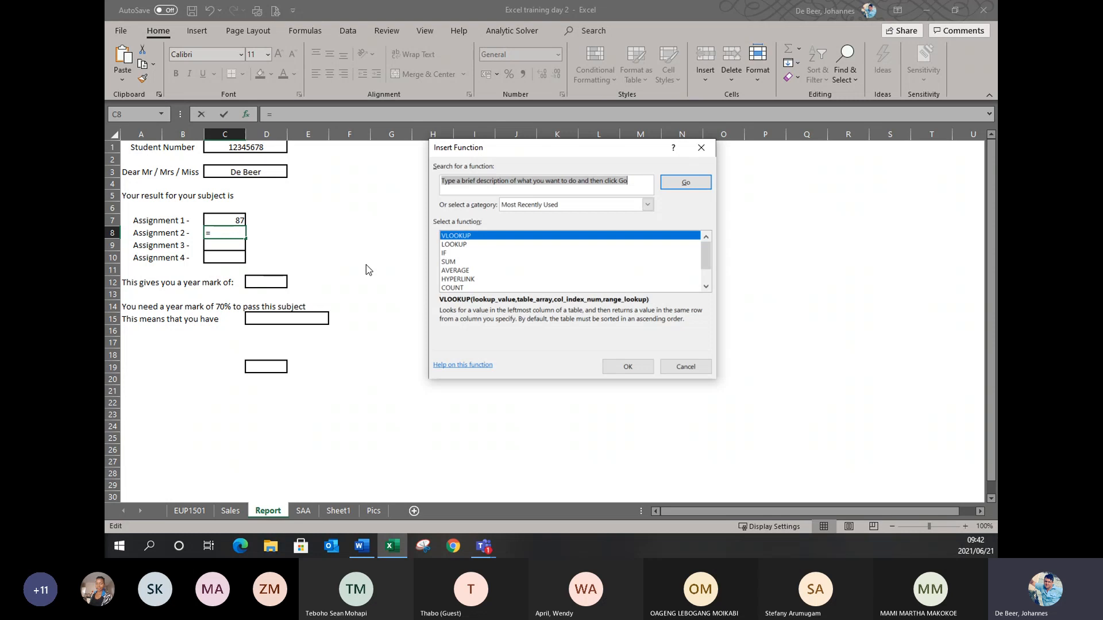
left_click(463, 236)
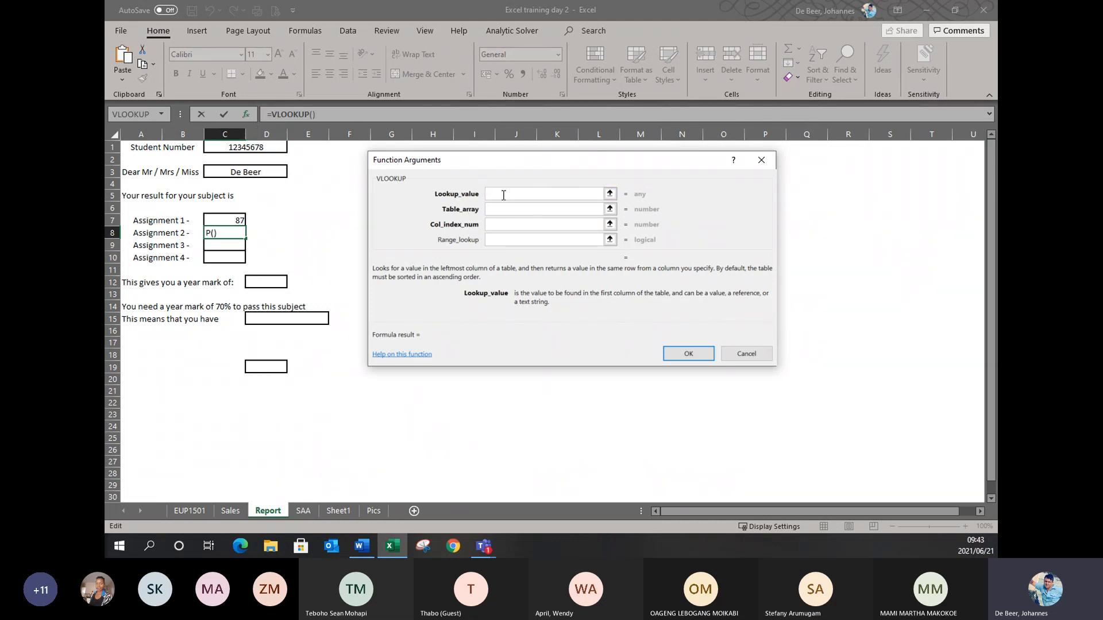
left_click(250, 148)
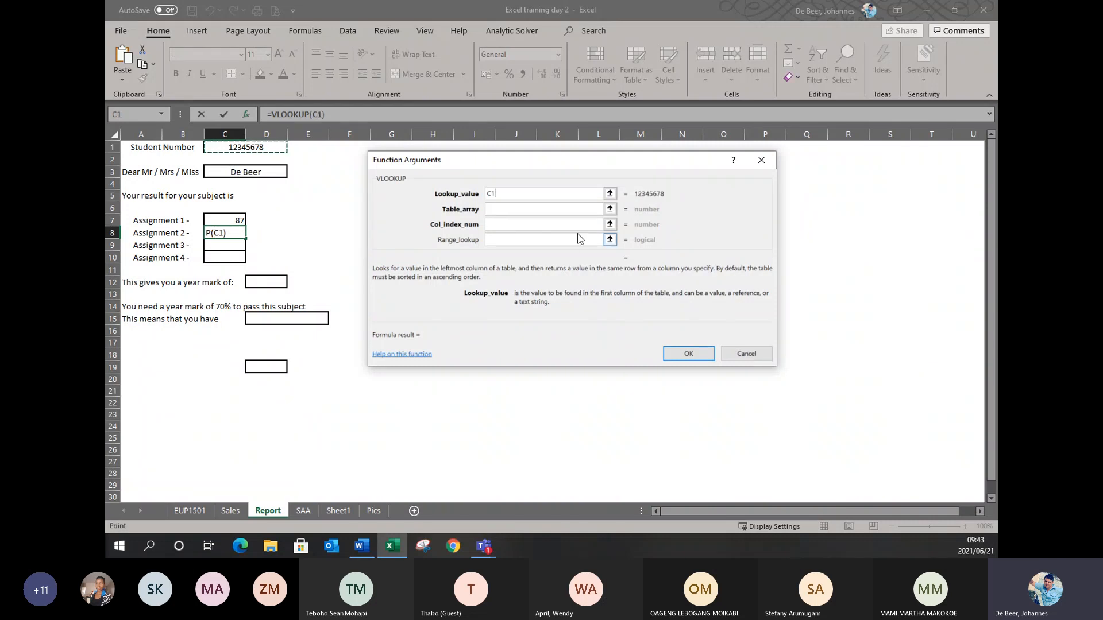
left_click(586, 209)
type("results")
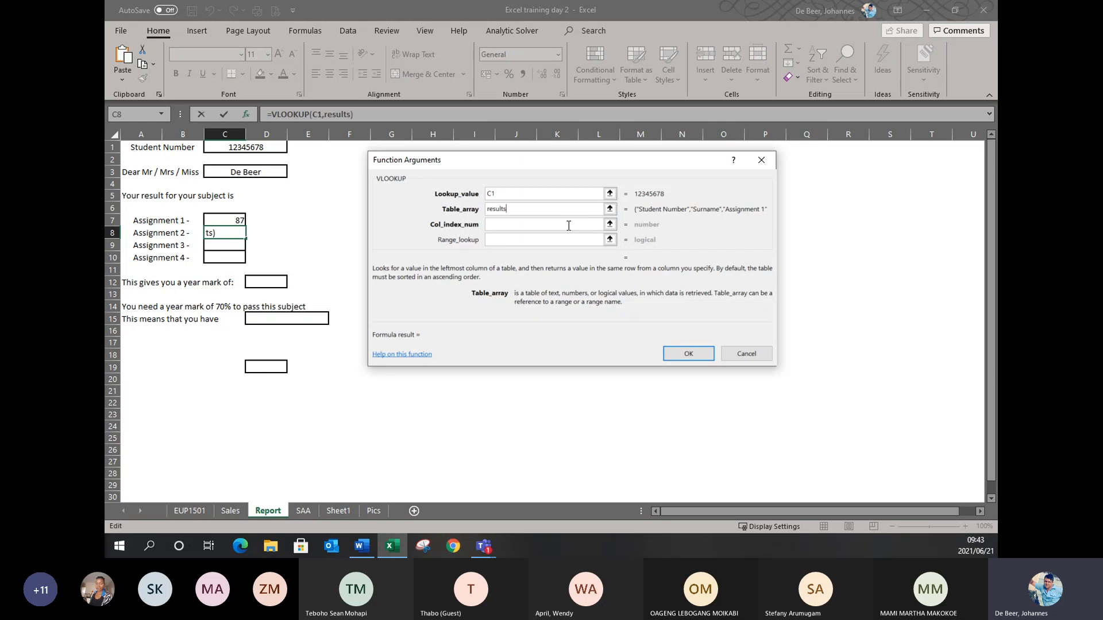
left_click(569, 226)
type("4")
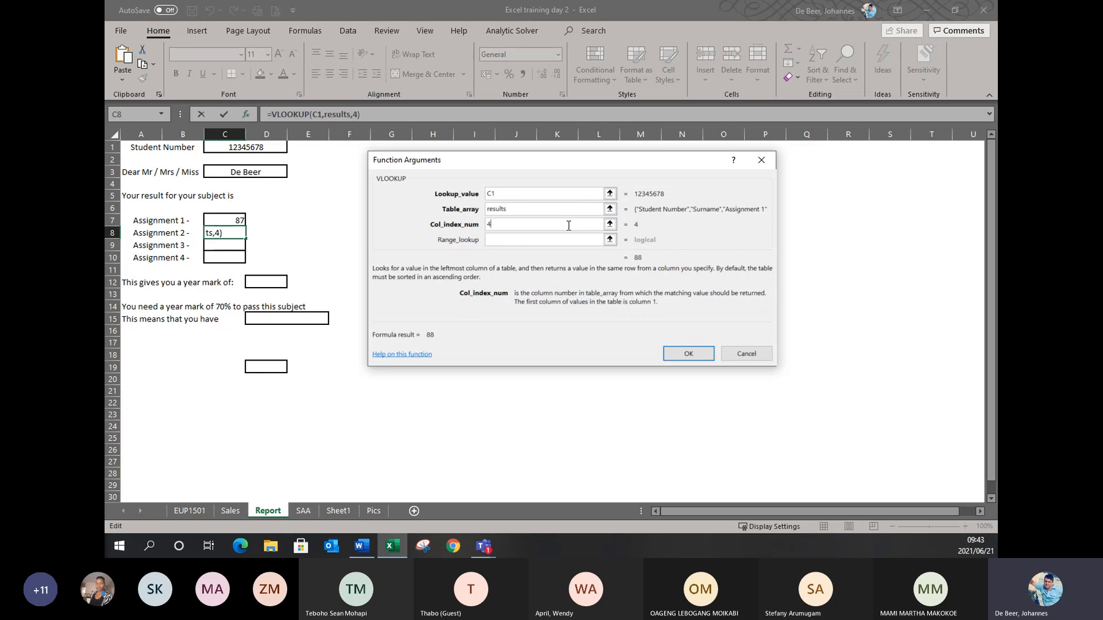
left_click(689, 355)
Check Assignment 2's column index number in the heading list on Sheet1 and return to the Report sheet.
left_click(339, 509)
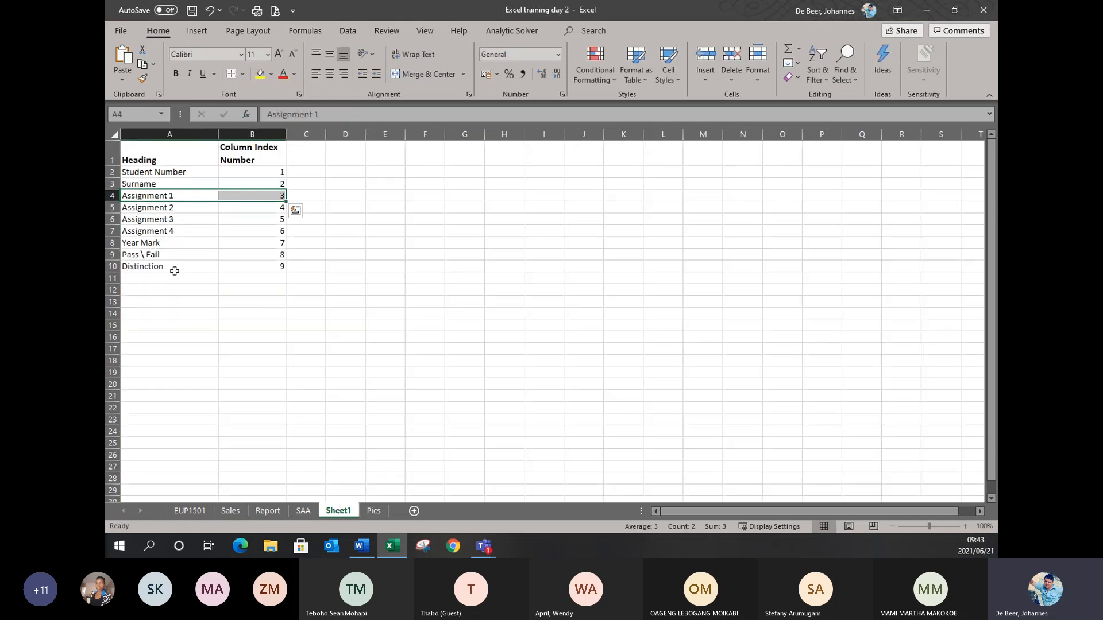
left_click_drag(192, 208, 241, 209)
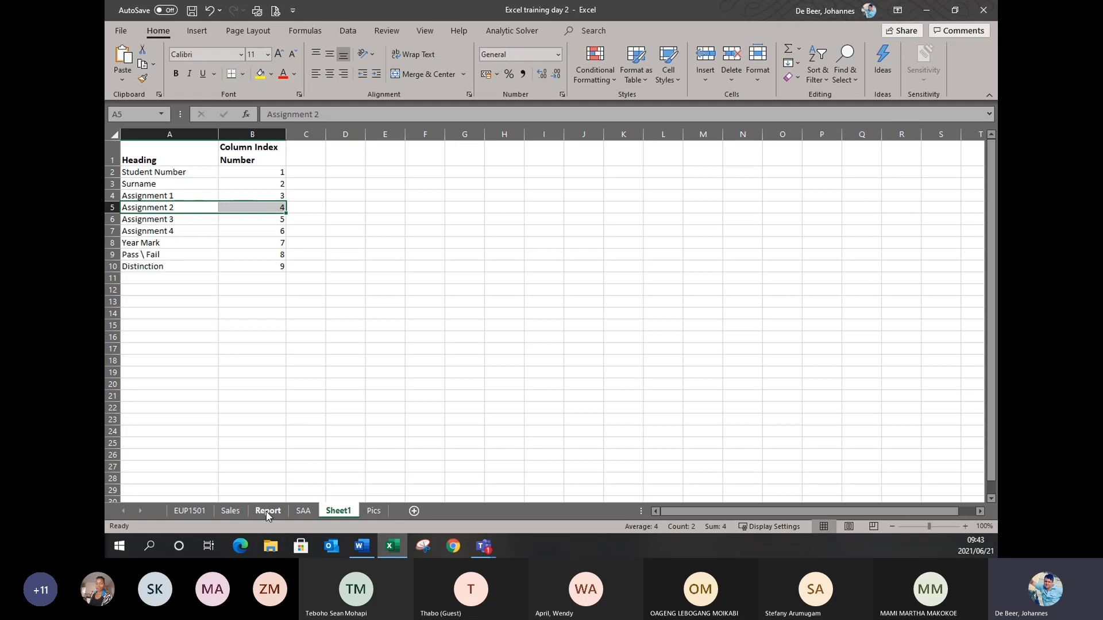
left_click(268, 511)
Make the lookup value in C7's VLOOKUP formula an absolute reference, $C$1.
left_click(239, 220)
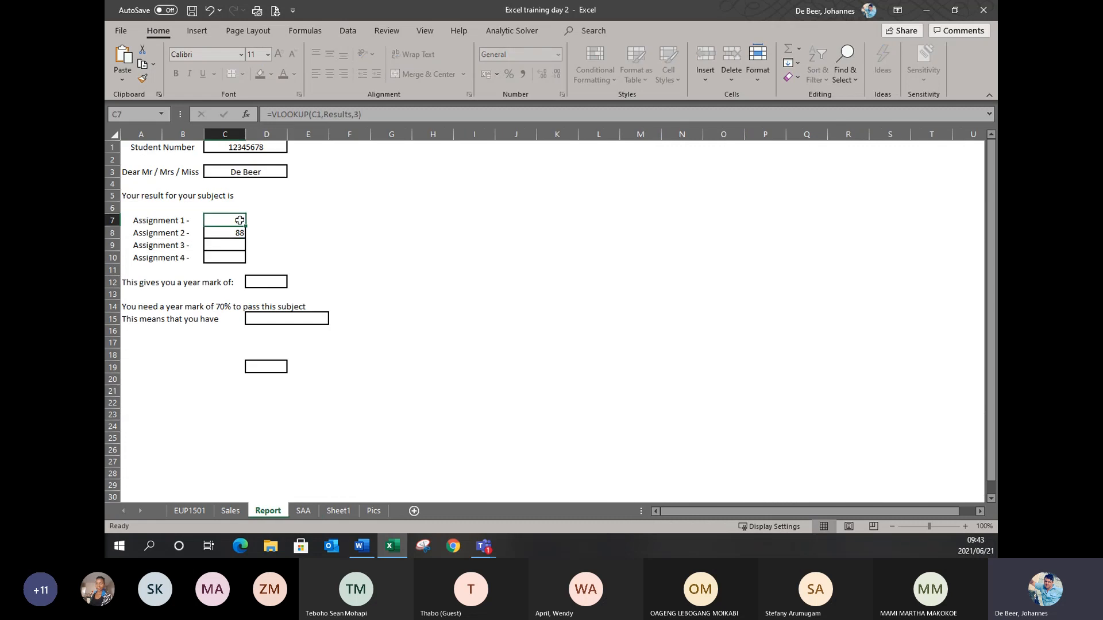
left_click(320, 115)
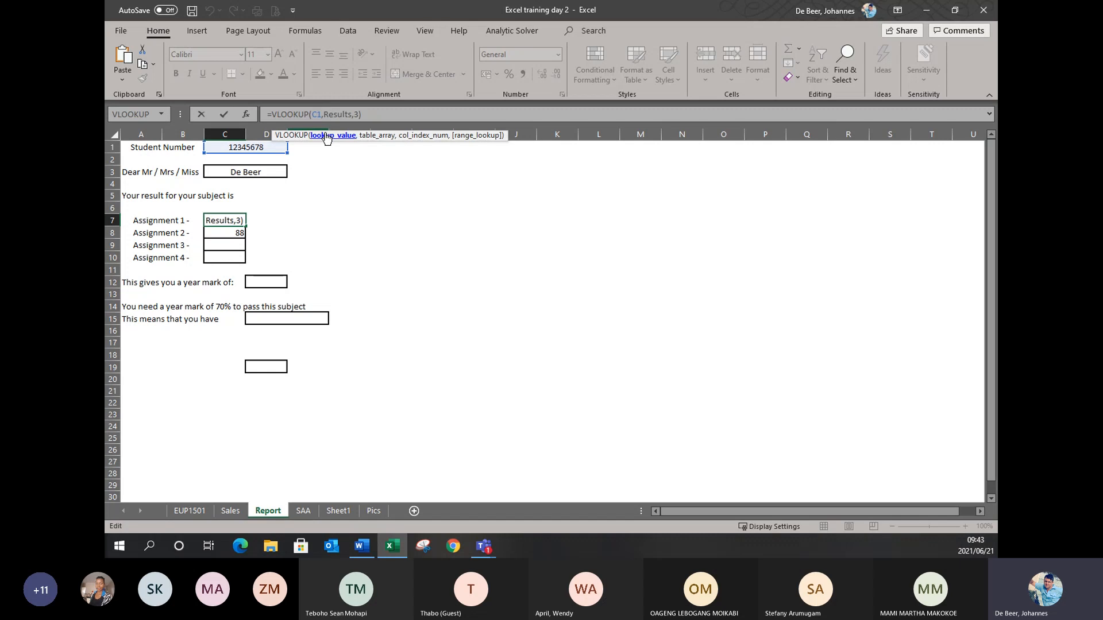
key("Return")
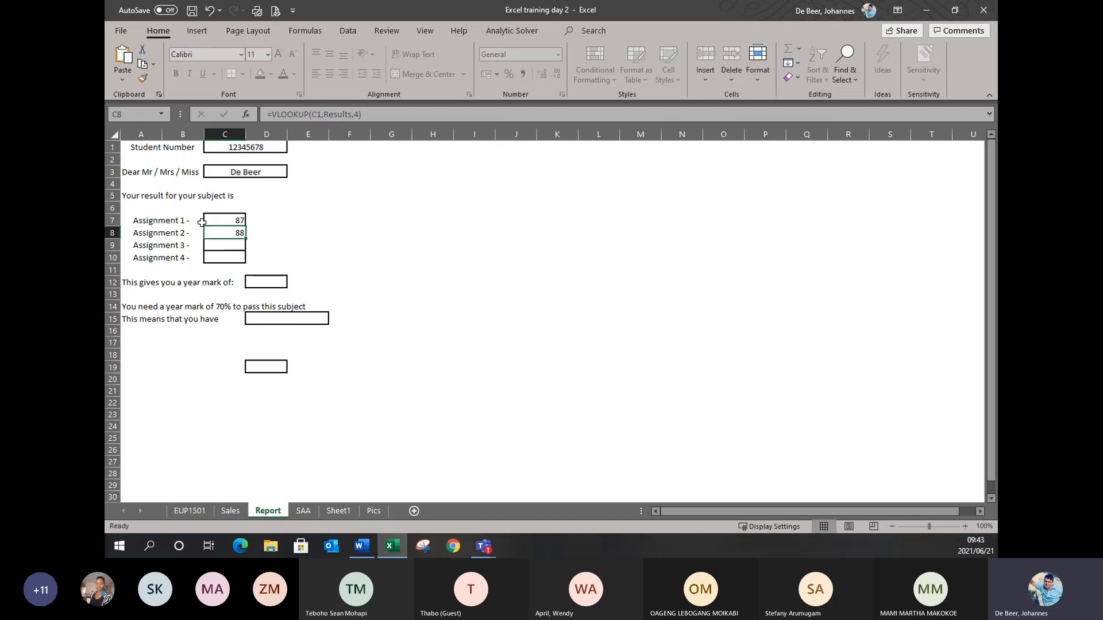
Copy the Assignment 1 formula from C7 into the Assignment 3 and Assignment 4 cells, C9 and C10.
left_click(232, 216)
key("ctrl+c")
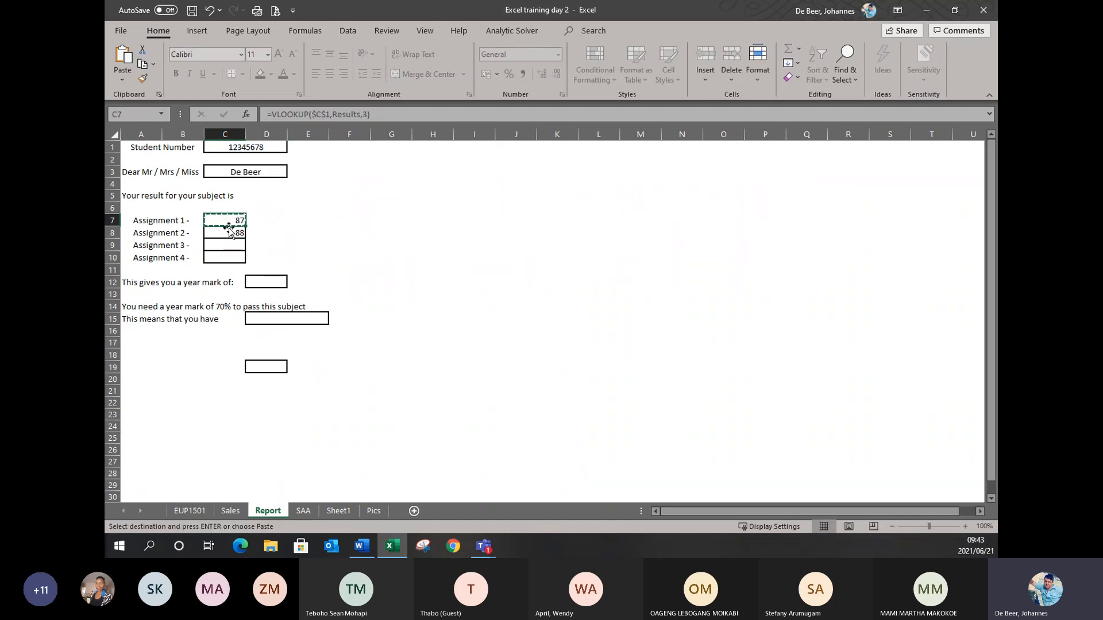
left_click(221, 245)
key("ctrl+v")
left_click(221, 257)
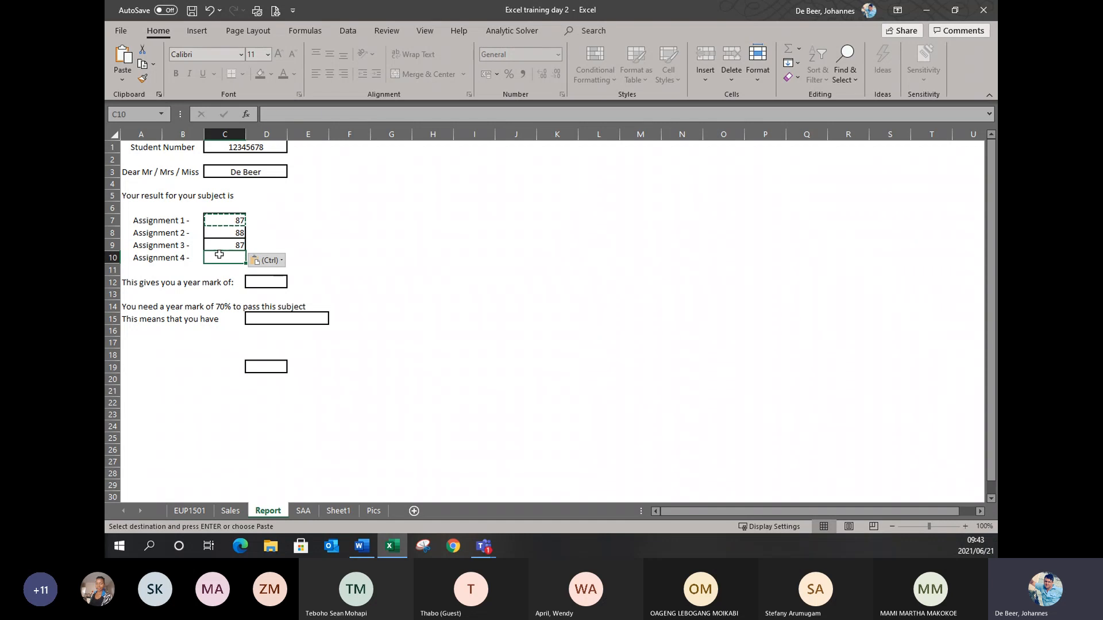
key("ctrl+v")
Paste the copied C7 formula into the year mark cell D12, the pass result cell D15 and the distinction cell D19.
left_click(280, 283)
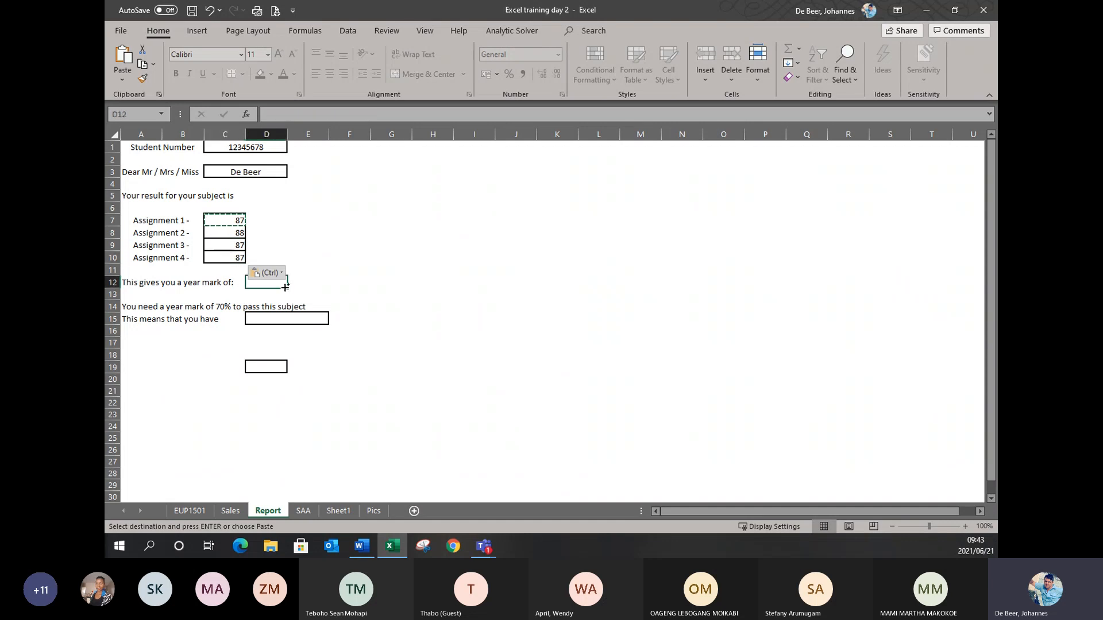
key("ctrl+v")
left_click(278, 318)
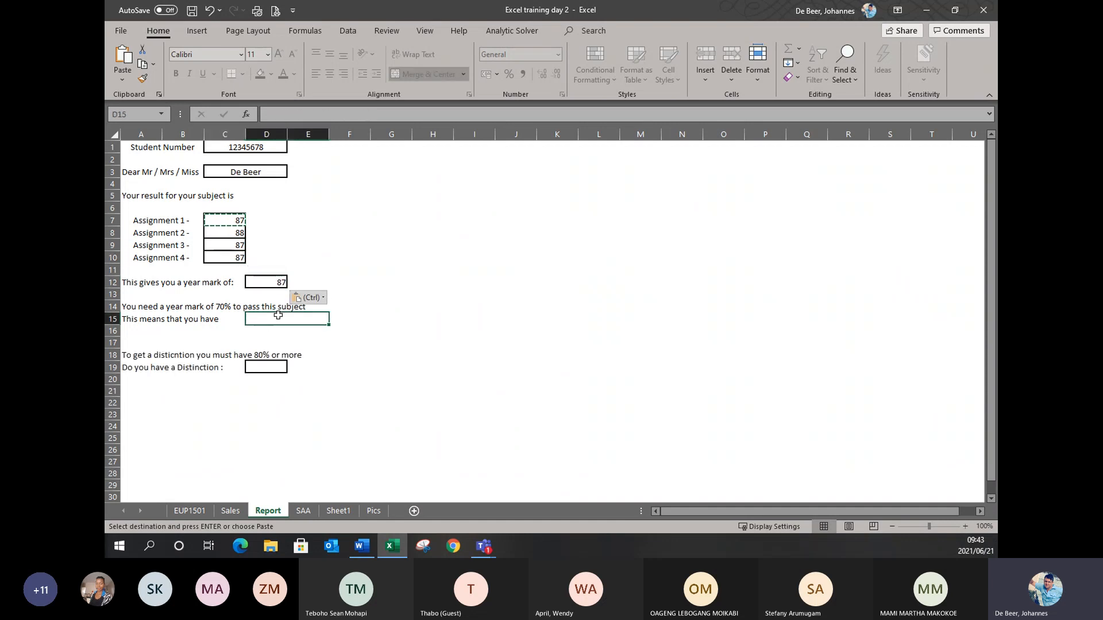
key("ctrl+v")
left_click(259, 368)
key("ctrl+v")
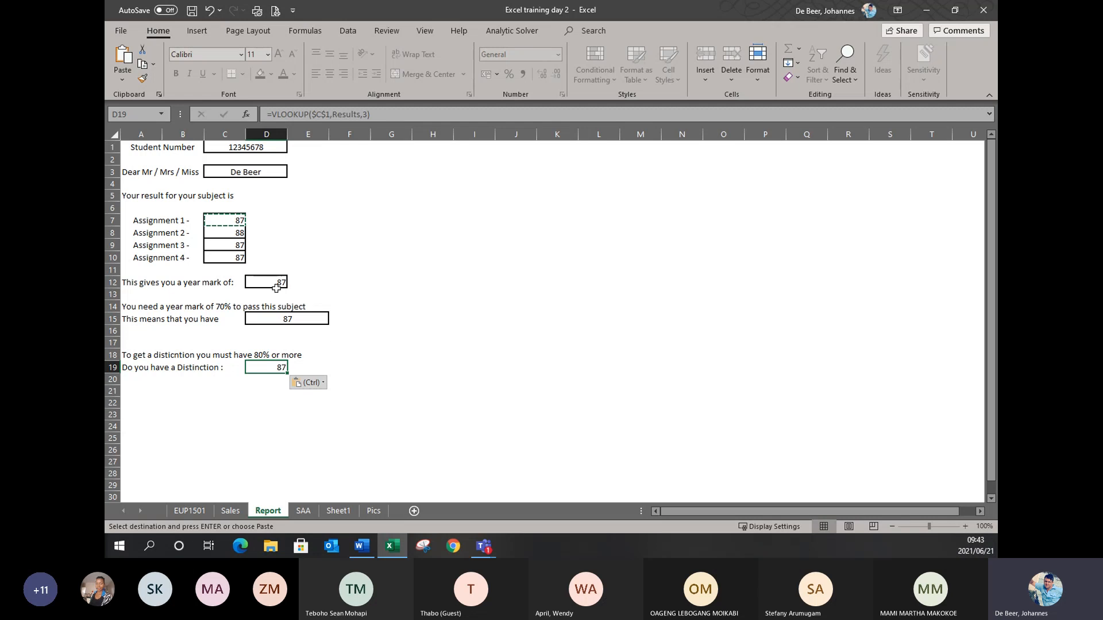
Set the VLOOKUP column index number to 5 in C9 for Assignment 3 and to 6 in C10 for Assignment 4.
left_click(231, 242)
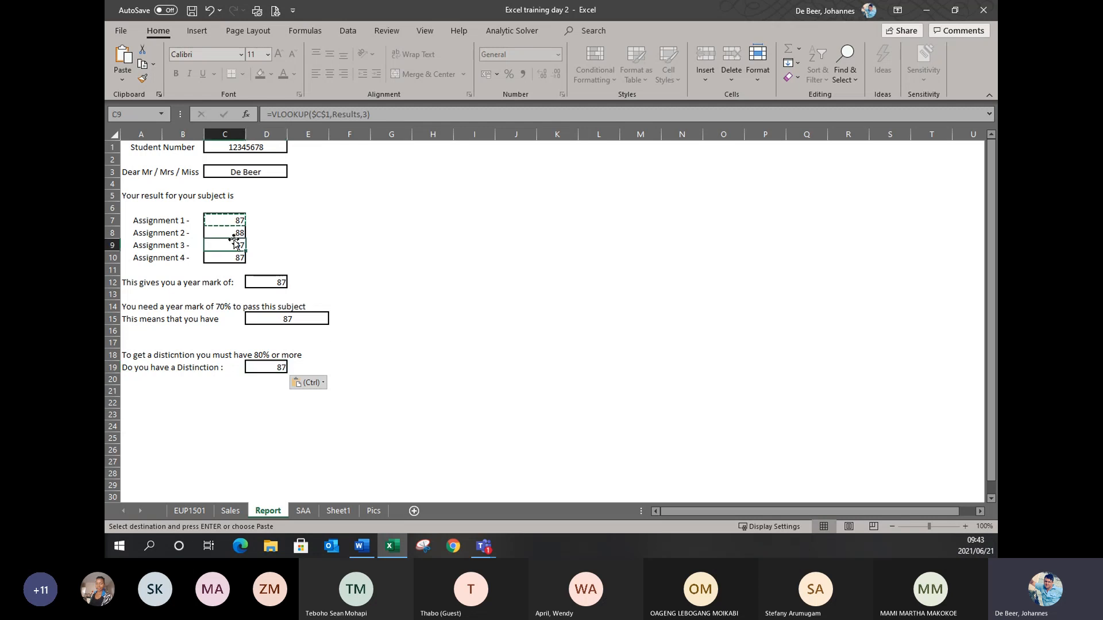
left_click(371, 114)
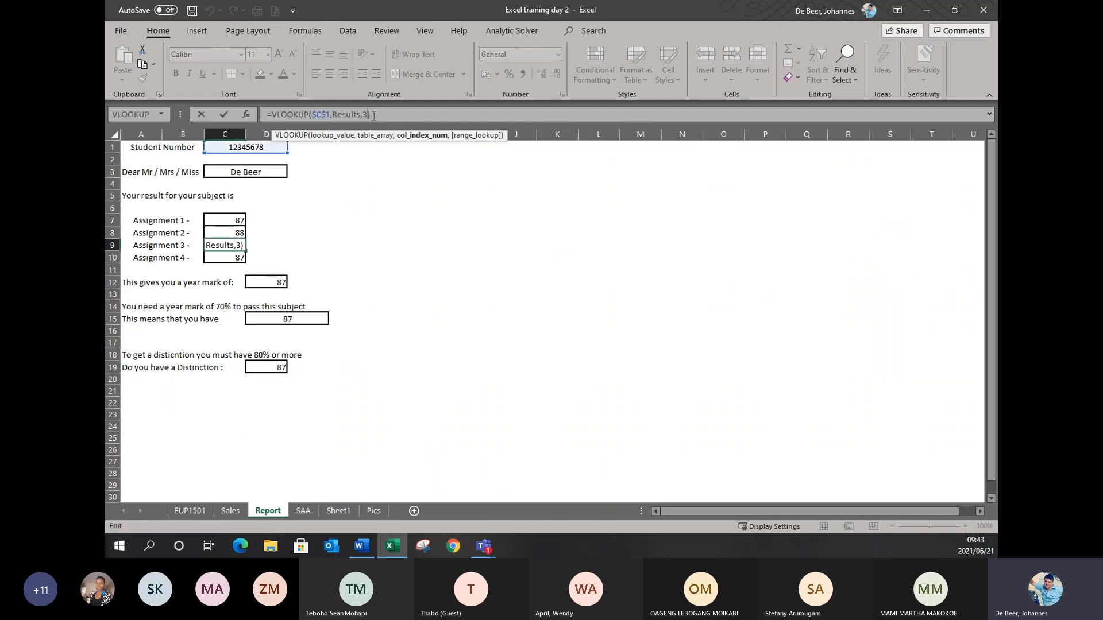
key("Return")
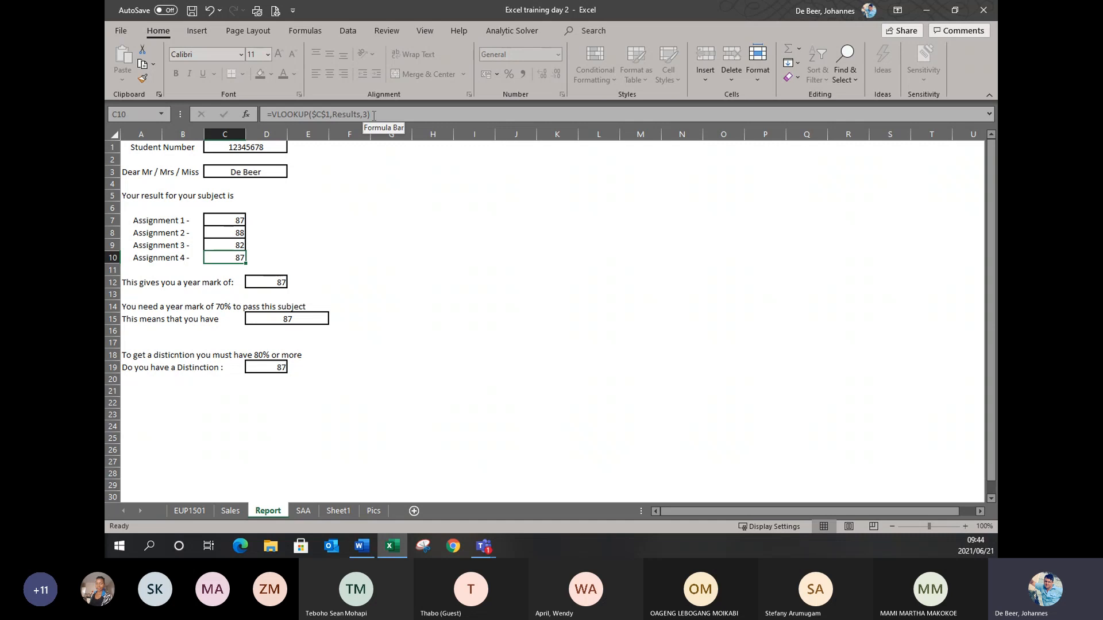
left_click(369, 115)
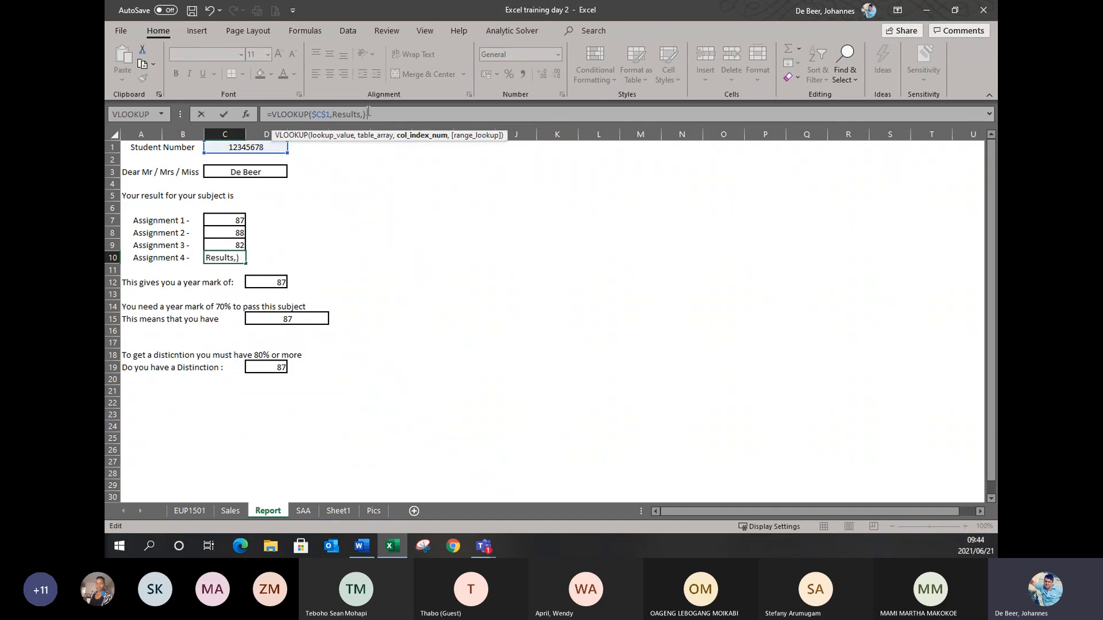
left_click(246, 147)
Set the column index number in the year mark formula in D12 to 7 and review the edited formula.
left_click(264, 284)
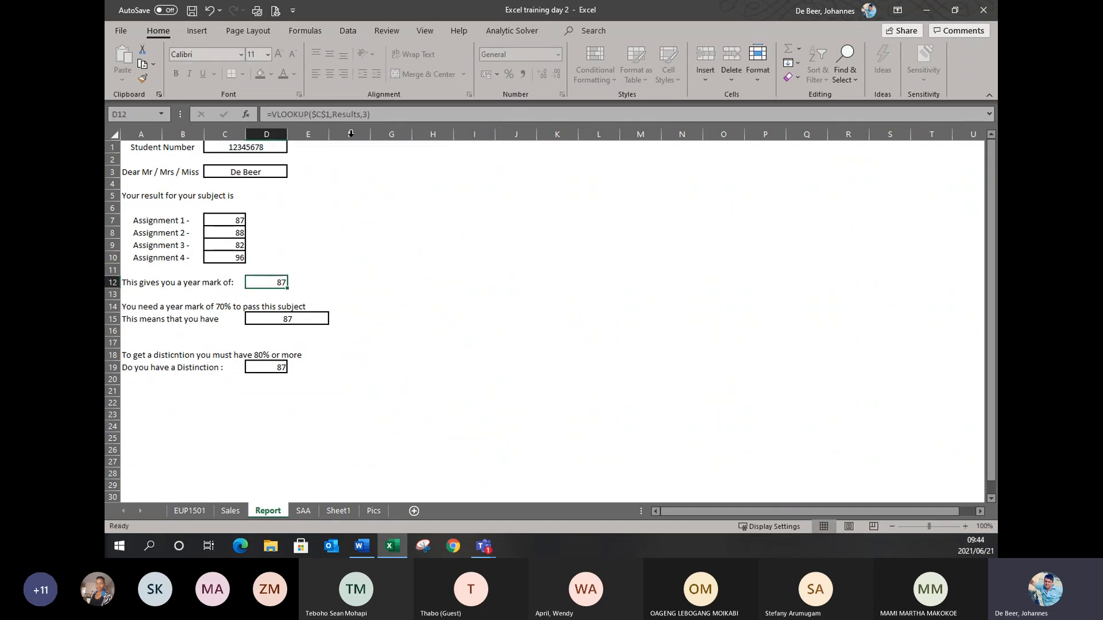
left_click(369, 114)
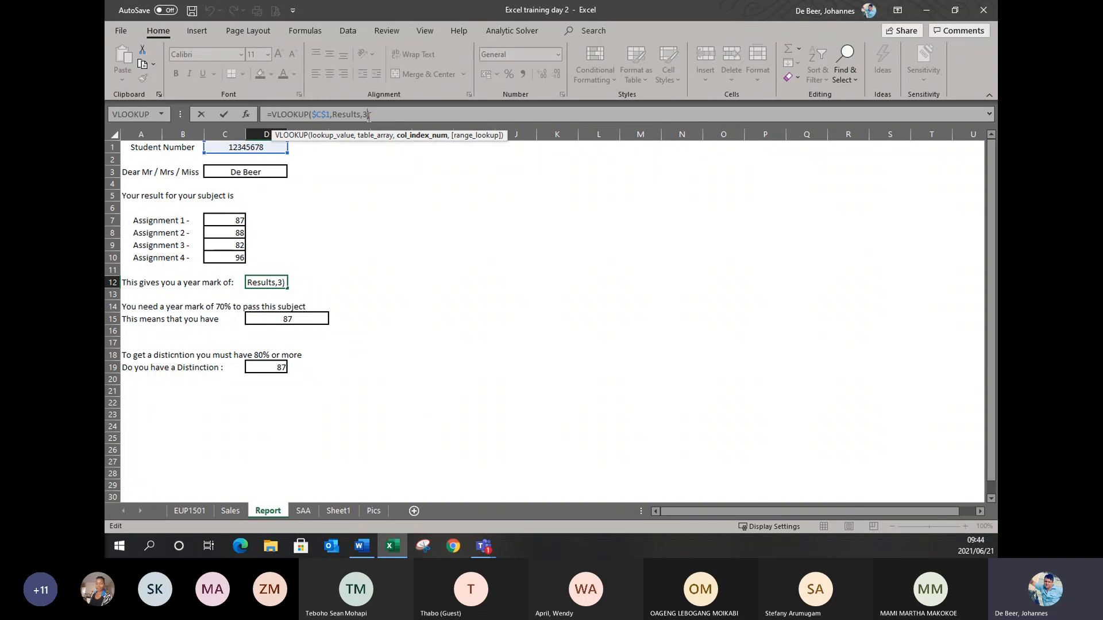
key("BackSpace")
type("7")
left_click(266, 318)
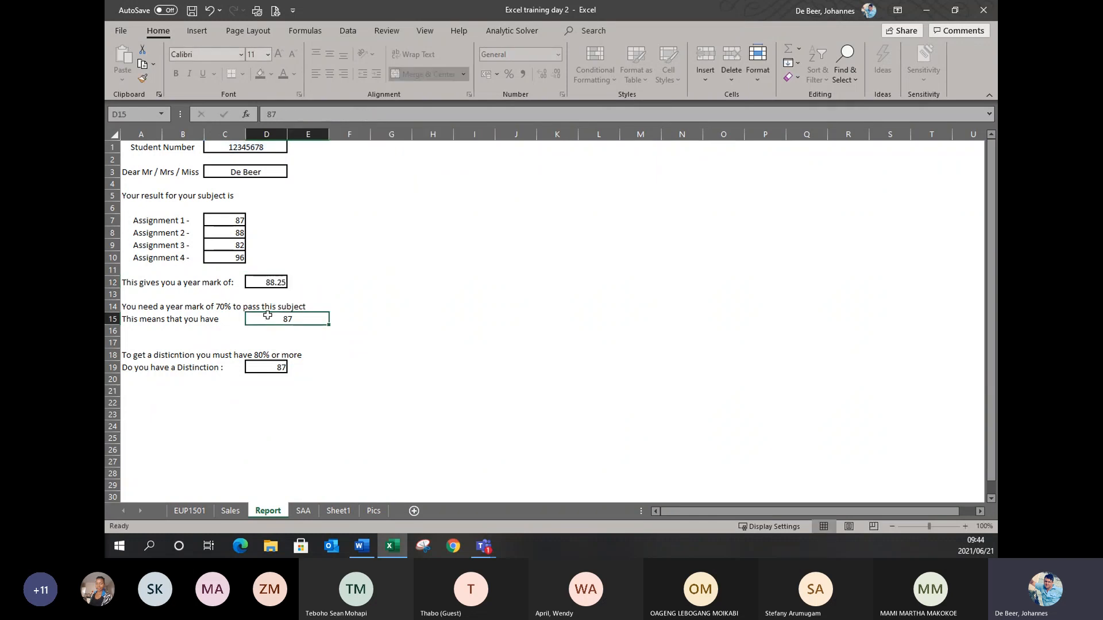
left_click(267, 282)
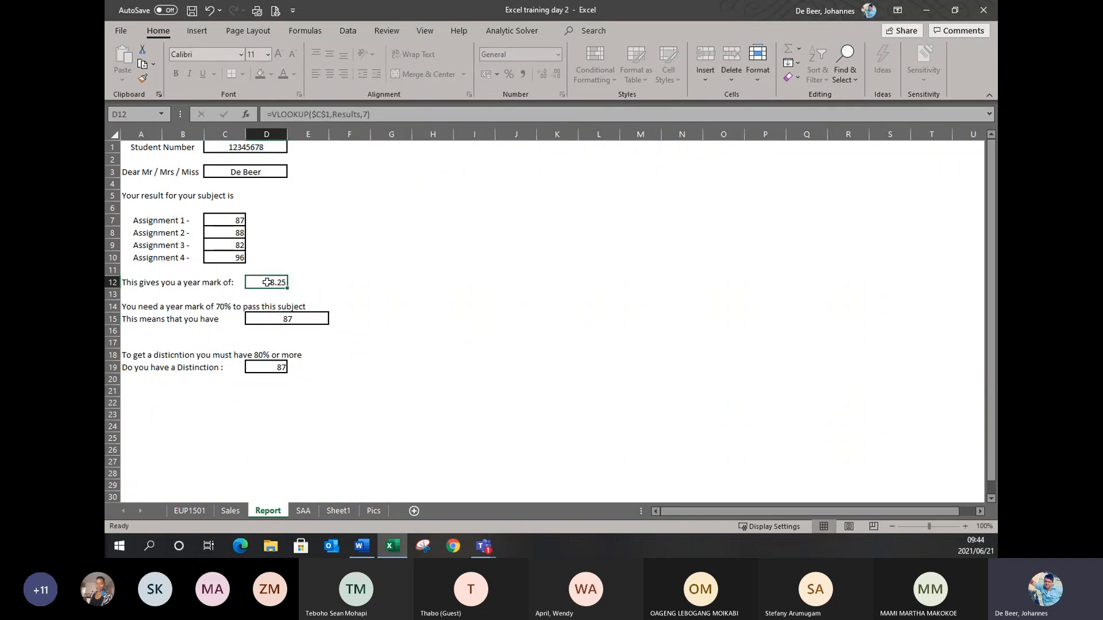
Set the column index number in D19's VLOOKUP formula to 9, matching the Distinction heading.
left_click(264, 320)
left_click(269, 368)
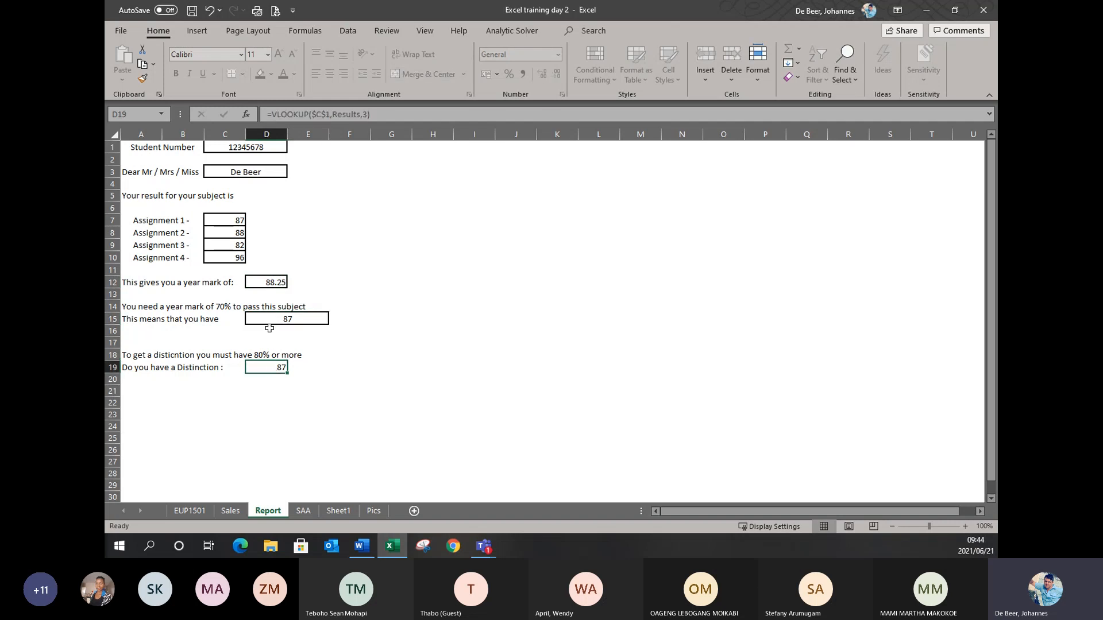
type(">=80,\"Yes\",\"No\")")
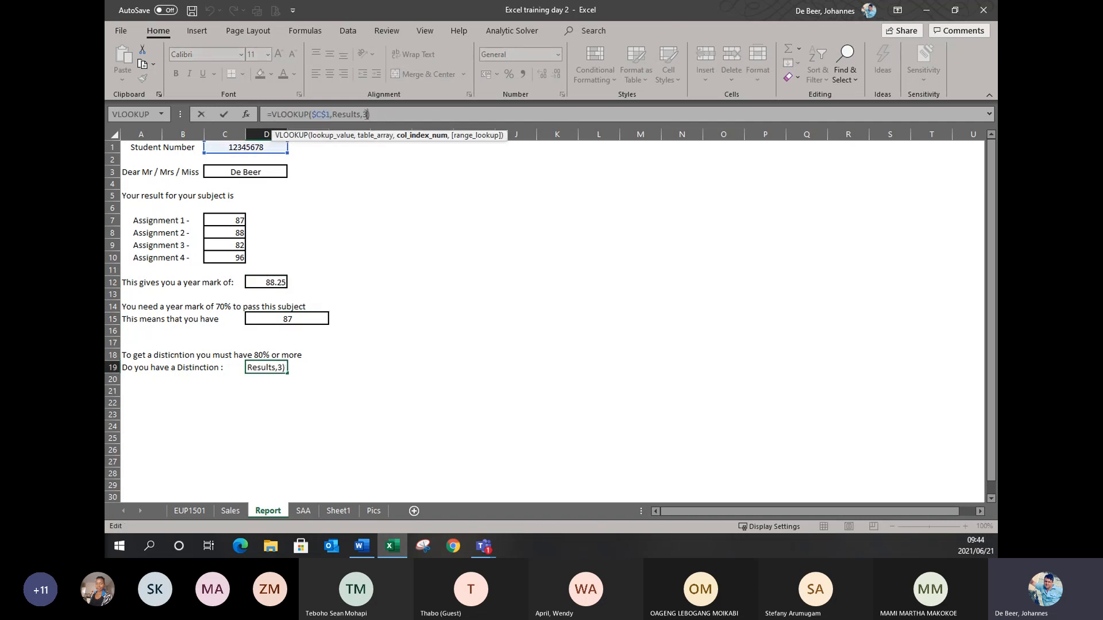
key("Return")
Replace the pass result in D15 with a VLOOKUP function using lookup value C1, table array results and column index 8.
key("Up")
key("Up")
key("Up")
key("Up")
key("Up")
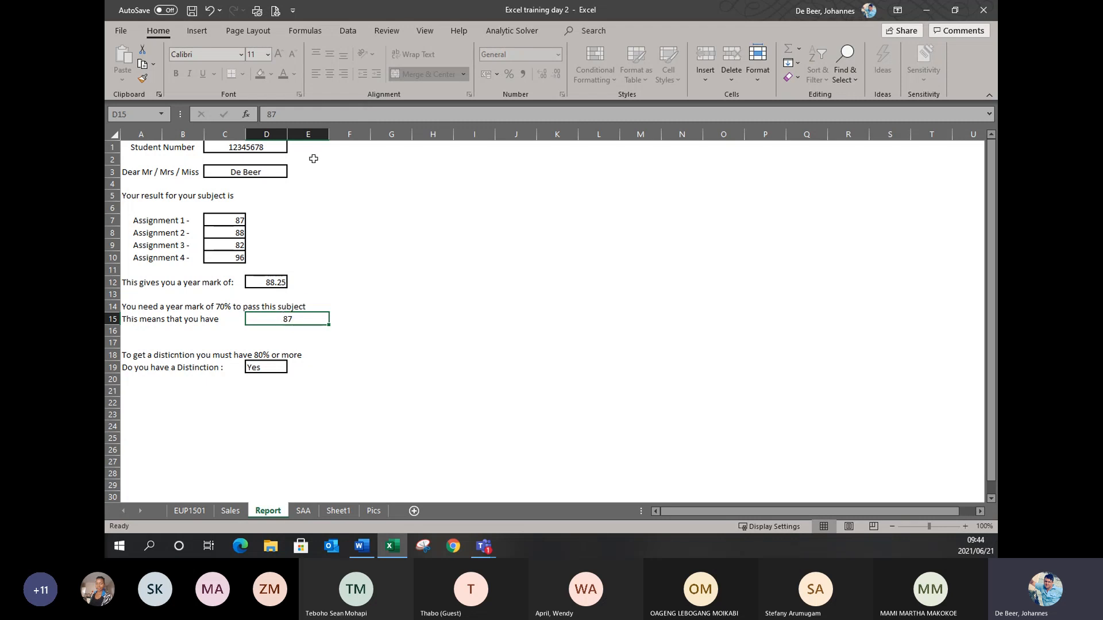
left_click(243, 113)
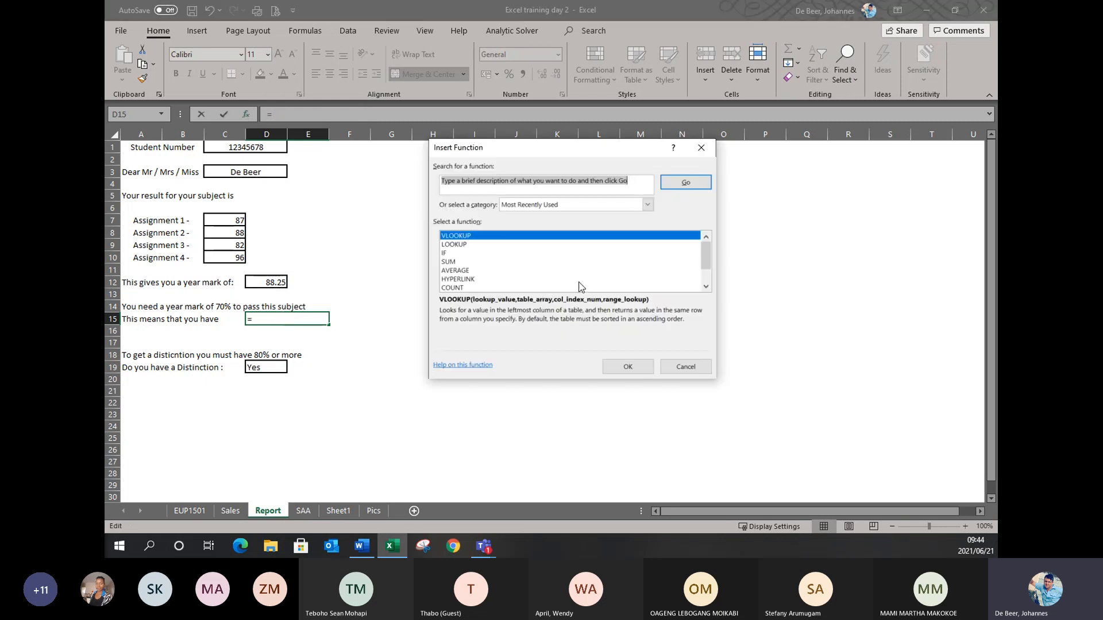
double_click(473, 236)
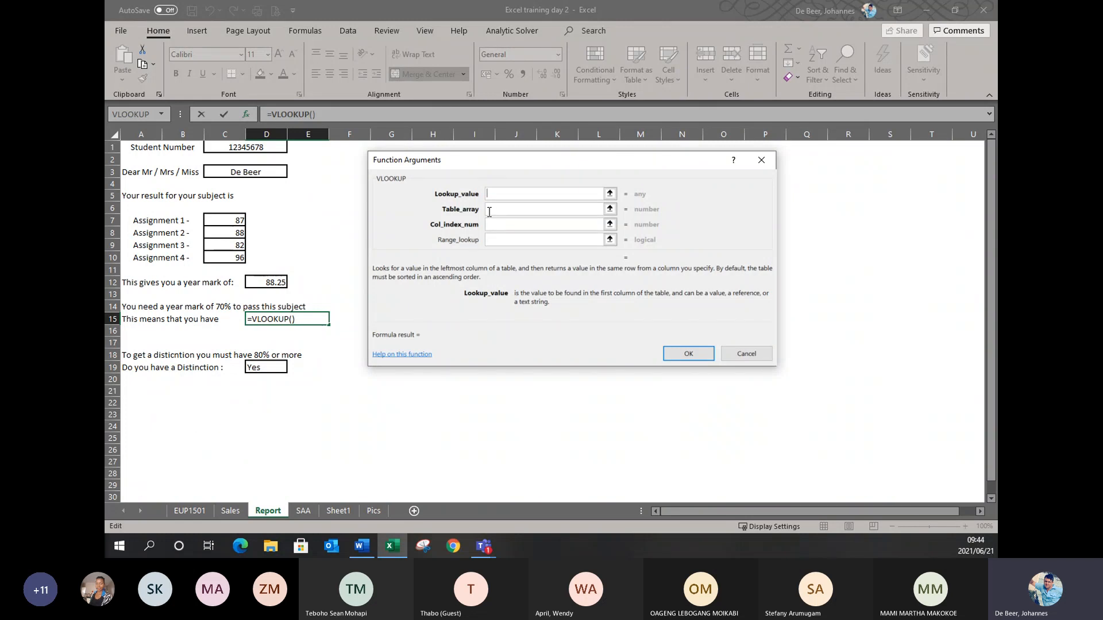
left_click(264, 144)
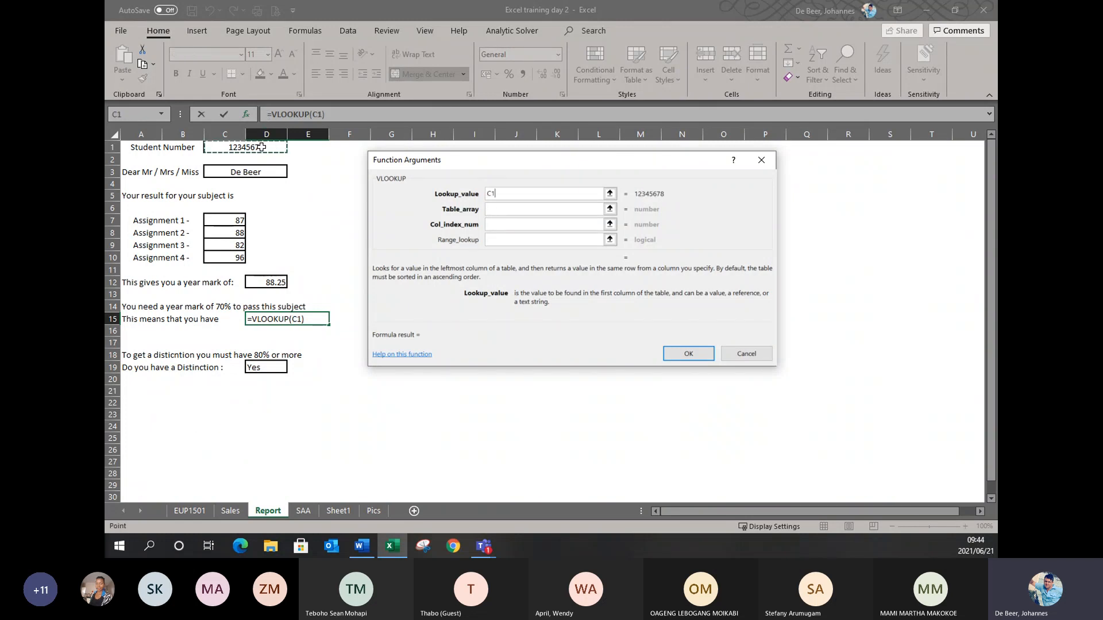
left_click(512, 209)
type("resul")
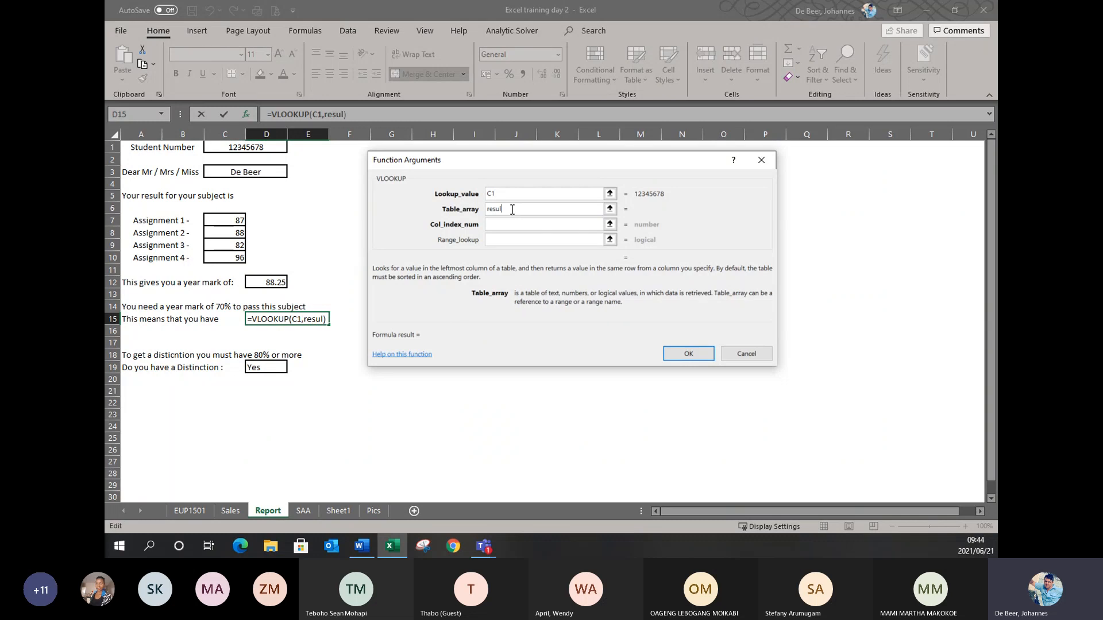
type("ts")
left_click(507, 226)
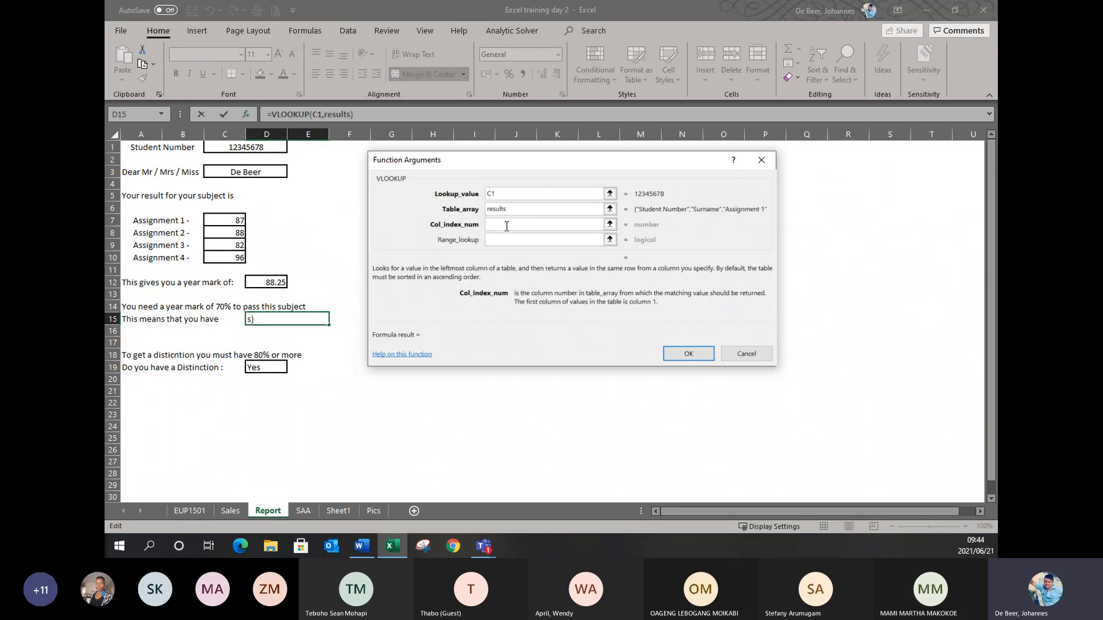
type("8")
key("Return")
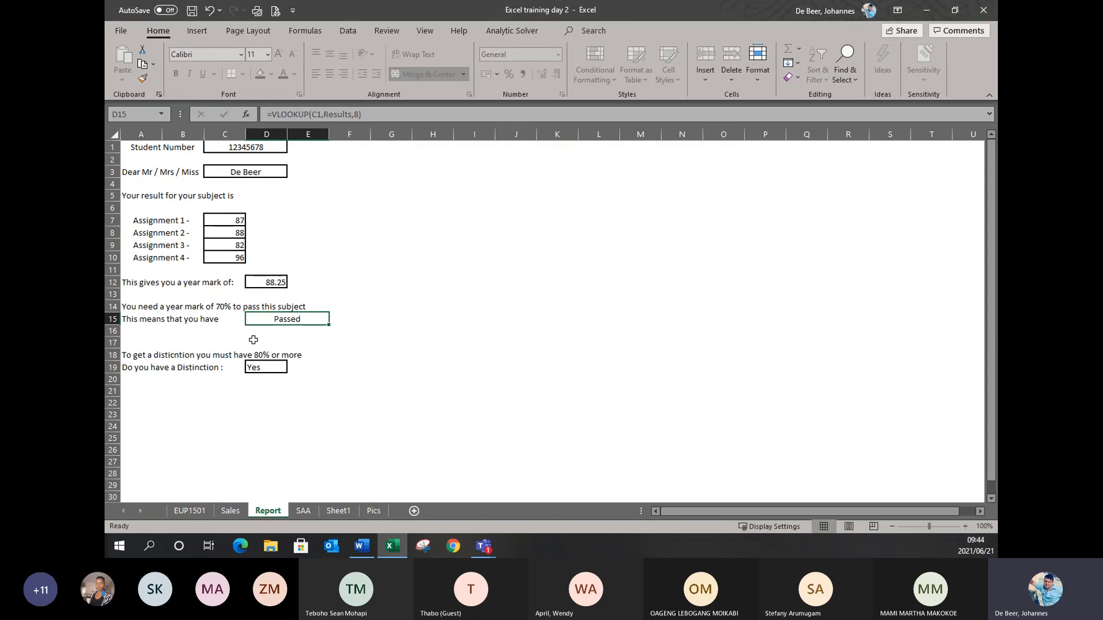
Examine the first student's record in row 6 of the EUP1501 sheet and pick out the student number in A13.
left_click(190, 511)
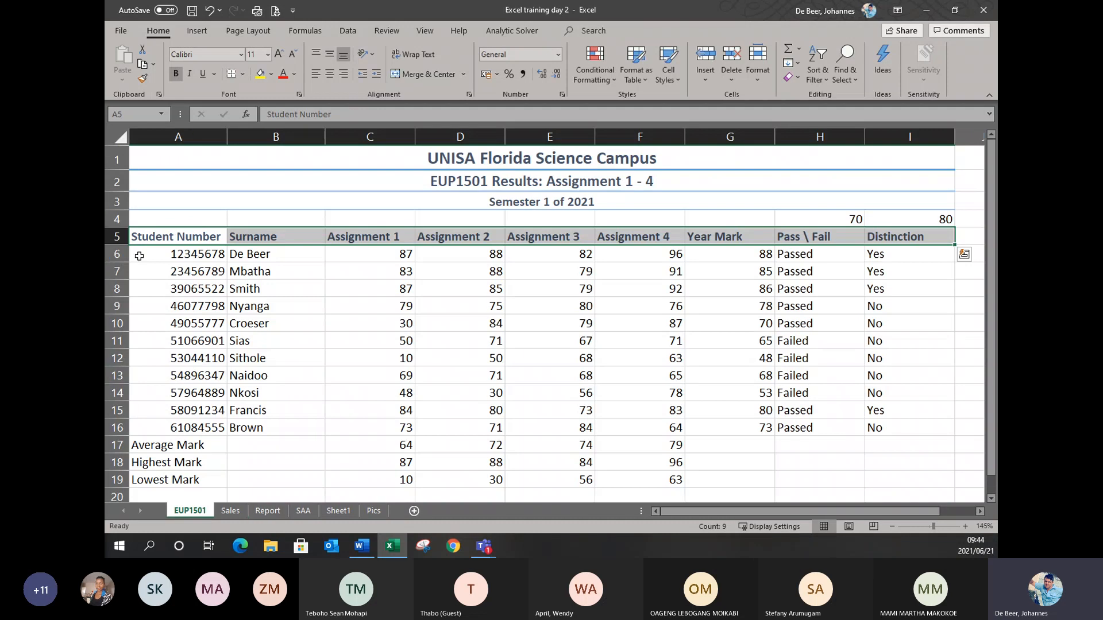
left_click(120, 253)
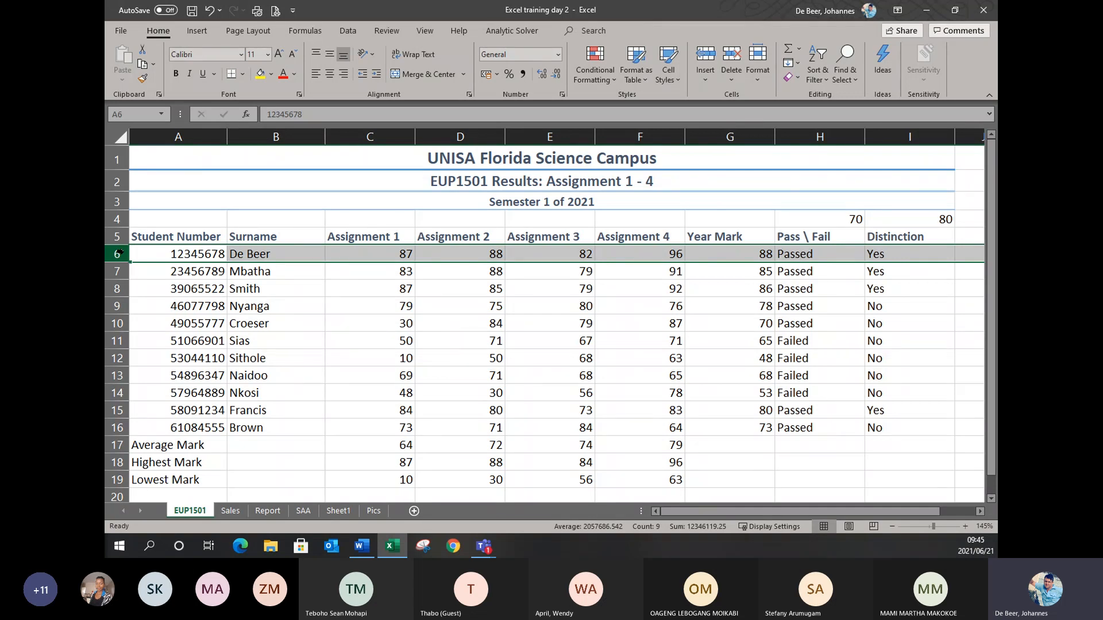
left_click(186, 377)
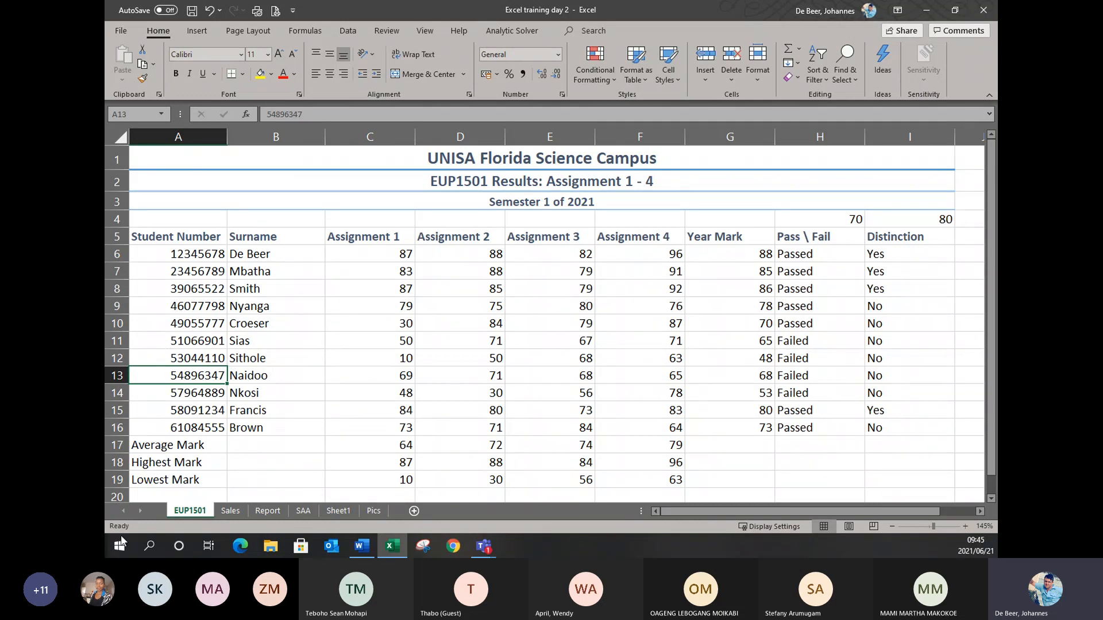
Set the student number in C1 of the Report sheet to the one from A13 of EUP1501.
left_click(266, 511)
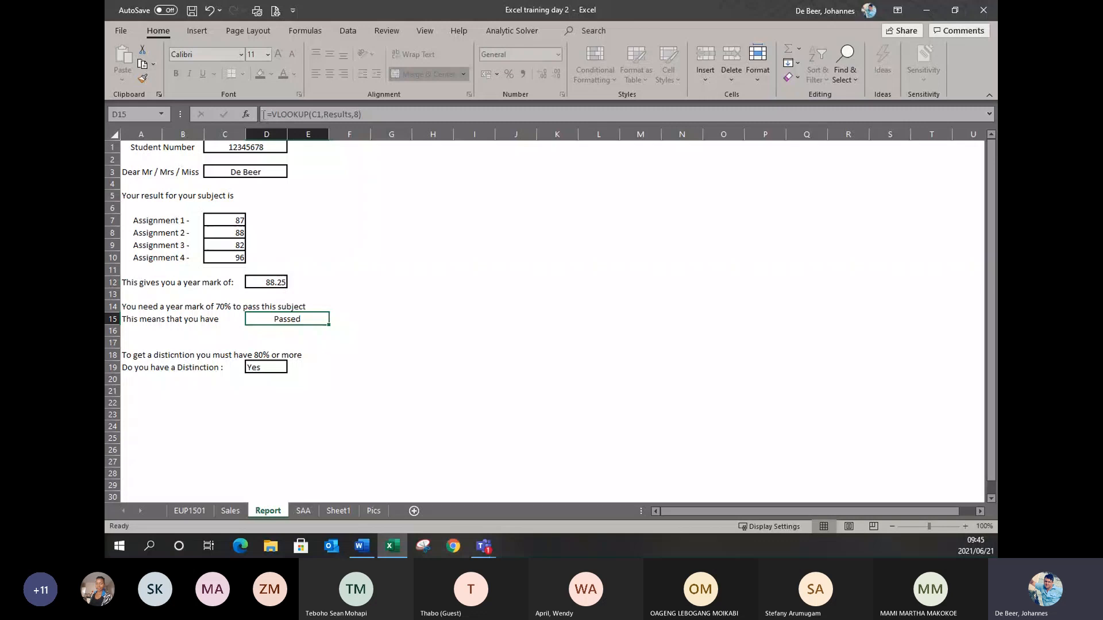
left_click(262, 152)
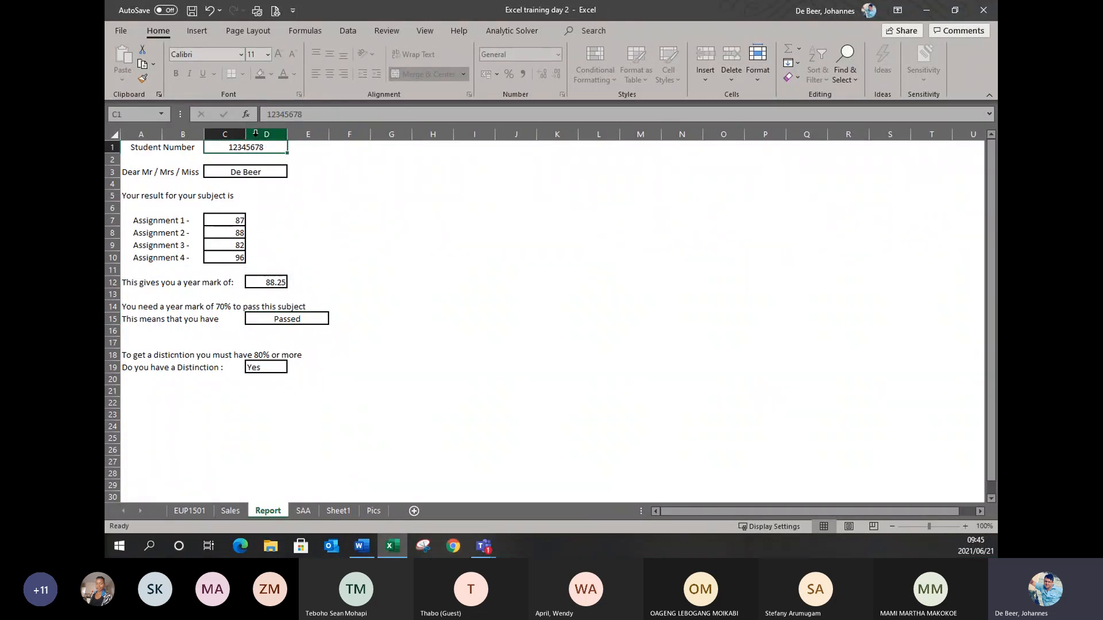
type("5489")
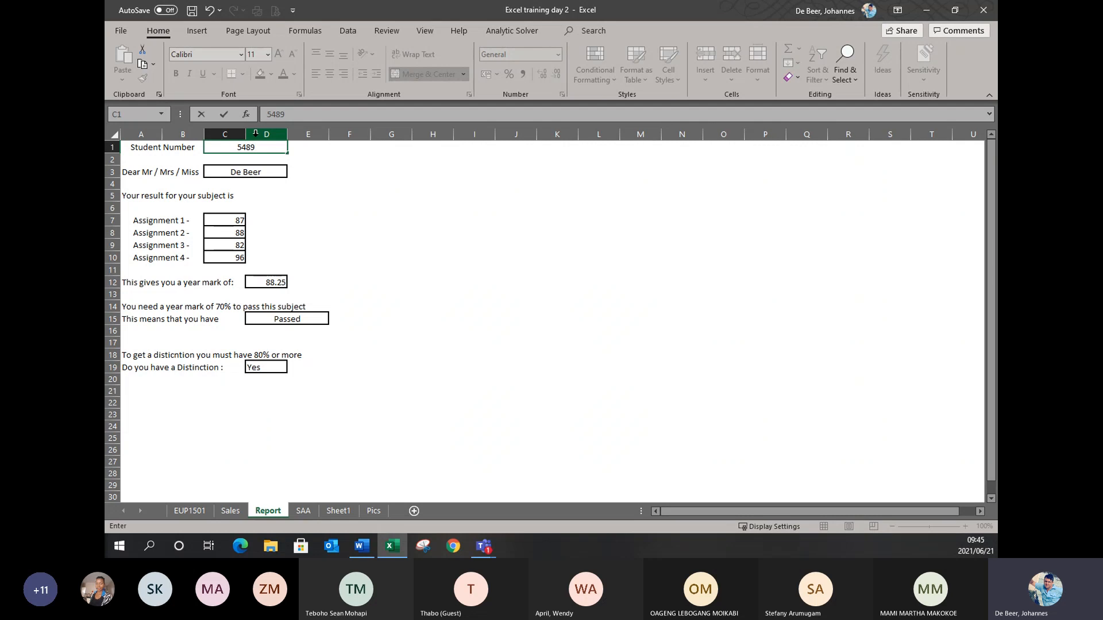
type("6347")
key("Return")
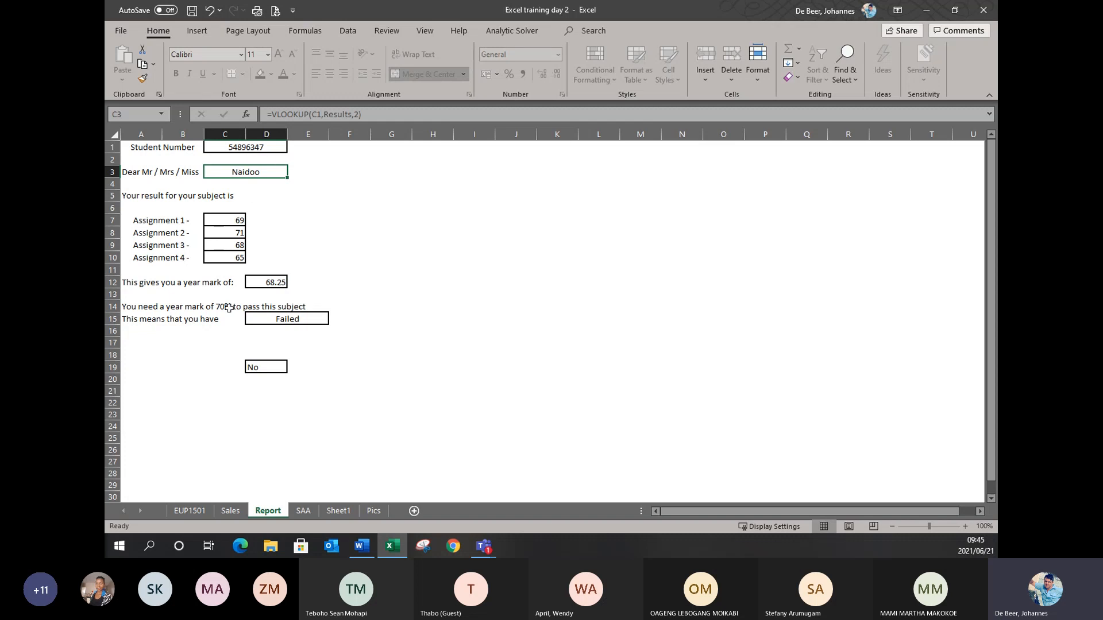
Check the record in row 13 of EUP1501 against the results in the Report sheet.
left_click(194, 513)
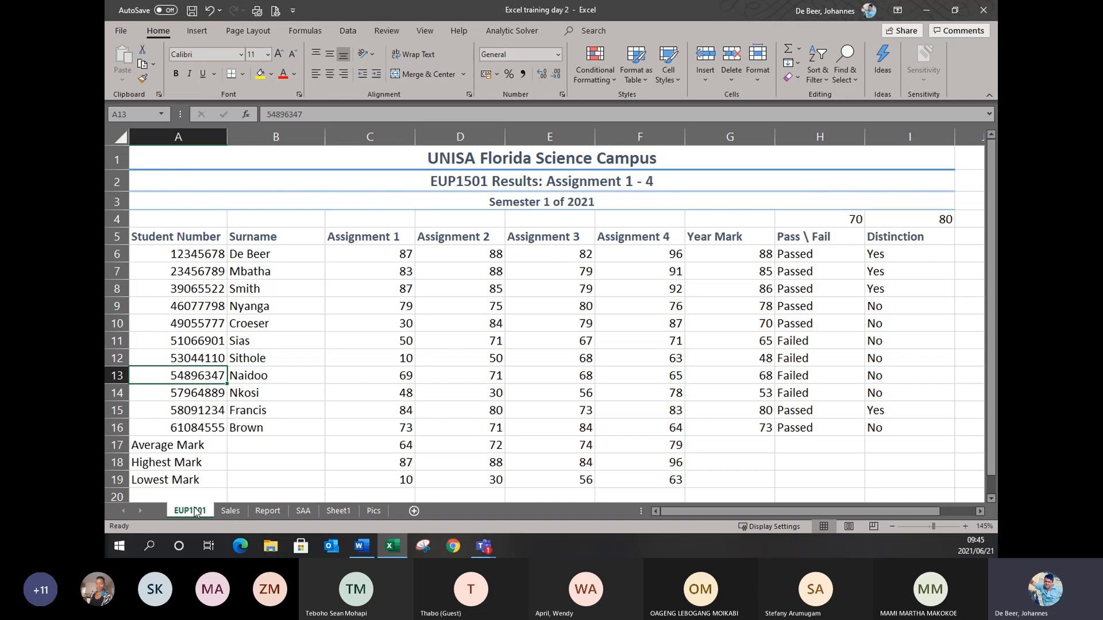
left_click(115, 376)
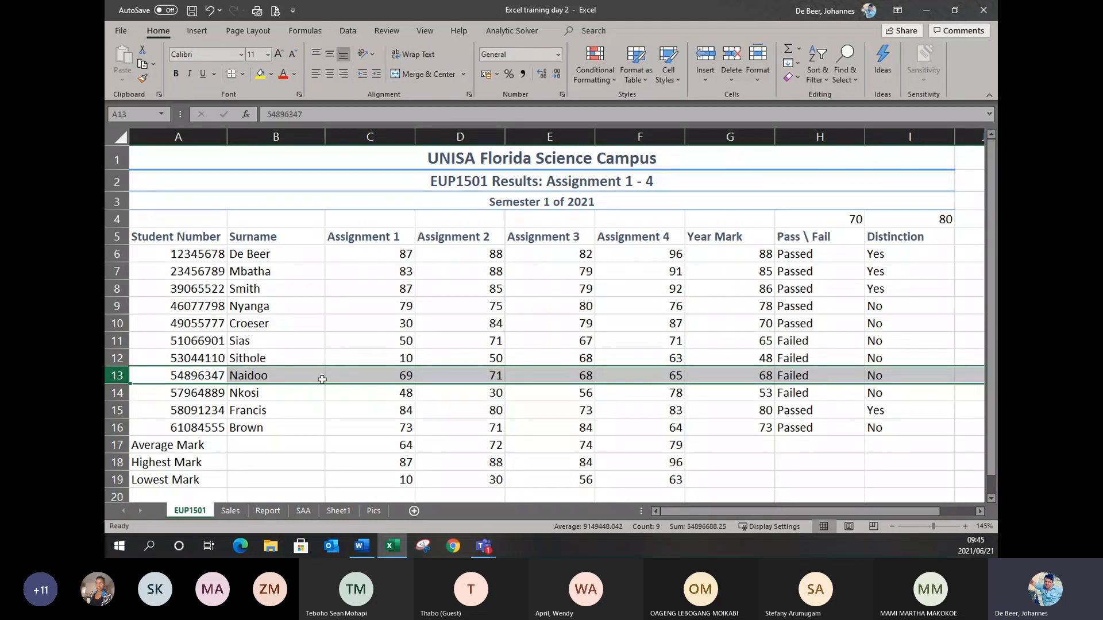
left_click(272, 516)
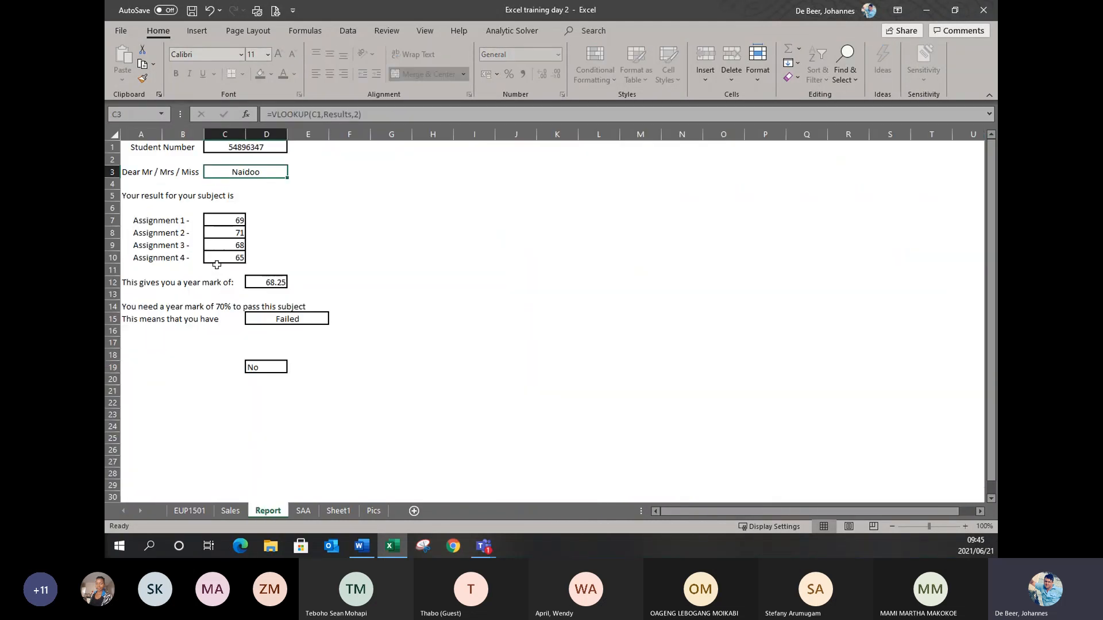
Set the Report's student number in C1 to the one listed in row 7 of EUP1501.
left_click(273, 147)
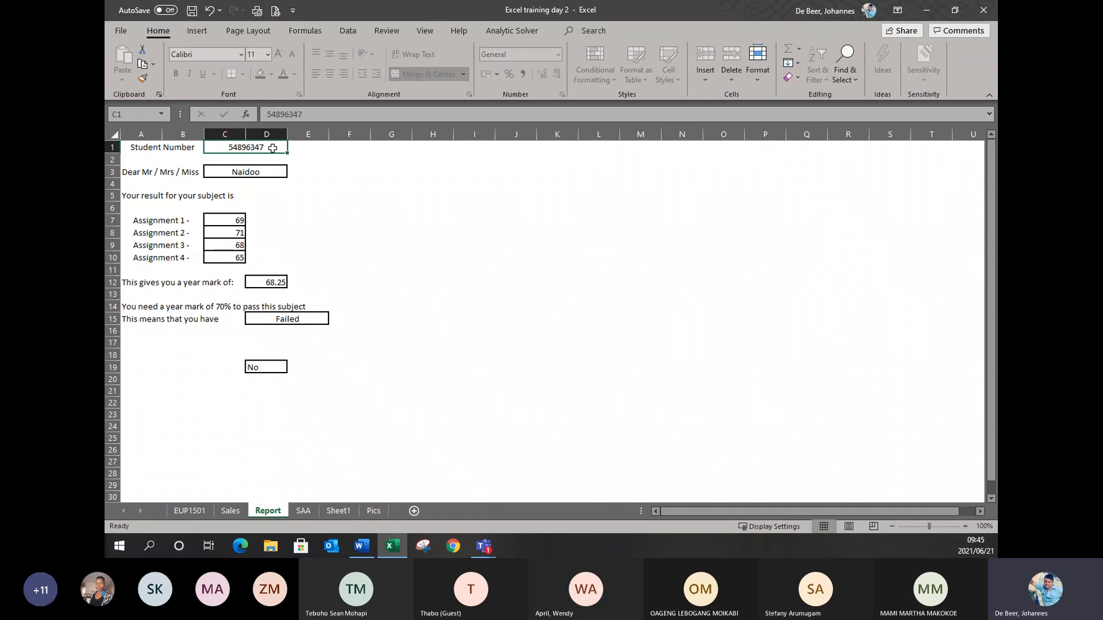
type("23")
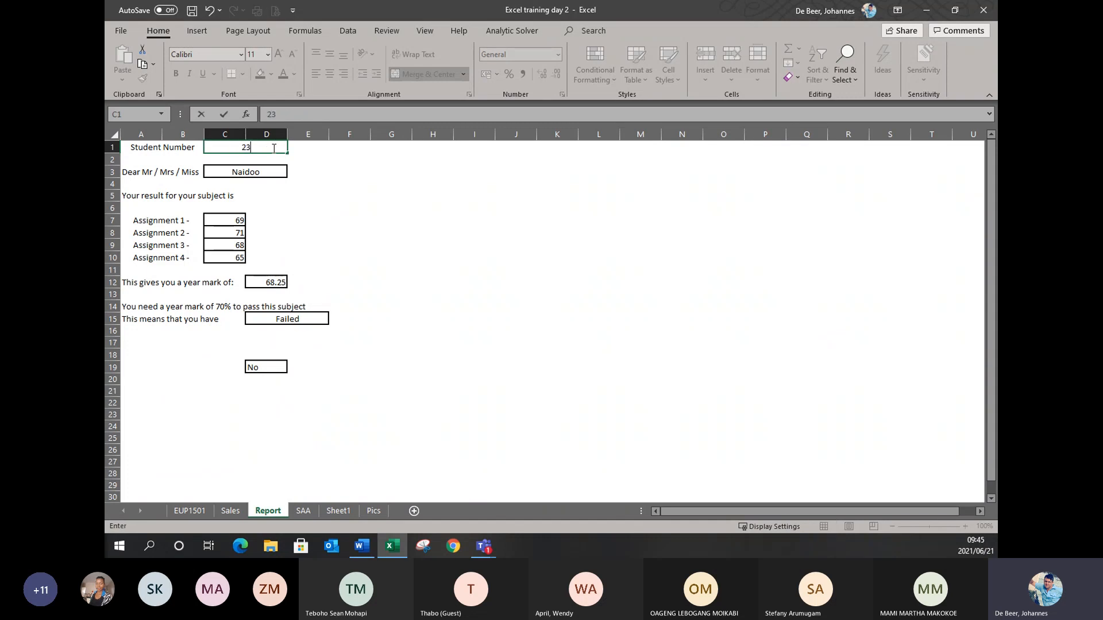
type("456789")
key("Return")
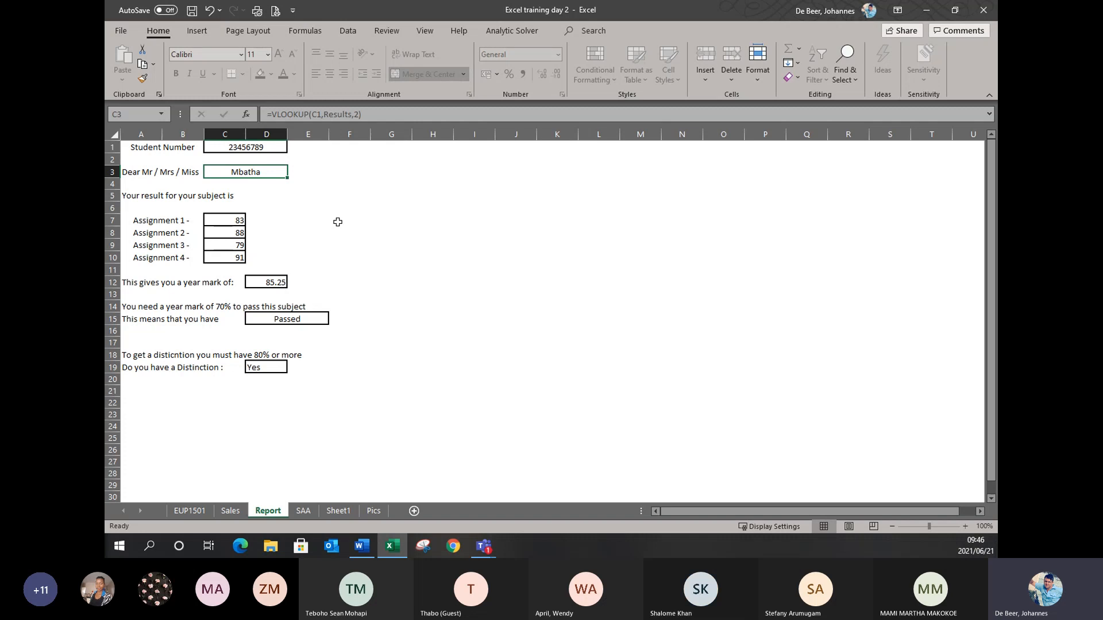
Set the Report's student number in C1 to the last one listed, in row 16 of EUP1501.
left_click(258, 147)
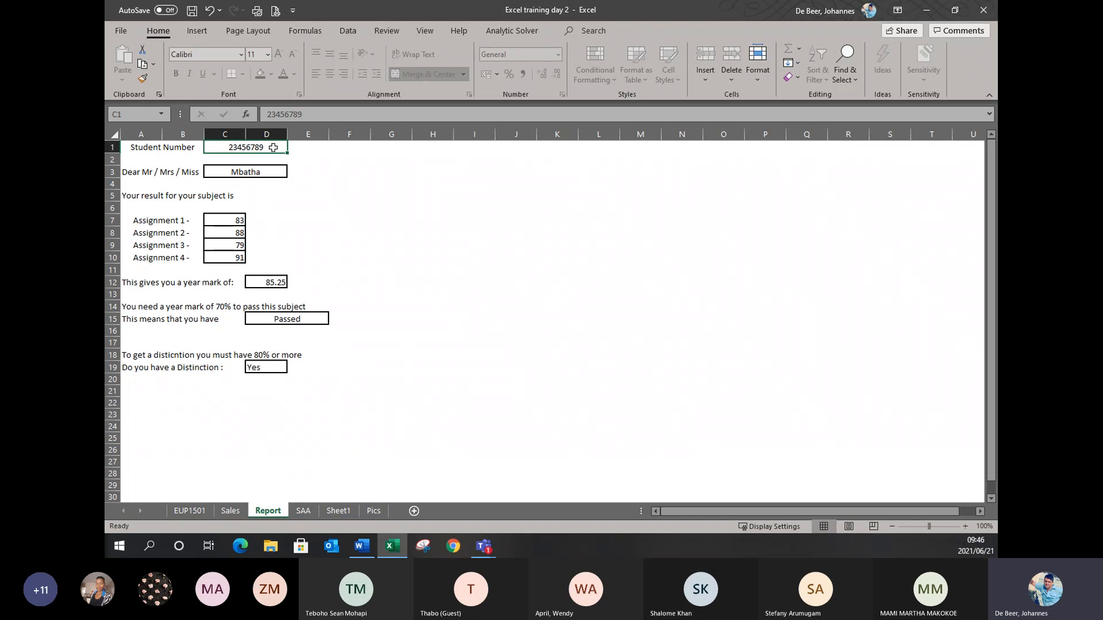
type("610")
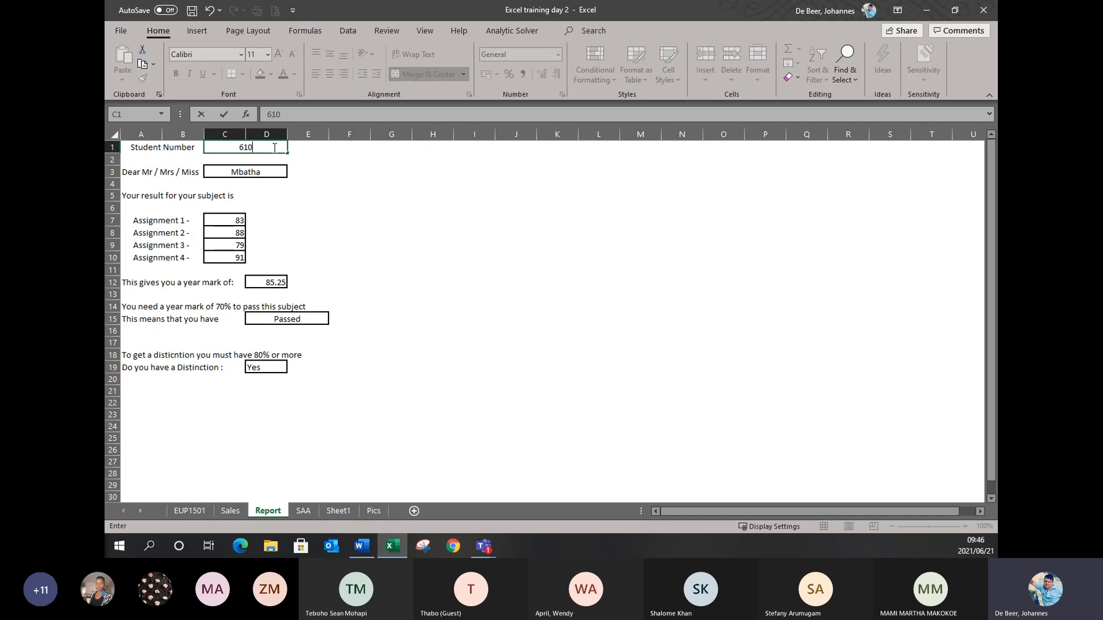
type("84555")
key("Return")
key("Return")
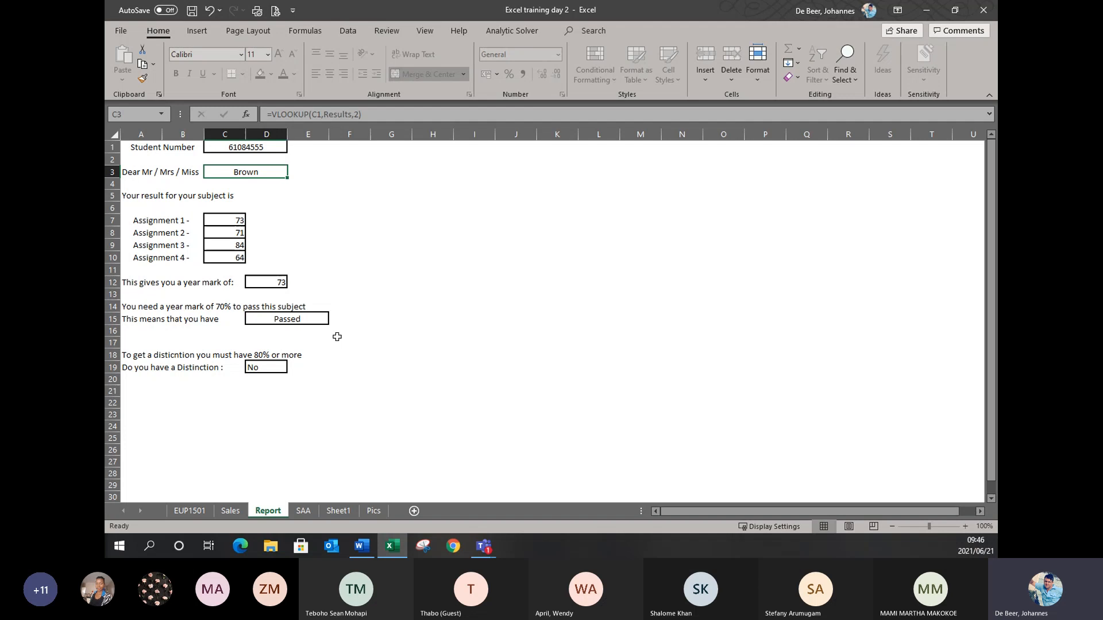
left_click(248, 150)
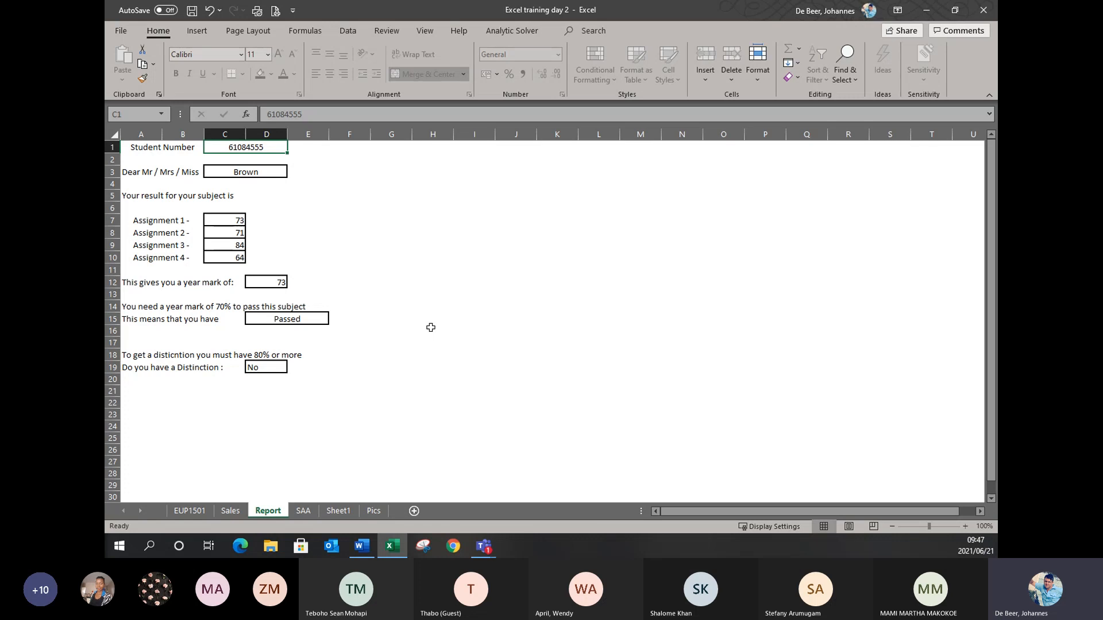
Copy the results table A5:I16 from EUP1501 and paste it transposed at A3 of a new sheet.
left_click(190, 511)
left_click_drag(178, 236, 962, 444)
key("ctrl+c")
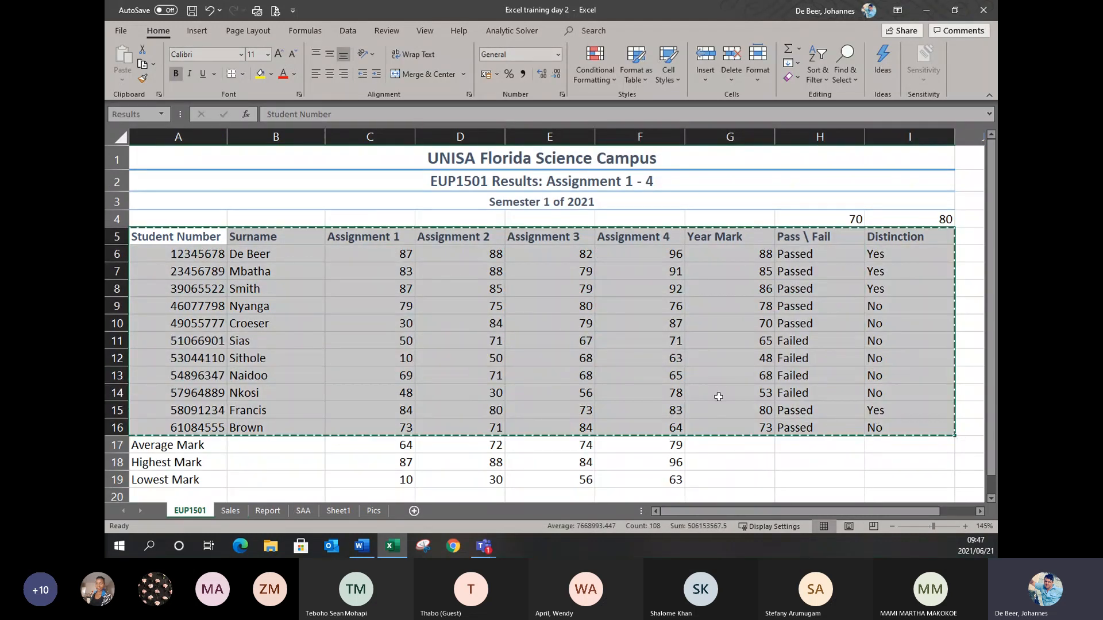
left_click(413, 511)
left_click(146, 172)
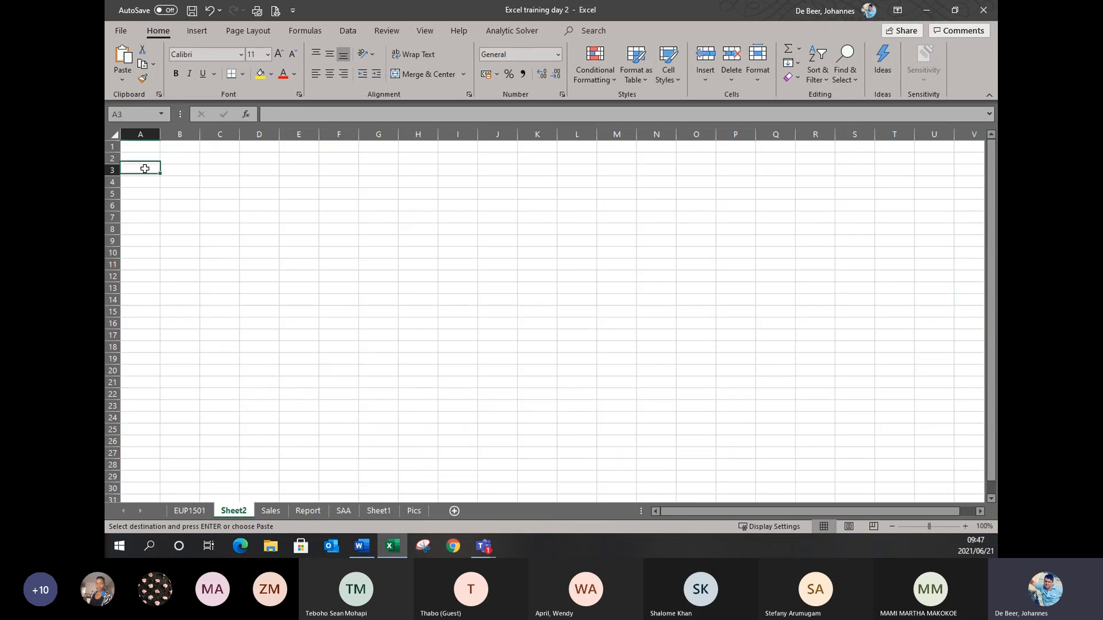
right_click(146, 173)
left_click(233, 233)
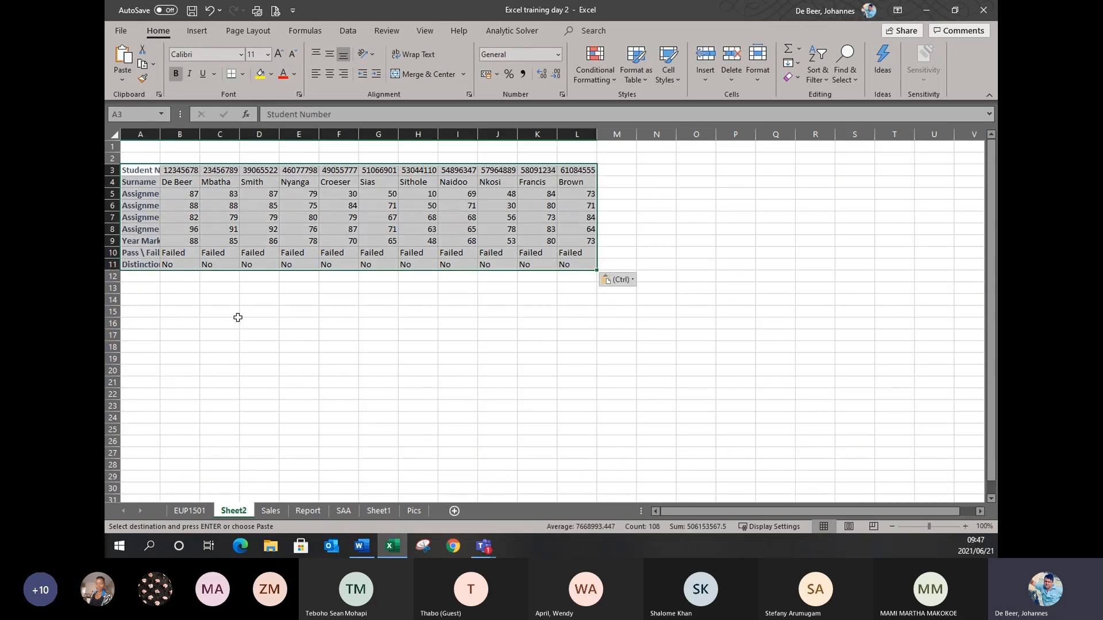
Autofit columns A to L and highlight the headings in A3:A11 and the student numbers in B3:L3.
left_click_drag(140, 134, 586, 130)
double_click(597, 134)
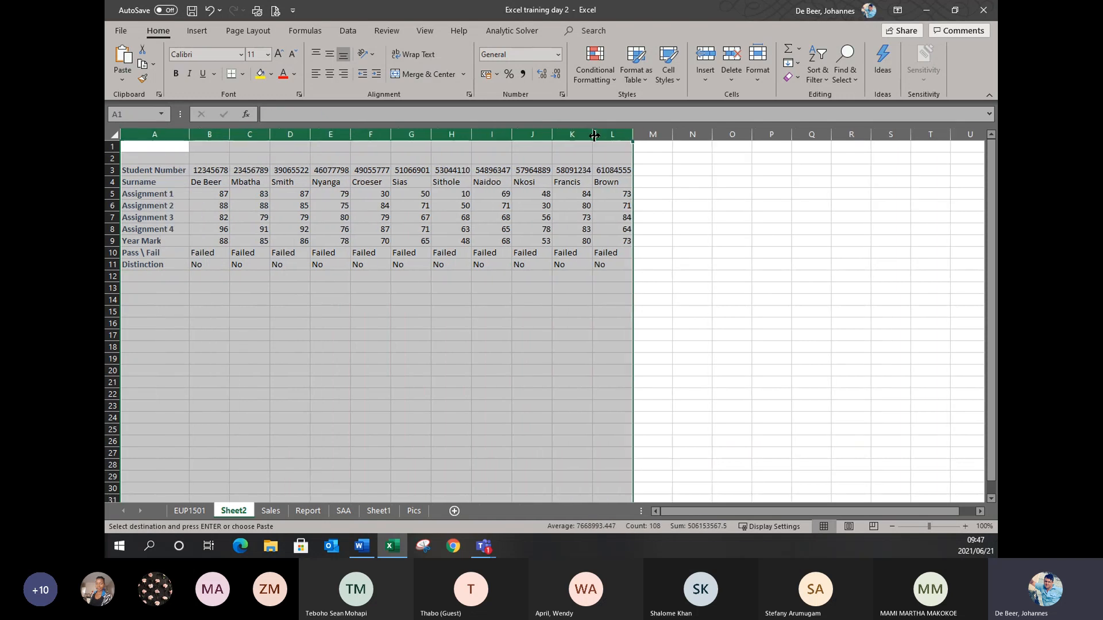
left_click(426, 346)
left_click_drag(168, 171, 152, 266)
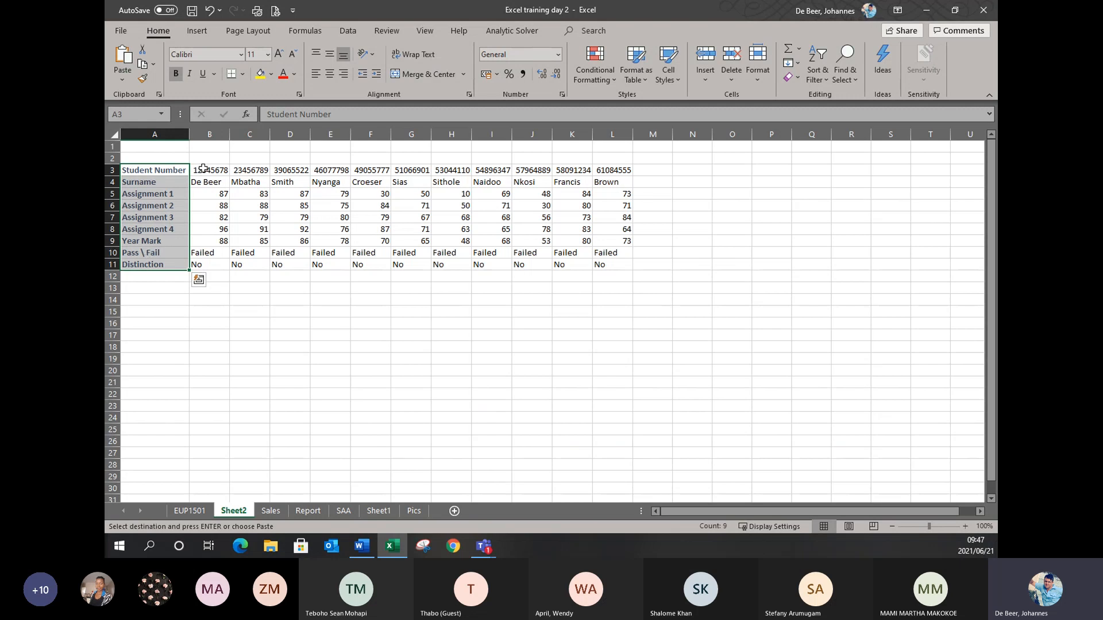
left_click_drag(198, 170, 604, 172)
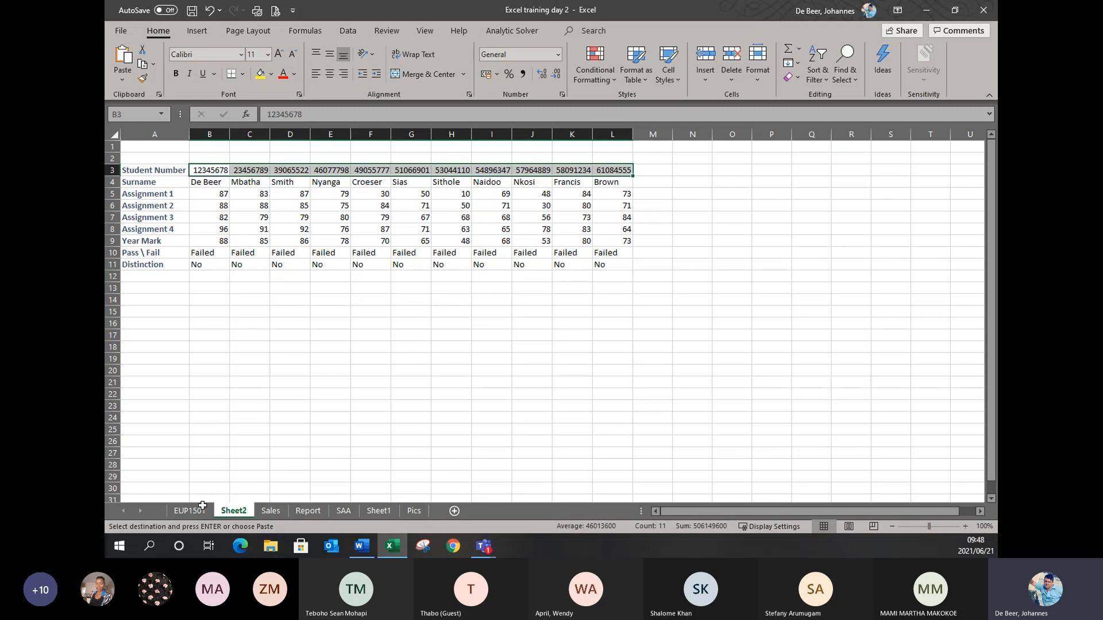
Delete Sheet2 with the transposed results table.
right_click(235, 517)
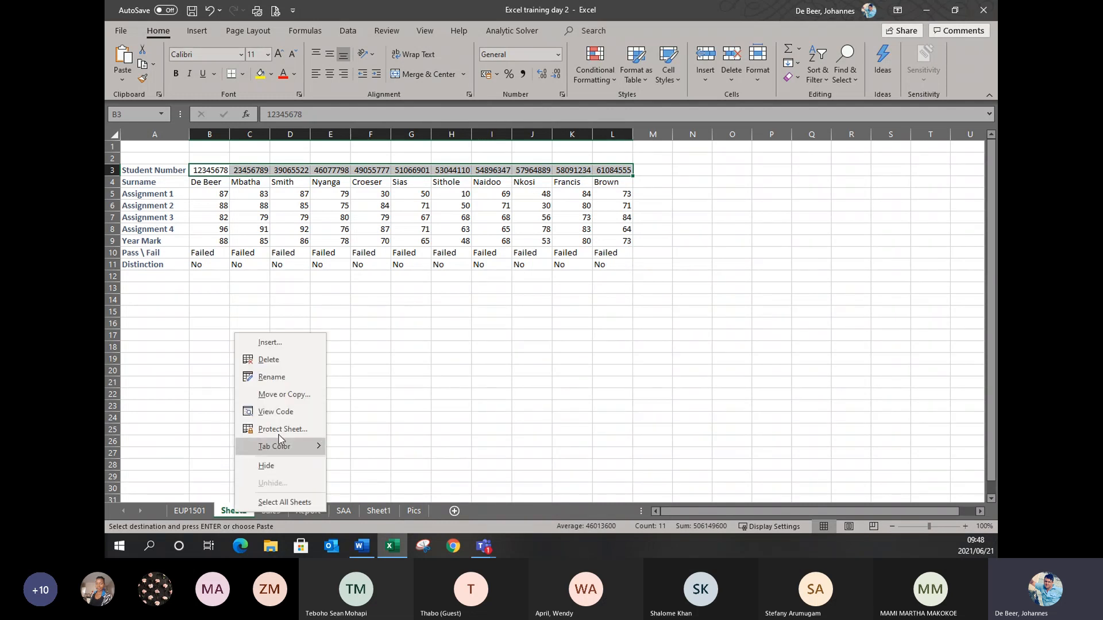
left_click(288, 359)
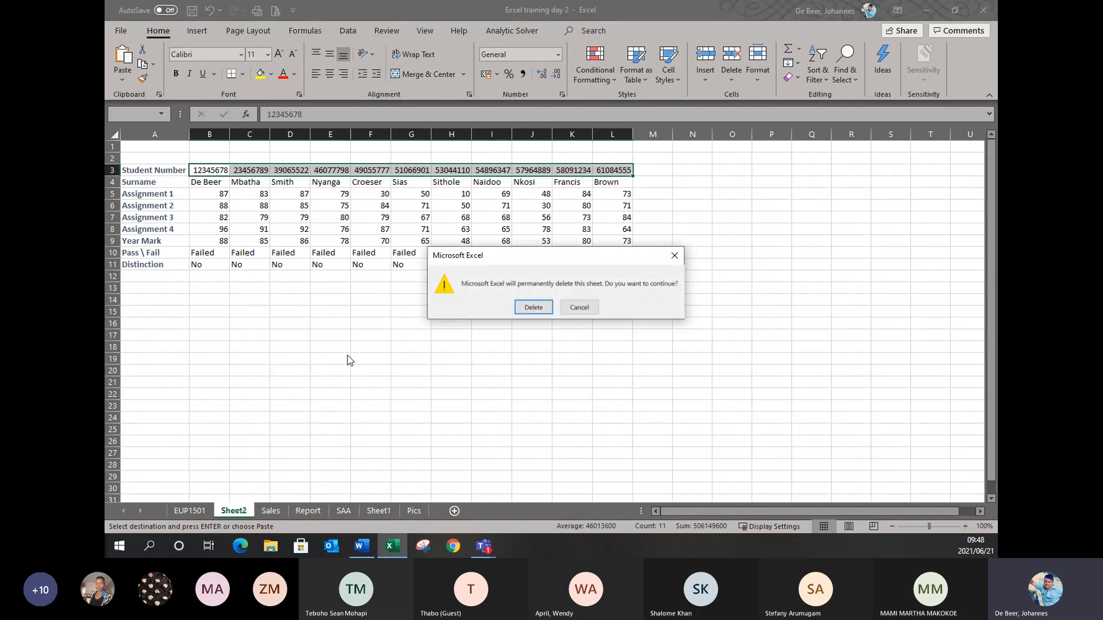
left_click(533, 307)
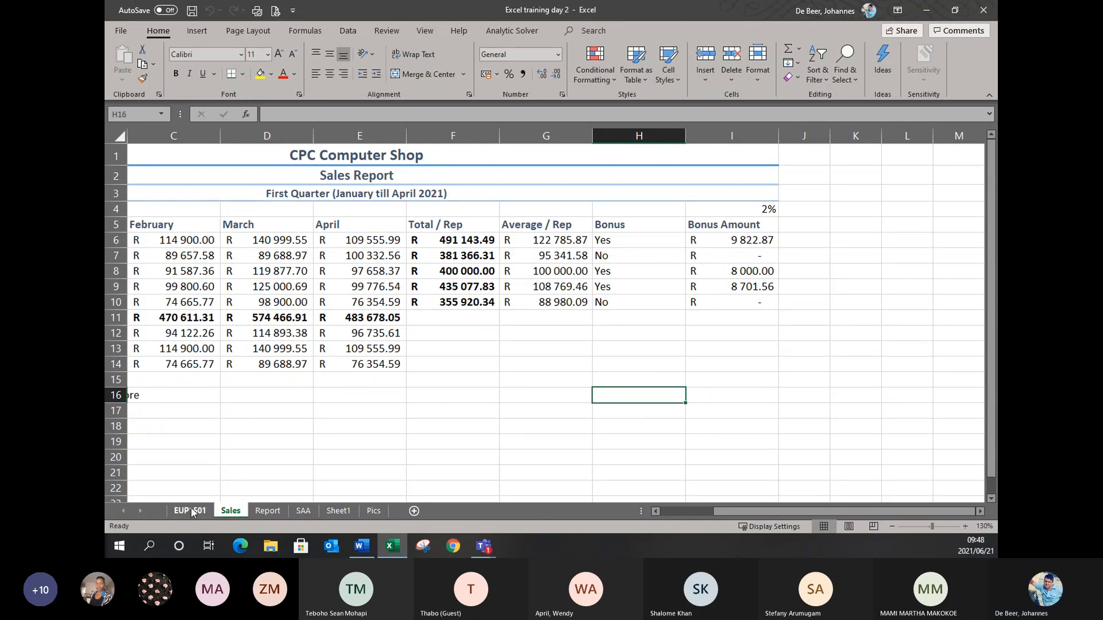
On the SAA sheet, review the first pilot's total weekly hours in G7 and the Bonus Rate table in A16:B19.
left_click(301, 512)
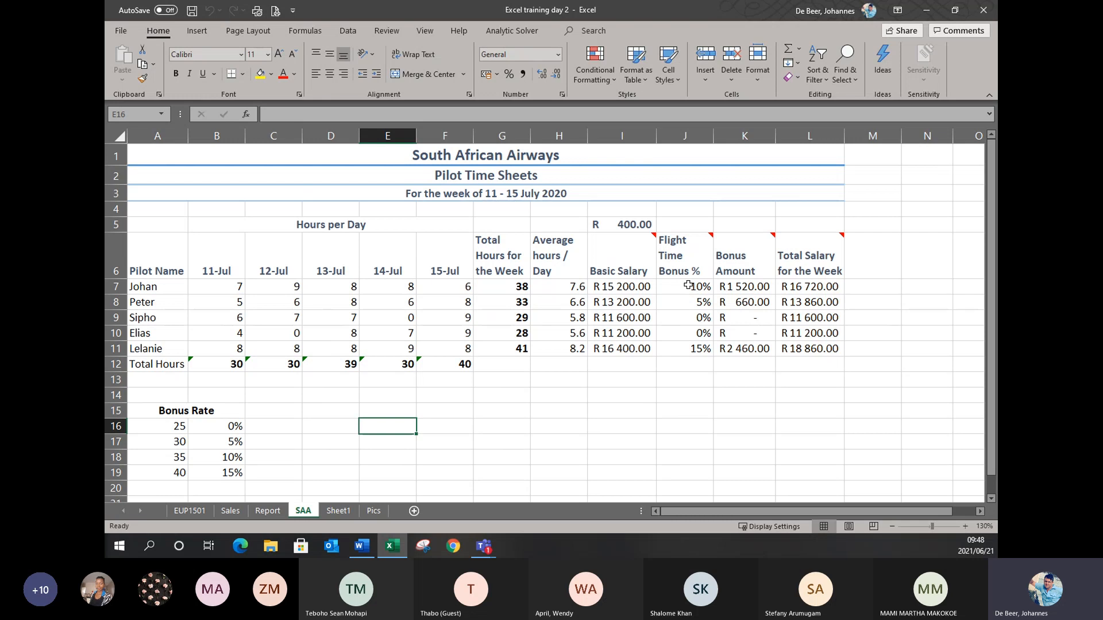
left_click(516, 289)
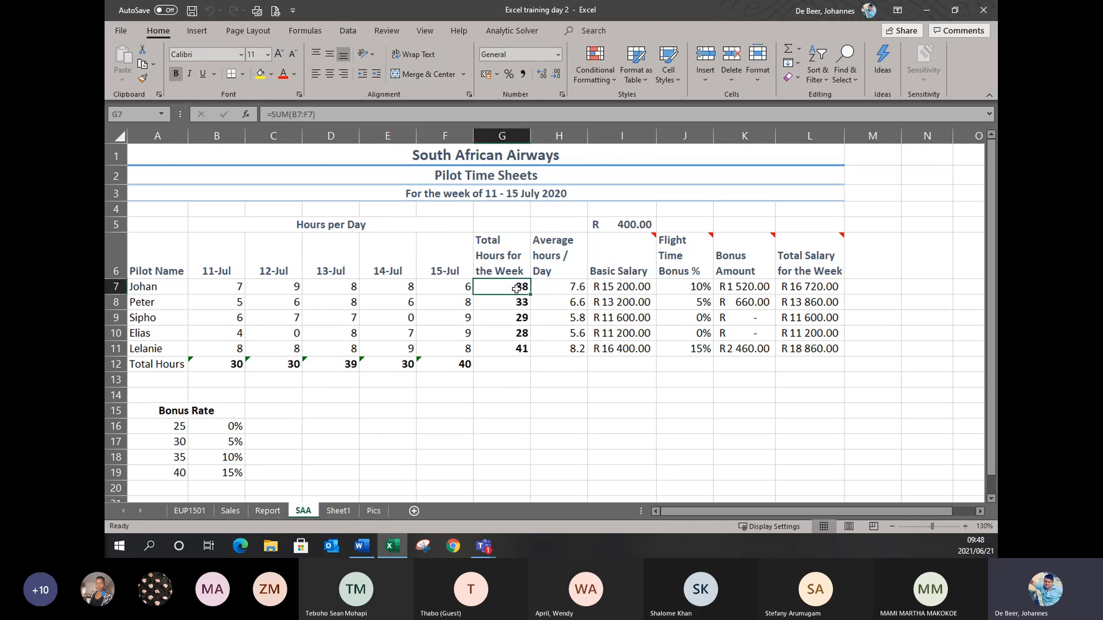
left_click_drag(176, 427, 169, 471)
left_click_drag(219, 425, 210, 474)
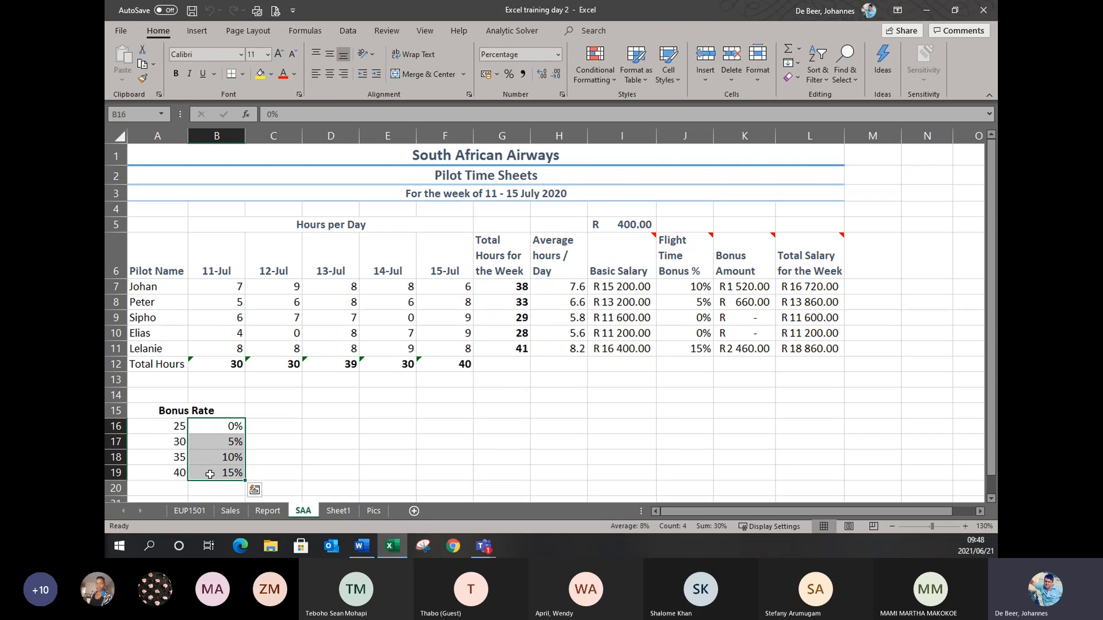
Look over the Report sheet and the failed students' rows A11:H14 on the EUP1501 sheet.
left_click(259, 516)
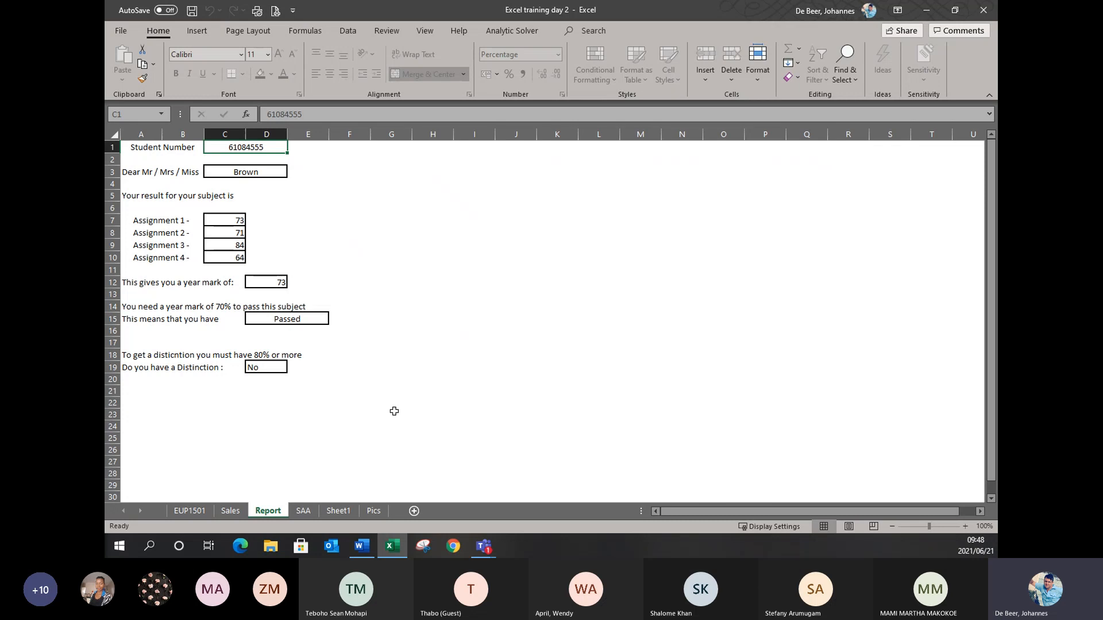
left_click(191, 510)
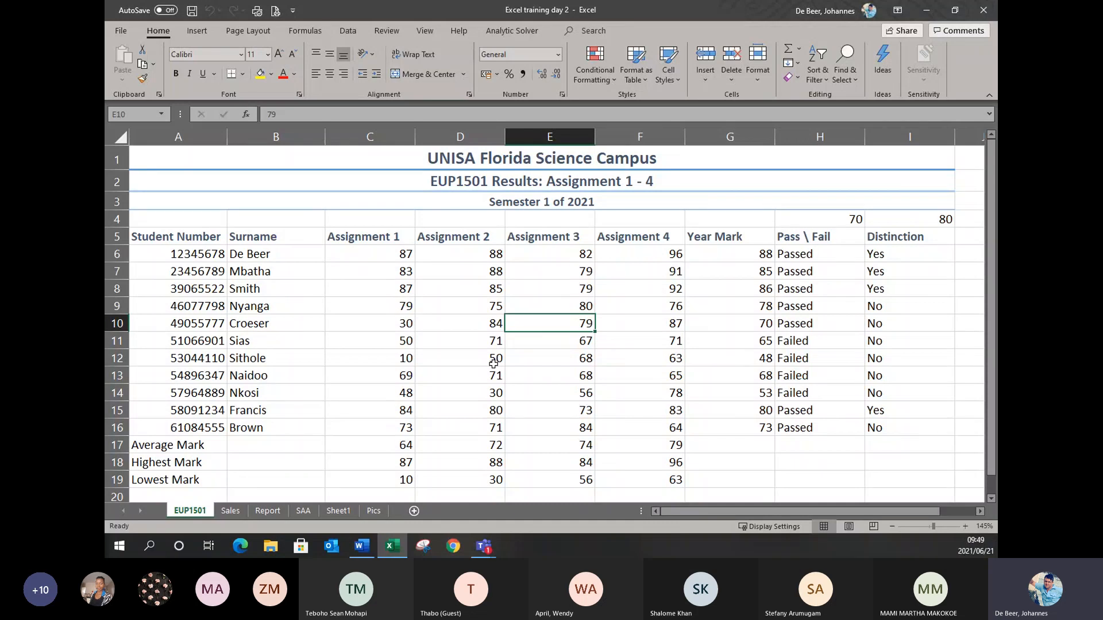
left_click(425, 306)
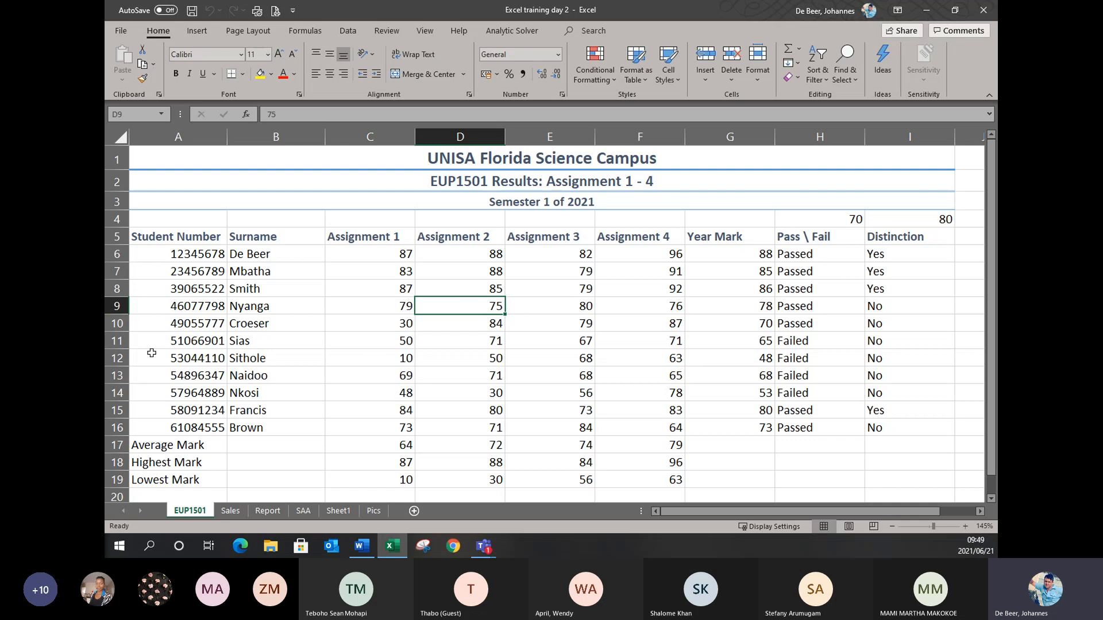
left_click_drag(143, 345, 783, 388)
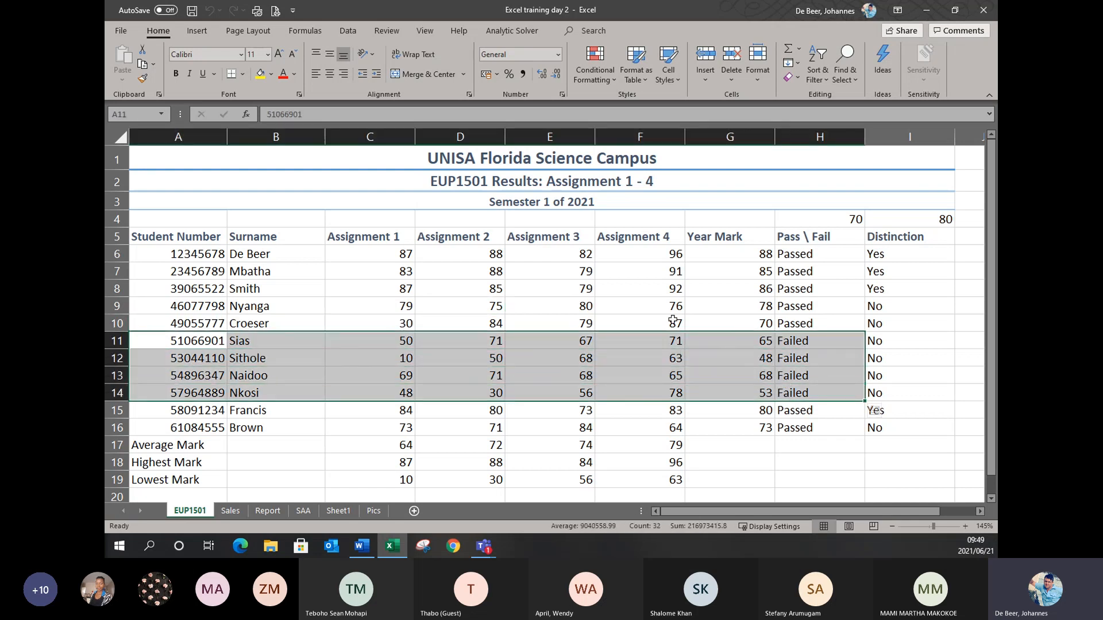
left_click(656, 312)
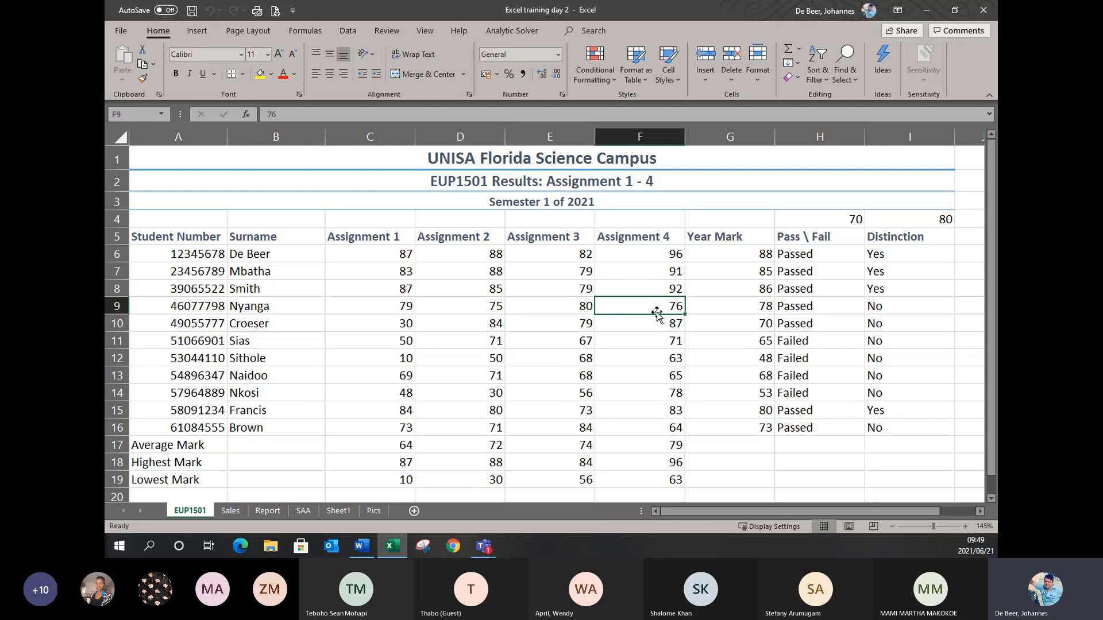
left_click(529, 320)
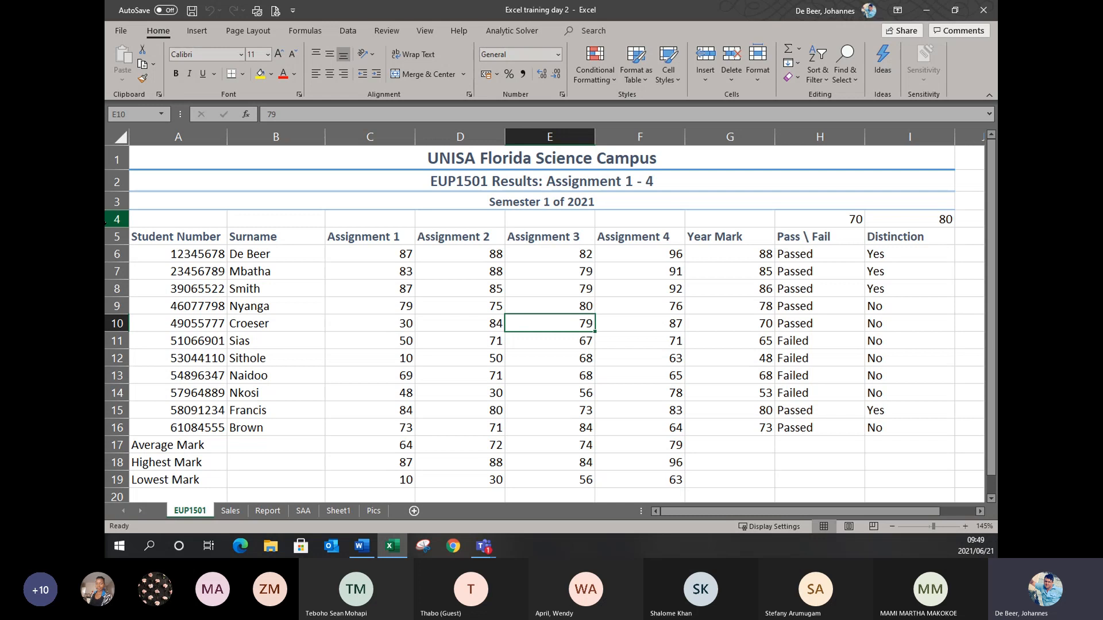
Turn on filtering for the heading row 5 of the EUP1501 results table.
left_click(116, 237)
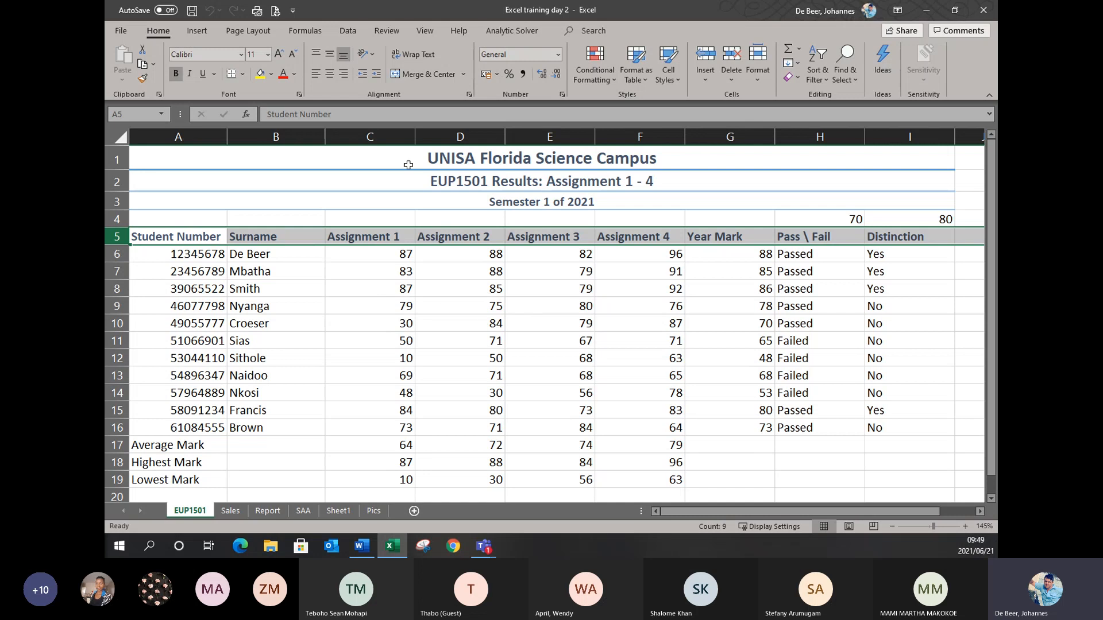
left_click(349, 31)
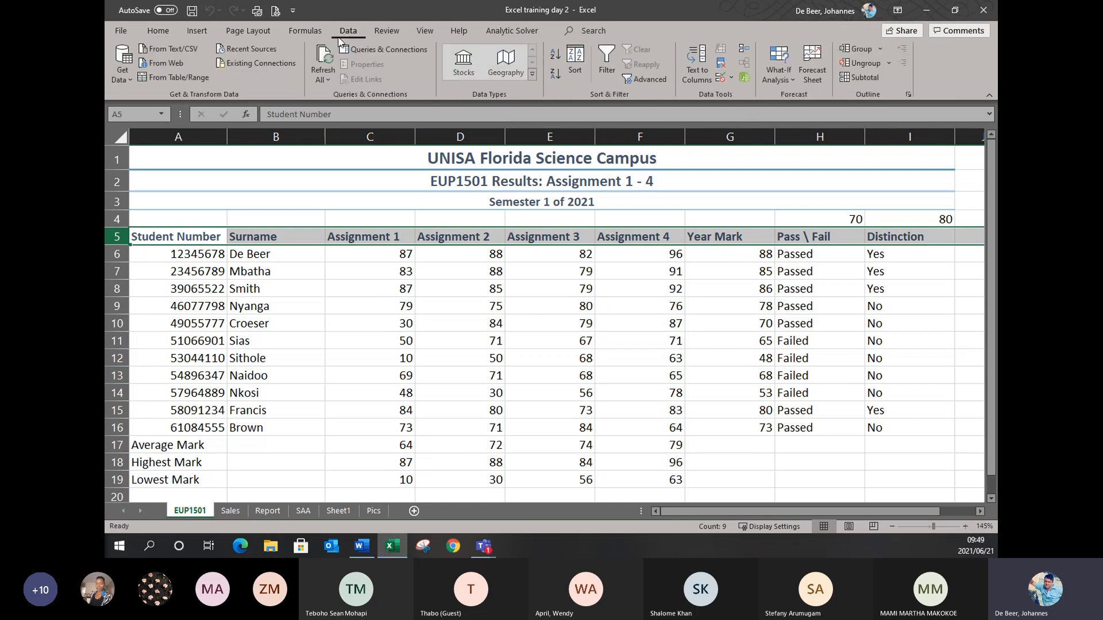
left_click(607, 58)
left_click(551, 267)
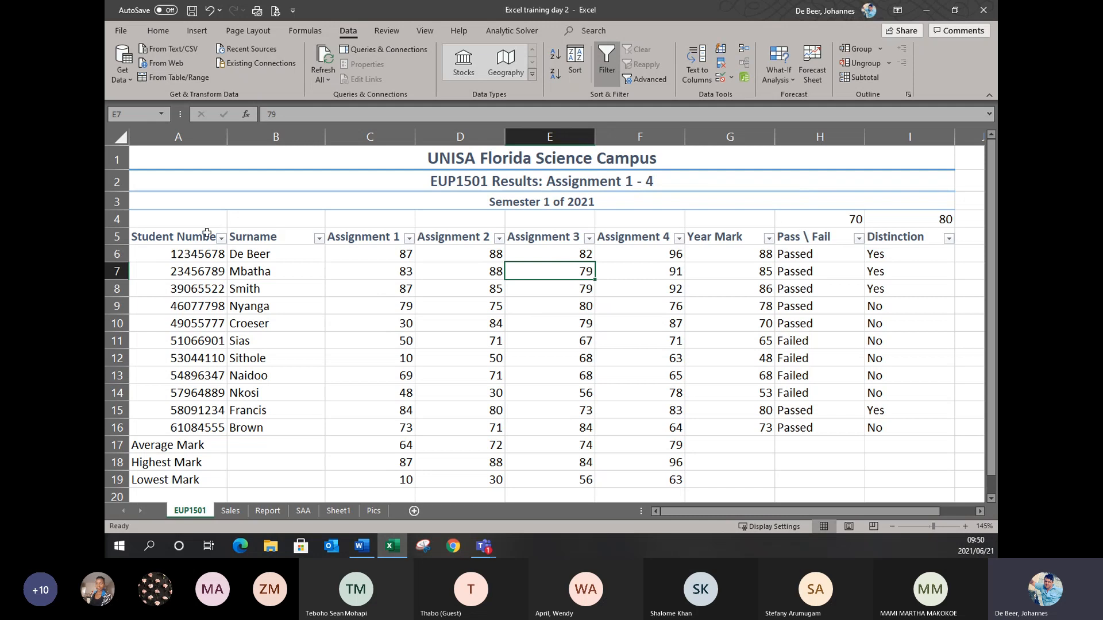
Filter the Pass \ Fail column to show only the Passed students.
left_click(729, 328)
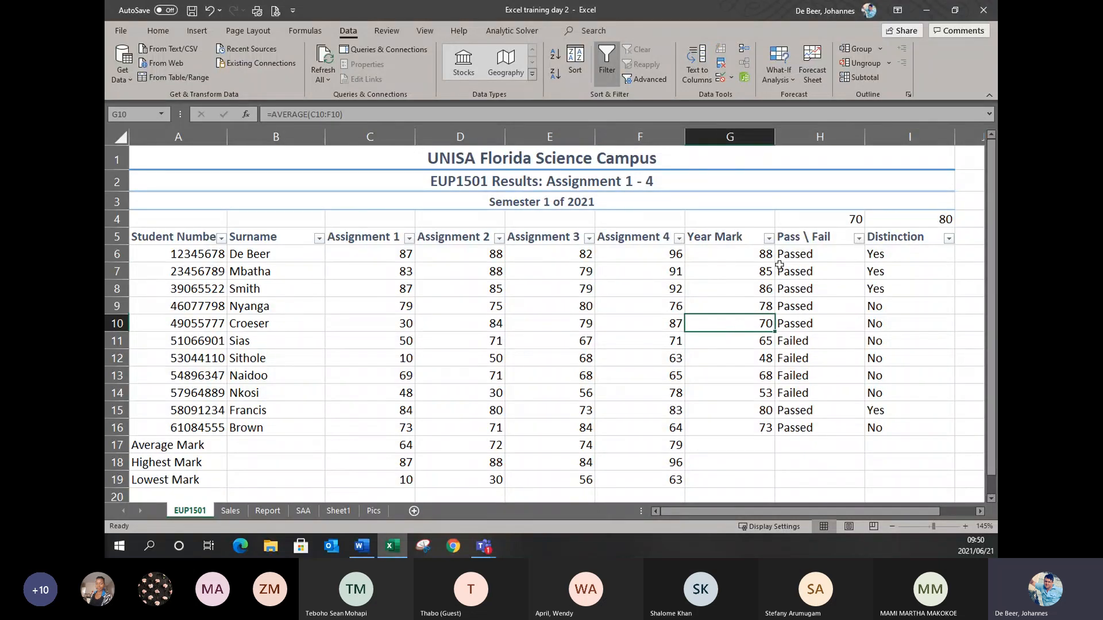
left_click(859, 239)
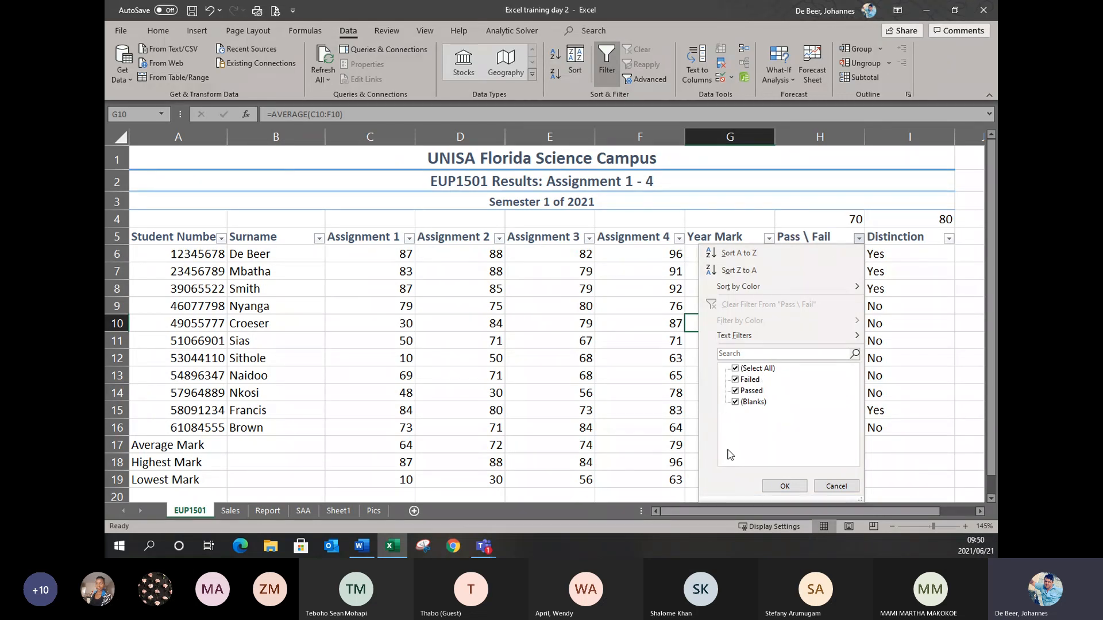
left_click(740, 371)
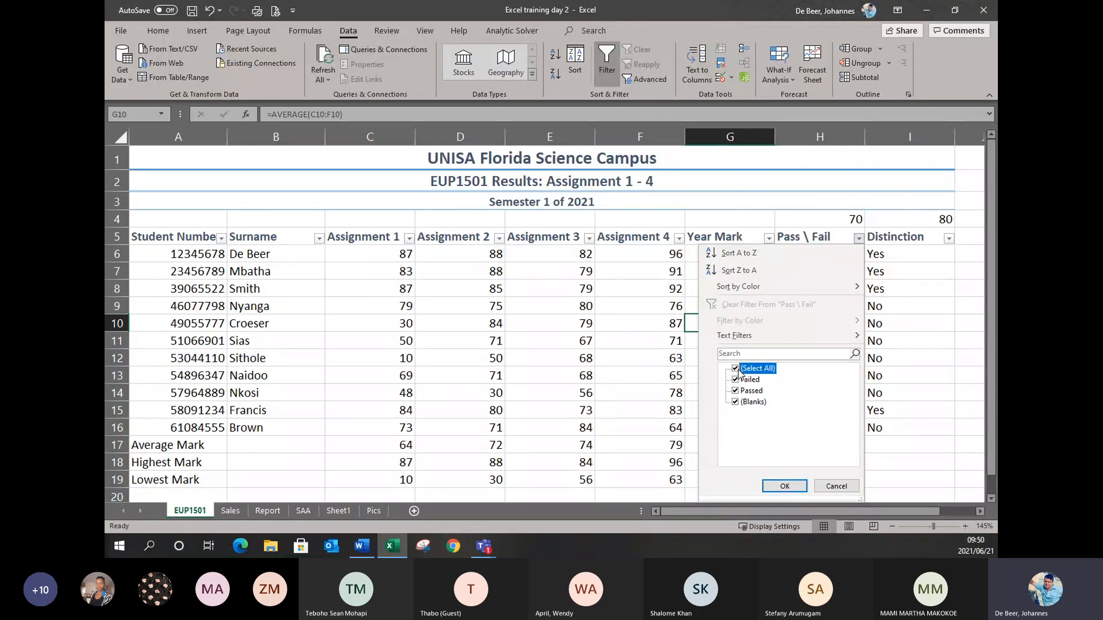
left_click(740, 371)
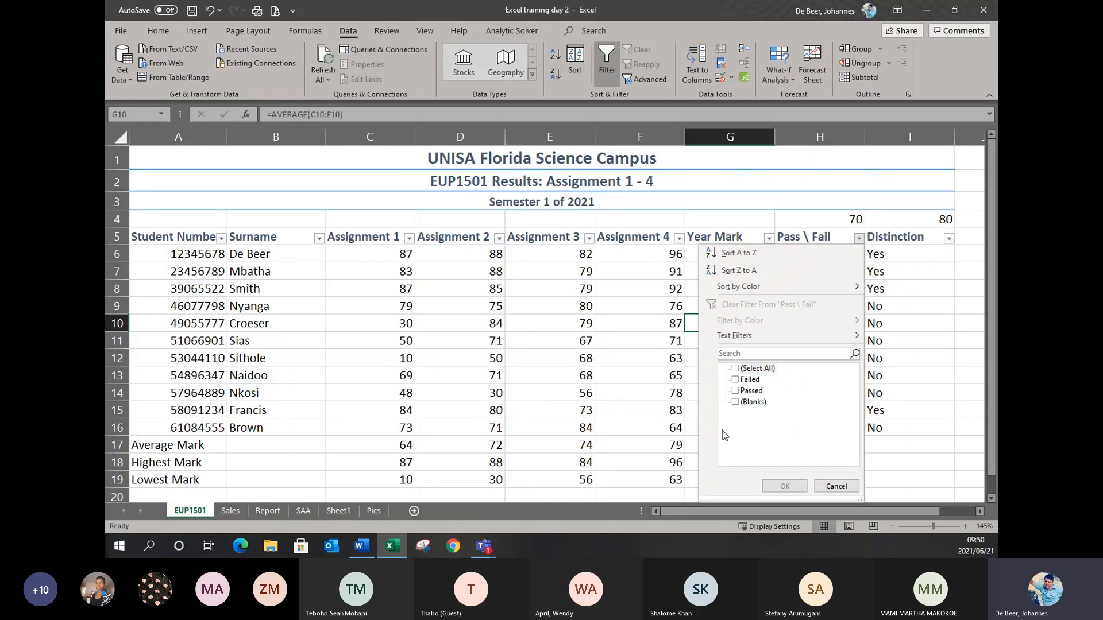
left_click(737, 391)
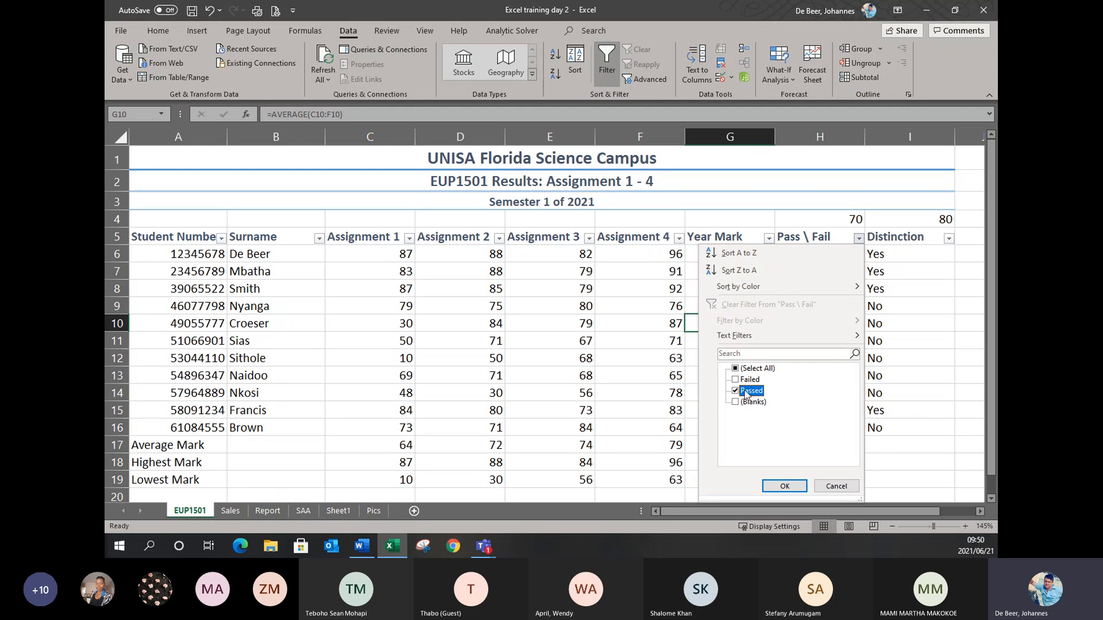
left_click(781, 487)
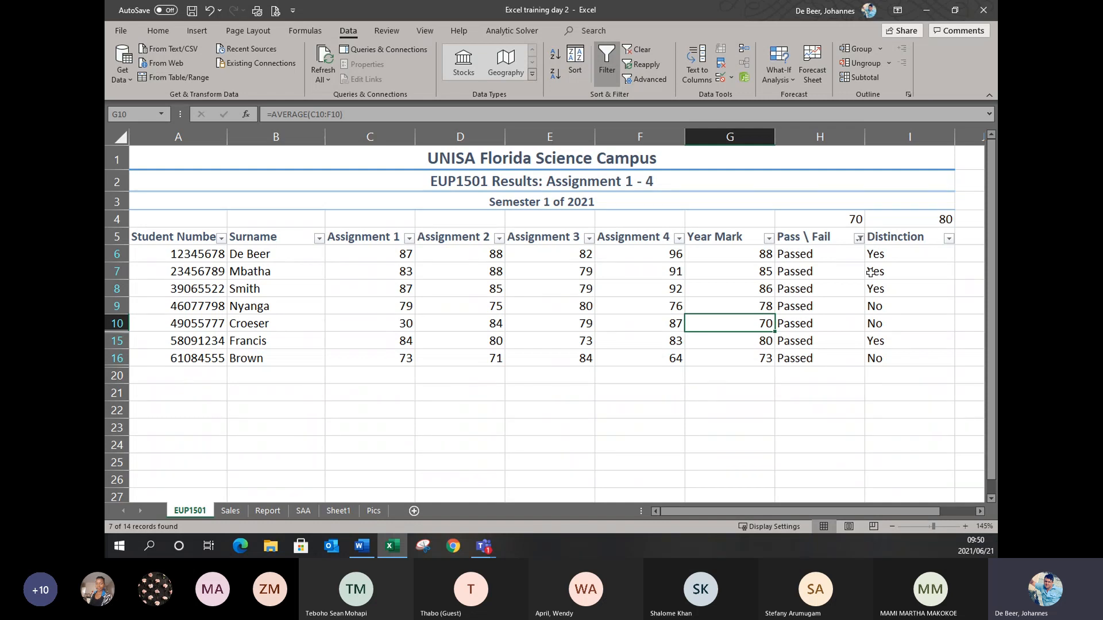
Filter the Distinction column to show only Yes, and clear all filters from the results table.
left_click(948, 239)
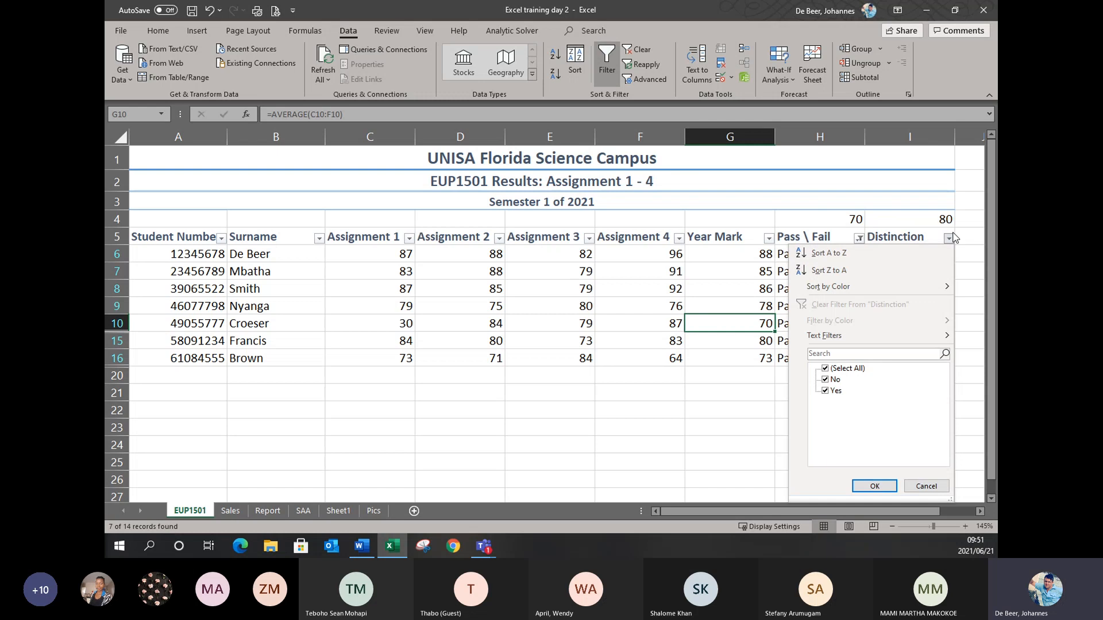
left_click(831, 369)
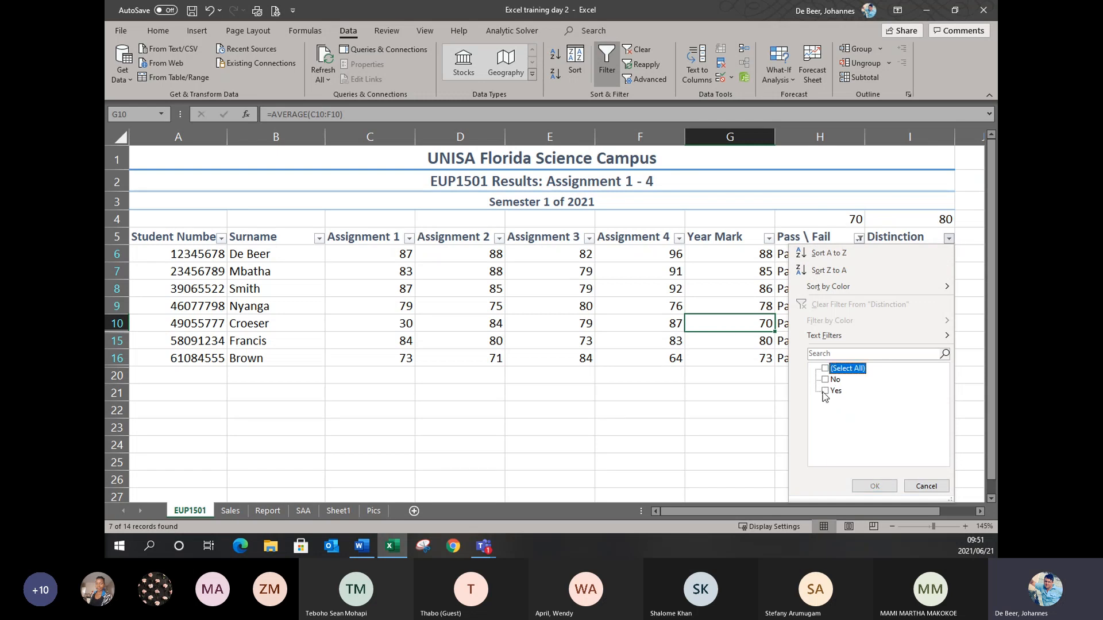
left_click(825, 393)
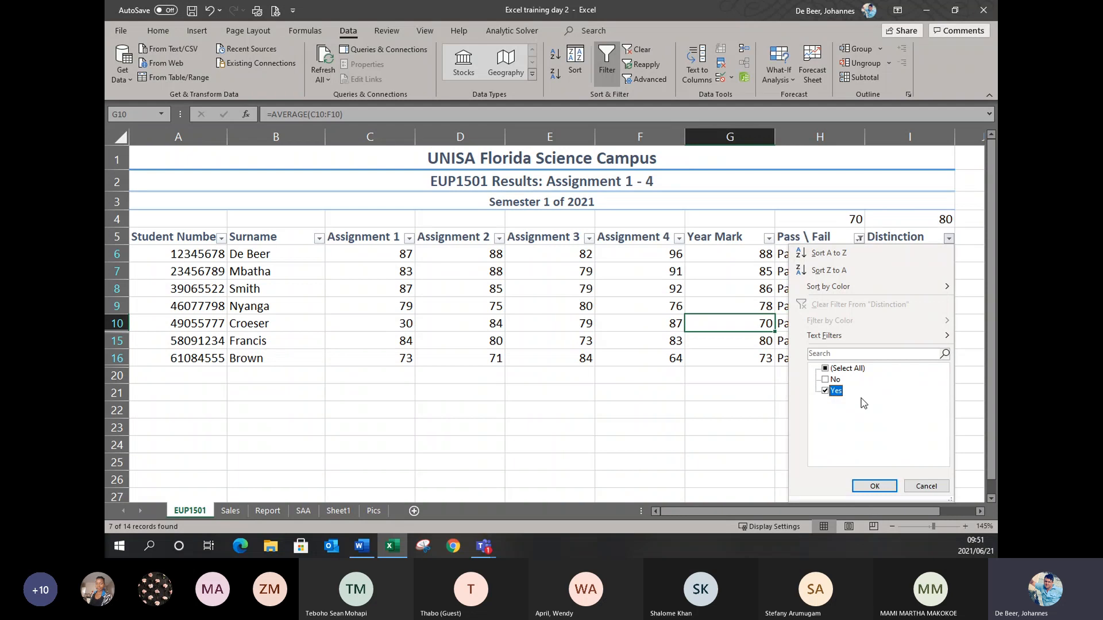
left_click(864, 486)
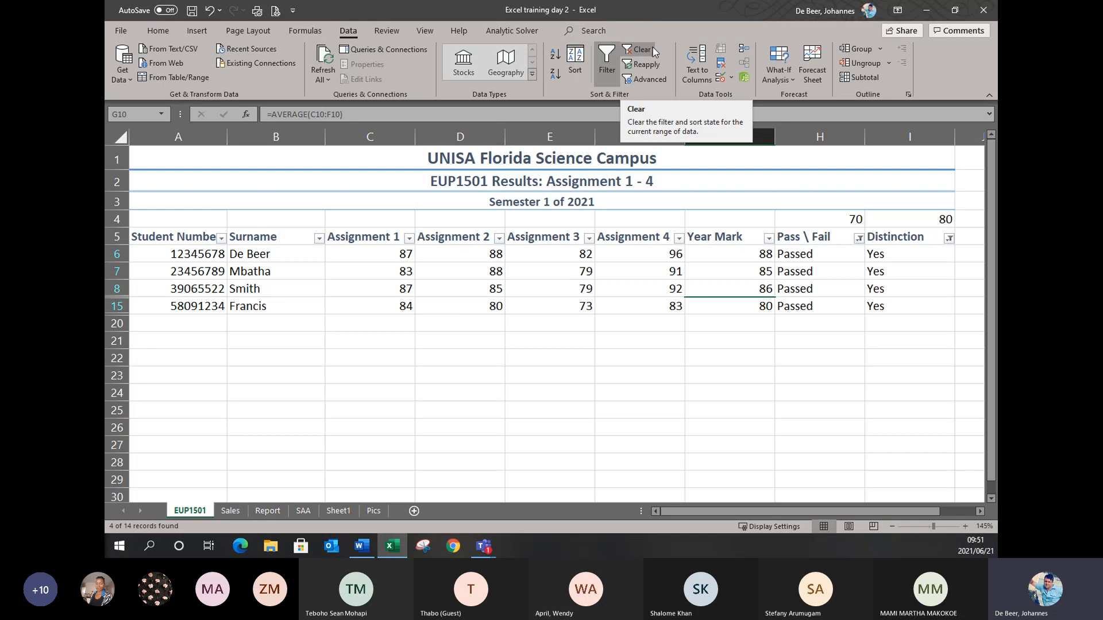
left_click(637, 54)
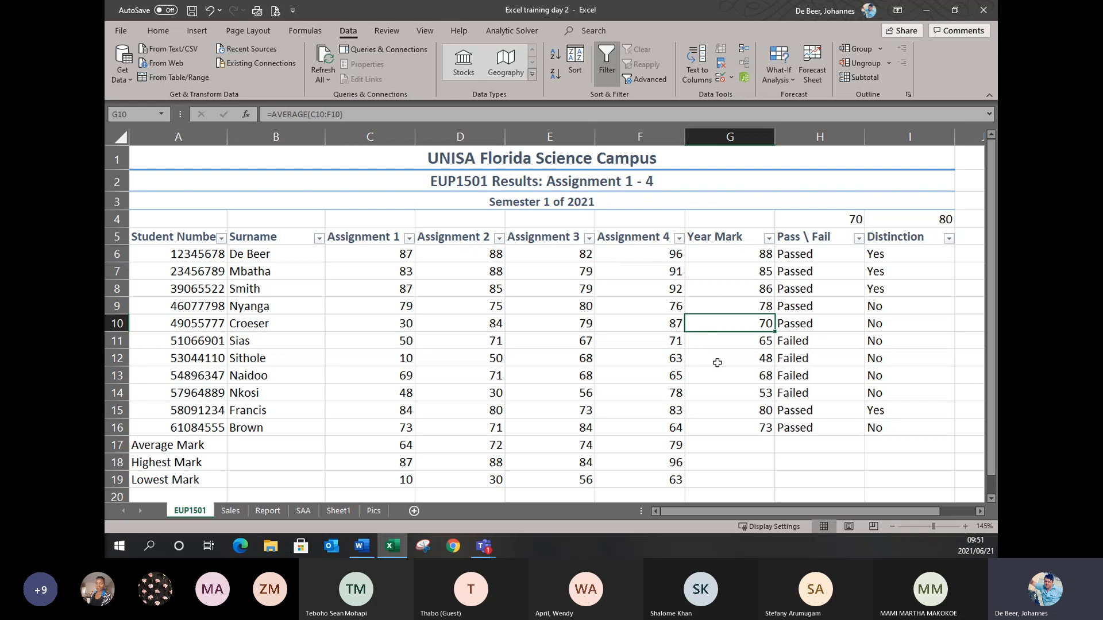
Filter the Year Mark column to values between 40 and 60, and clear the filter again.
left_click(769, 237)
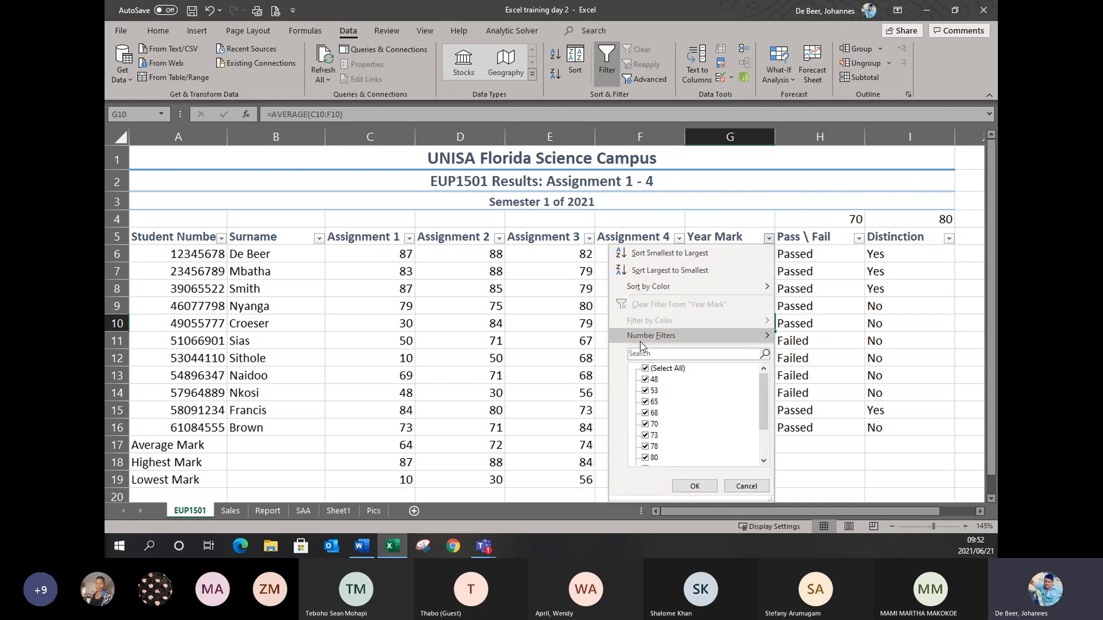
mouse_move(646, 342)
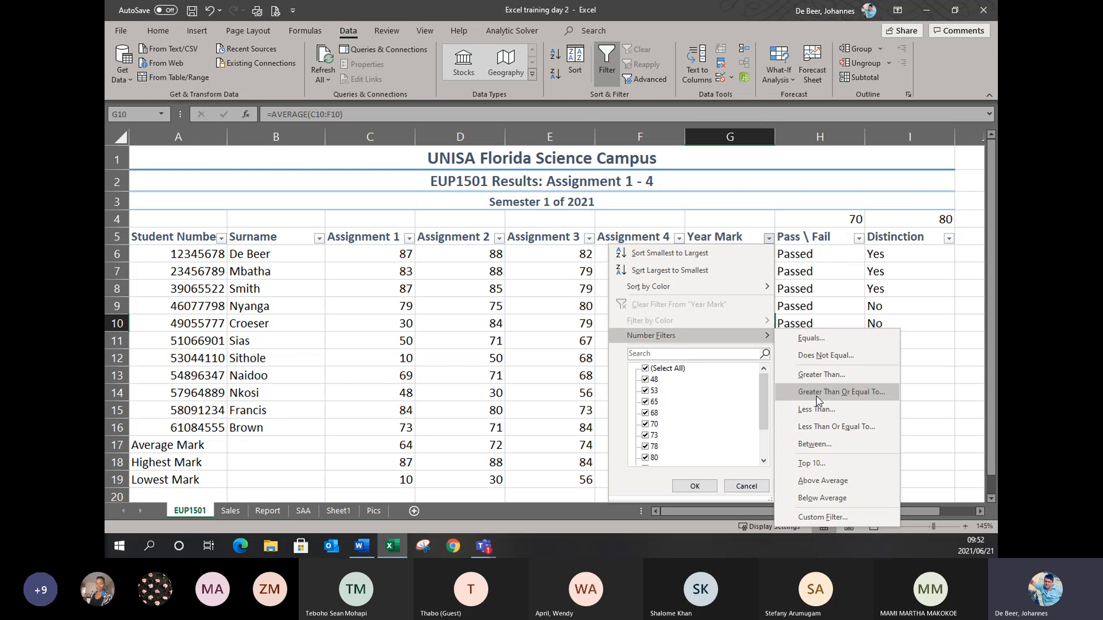
left_click(816, 445)
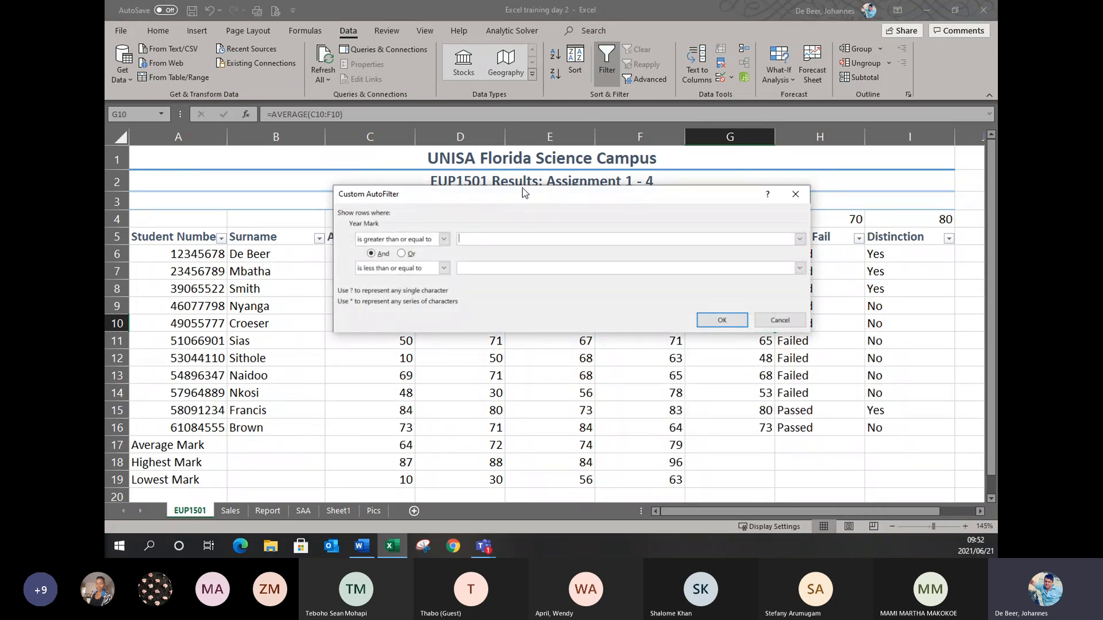
left_click_drag(523, 187, 443, 200)
type("40")
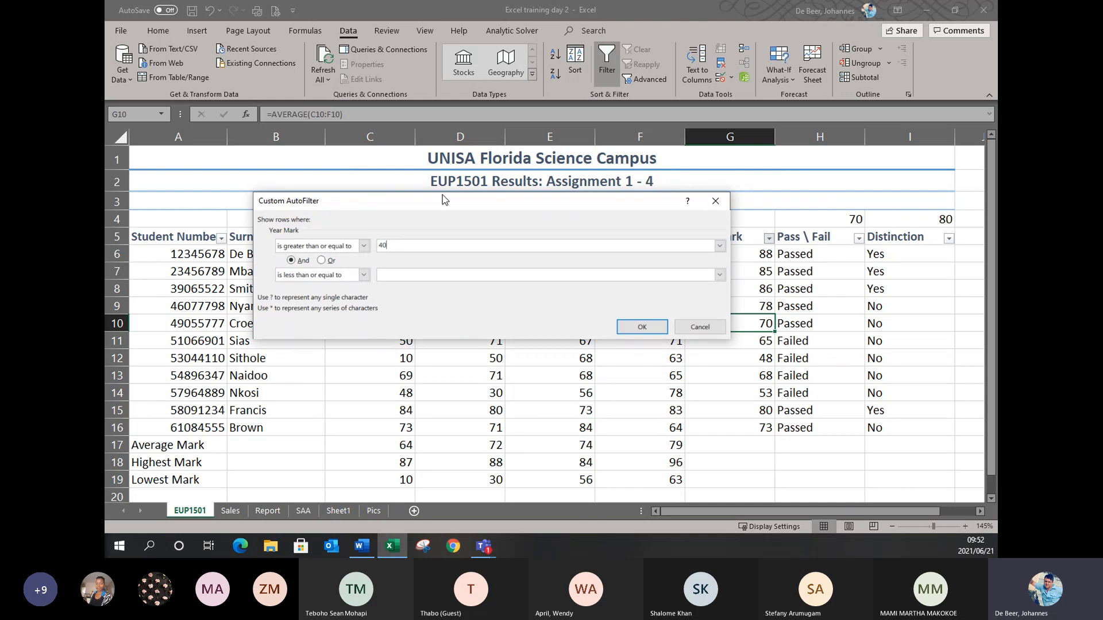
left_click(421, 274)
type("60")
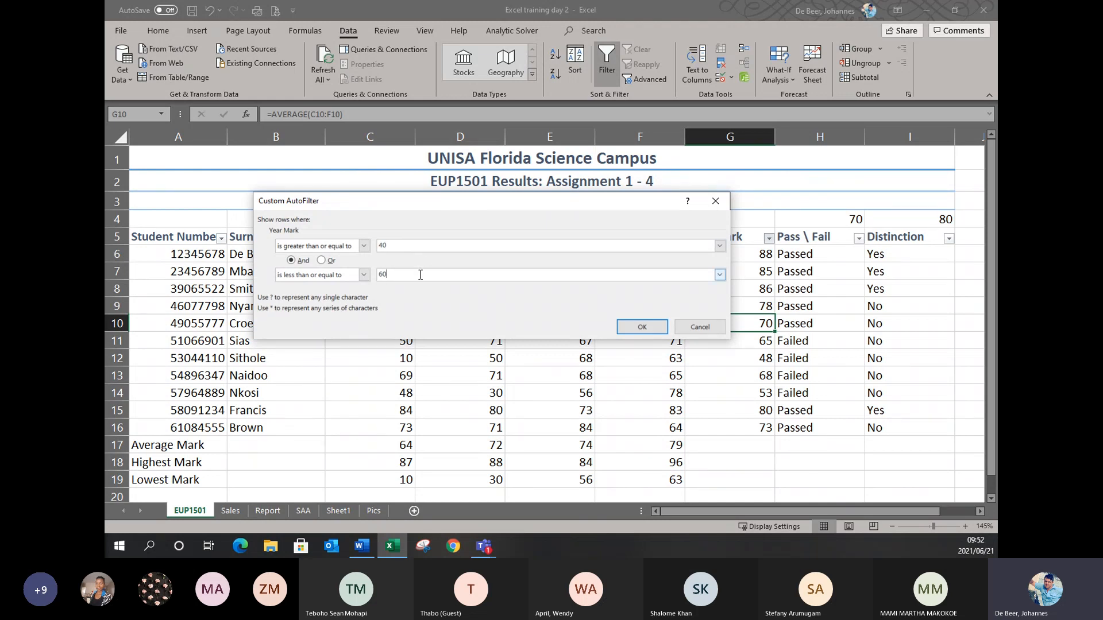
left_click(655, 325)
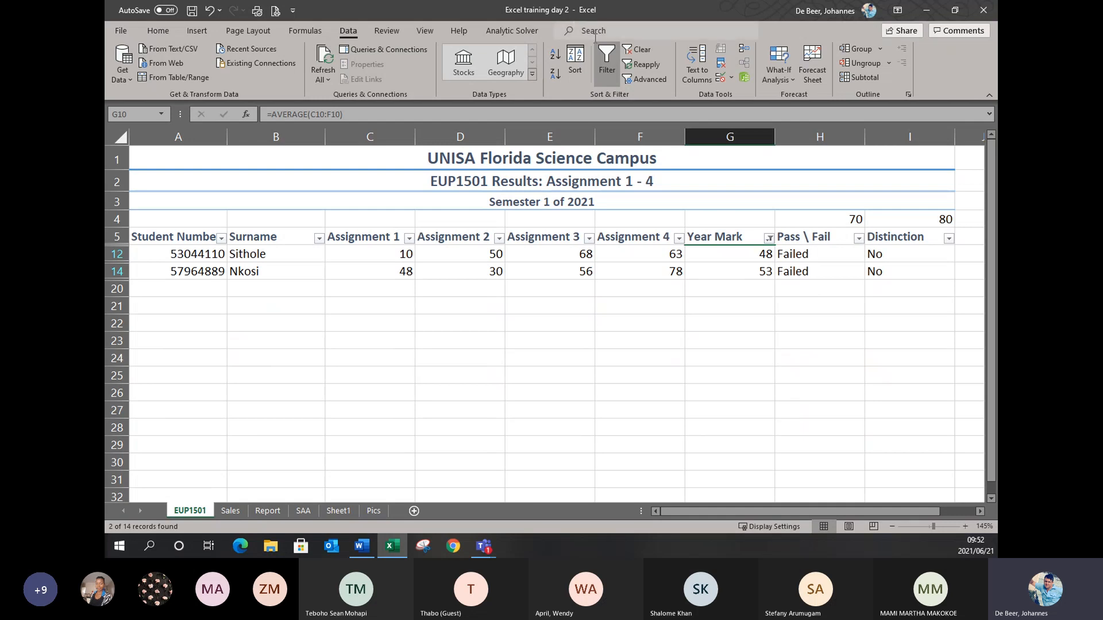
left_click(638, 50)
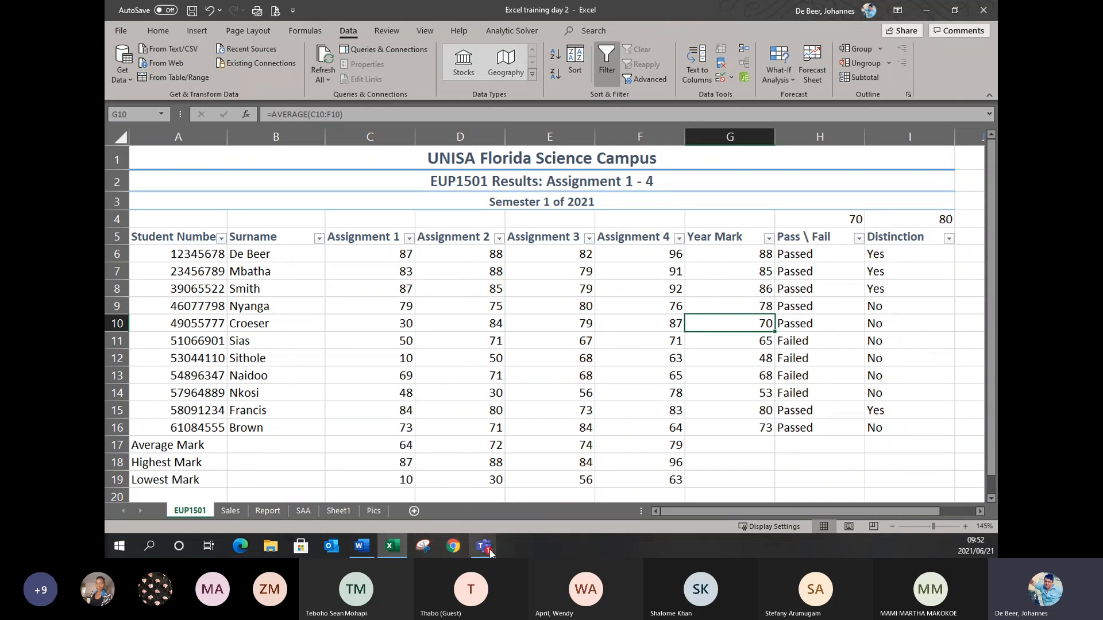
Switch to Microsoft Edge, maximize the Florida RSC site and view its home page.
left_click(455, 550)
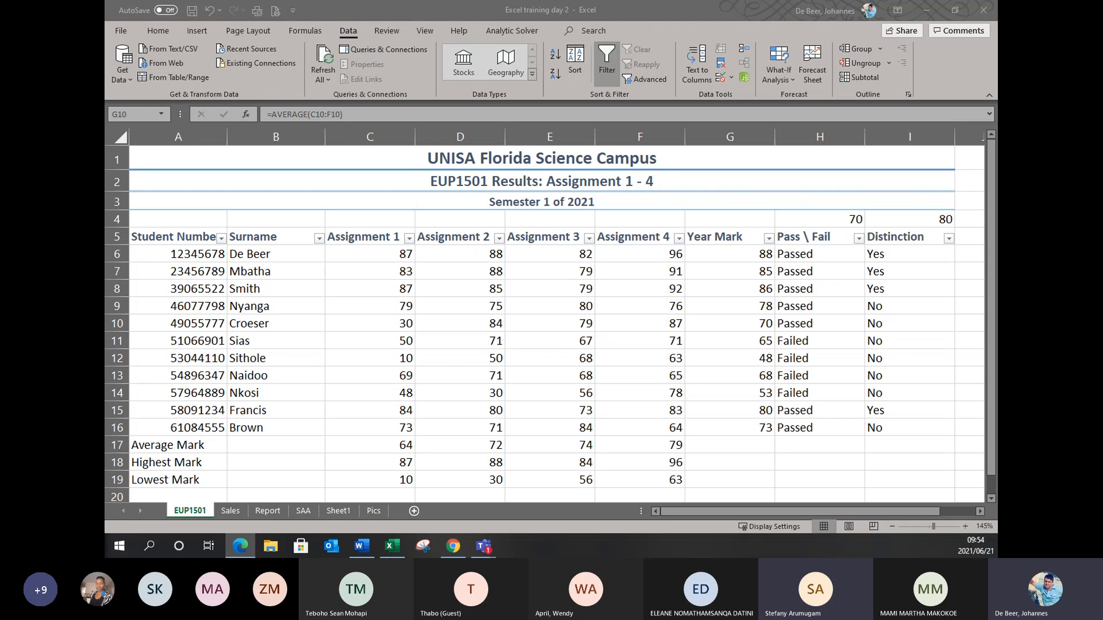
key("alt+Tab")
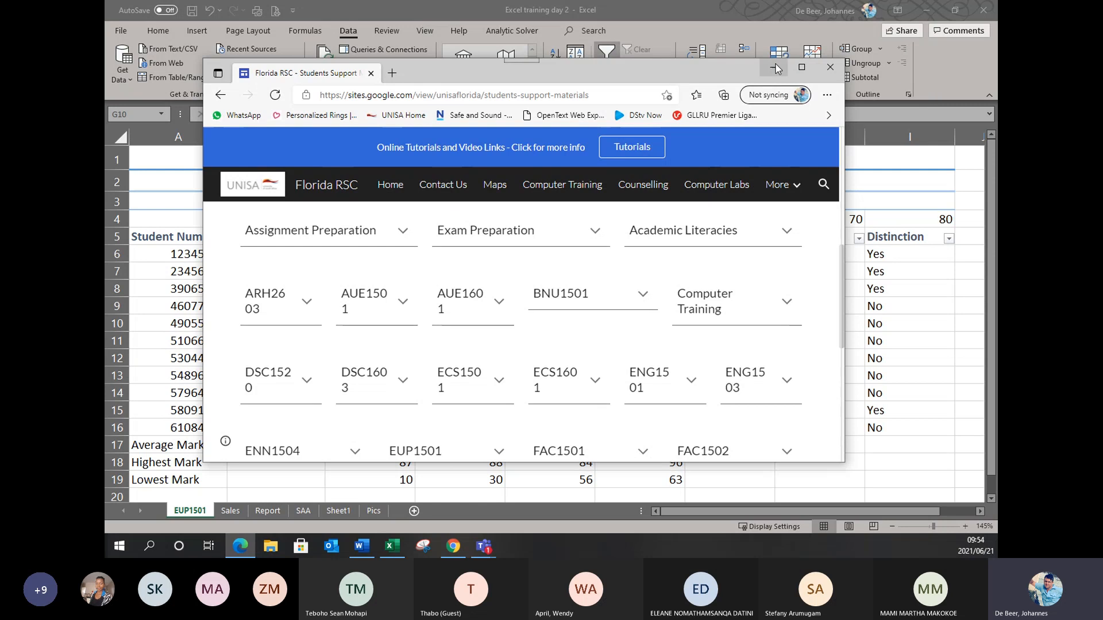
left_click(802, 68)
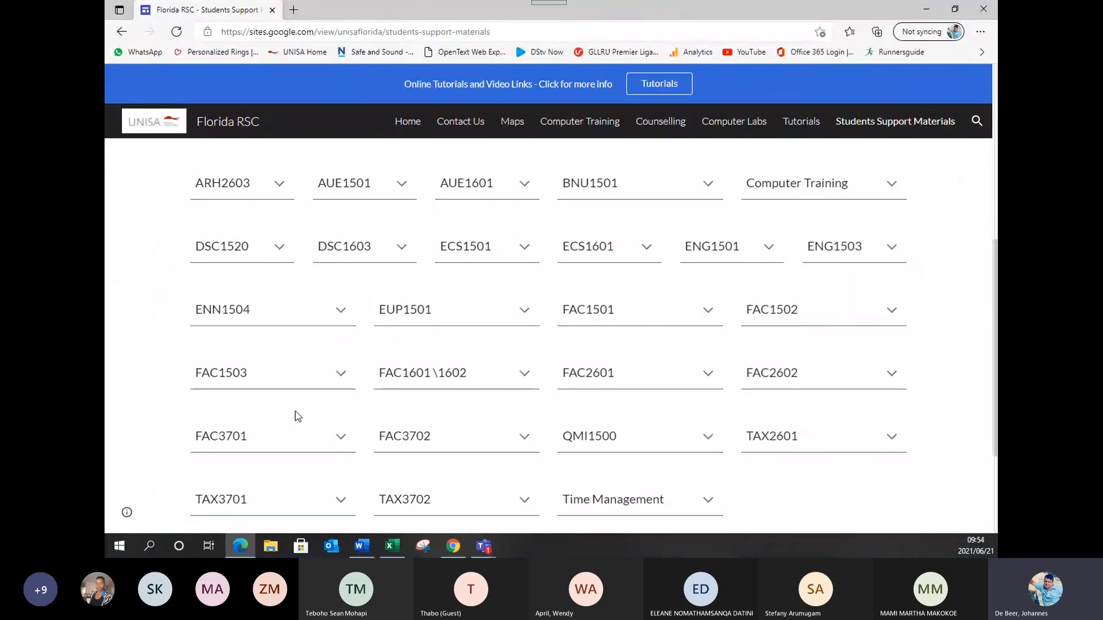
left_click(226, 123)
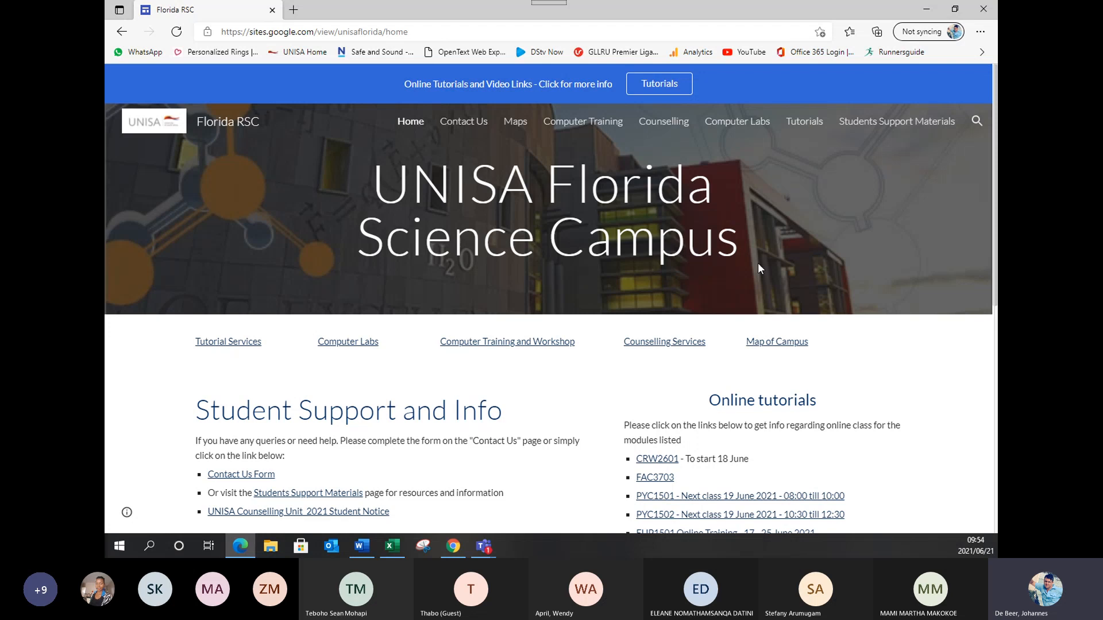
scroll(836, 354, "down", 2)
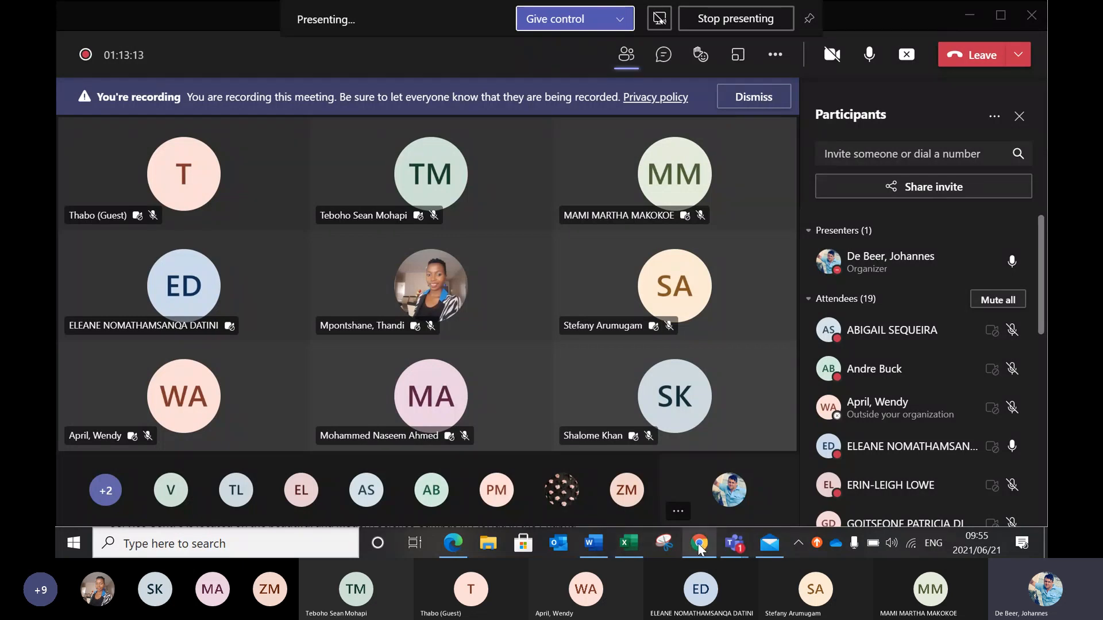
Switch to Microsoft Edge, open the Students Support Materials page of the Florida RSC site and expand the EUP1501 resources.
left_click(453, 543)
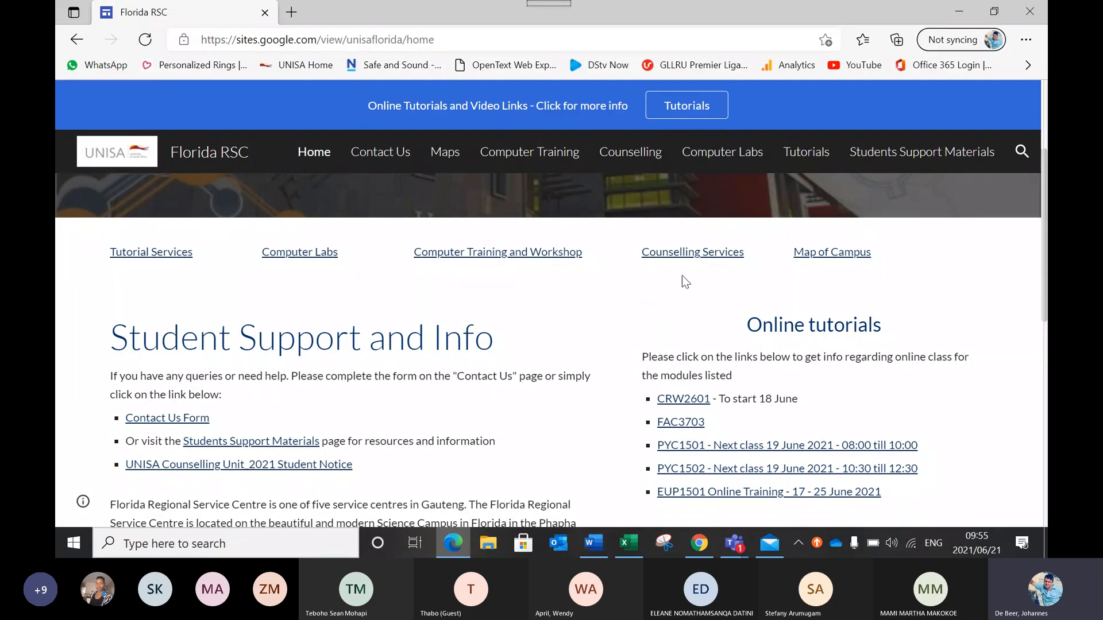
left_click(897, 155)
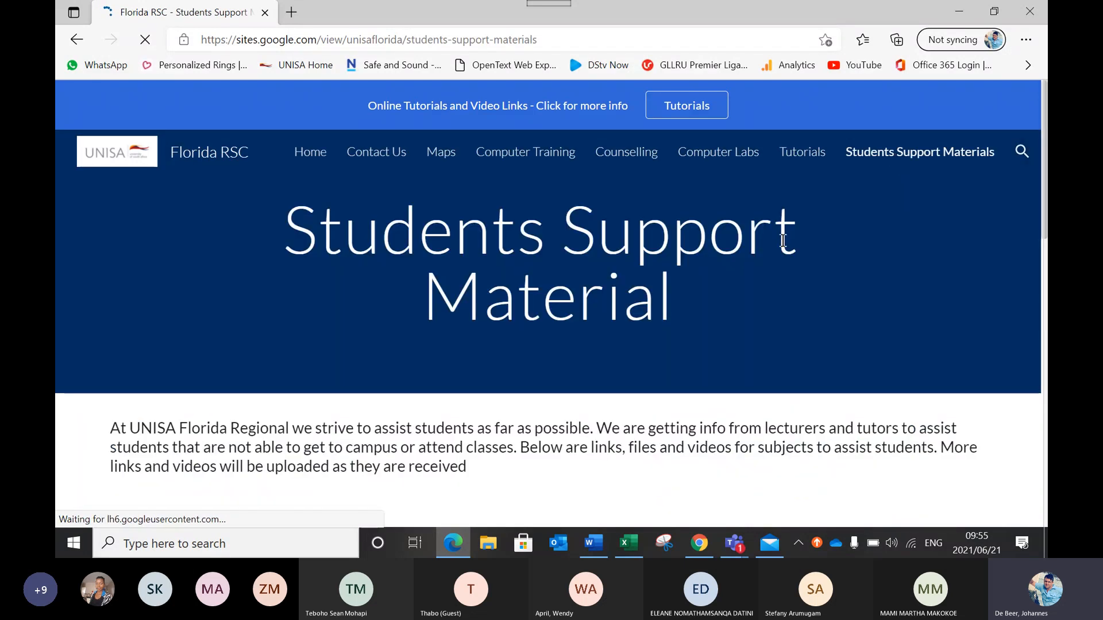
scroll(708, 293, "down", 6)
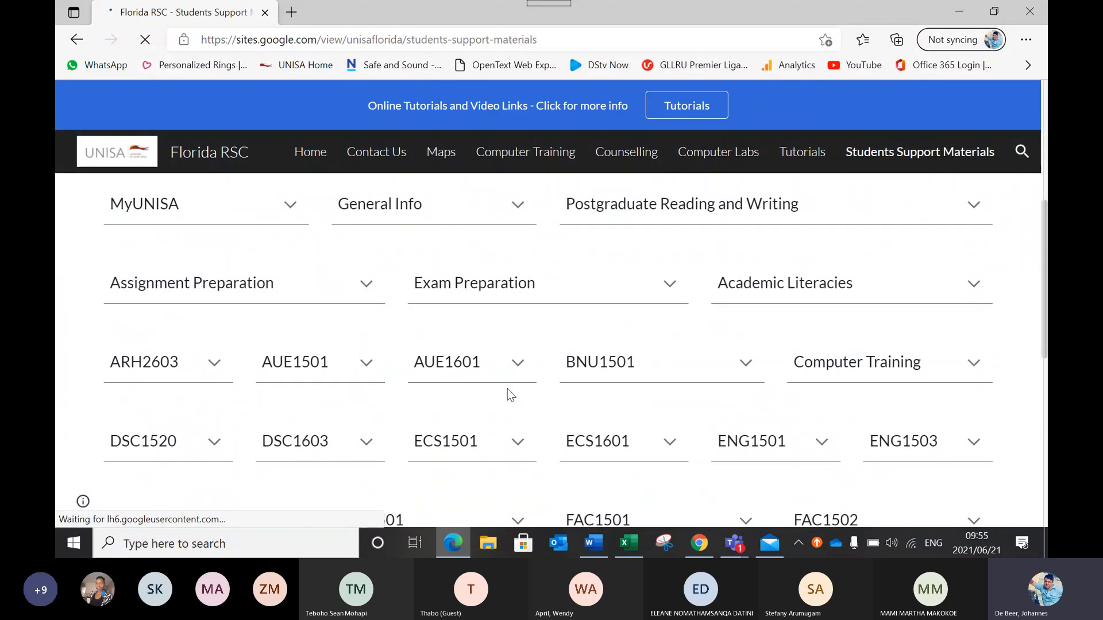
scroll(525, 397, "down", 2)
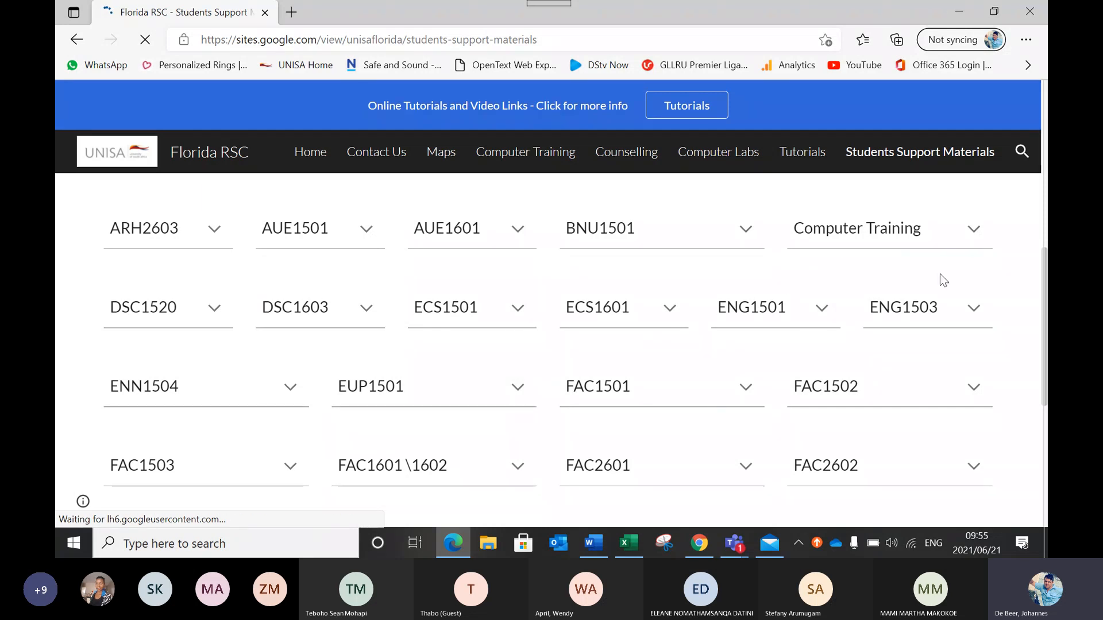
scroll(498, 335, "down", 2)
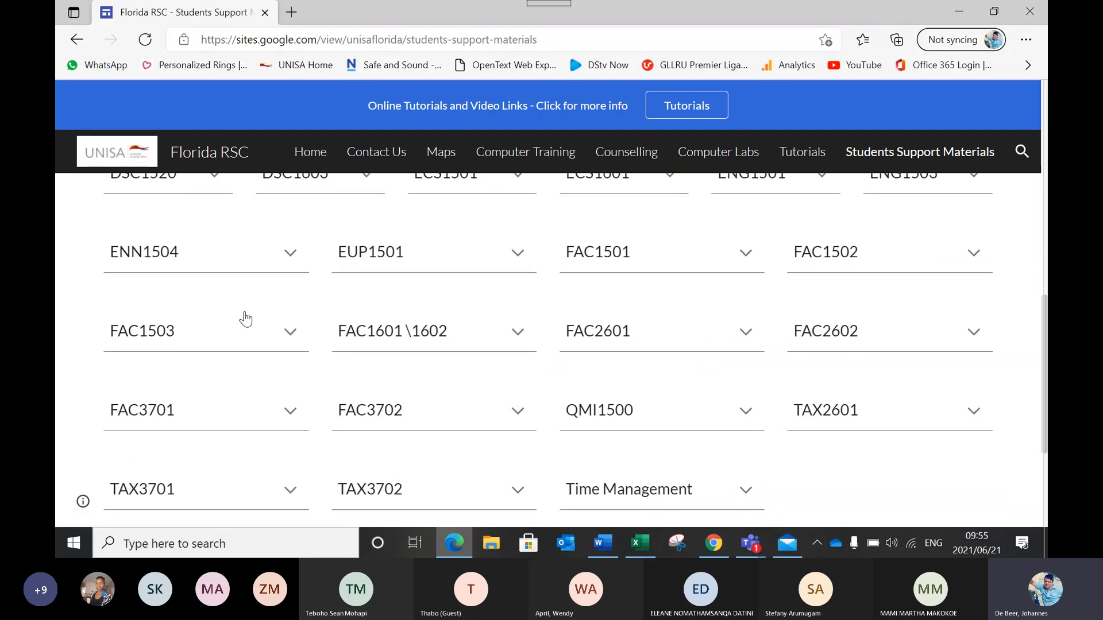
left_click(518, 254)
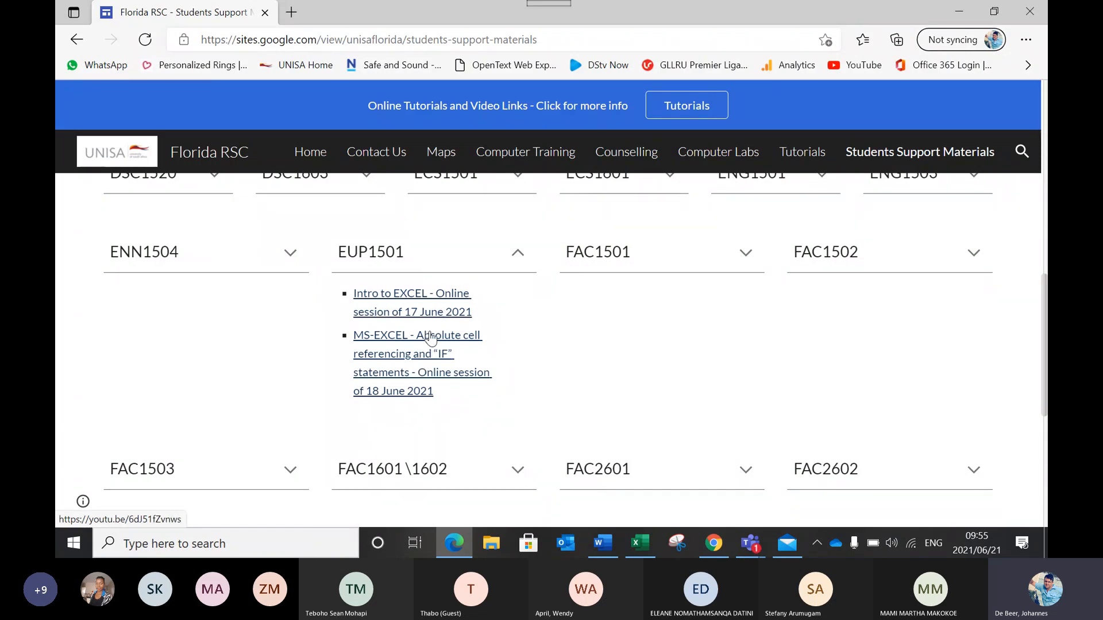
scroll(581, 308, "up", 8)
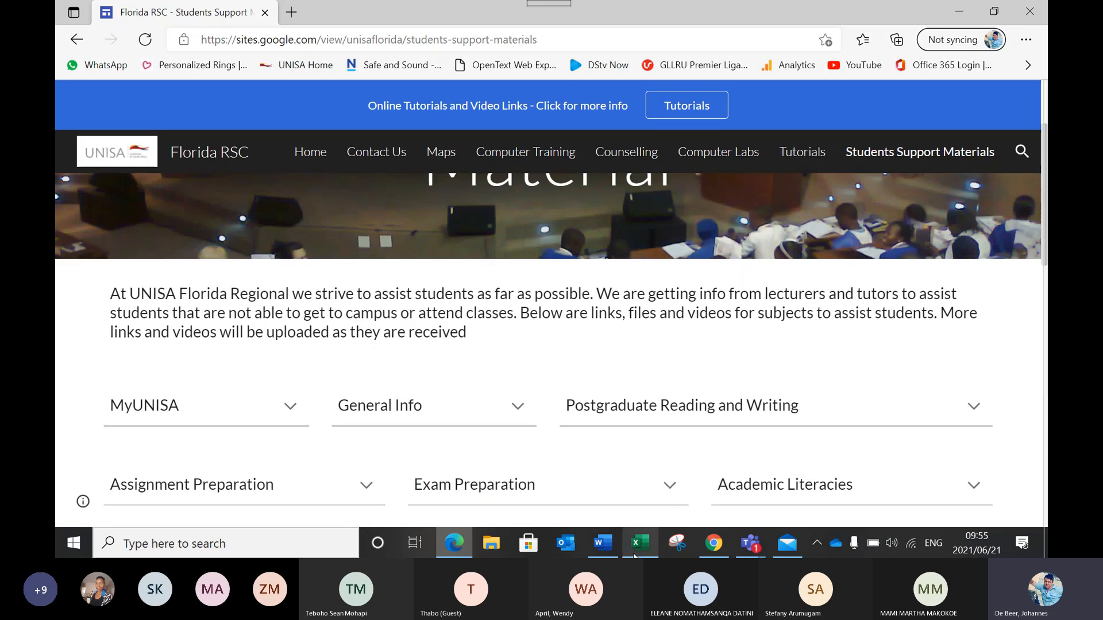
Switch to the Excel training workbook and review the EUP1501 results table down to its summary rows.
left_click(639, 545)
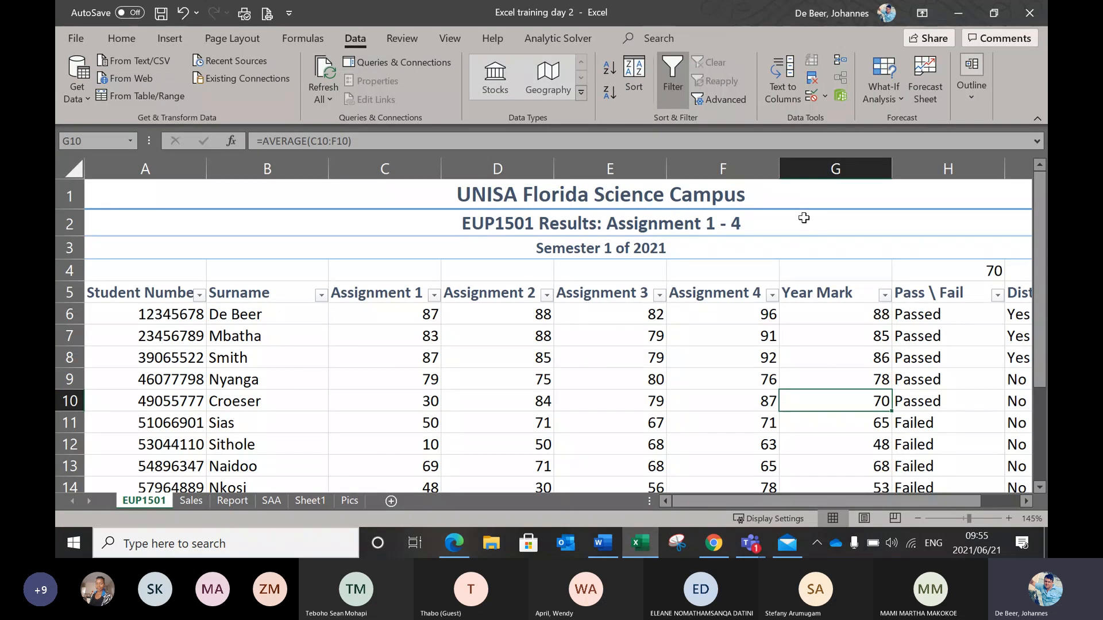
scroll(800, 219, "down", 1)
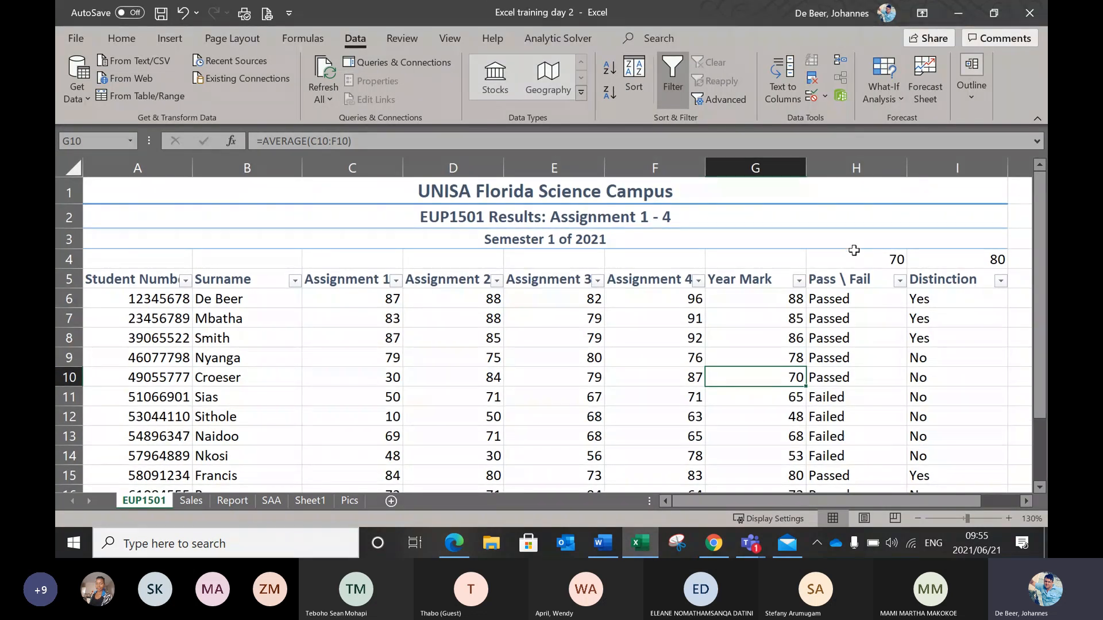
scroll(854, 250, "down", 1)
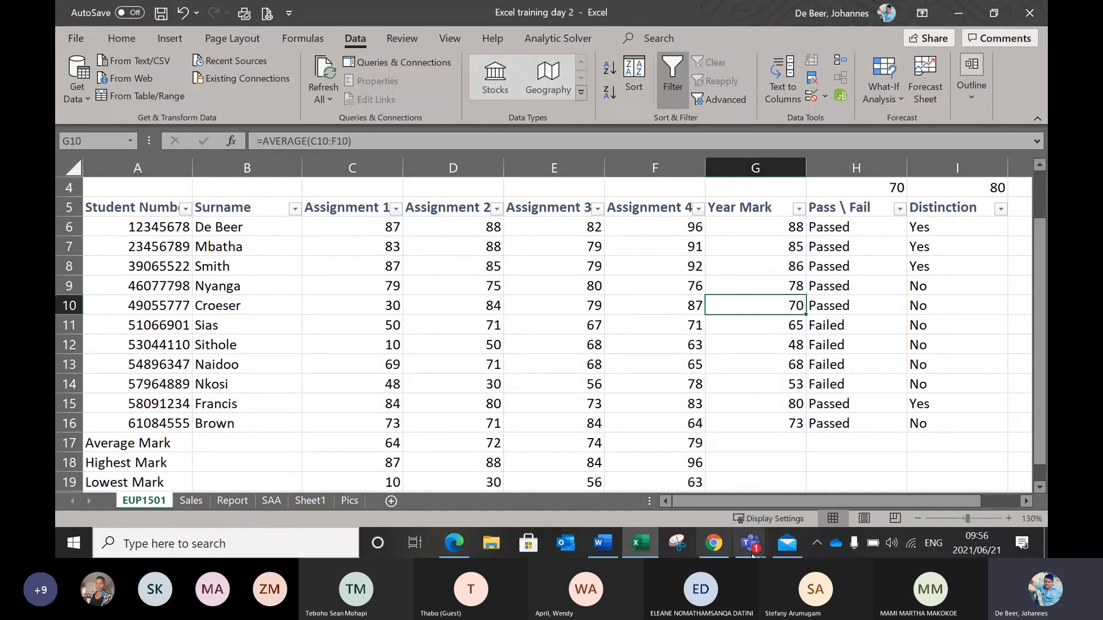
Switch to the Microsoft Teams meeting window and view the meeting's participants.
mouse_move(745, 551)
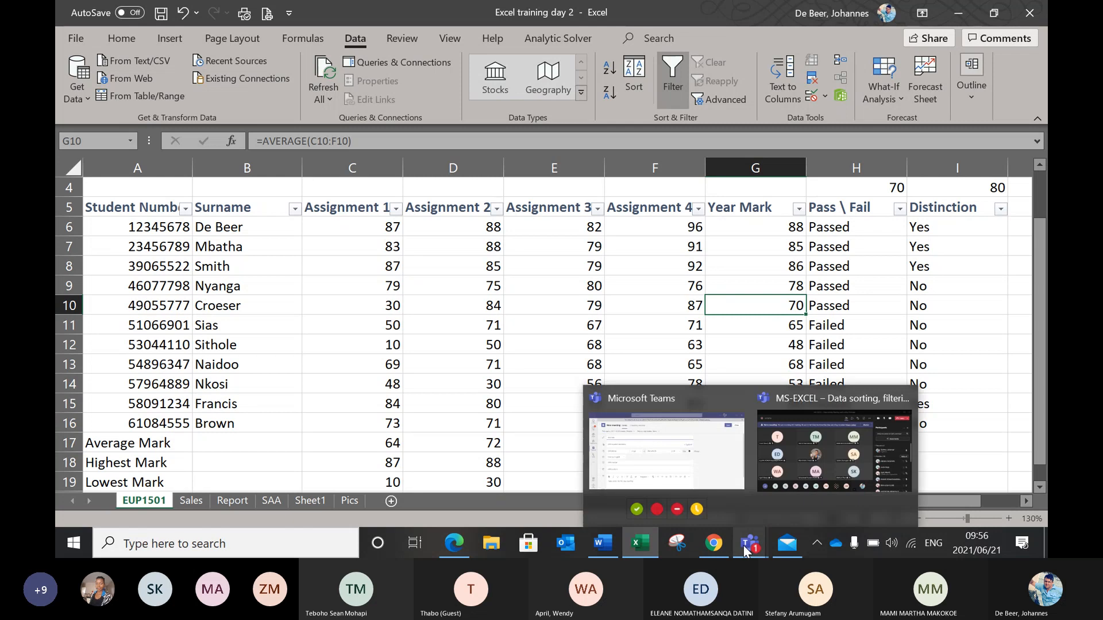
left_click(814, 395)
scroll(872, 367, "down", 3)
scroll(874, 371, "down", 5)
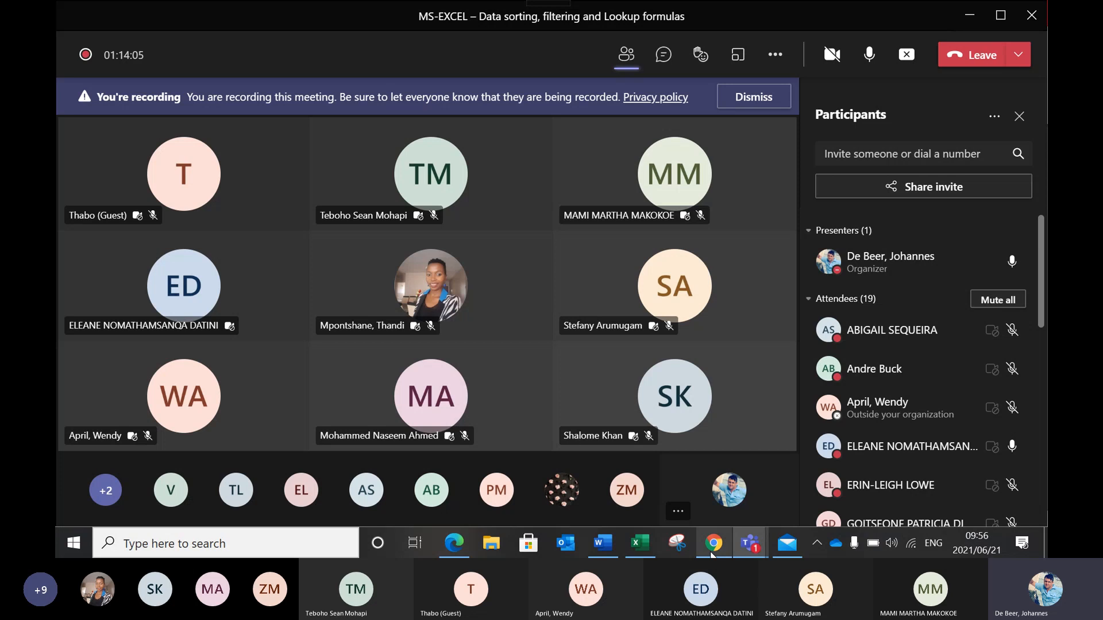
mouse_move(712, 553)
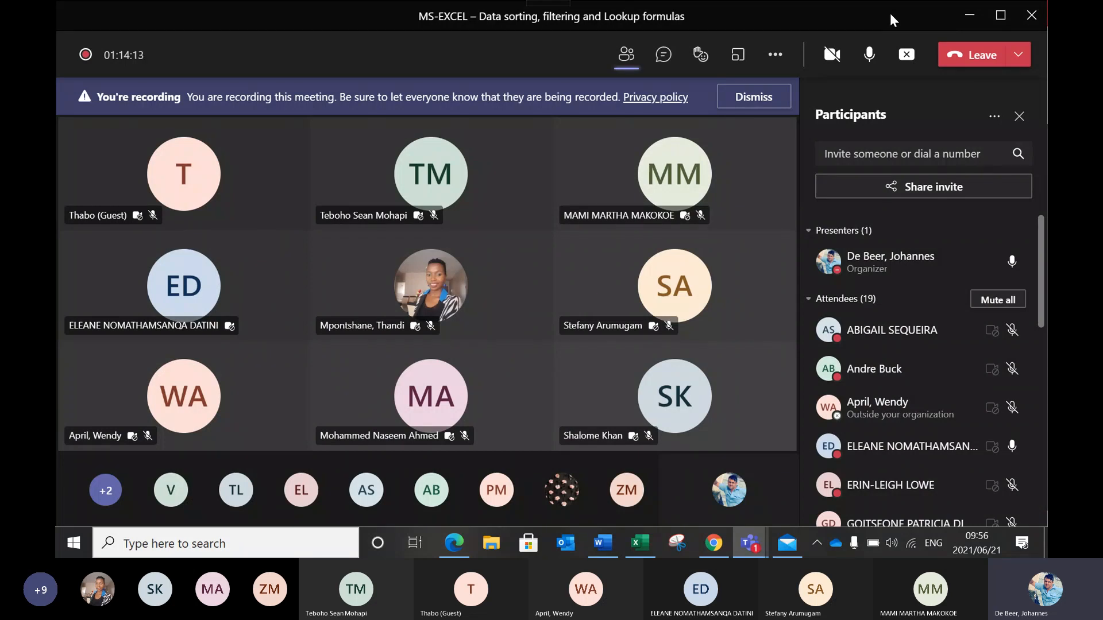
Switch to the Word welcome document and highlight the presenter's e-mail address, followed by the Florida website link.
left_click(601, 544)
scroll(582, 312, "down", 1)
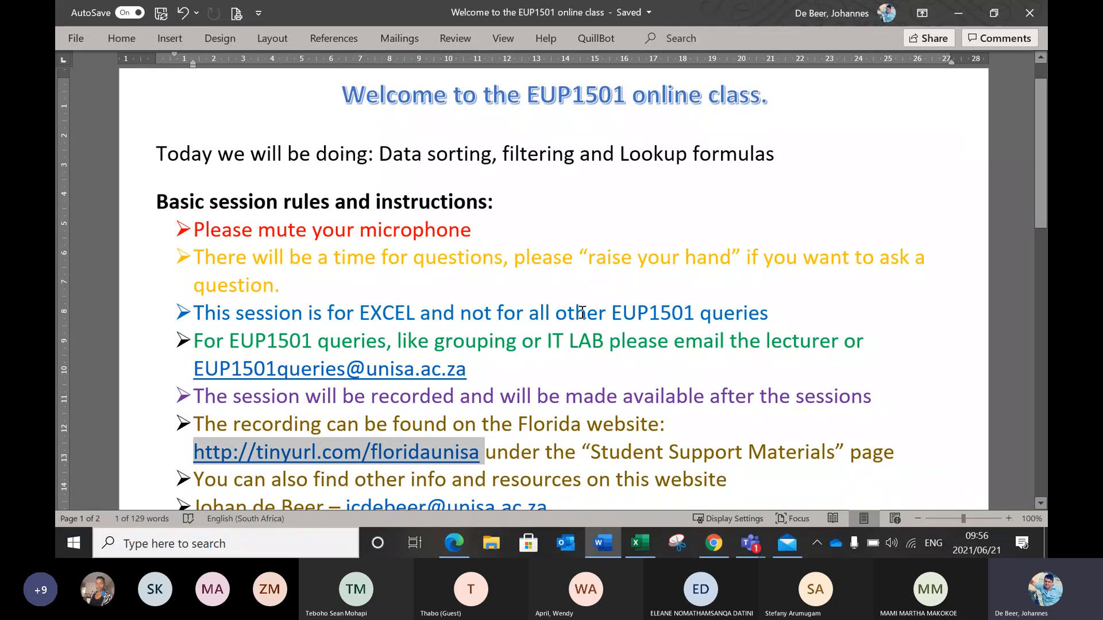
scroll(582, 312, "down", 1)
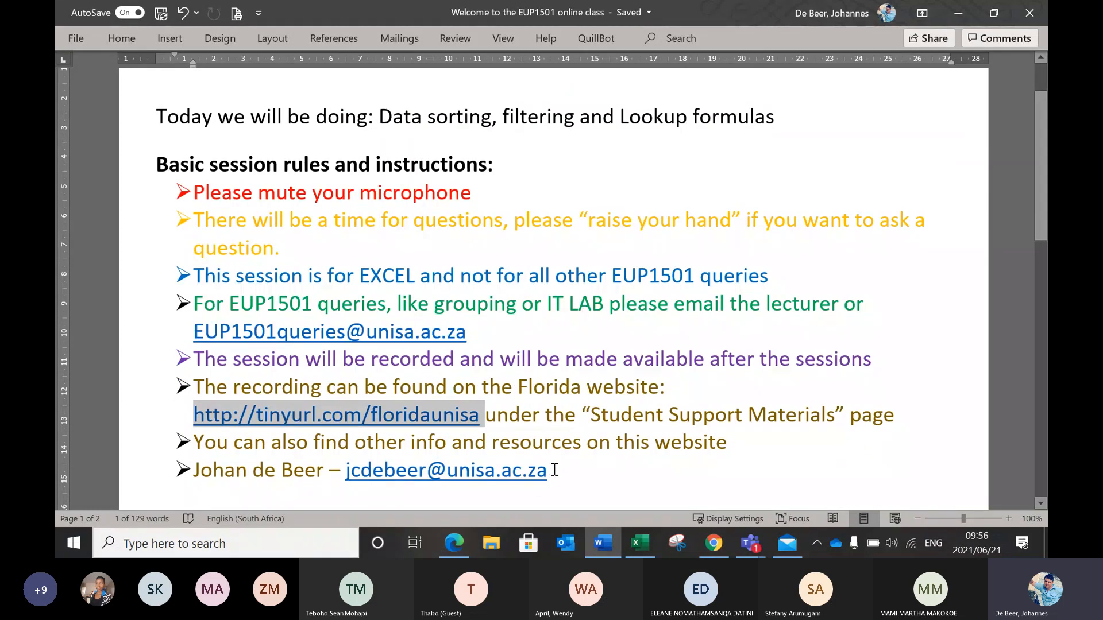
left_click_drag(556, 470, 345, 470)
scroll(718, 379, "down", 1)
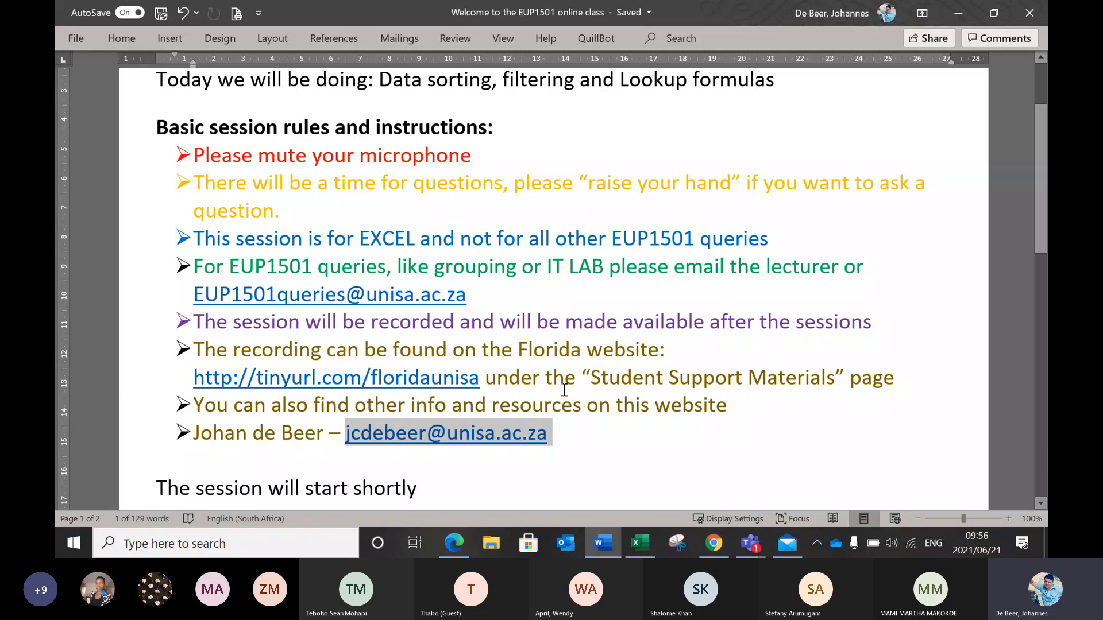
double_click(481, 384)
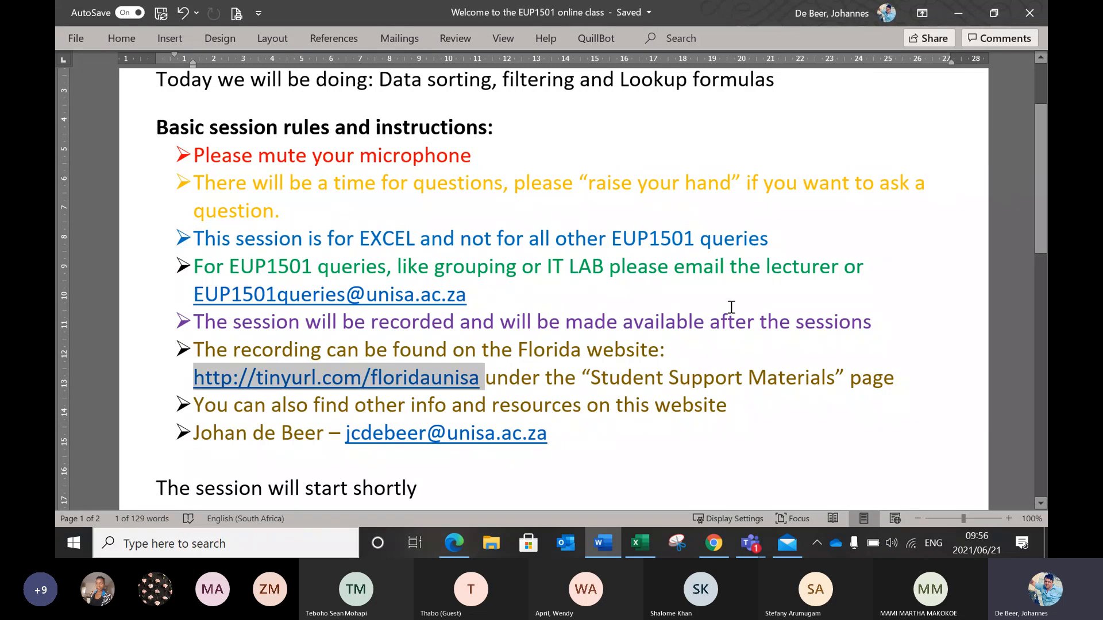
Return to the Microsoft Teams meeting and bring up the additional meeting actions for stopping the recording.
left_click(752, 545)
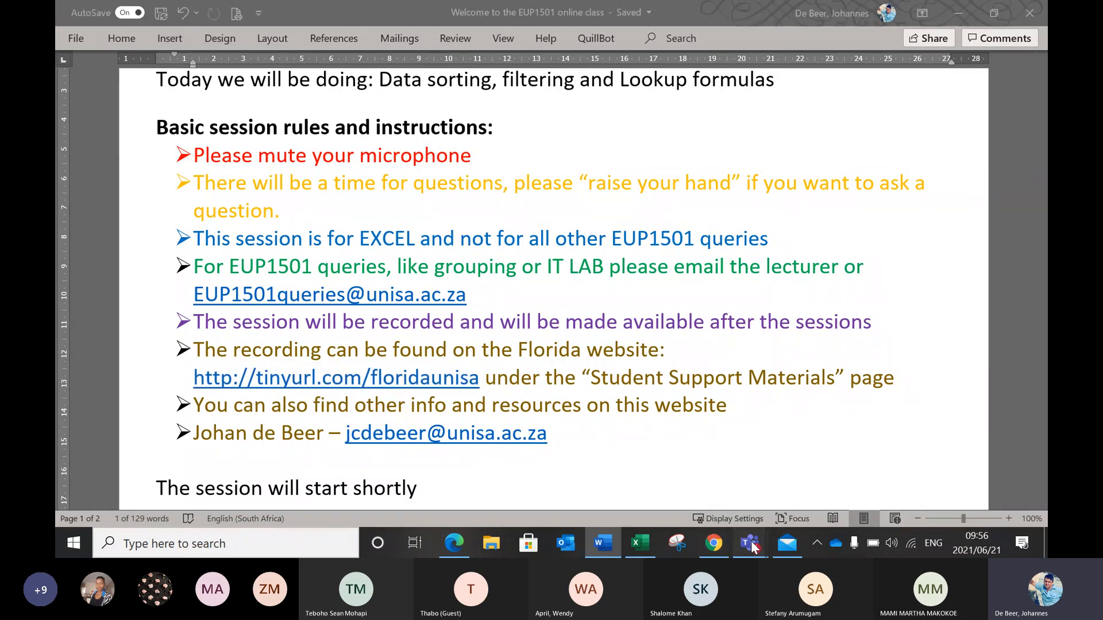
left_click(853, 508)
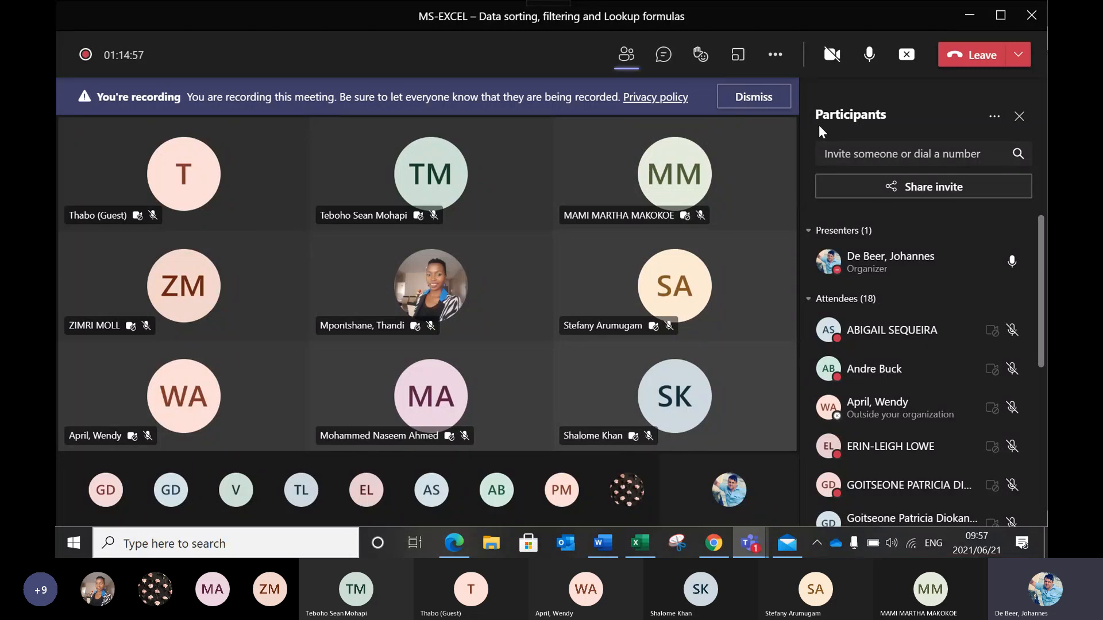
left_click(777, 56)
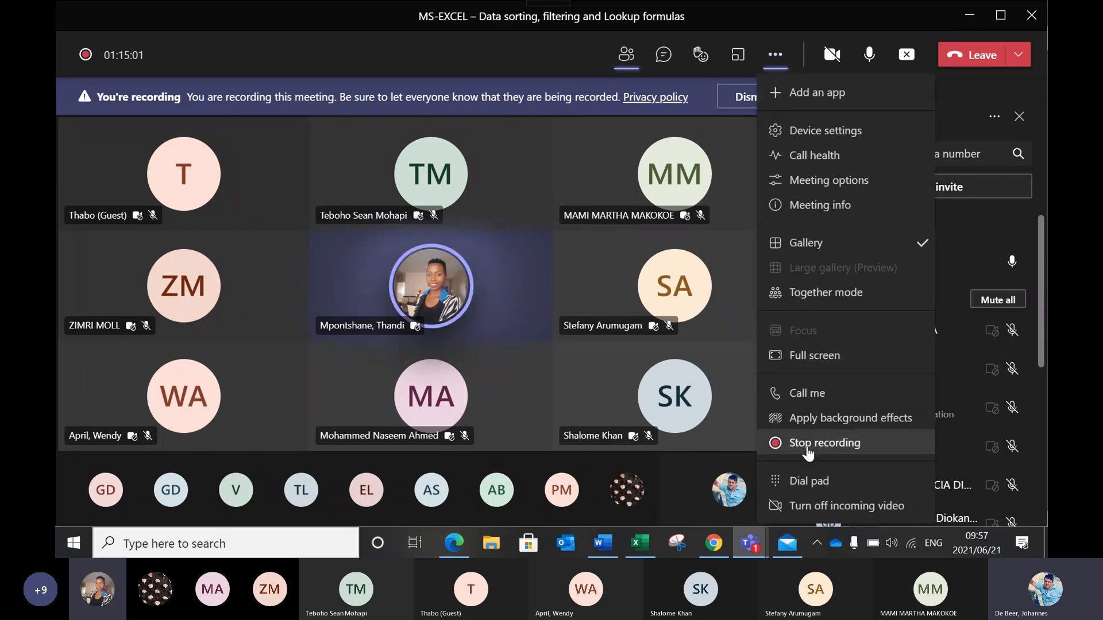